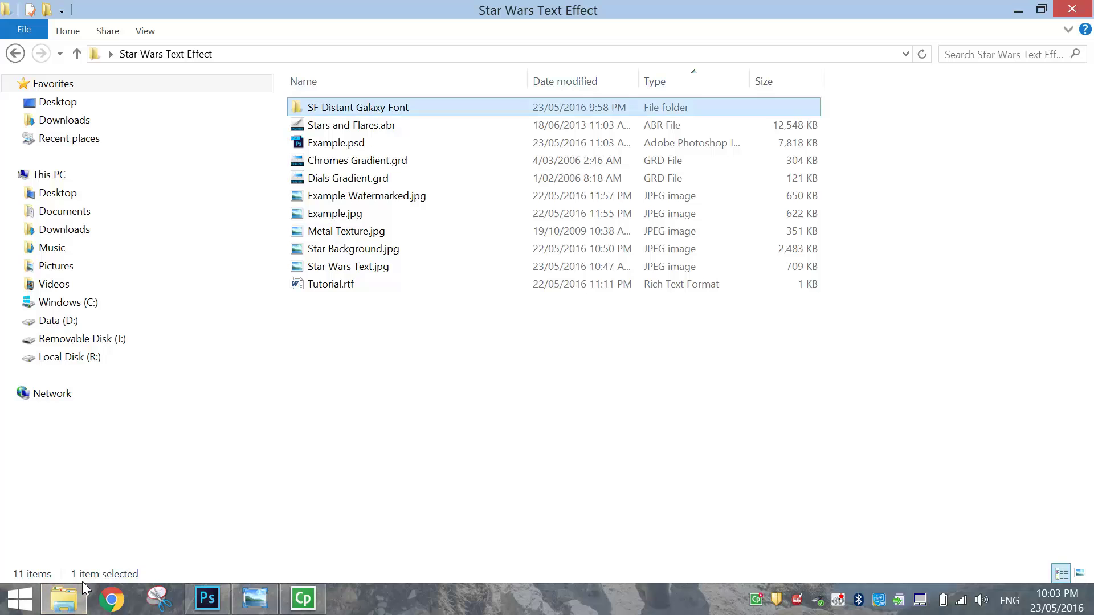
Step: Preview the SFDistantGalaxy.ttf font from the SF Distant Galaxy Font folder, then return to the Star Wars Text Effect folder
left_click(472, 394)
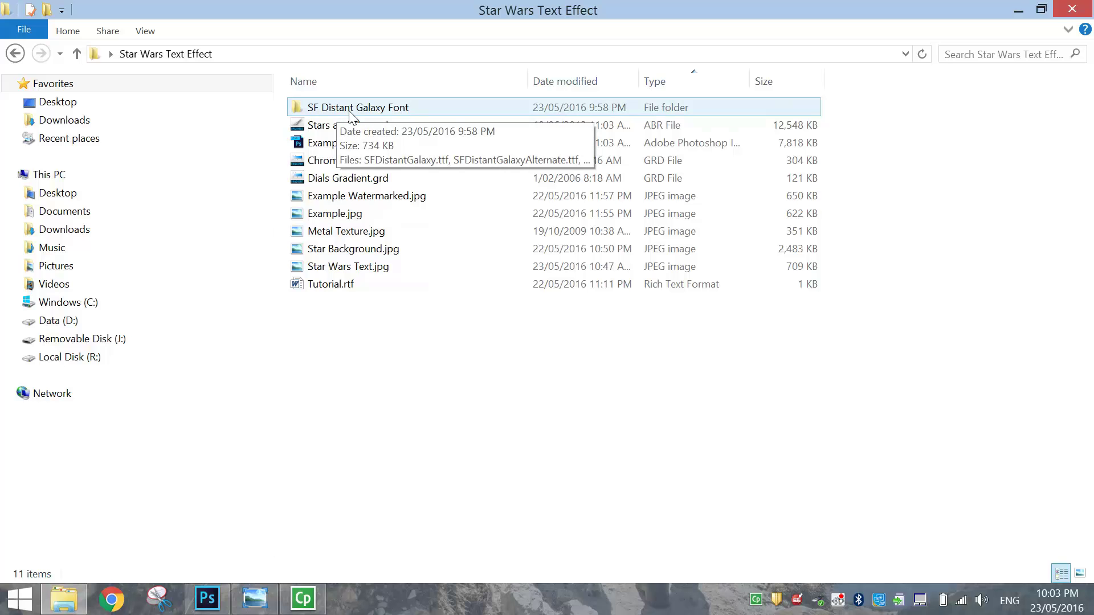
double_click(364, 110)
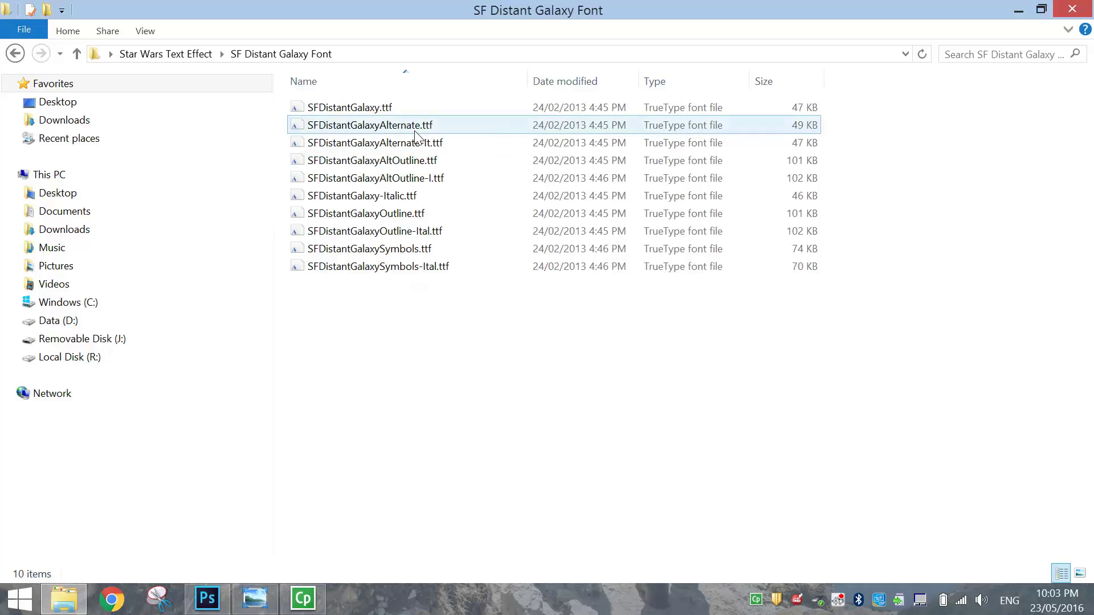
left_click(370, 107)
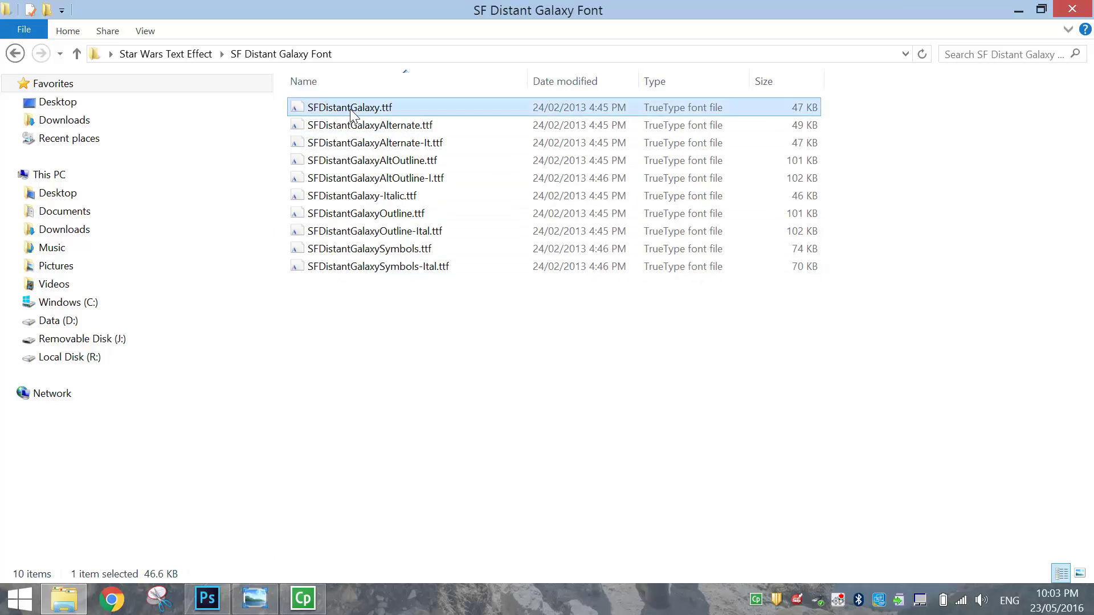
double_click(350, 108)
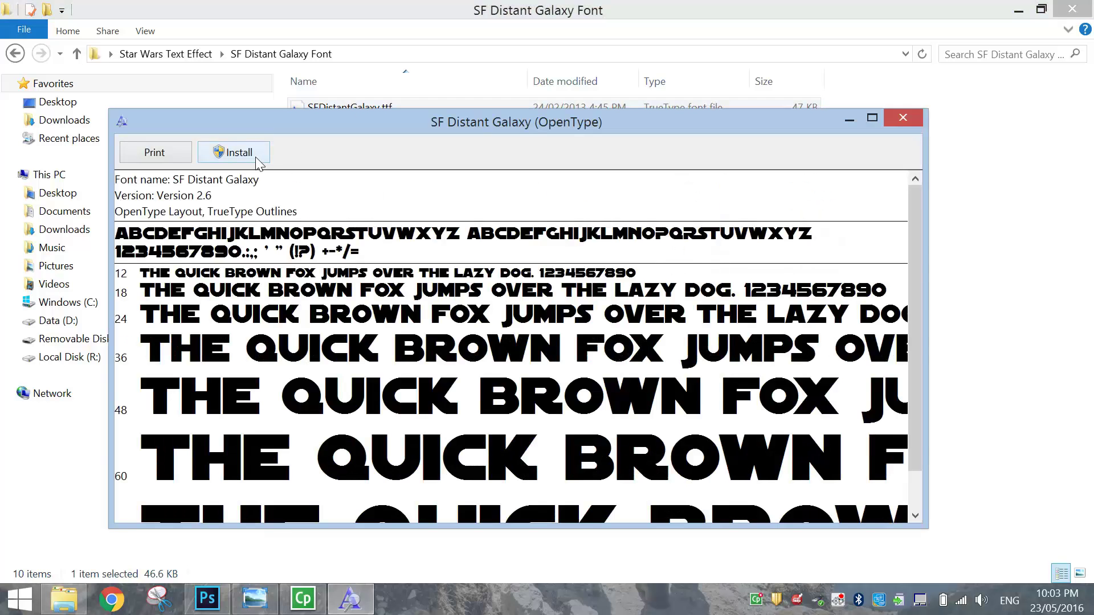
left_click(903, 117)
left_click(212, 55)
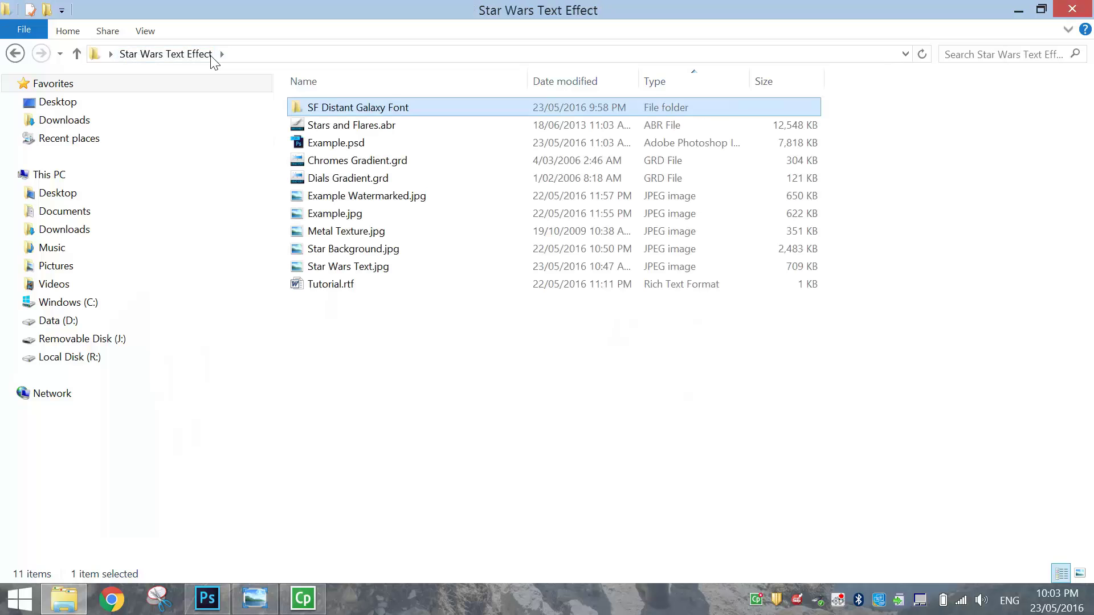
Step: Locate the Stars and Flares brush and the Chromes and Dials gradient files, and preview Metal Texture.jpg
left_click(335, 127)
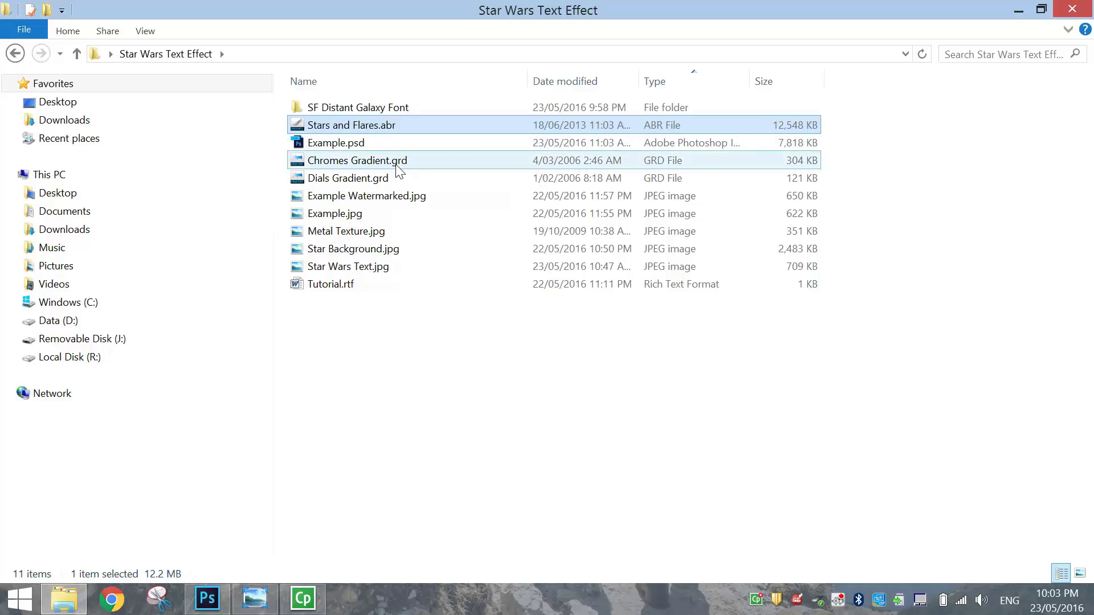
left_click(397, 165)
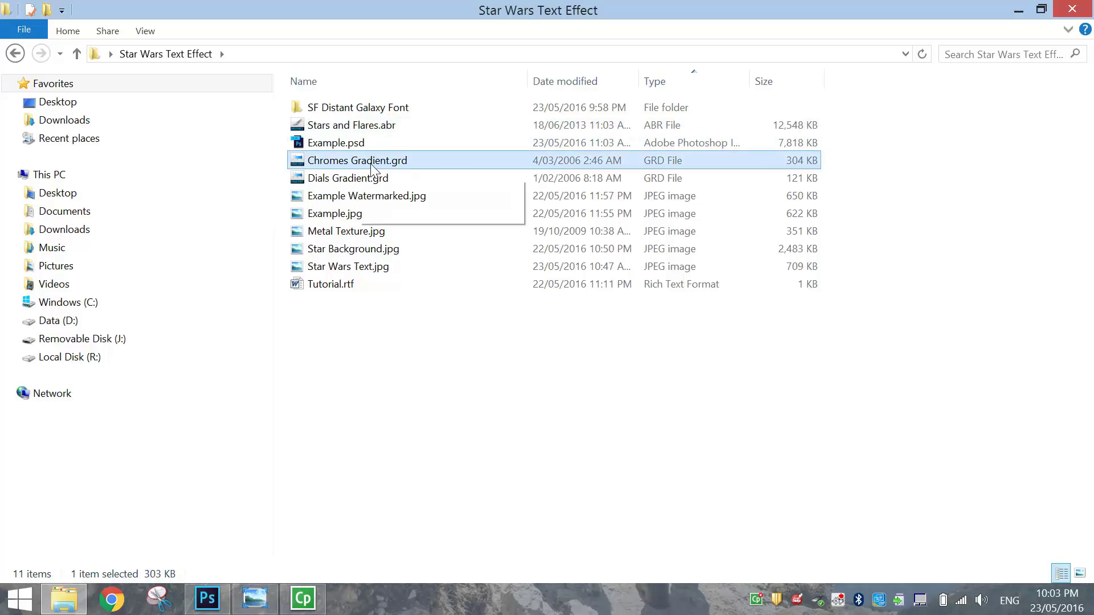
left_click(319, 182)
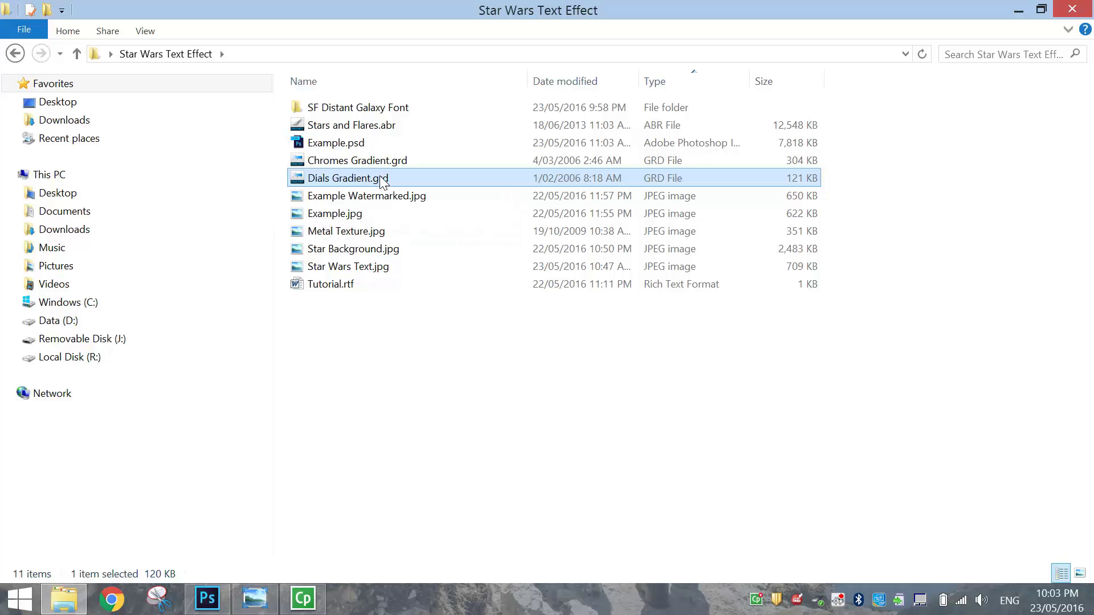
left_click(367, 234)
double_click(367, 232)
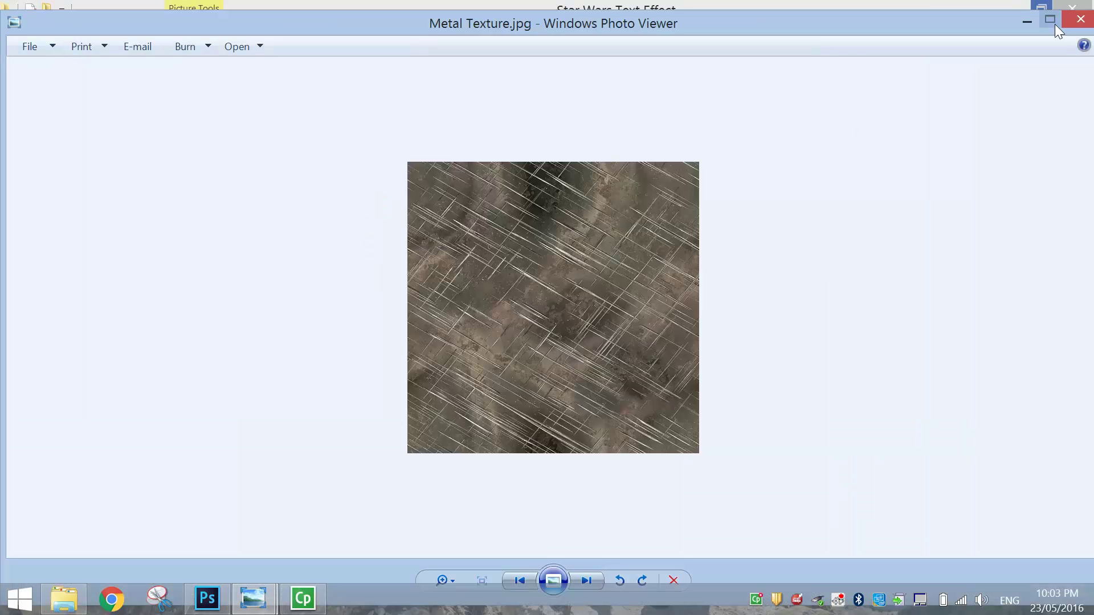
left_click(1078, 22)
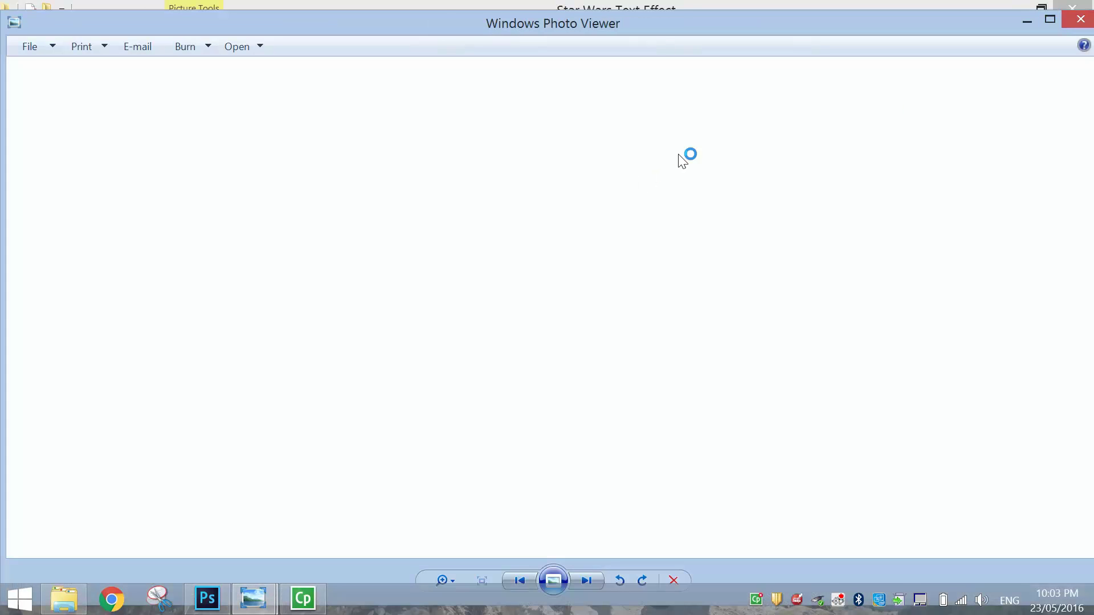
left_click(64, 598)
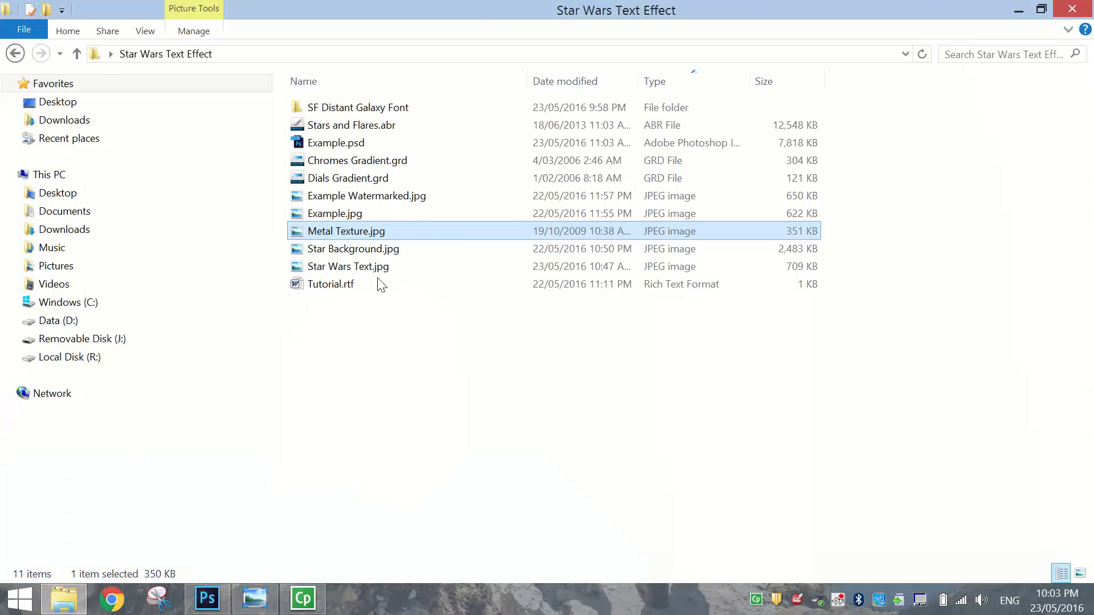
Step: Preview the Star Background.jpg image and close the preview
left_click(382, 251)
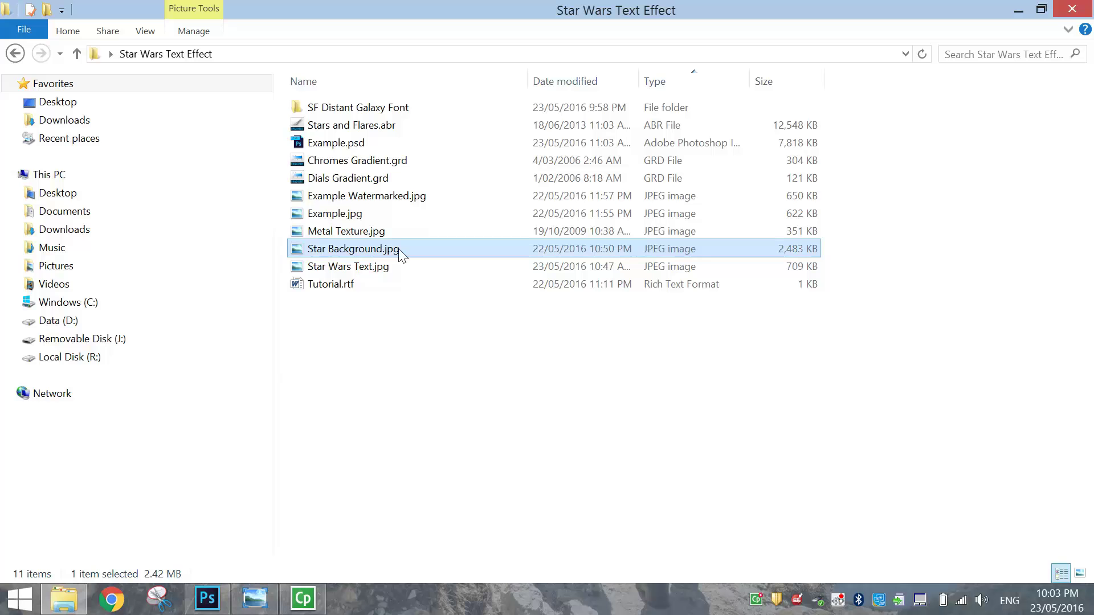
double_click(552, 248)
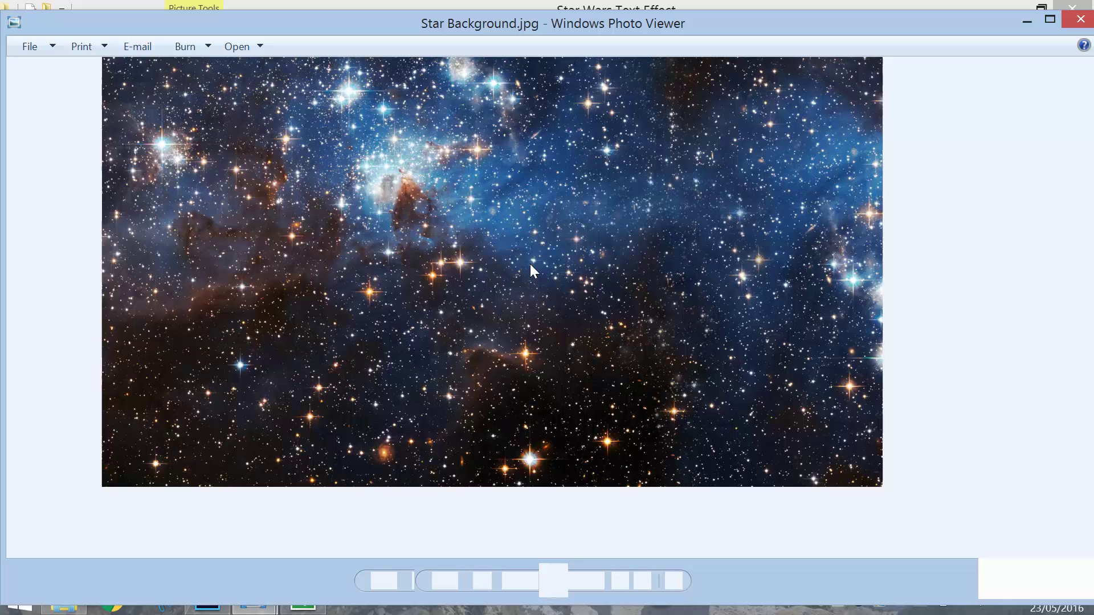
left_click(1076, 18)
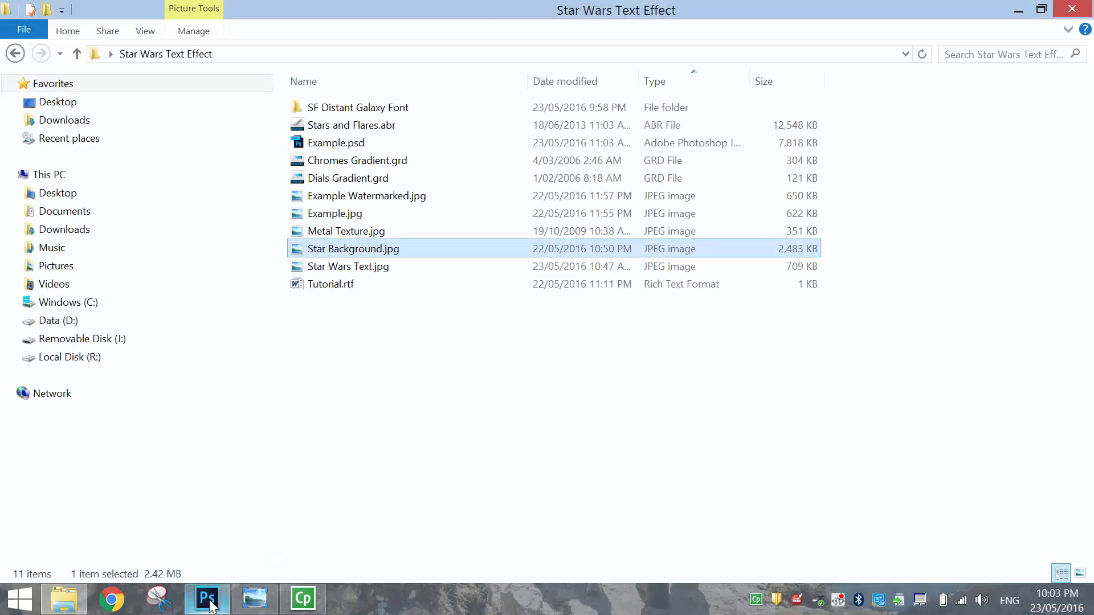
Step: Switch to Photoshop and create a new document 1000 pixels wide and 600 pixels high at 72 pixels/inch
left_click(220, 602)
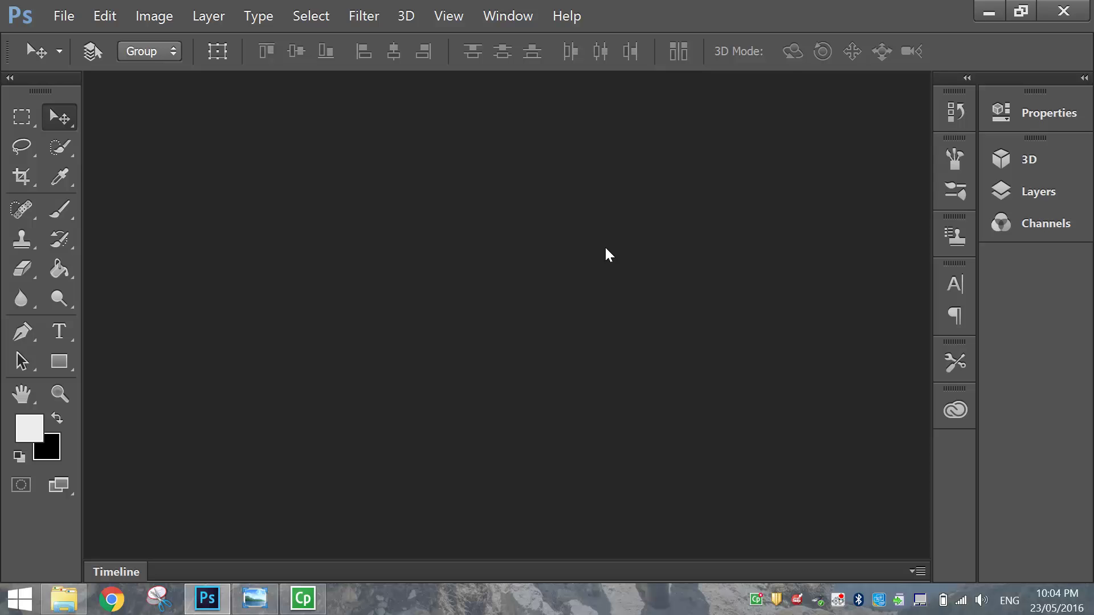
left_click(64, 18)
left_click(74, 37)
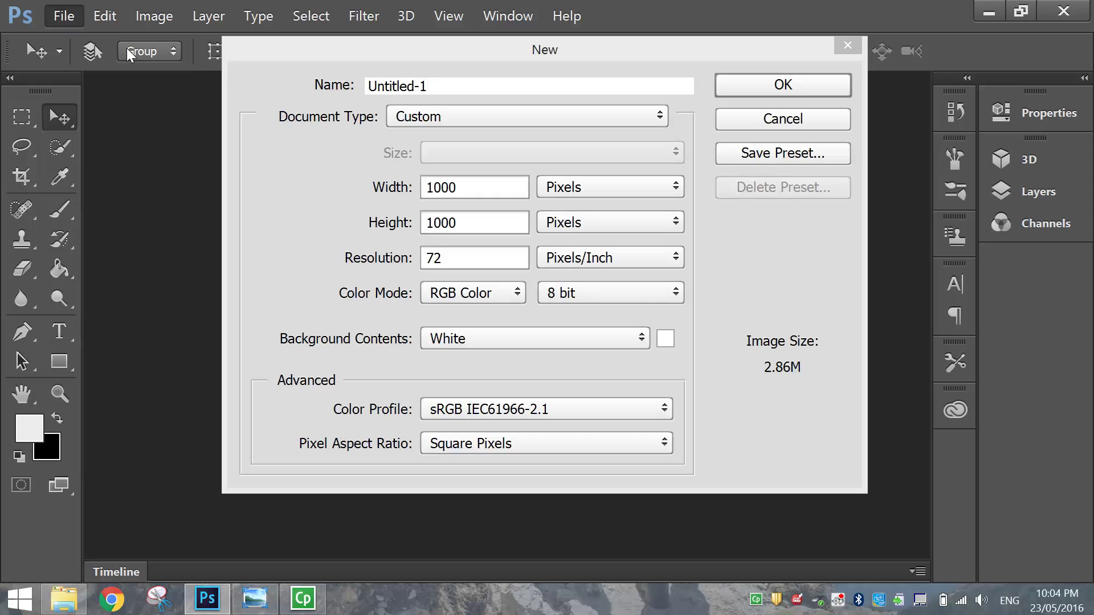
mouse_move(458, 187)
left_mouse_down()
mouse_move(427, 188)
mouse_move(458, 187)
left_mouse_up()
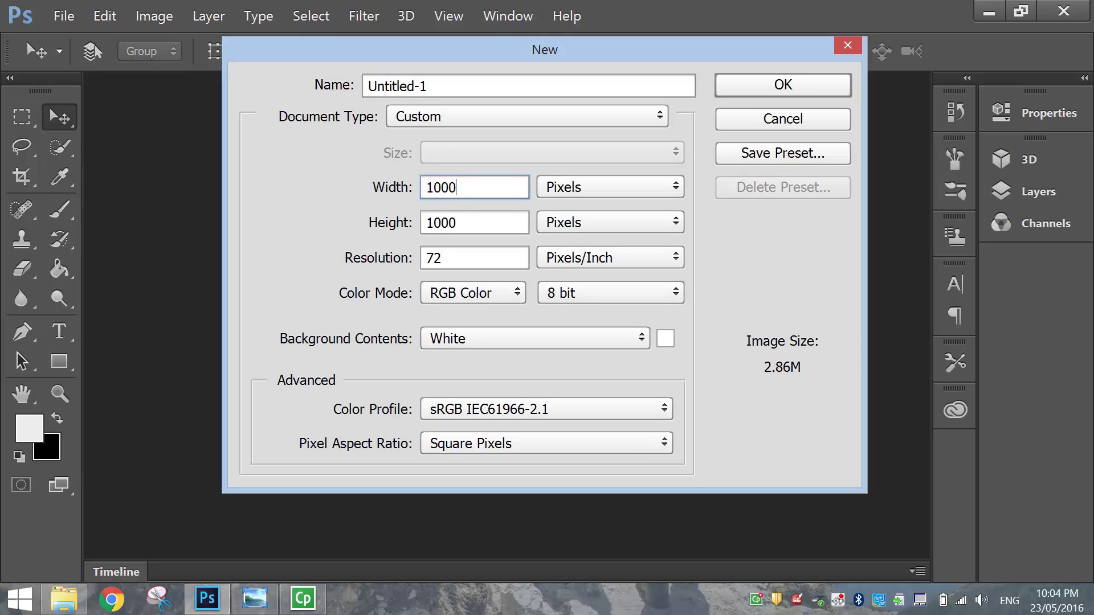
key("Tab")
type("6")
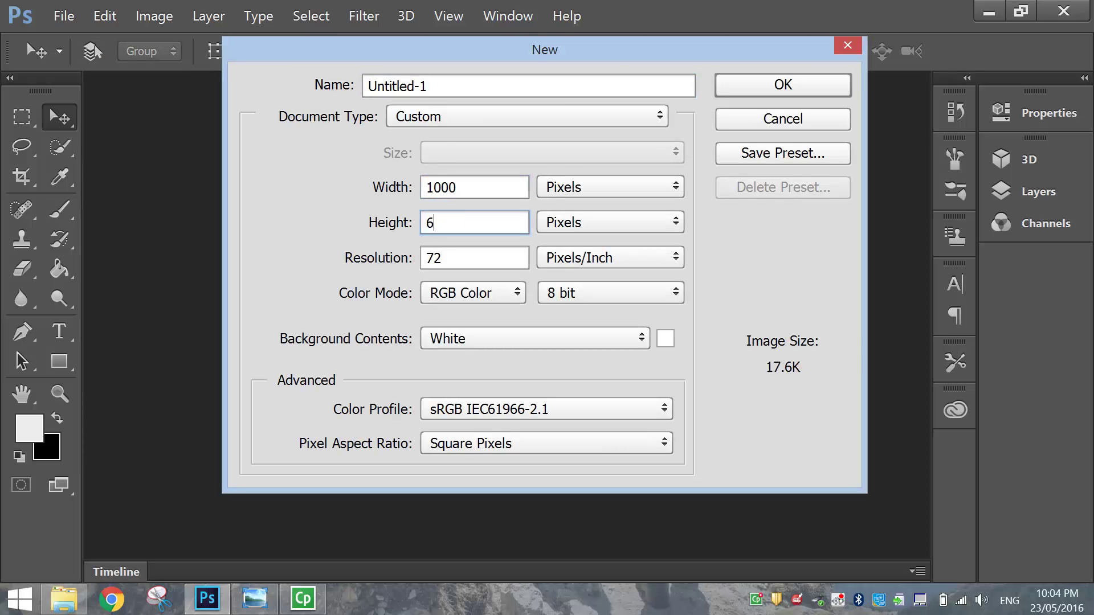
type("00")
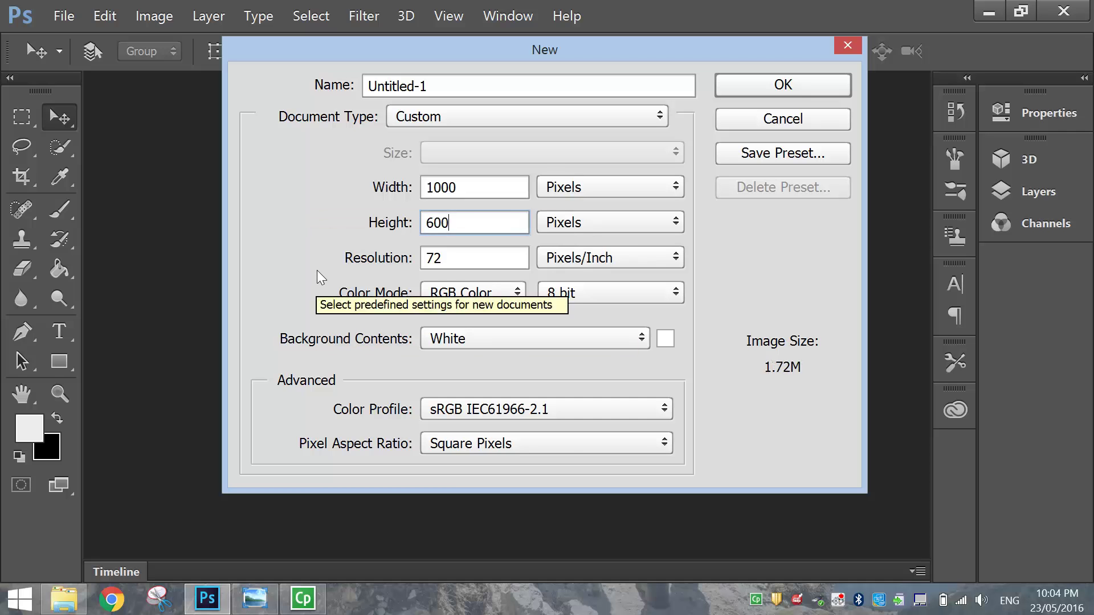
left_click(441, 258)
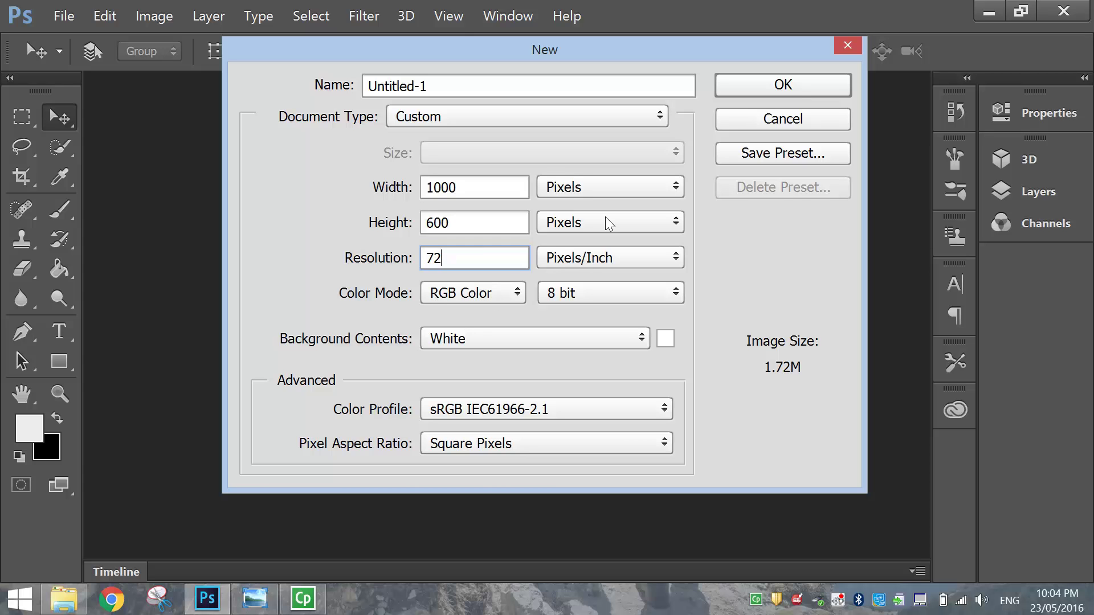
left_click(761, 88)
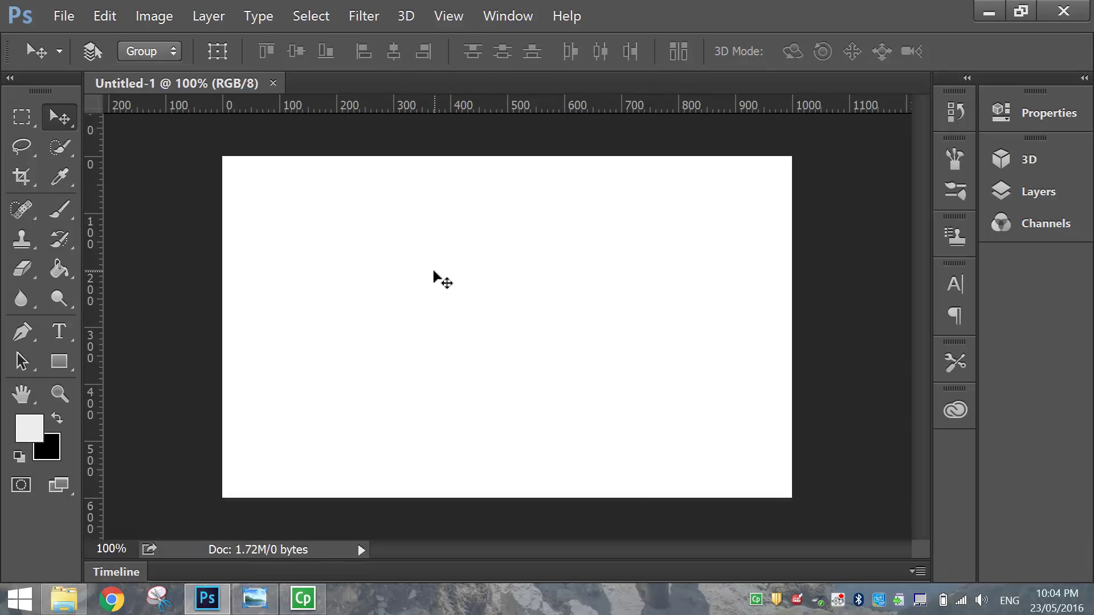
Step: Place Star Background.jpg from the desktop's Star Wars Text Effect folder as an embedded image and scale it to about 57.6% to cover the canvas
left_click(64, 15)
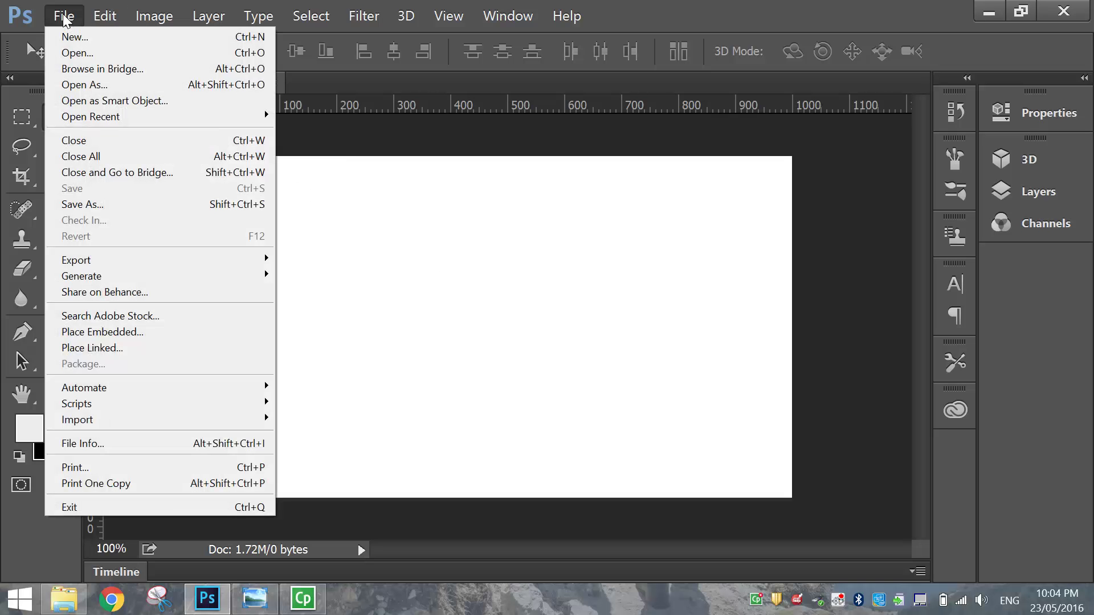
left_click(204, 332)
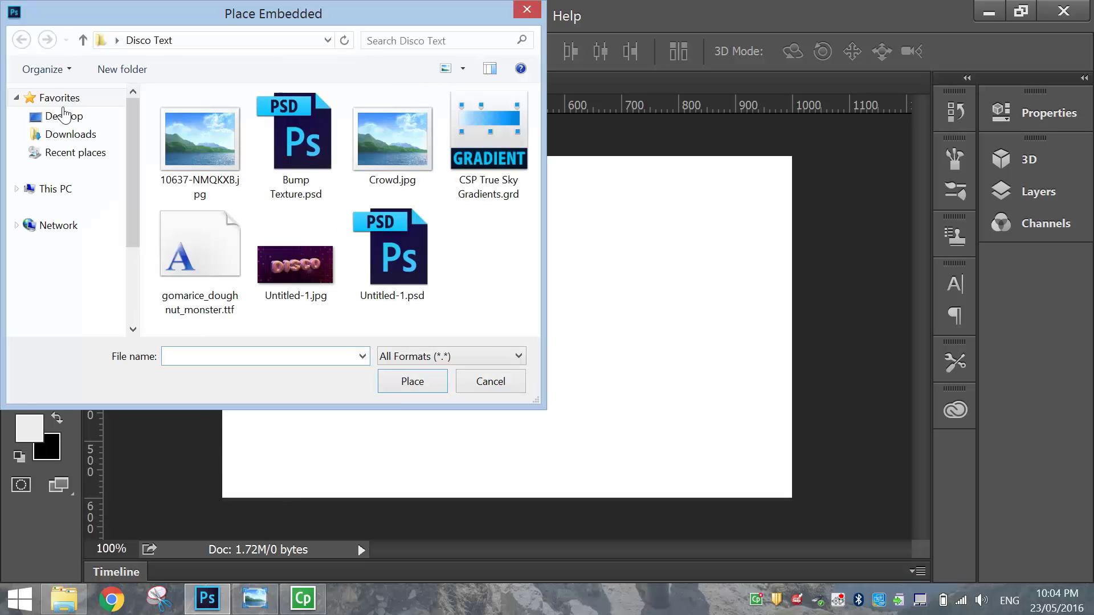
left_click(63, 121)
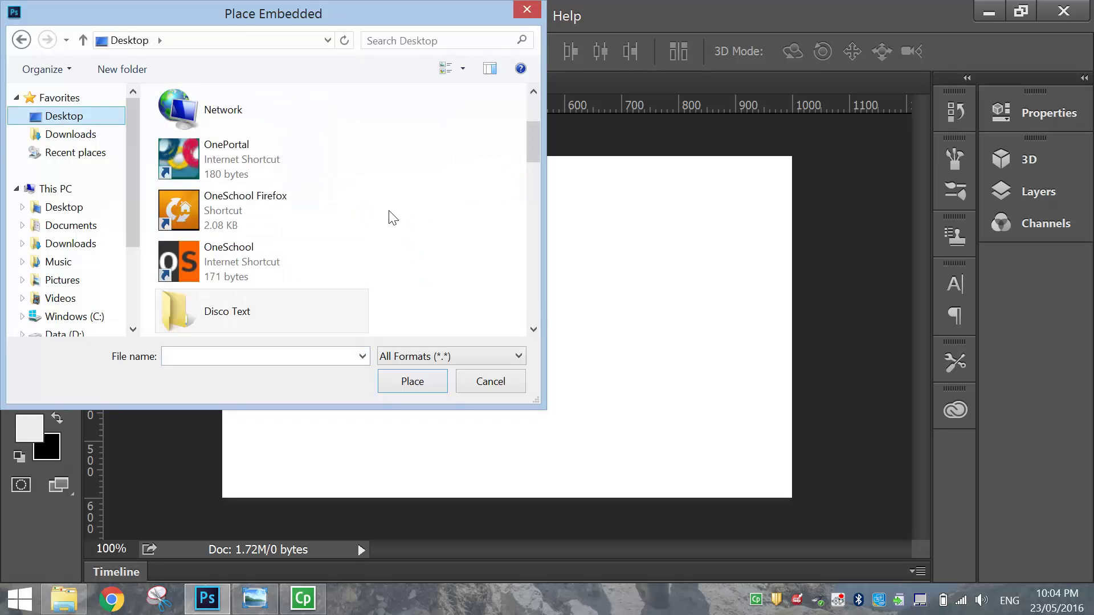
scroll(392, 218, "down", 3)
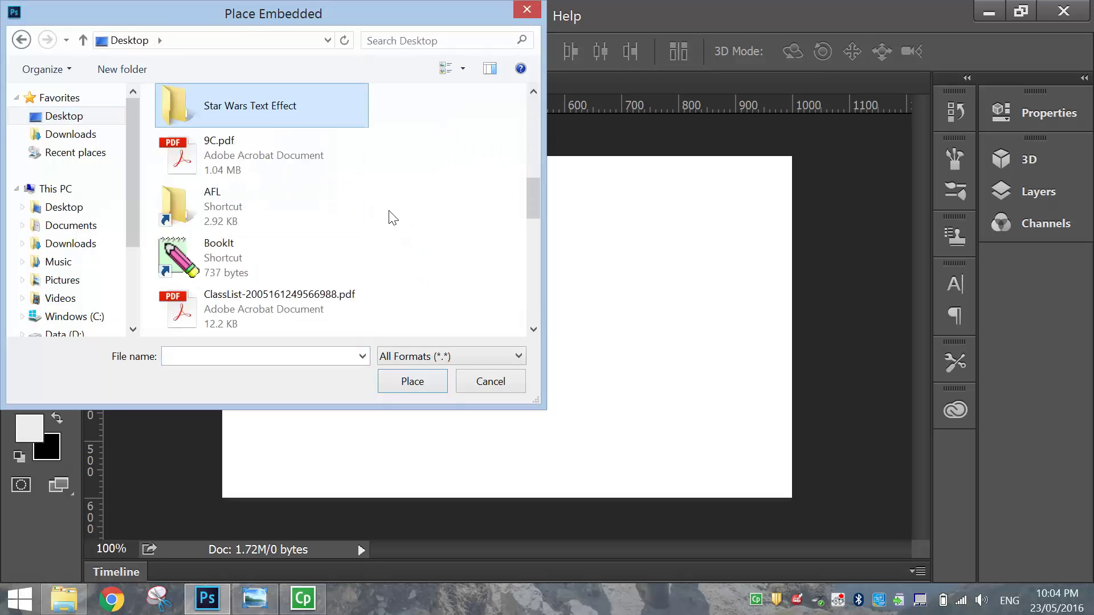
double_click(290, 121)
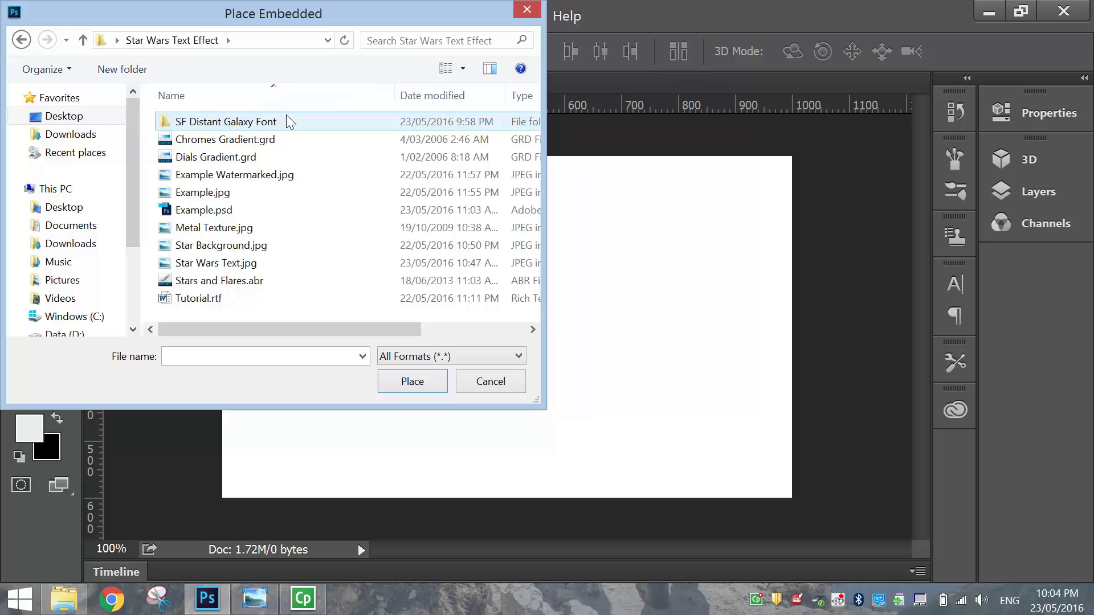
left_click(221, 247)
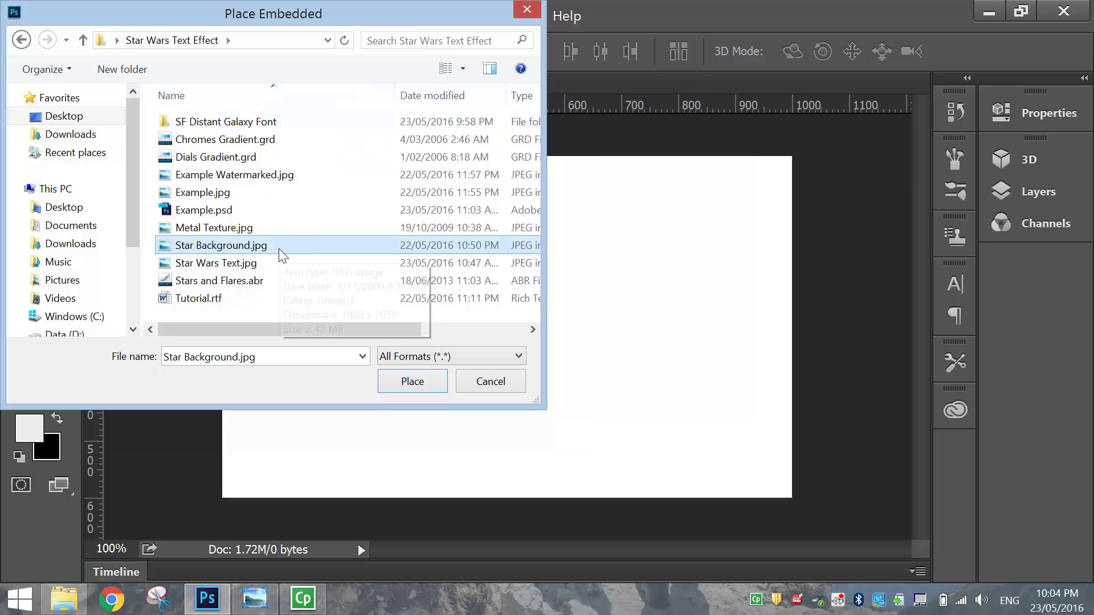
left_click(423, 383)
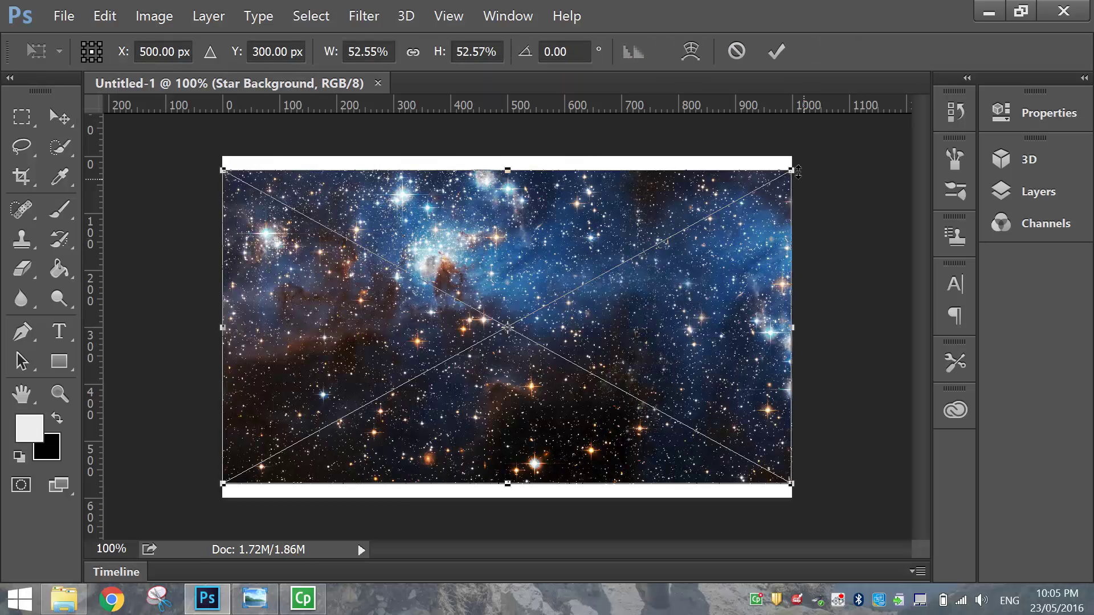
left_click_drag(790, 169, 821, 152)
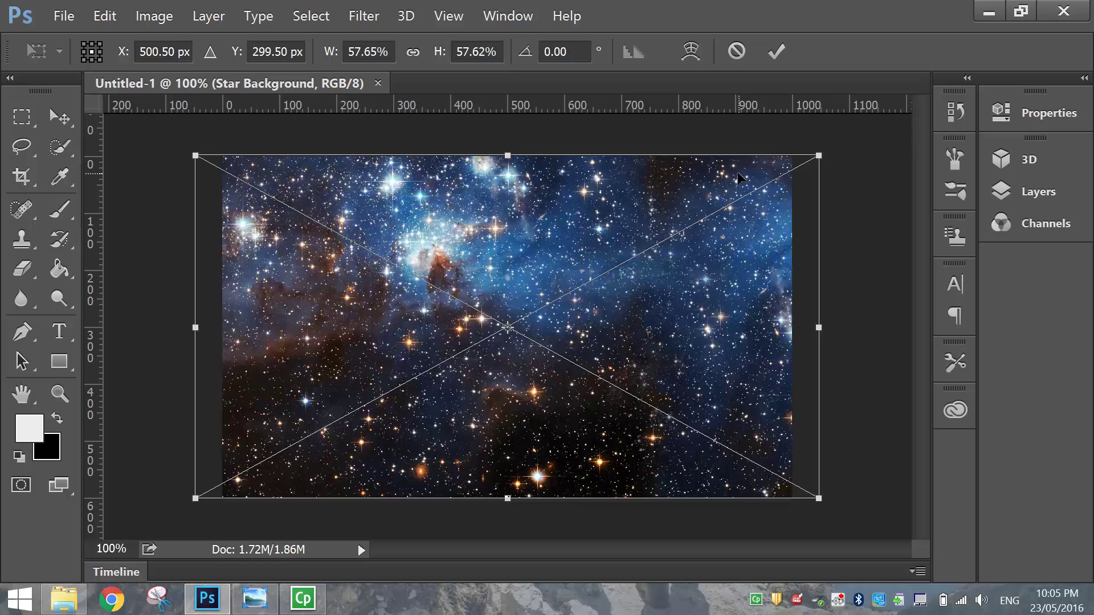
left_click(778, 52)
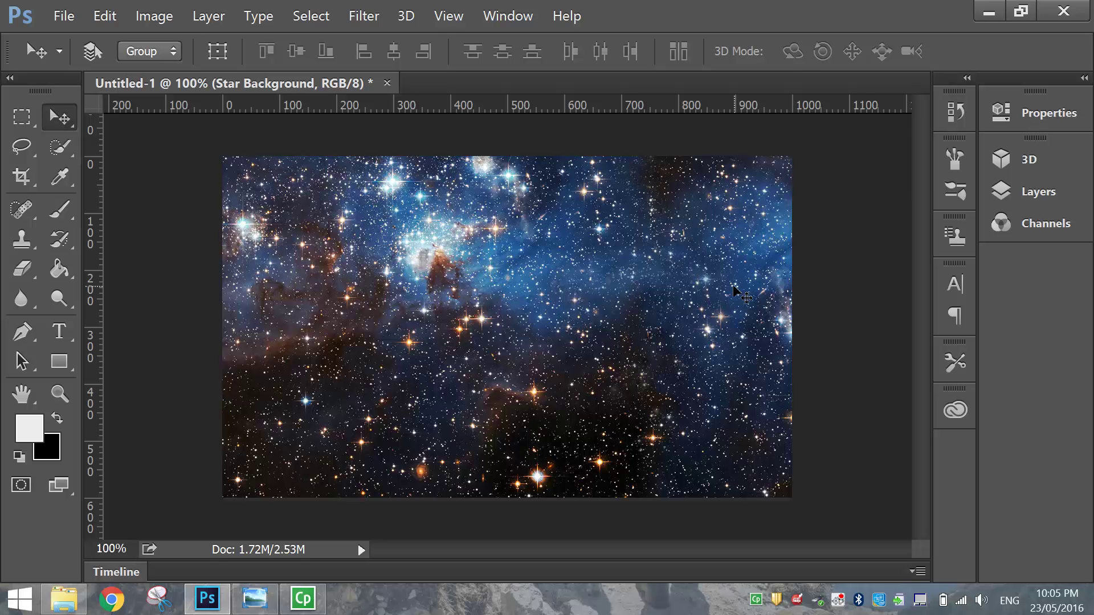
Step: Add a Color Overlay effect to the Star Background layer with its blend mode set to Multiply
left_click(1038, 194)
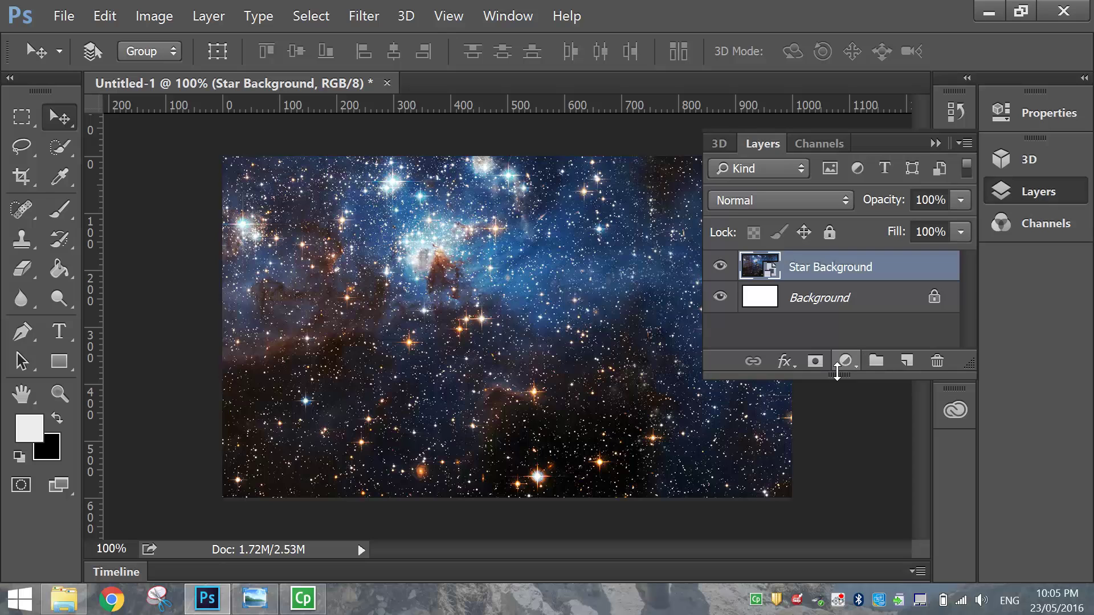
left_click_drag(839, 375, 1001, 463)
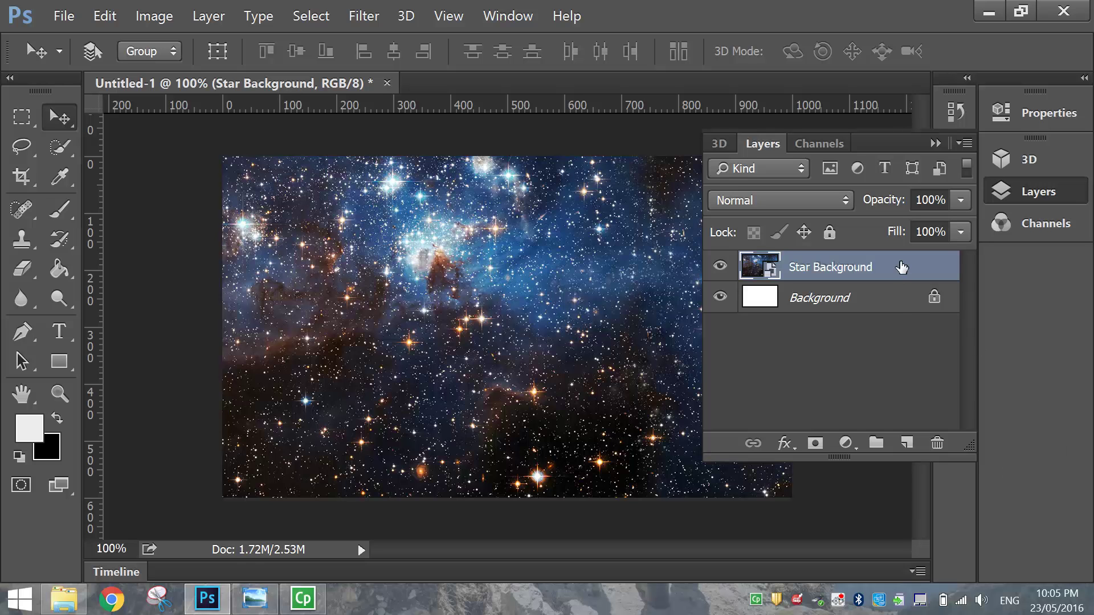
right_click(901, 267)
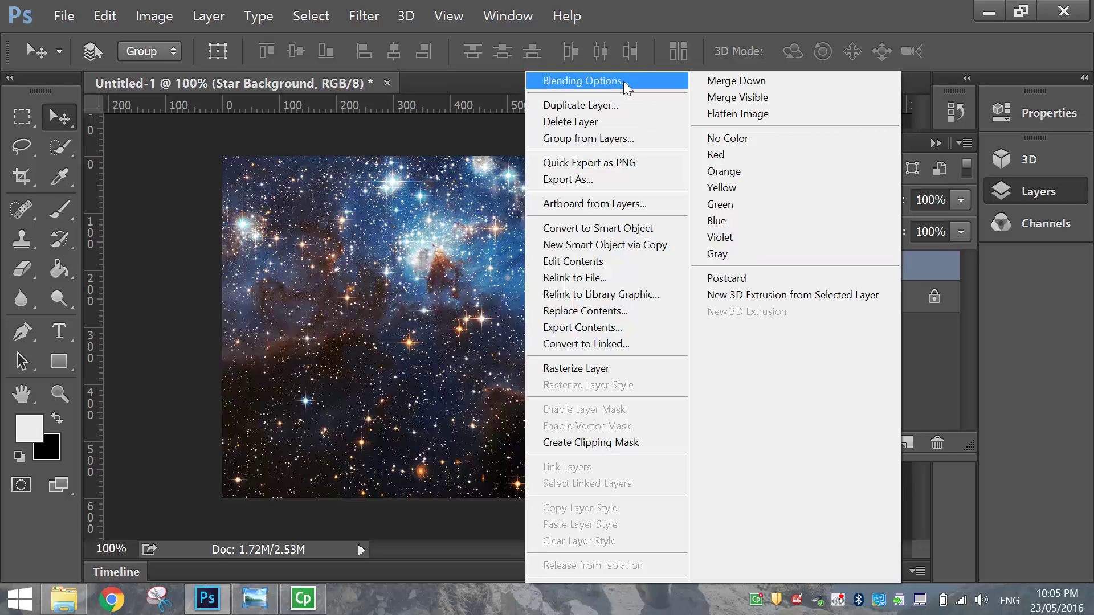
left_click(1028, 289)
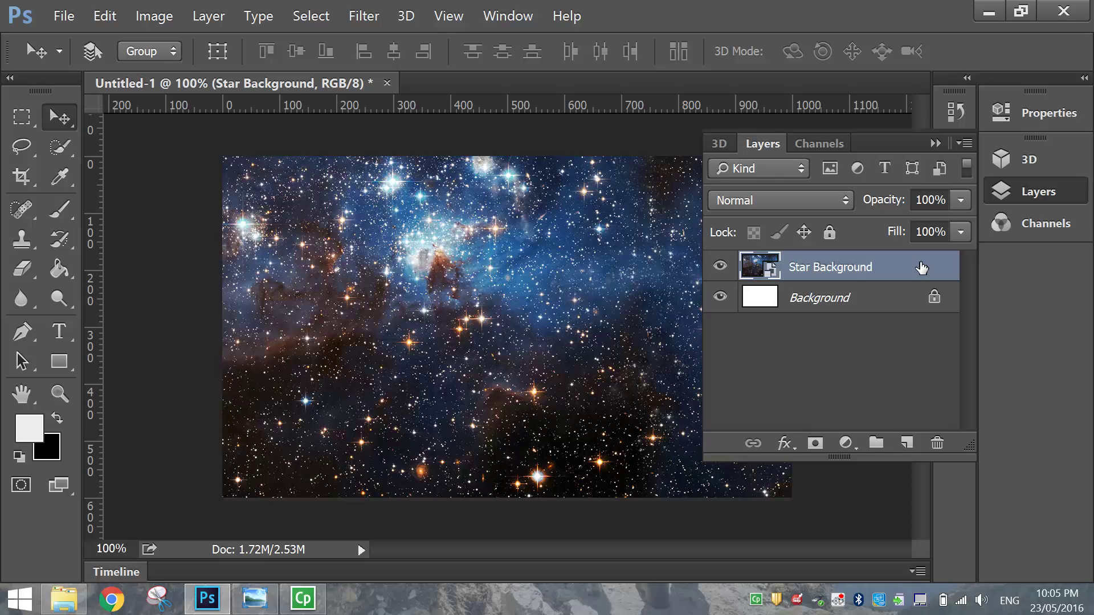
double_click(921, 267)
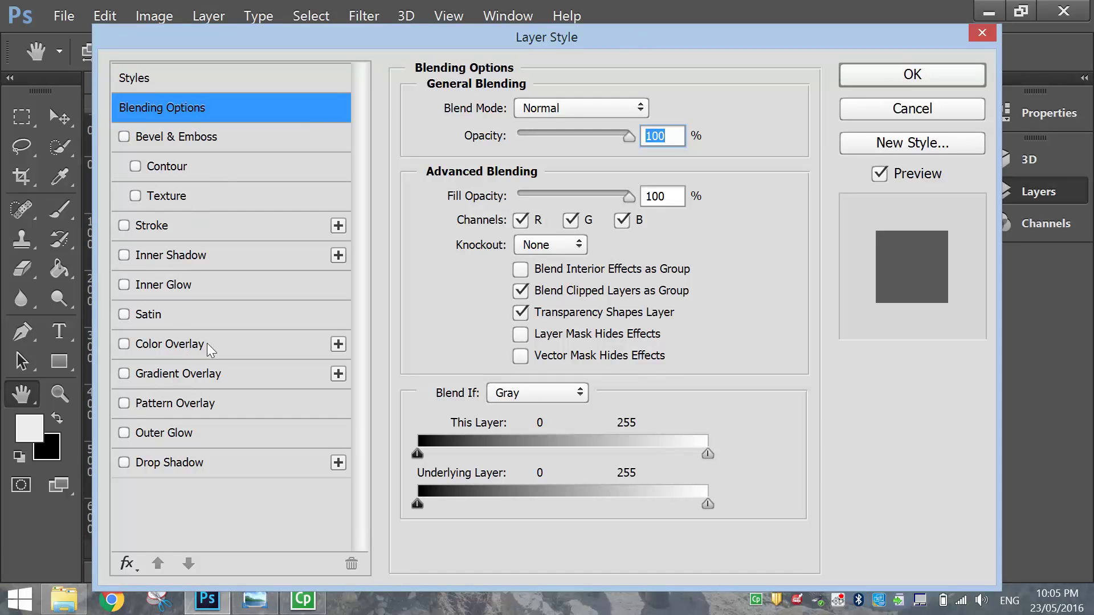
left_click(173, 347)
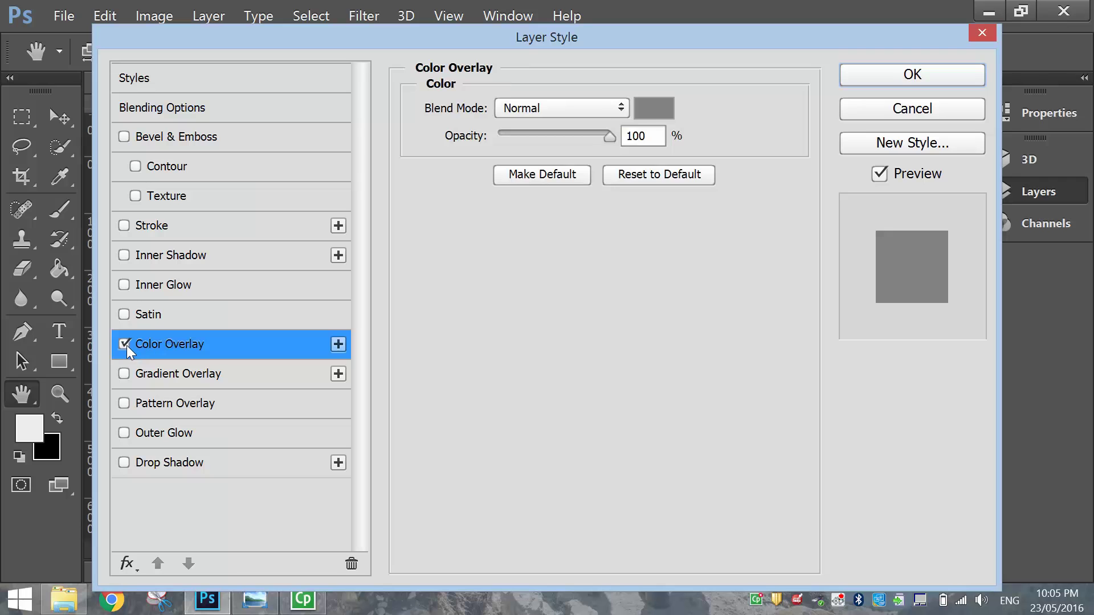
left_click(515, 110)
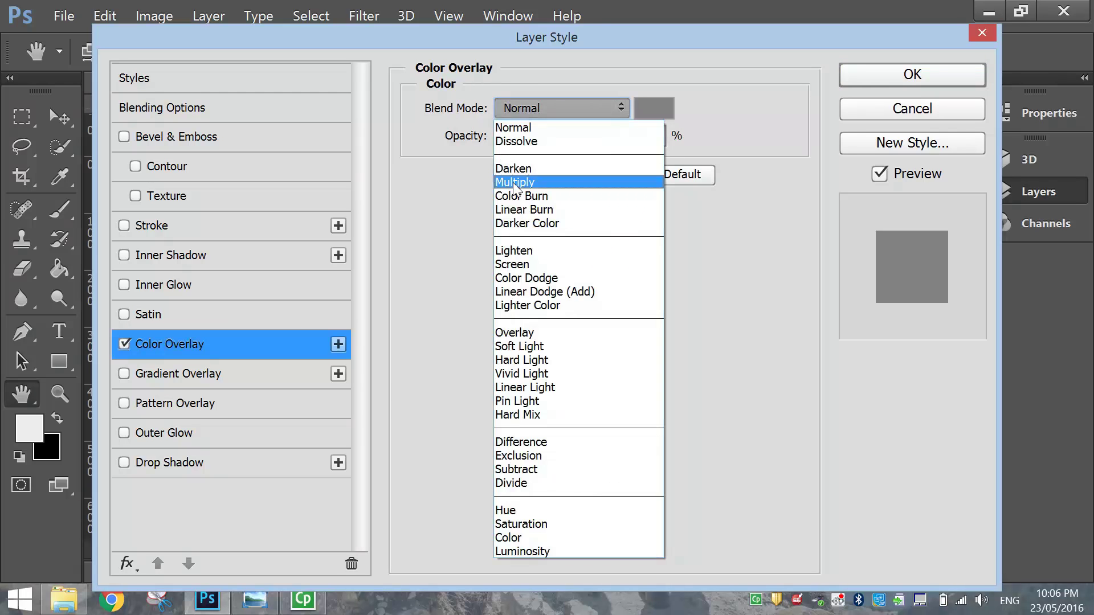
left_click(514, 182)
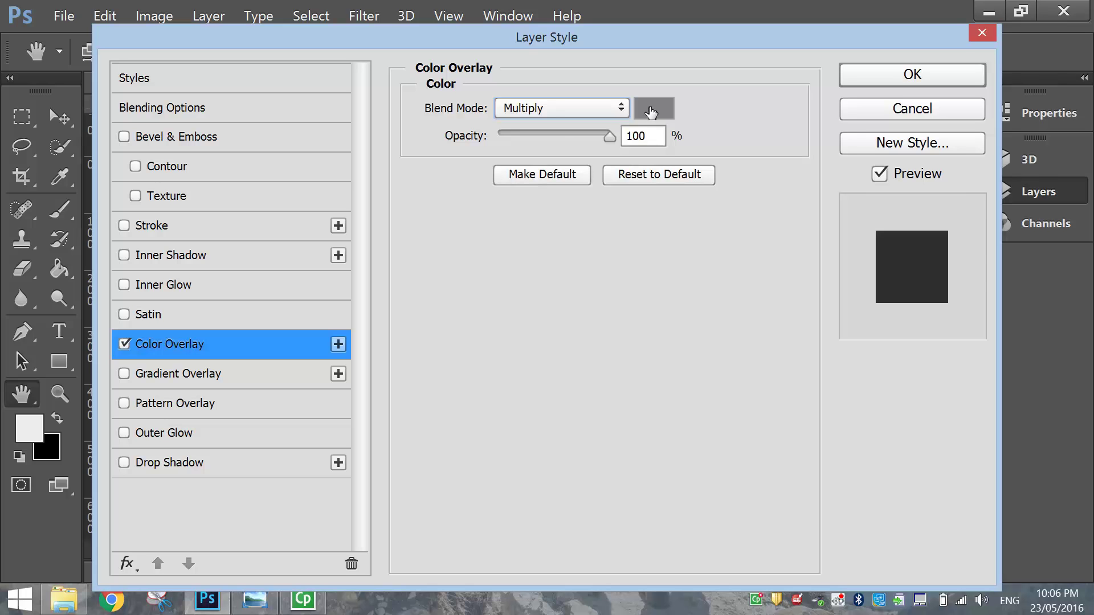
Step: Set the overlay color to a6a6a6 at 100% opacity and apply the layer style
left_click(653, 110)
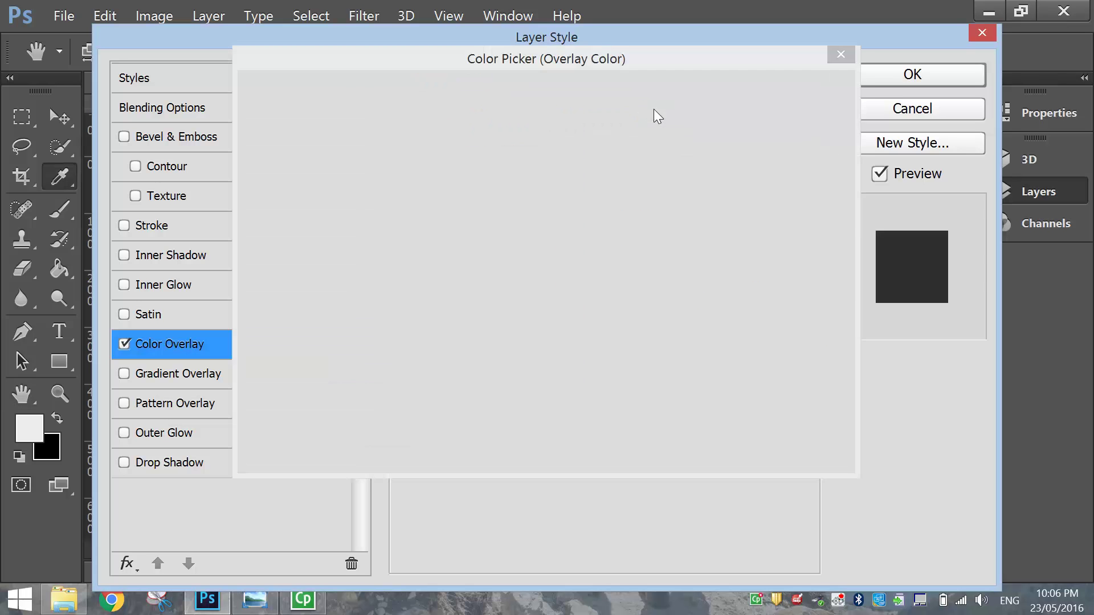
left_click_drag(670, 450, 605, 435)
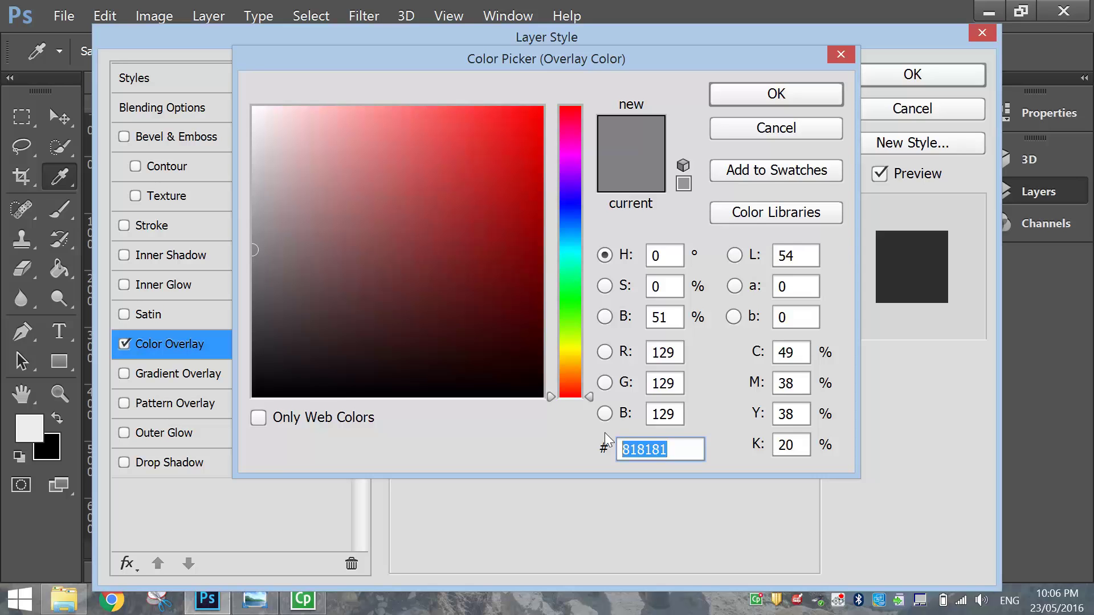
type("a6a6a6")
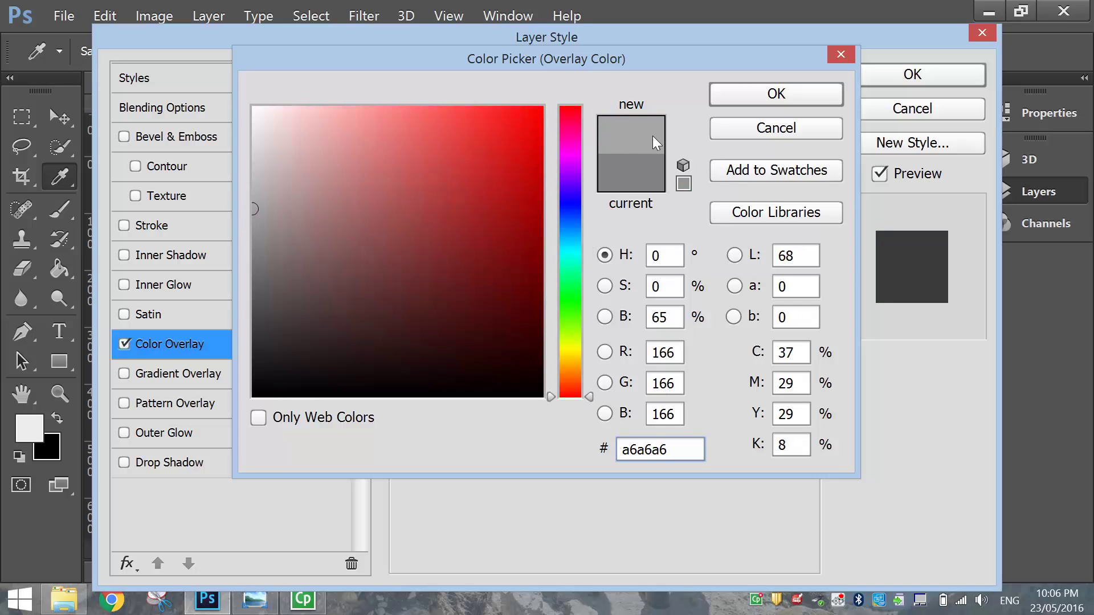
left_click(760, 96)
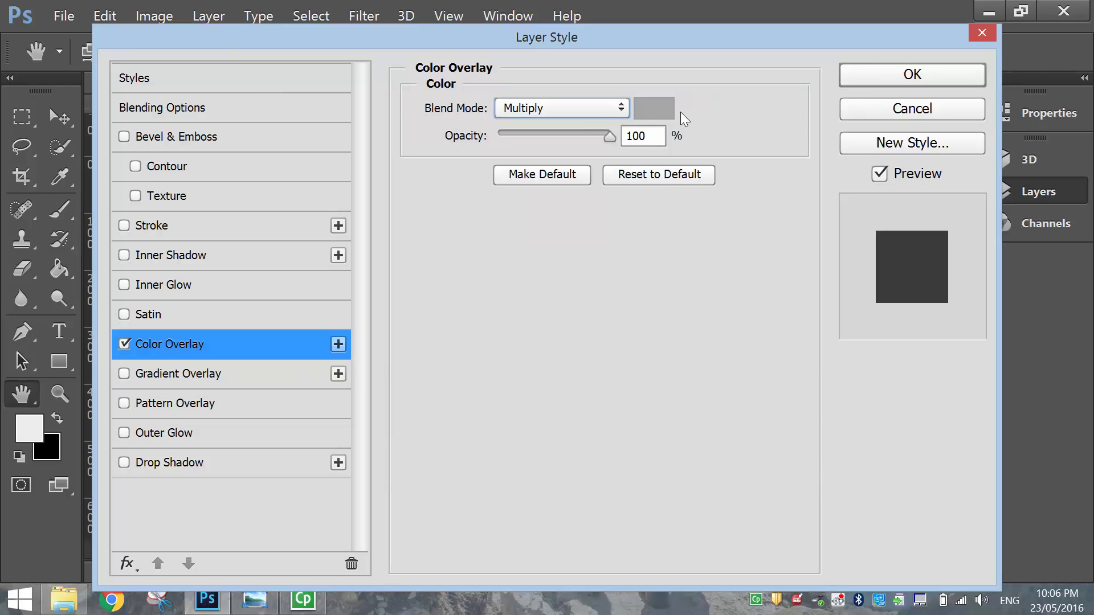
left_click(872, 71)
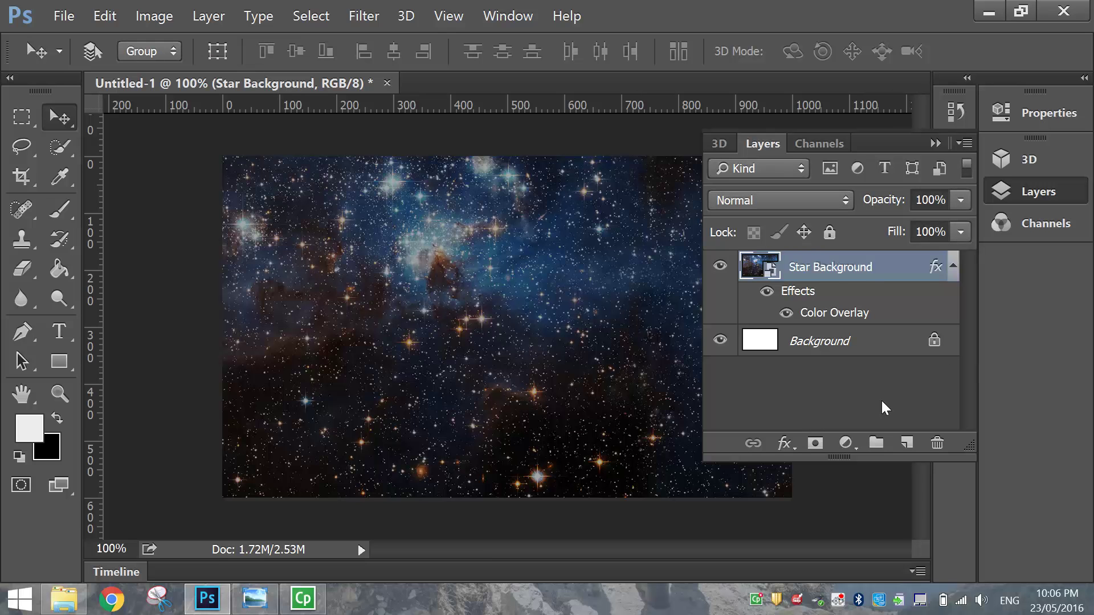
Step: Add a Solid Color fill layer above Star Background with the color fced82
left_click(847, 444)
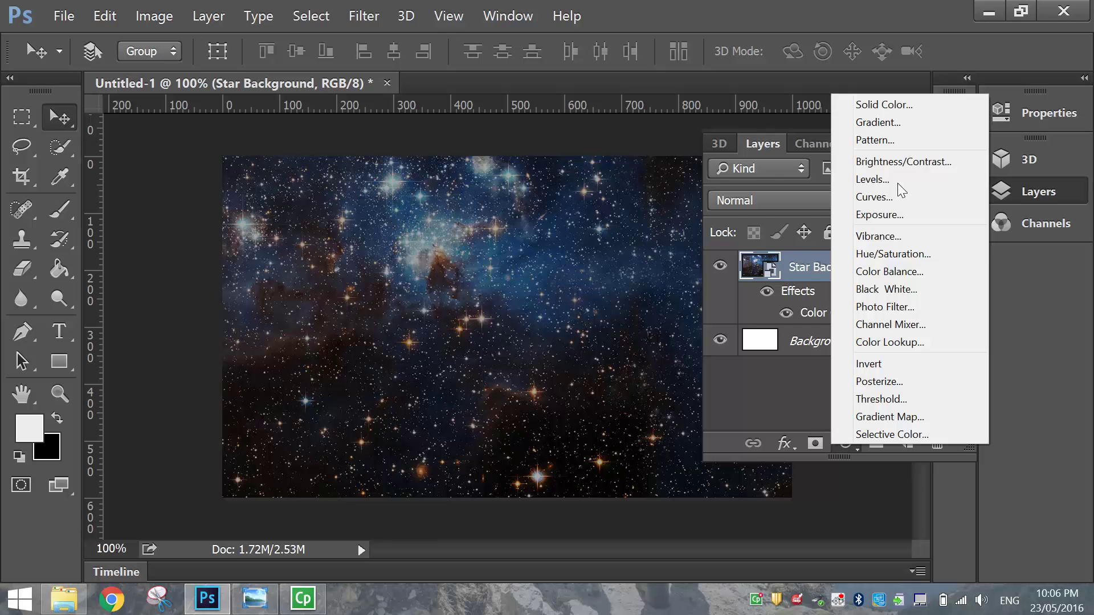
left_click(927, 106)
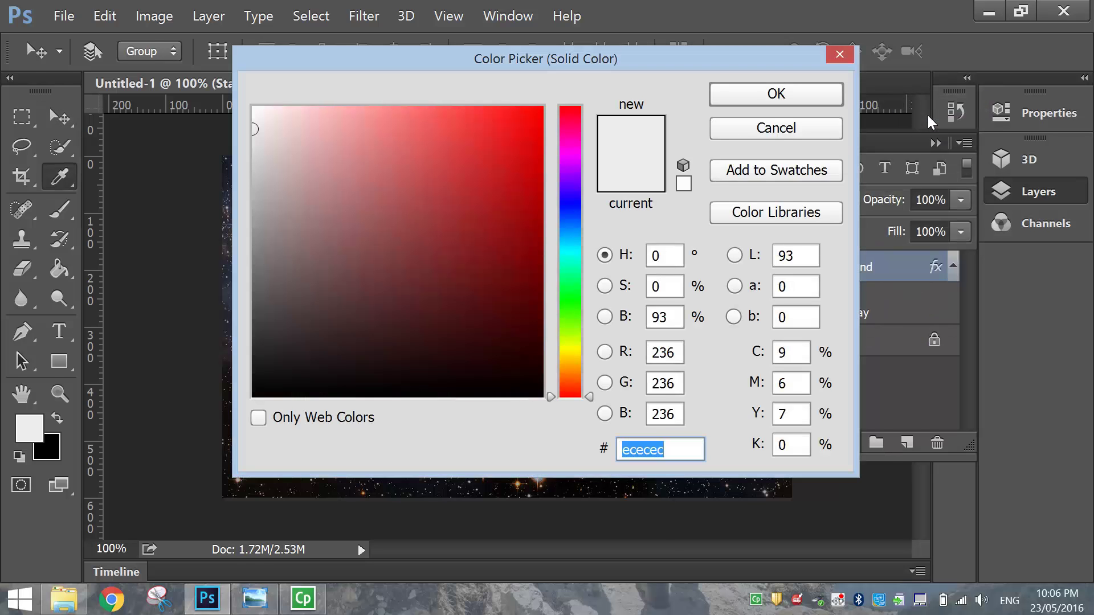
left_click_drag(669, 450, 621, 450)
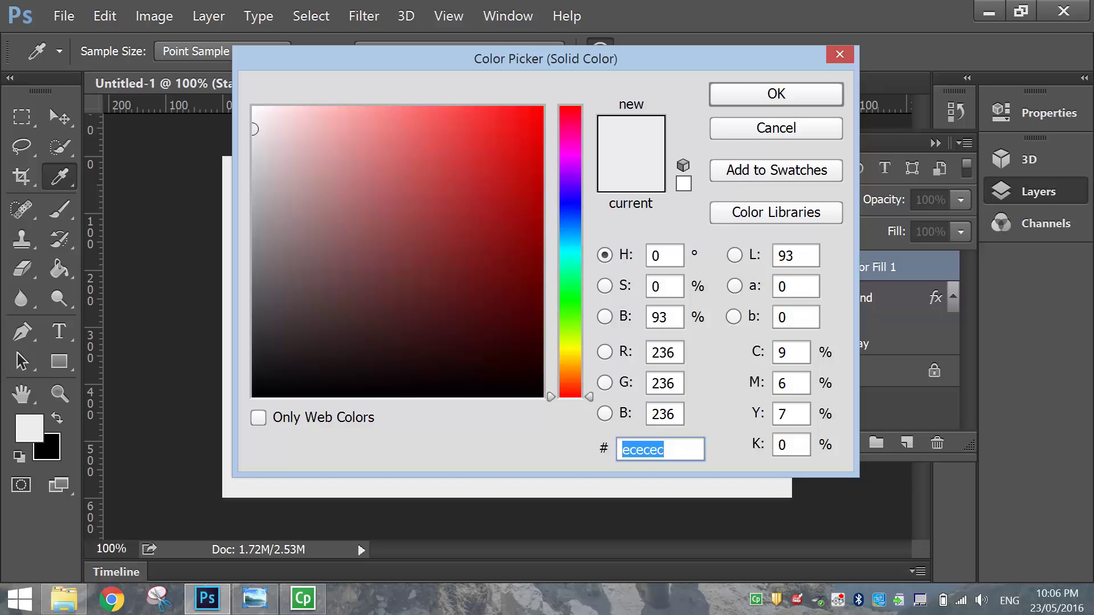
type("fce")
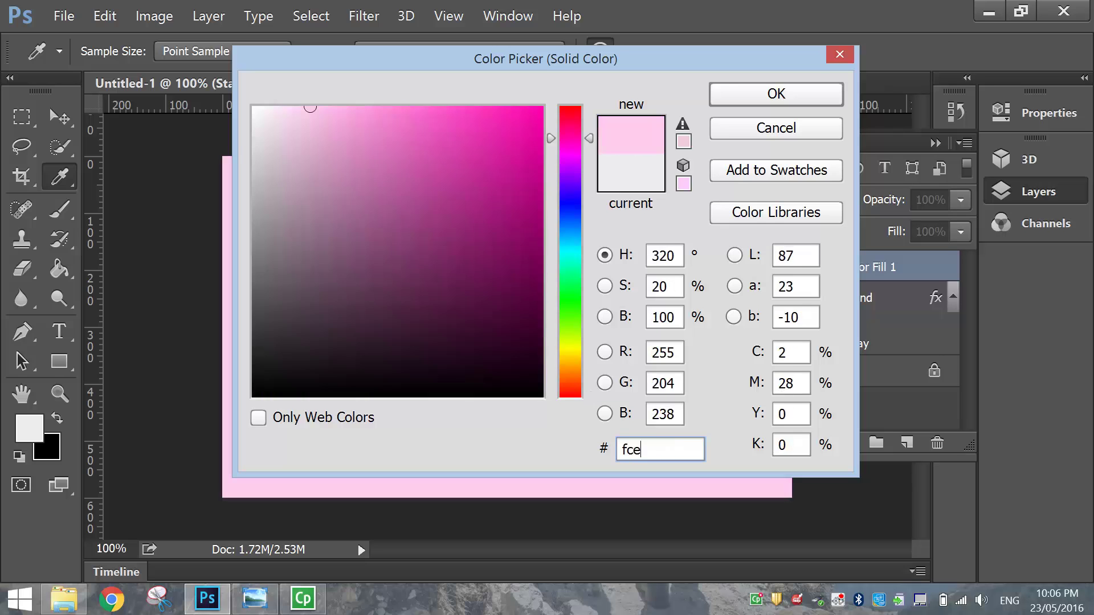
type("ed82")
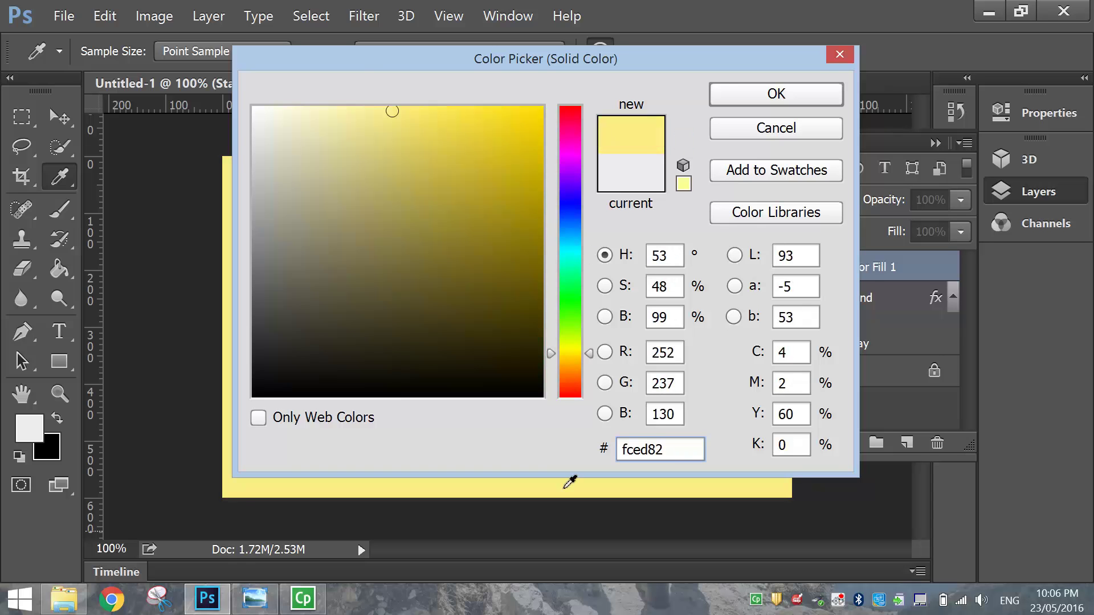
left_click(746, 92)
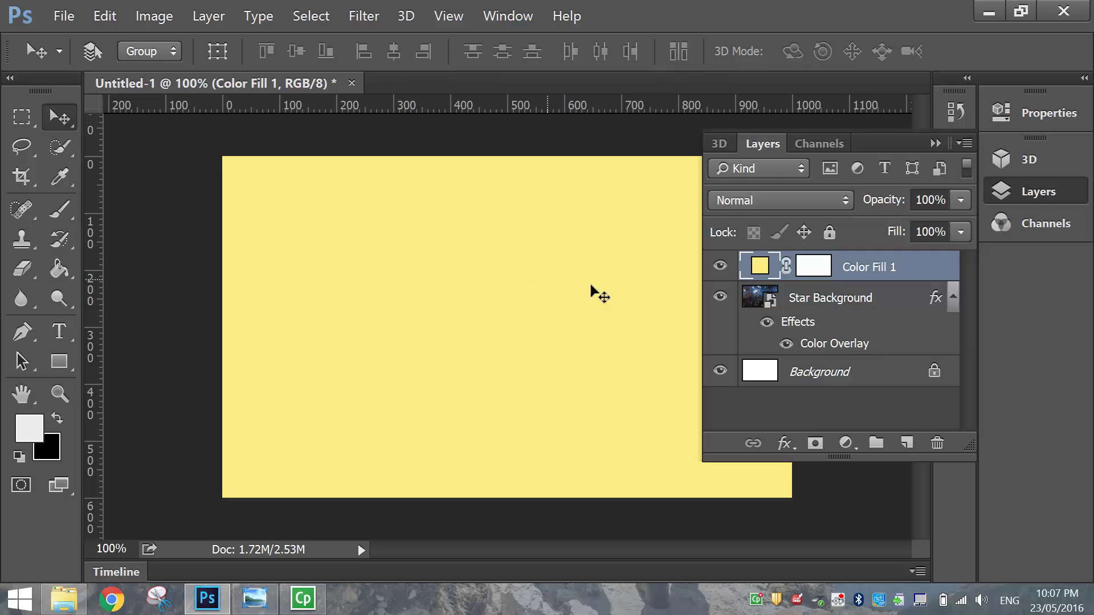
Step: Set the color fill layer's blend mode to Multiply and its opacity to 25%
left_click(767, 203)
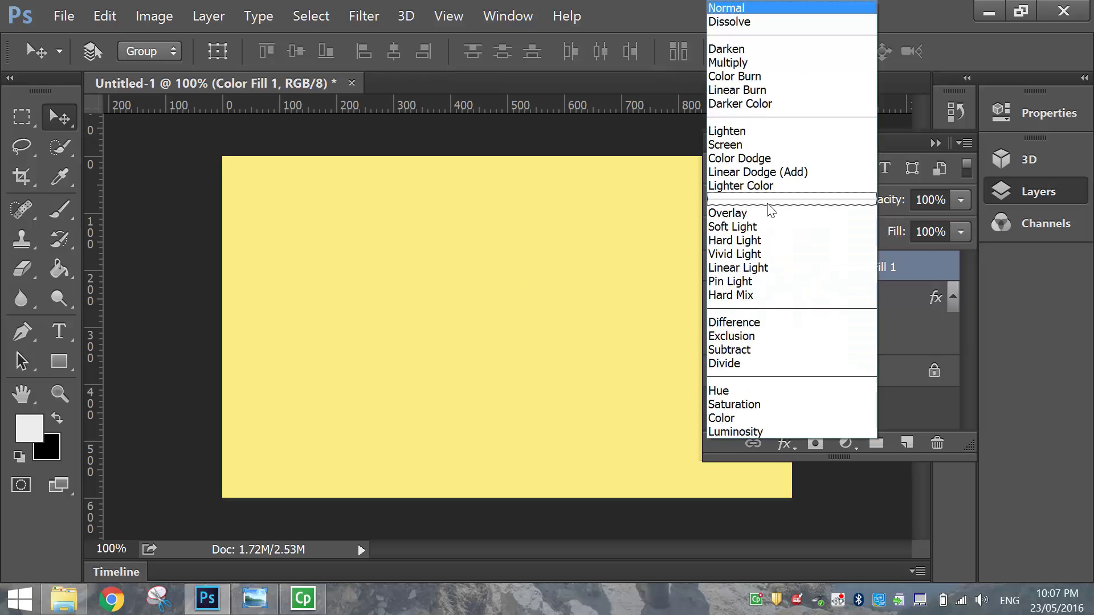
left_click(917, 261)
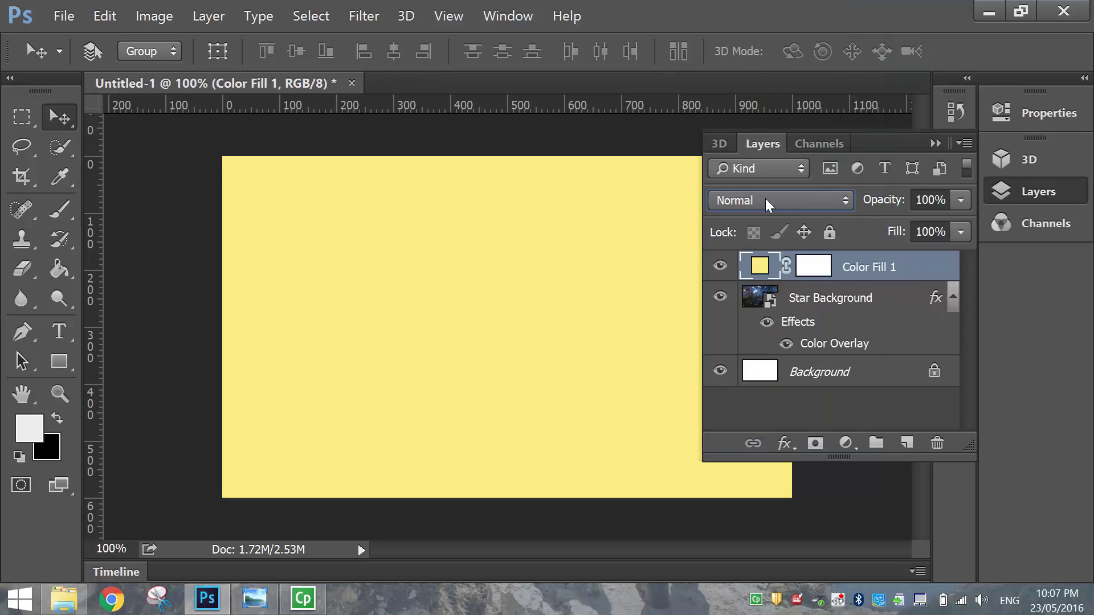
left_click(844, 205)
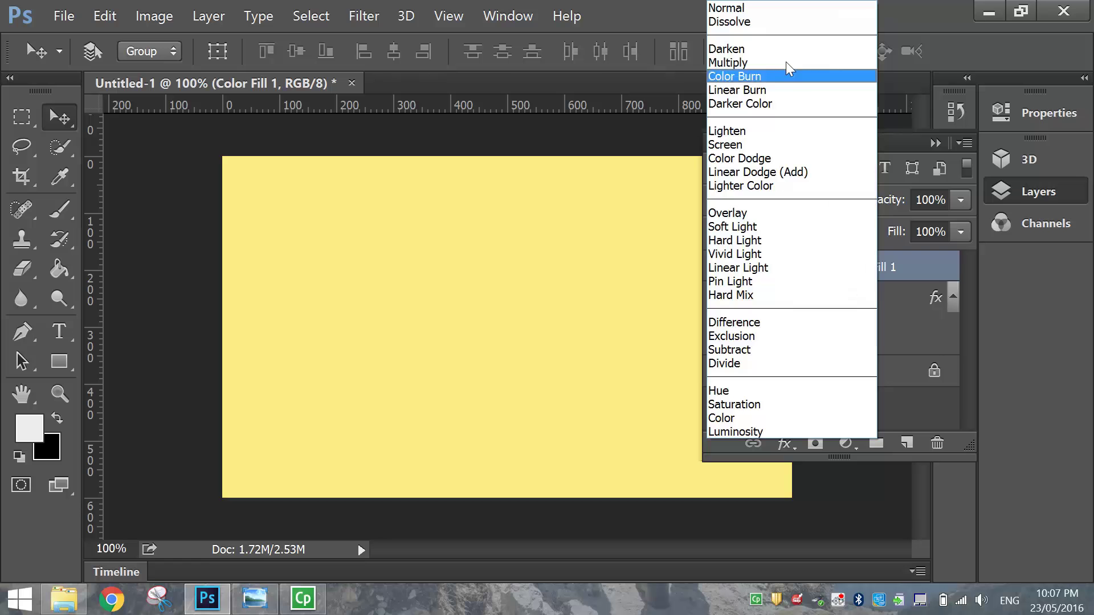
left_click(754, 63)
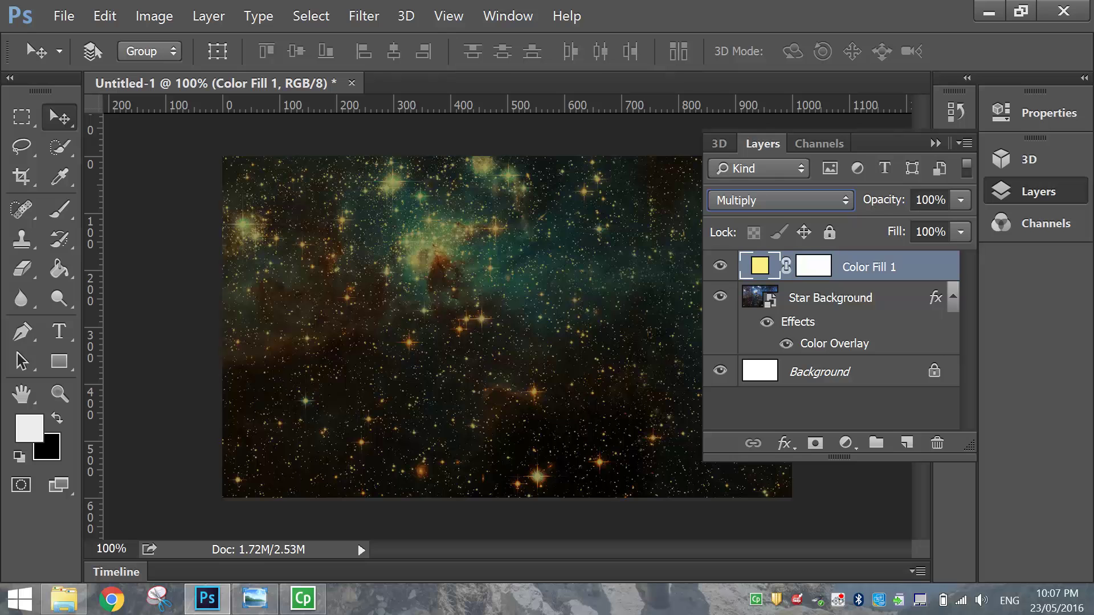
left_click(926, 200)
left_click_drag(935, 200, 907, 200)
type("25")
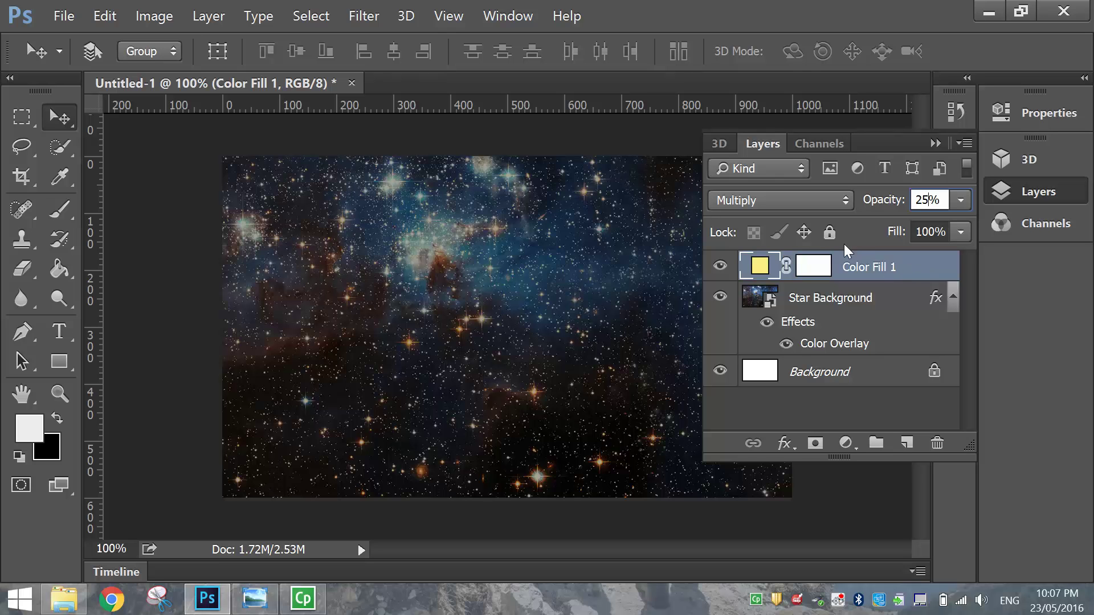
Step: Fully lock the color fill and Star Background layers and collapse the Star Background effects list
left_click(828, 233)
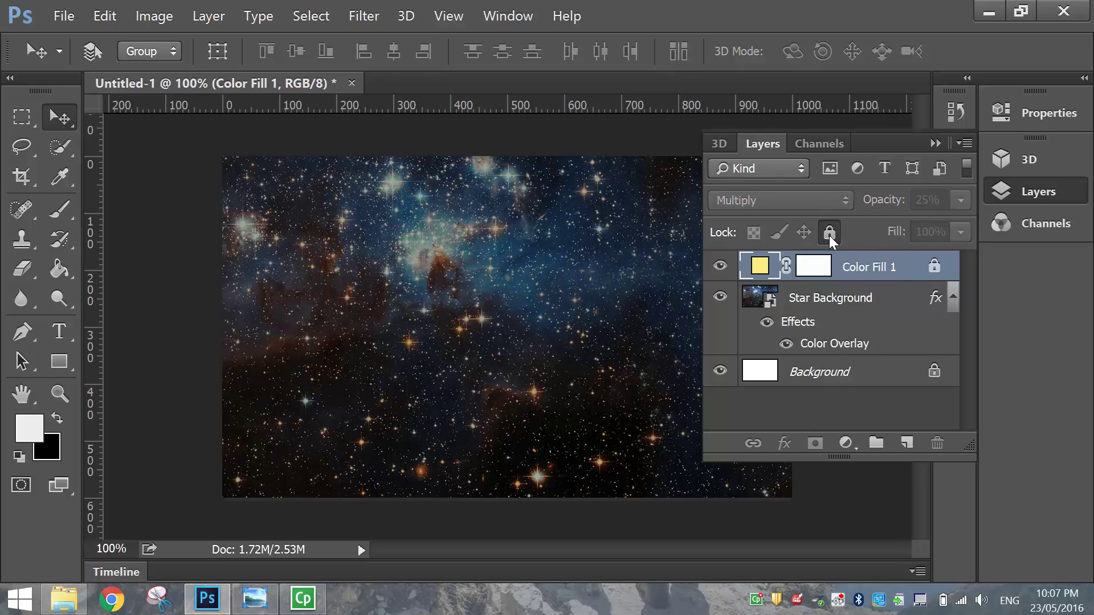
left_click(867, 302)
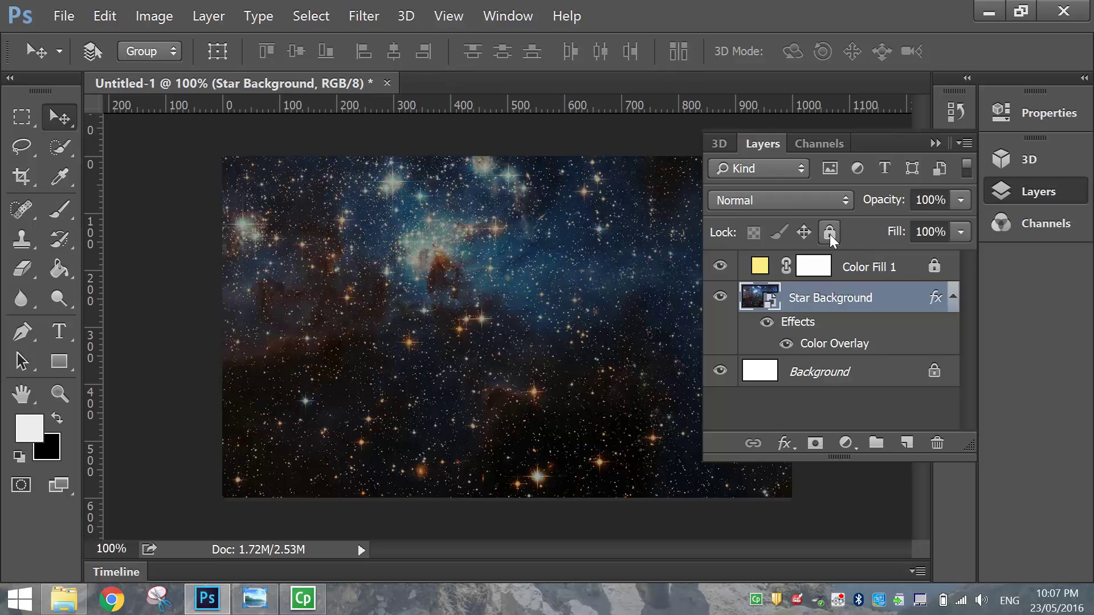
left_click(830, 233)
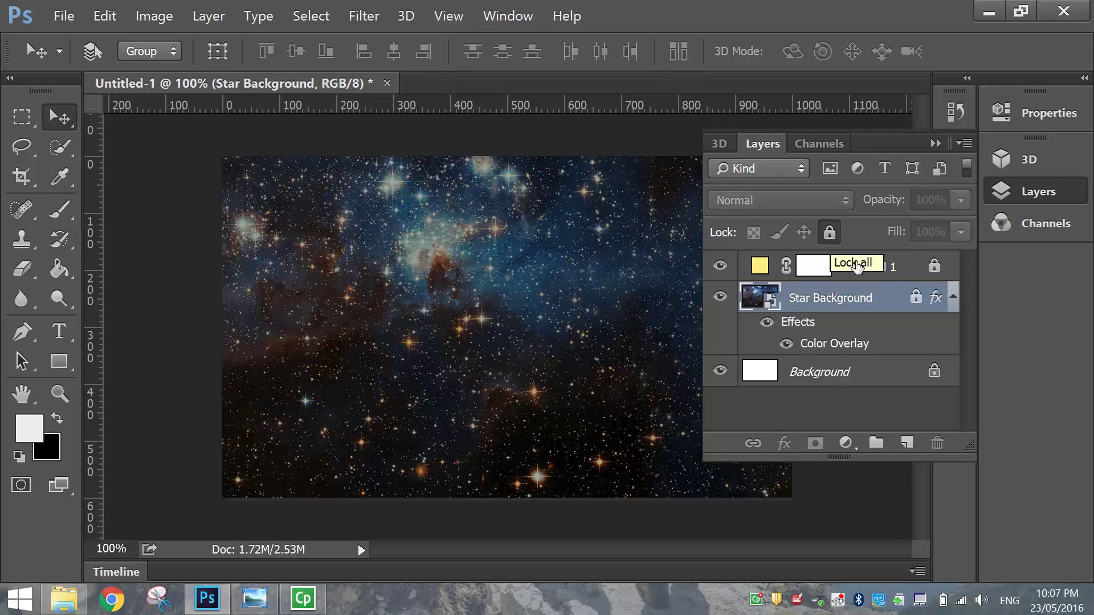
left_click(950, 300)
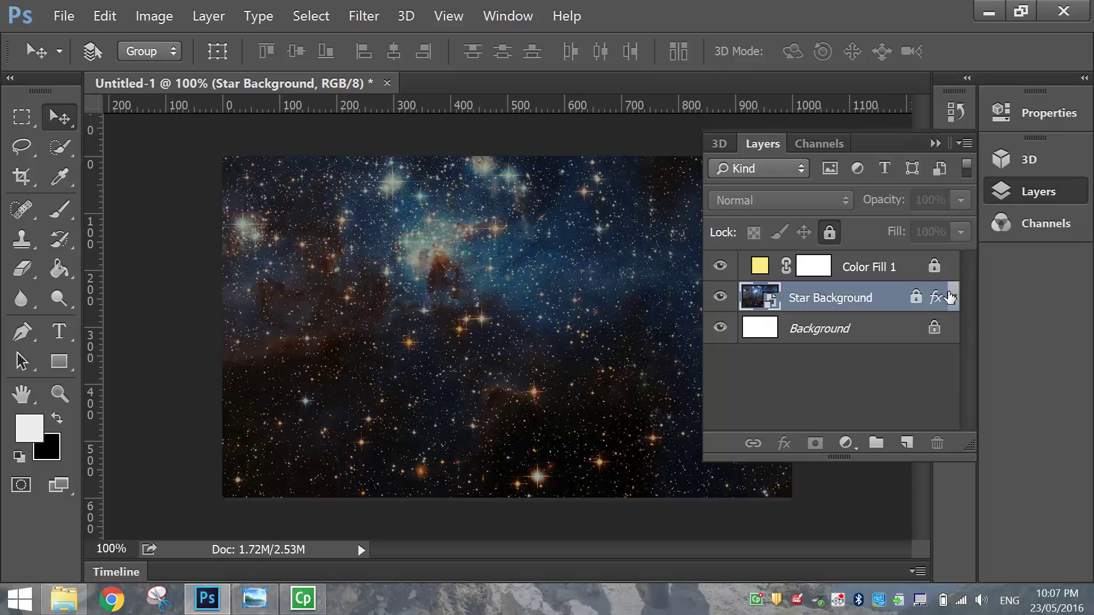
Step: Delete the white Background layer beneath Star Background
left_click_drag(845, 458, 845, 527)
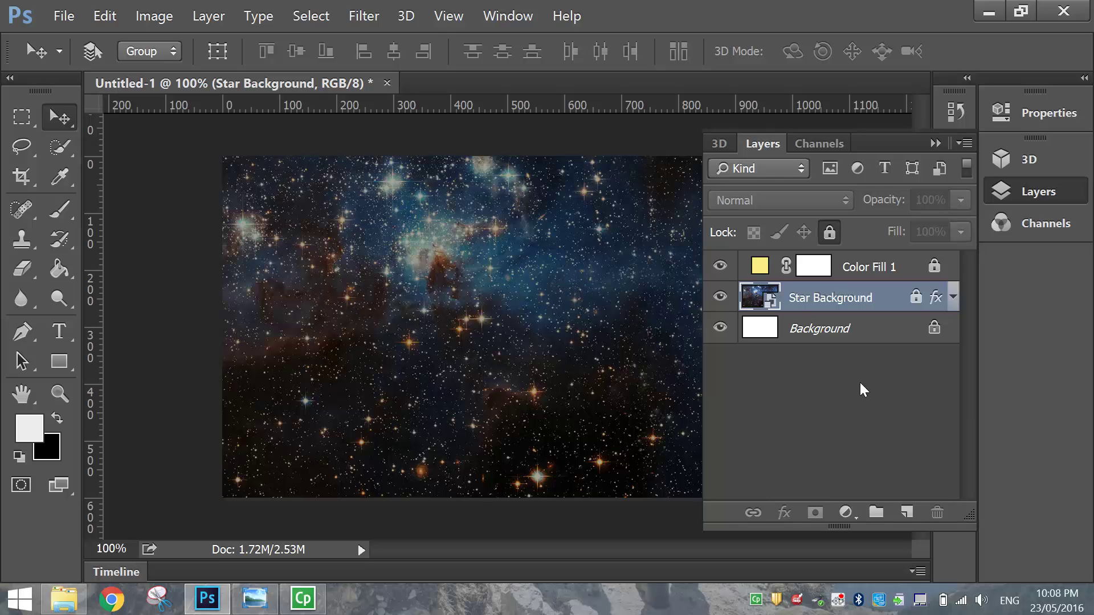
left_click(851, 335)
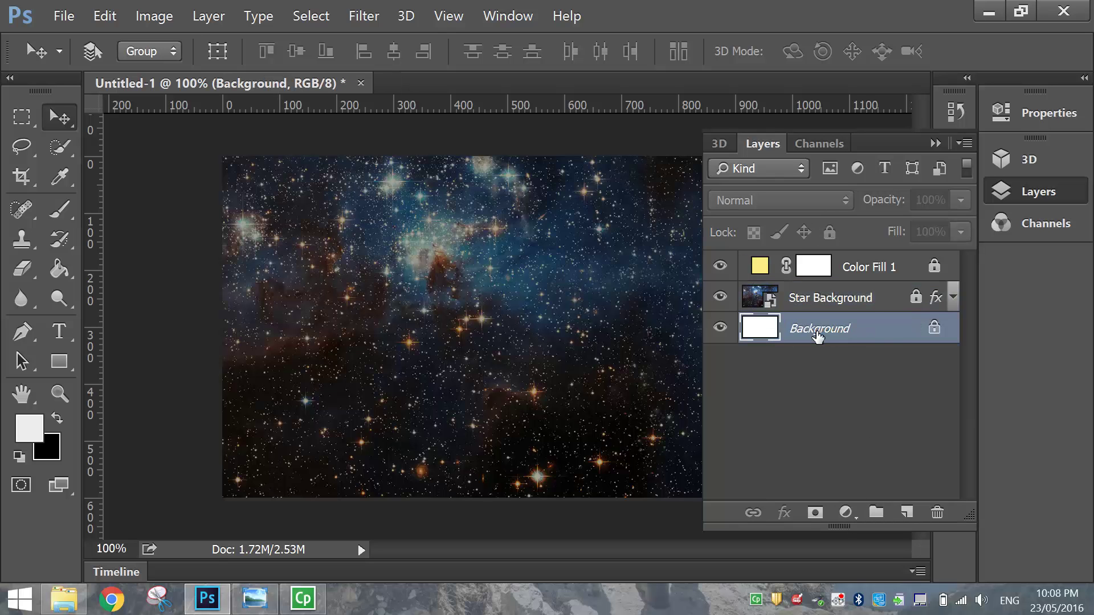
left_click(937, 512)
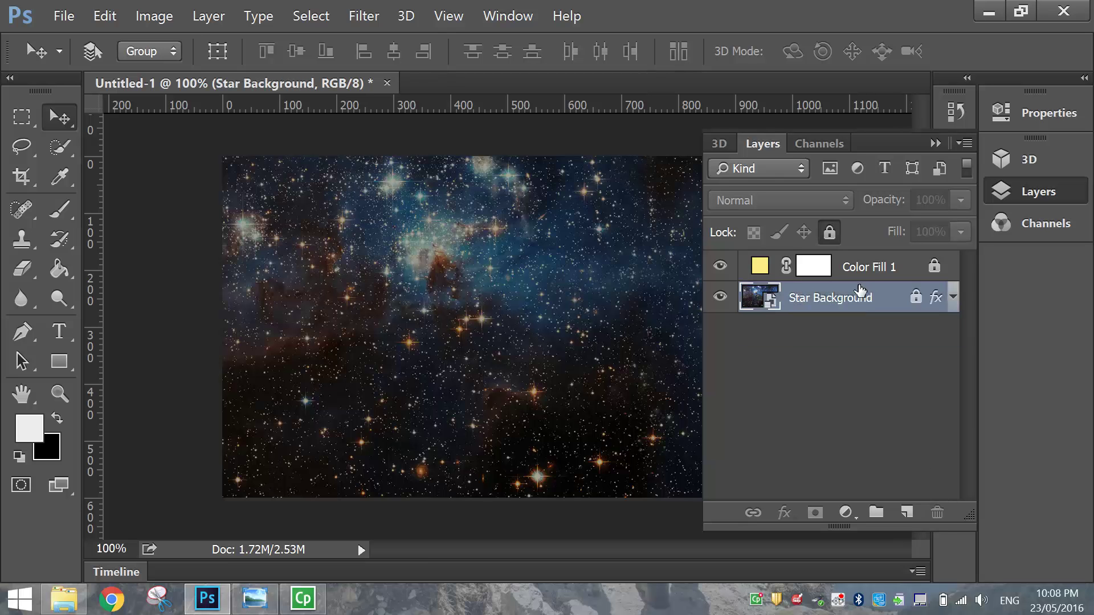
Step: Create a new empty layer above the color fill layer and collapse the layer list
left_click(882, 274)
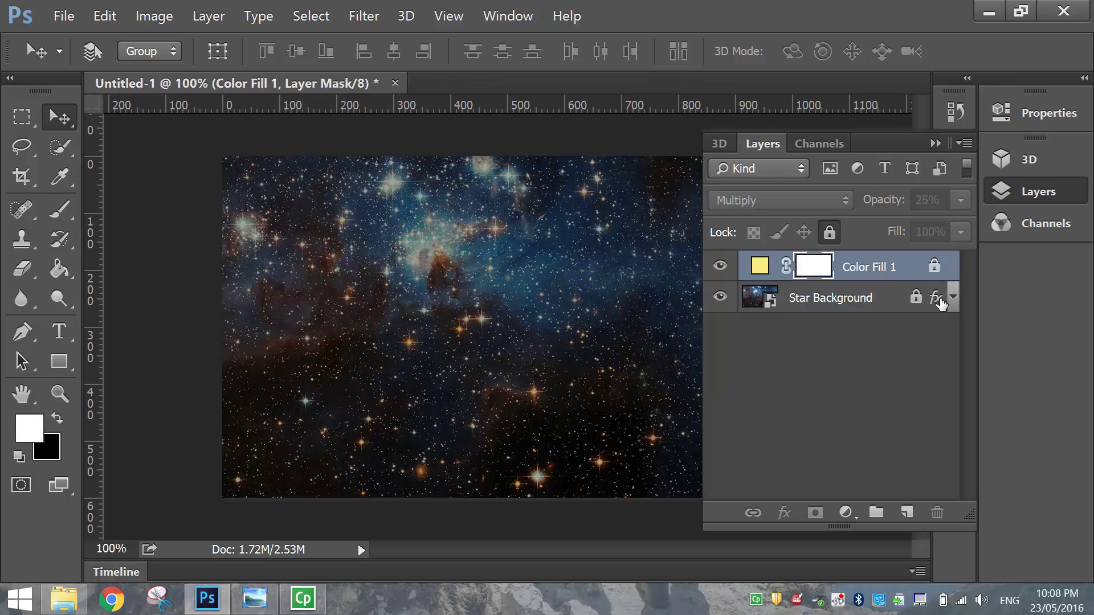
left_click(907, 512)
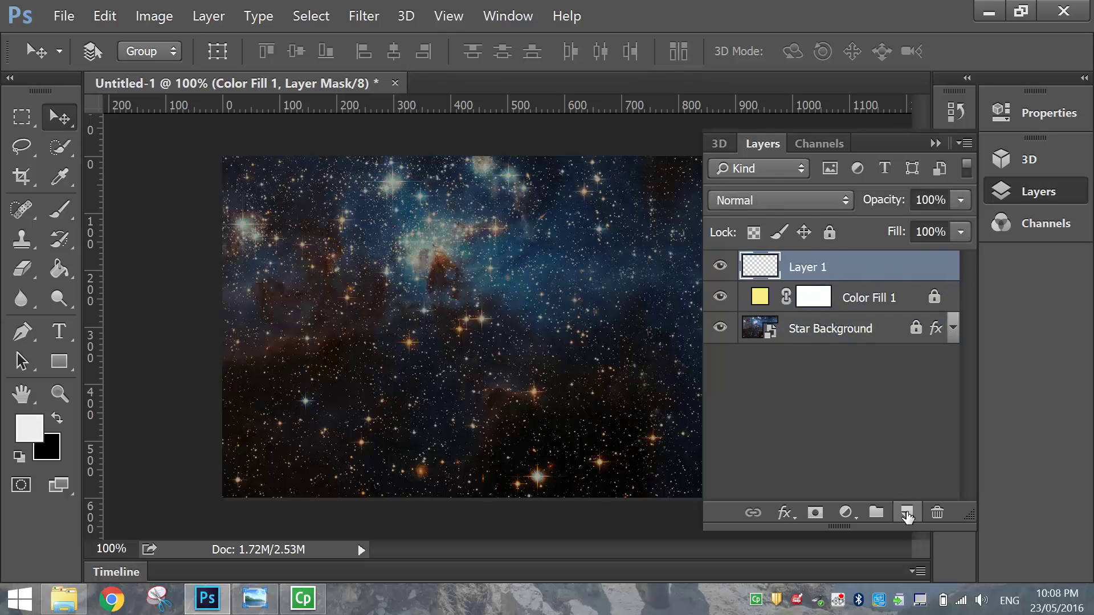
left_click(933, 143)
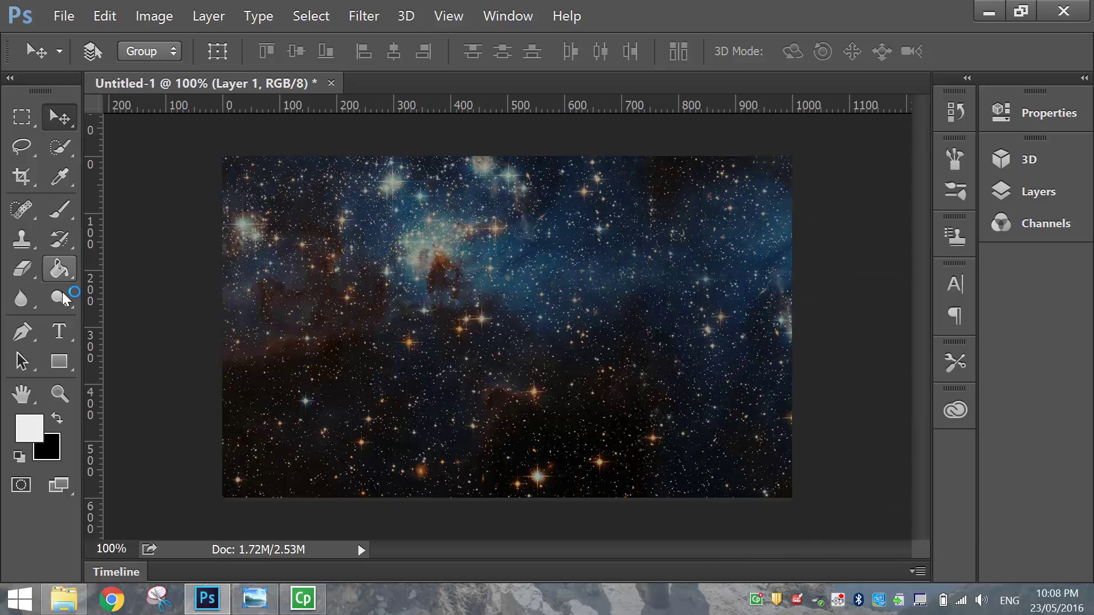
Step: Set up the Type tool with the SF Distant Galaxy Regular font at a size of 200 pt
left_click(60, 331)
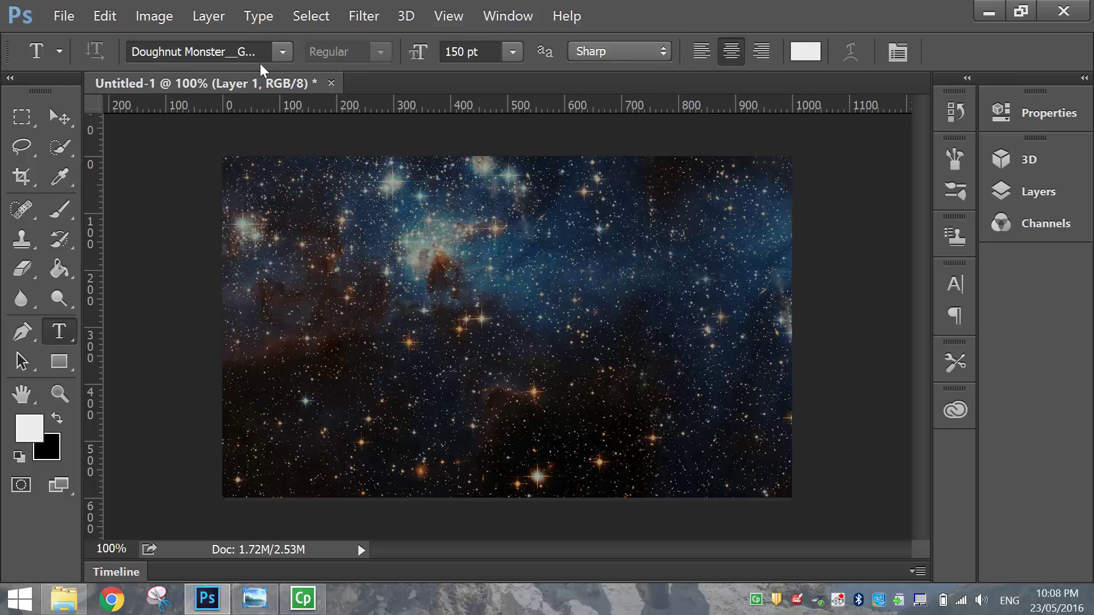
left_click(282, 52)
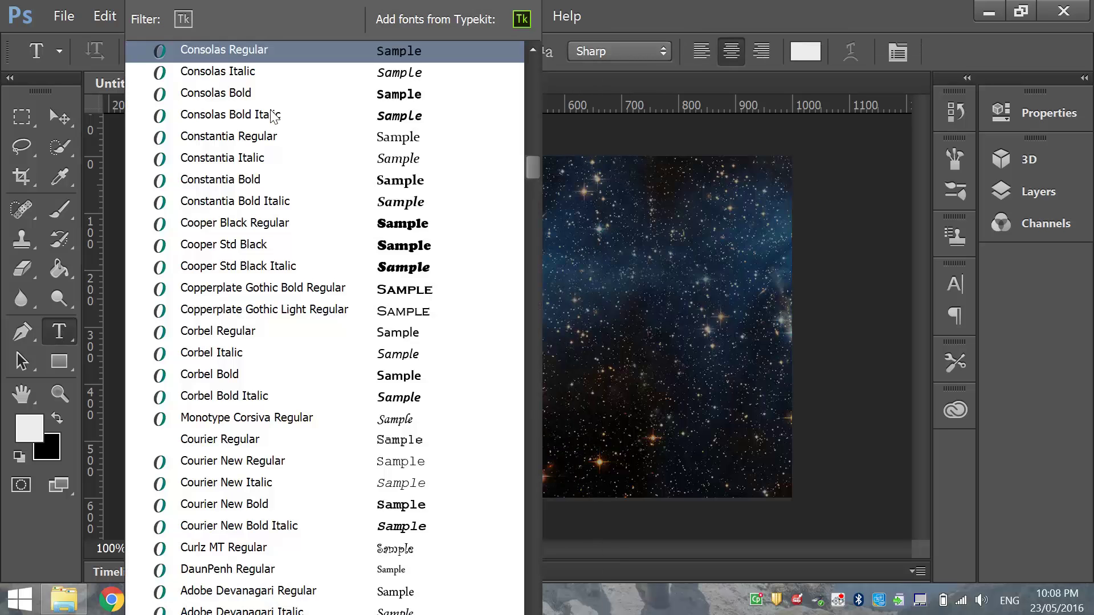
type("sf")
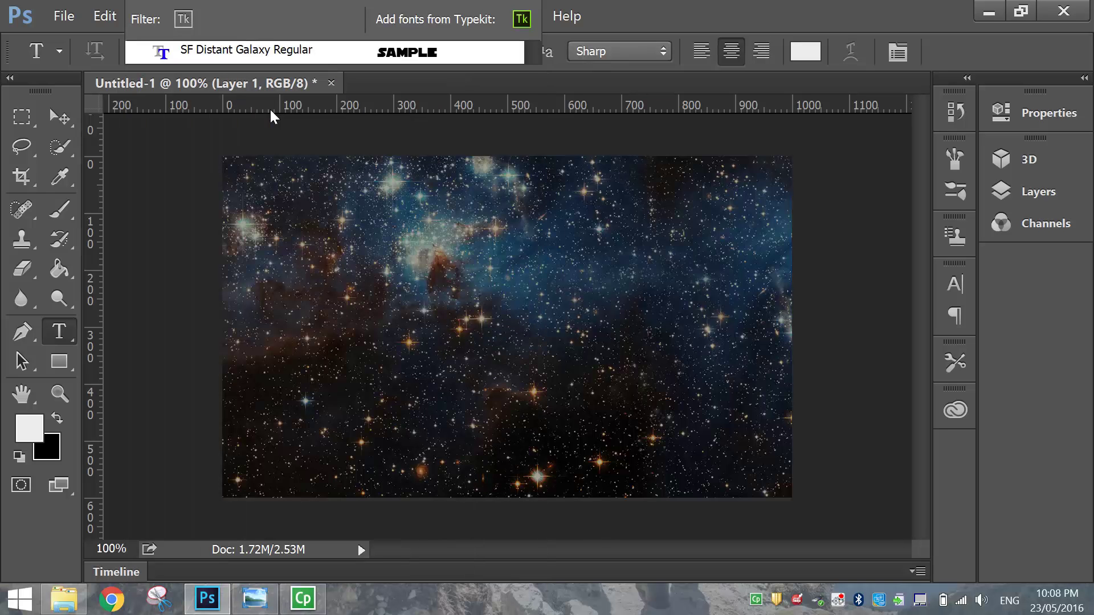
left_click(278, 53)
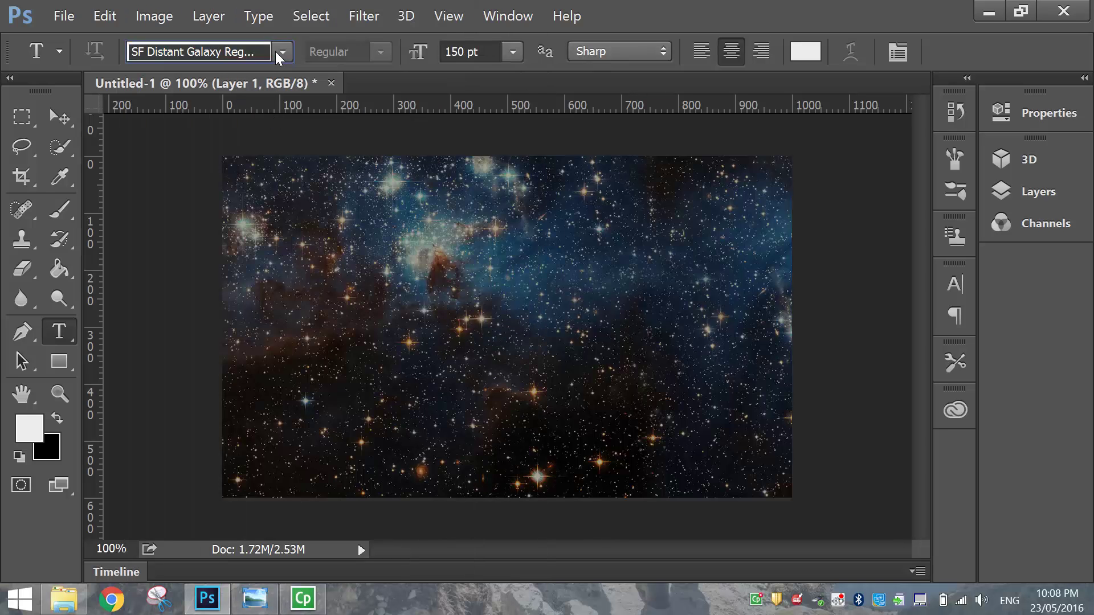
left_click(461, 52)
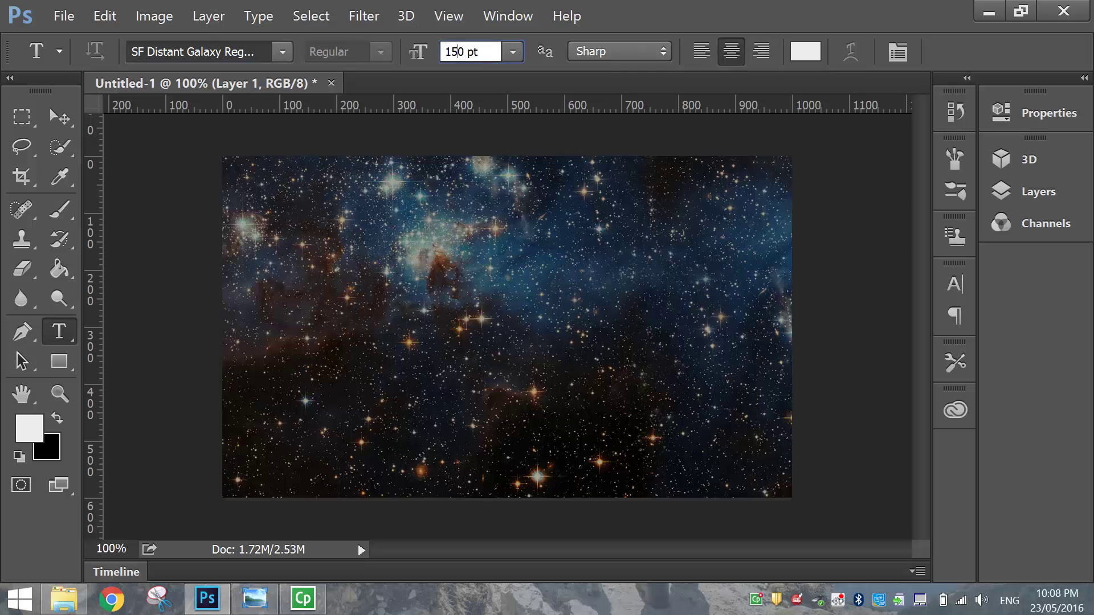
double_click(450, 51)
type("200")
Step: Set the character leading to 155 pt and the tracking to 50
left_click(513, 17)
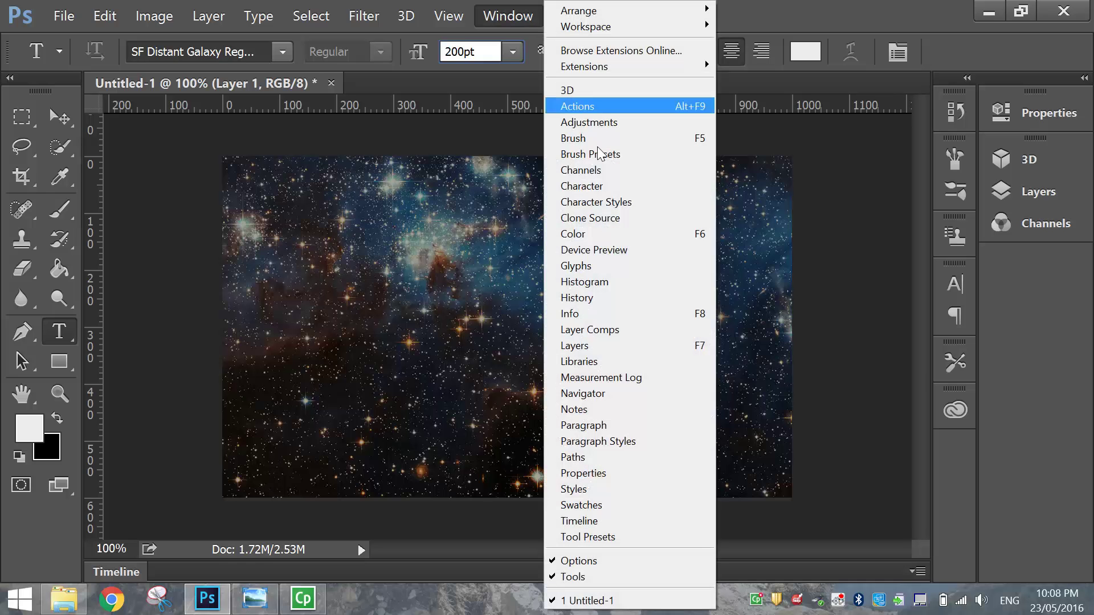
left_click(613, 188)
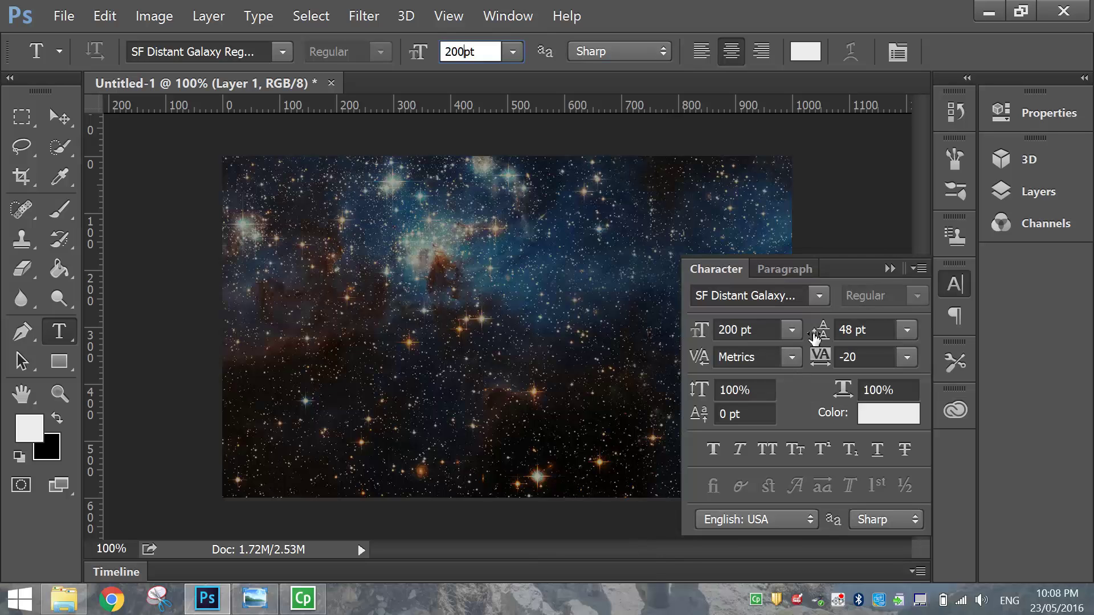
left_click(871, 330)
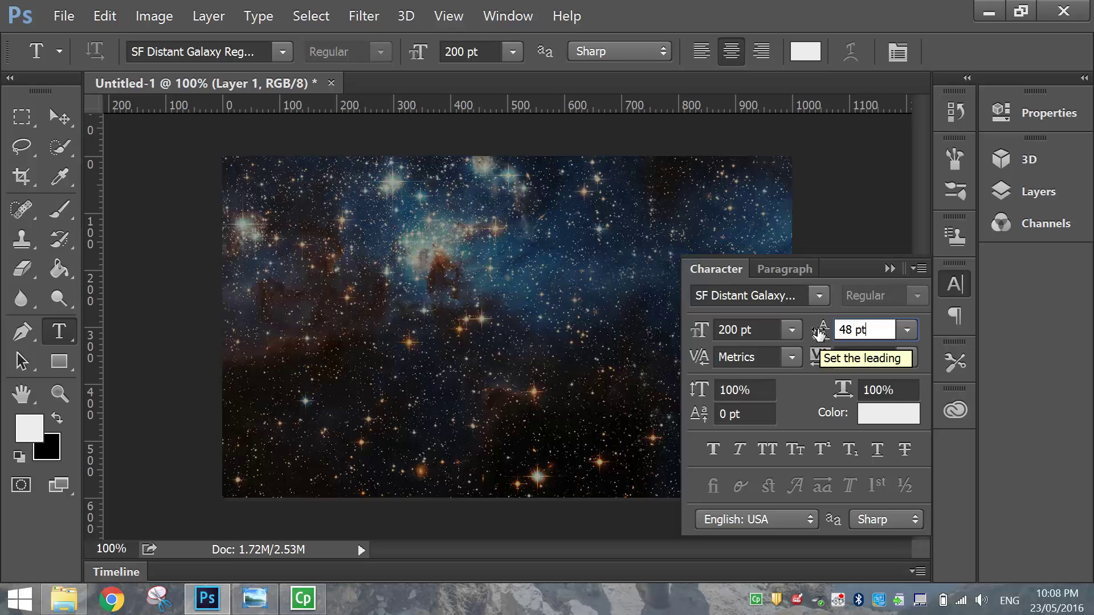
left_click(819, 333)
type("155")
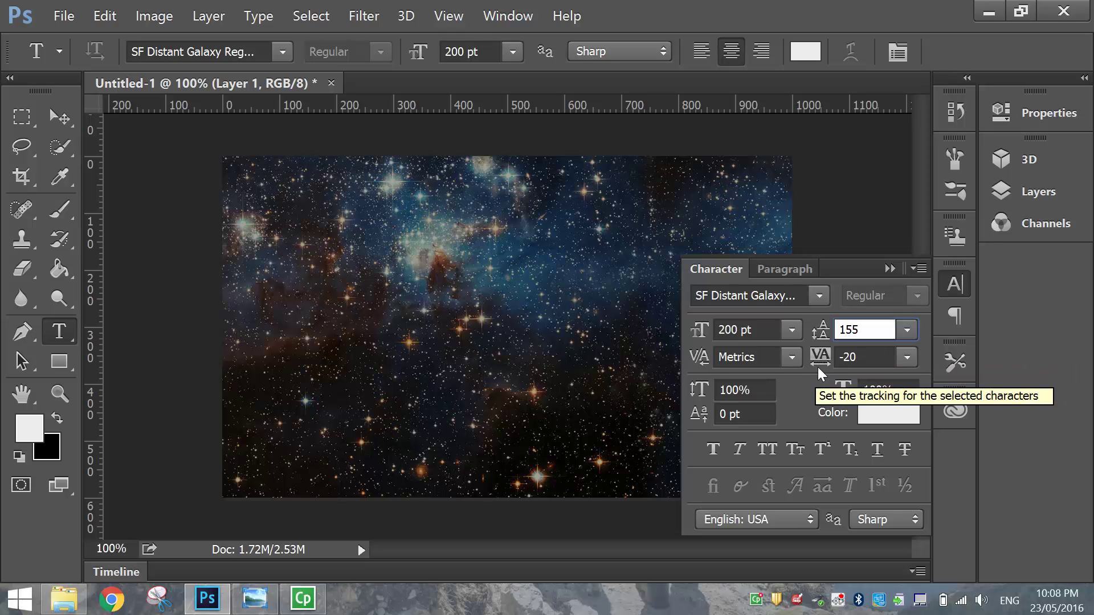
left_click(847, 356)
key("Return")
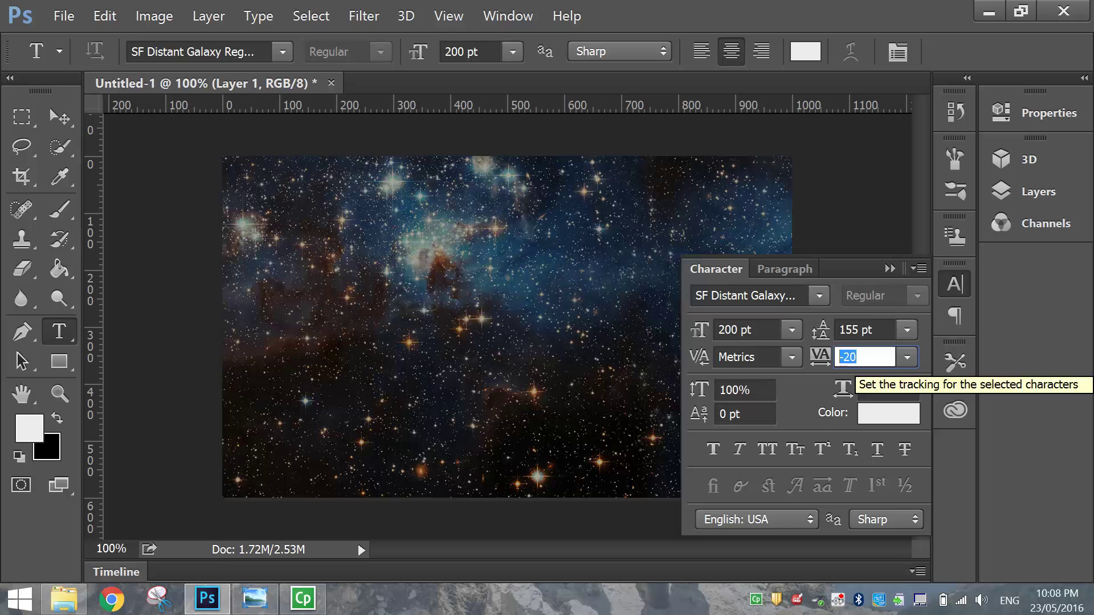
type("50")
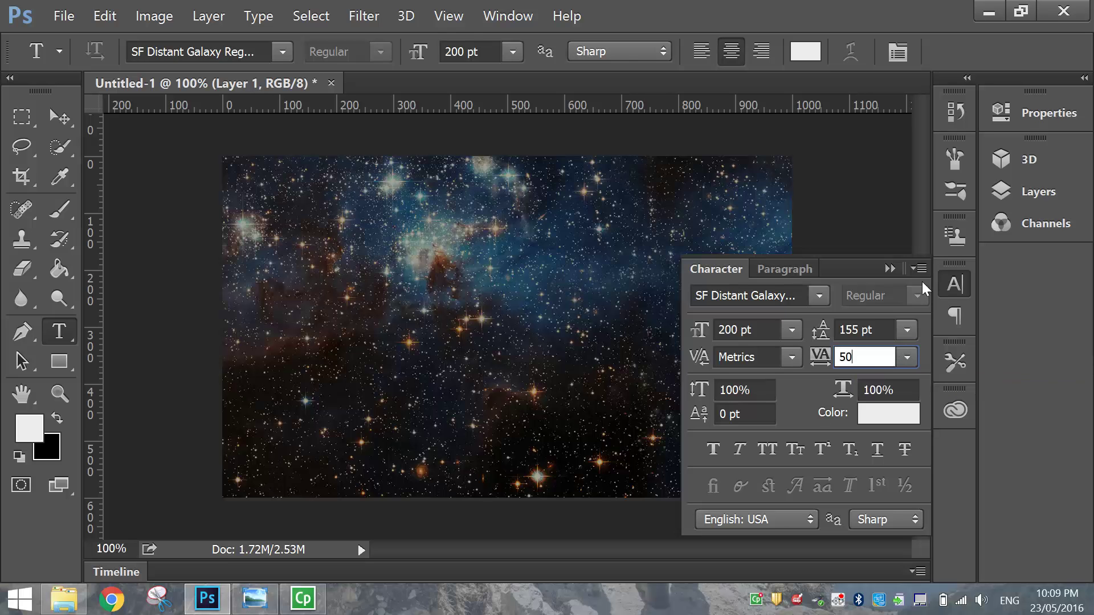
left_click(889, 268)
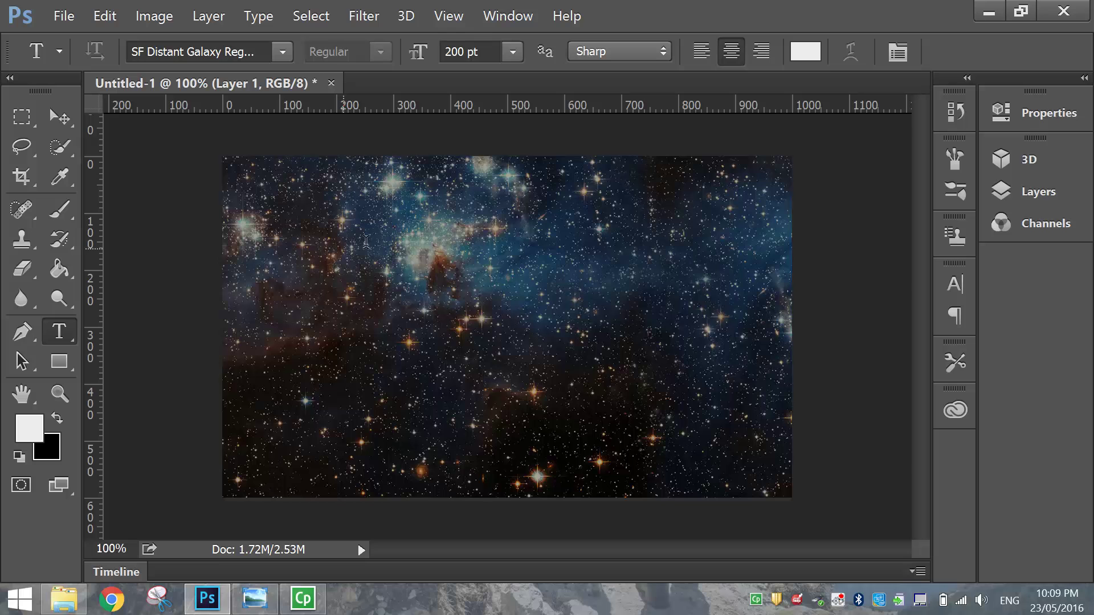
Step: Add the two-line text "STAR" over "WARS" and move it to the middle of the star background
left_click(366, 242)
type("STAR")
key("Return")
type("WARS")
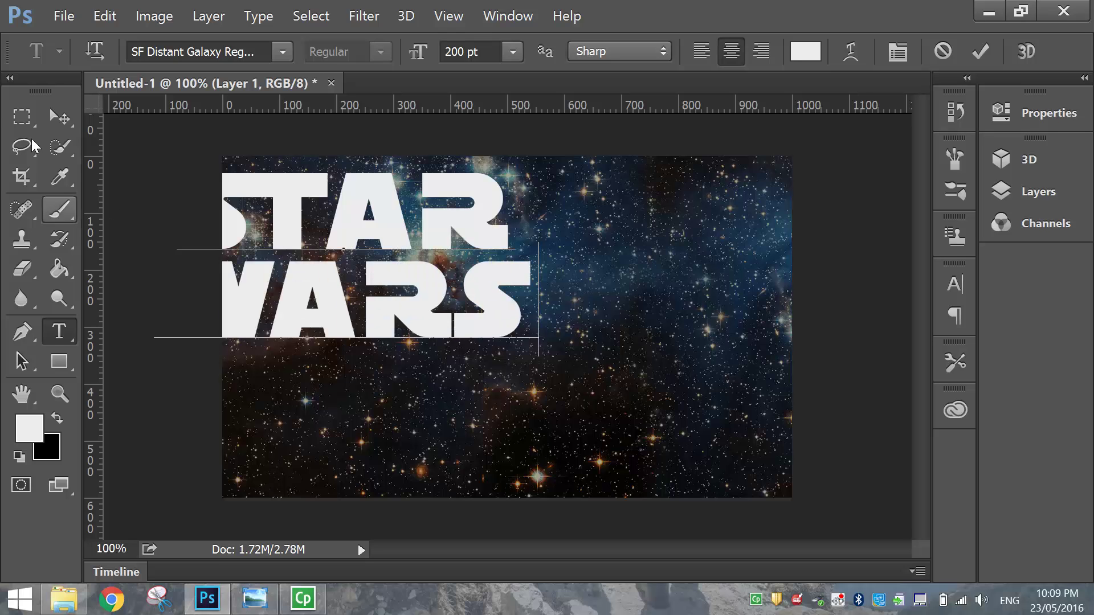
left_click(55, 119)
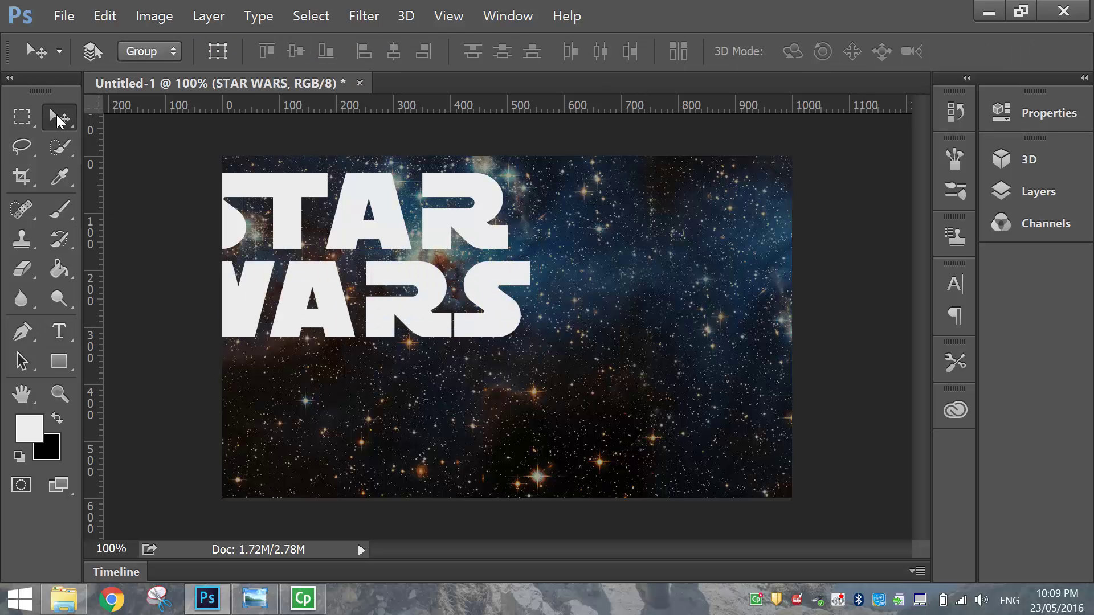
left_click_drag(257, 187, 411, 235)
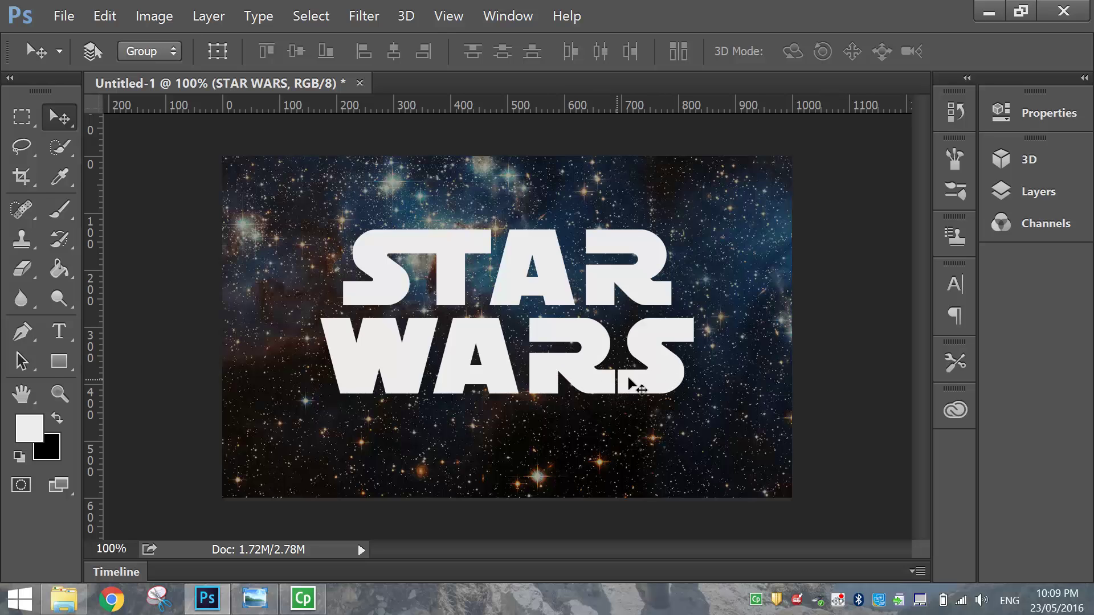
Step: Set the kerning between the R and S of WARS to -75
left_click(74, 336)
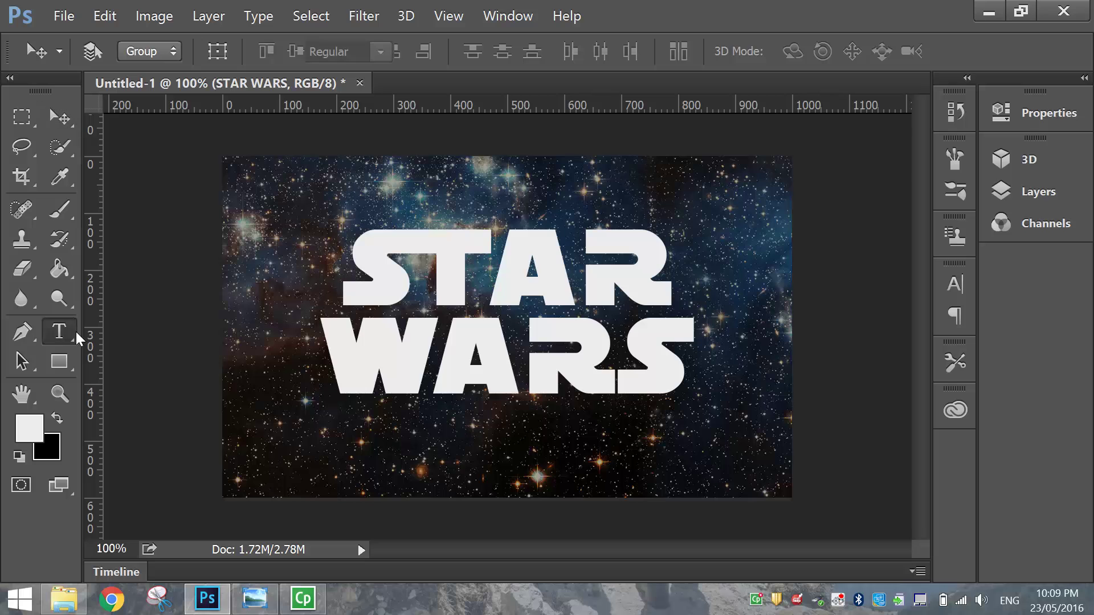
left_click(617, 364)
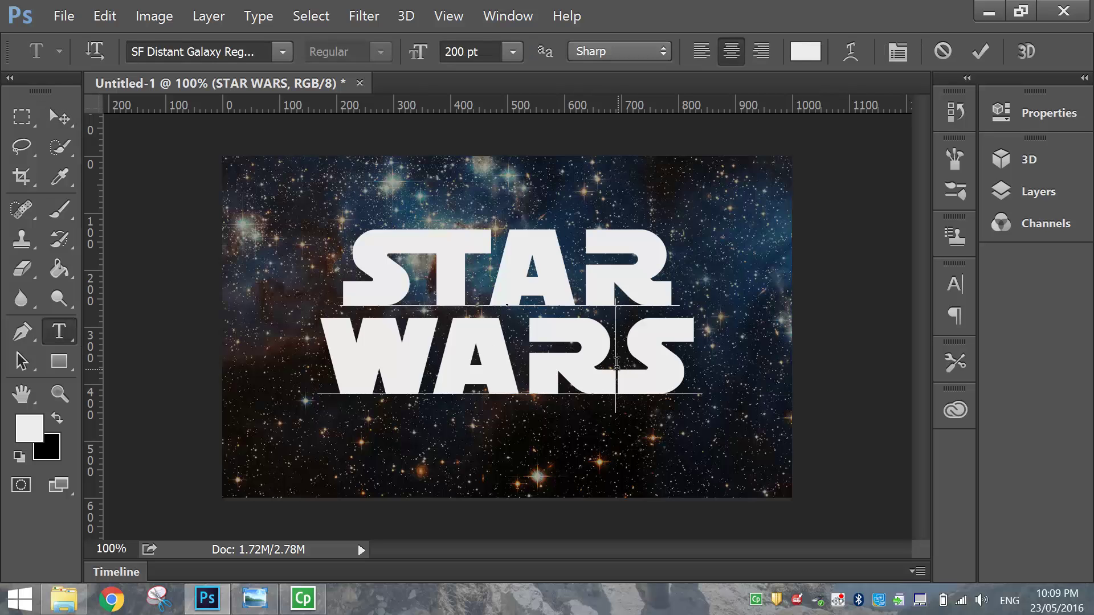
left_click(955, 284)
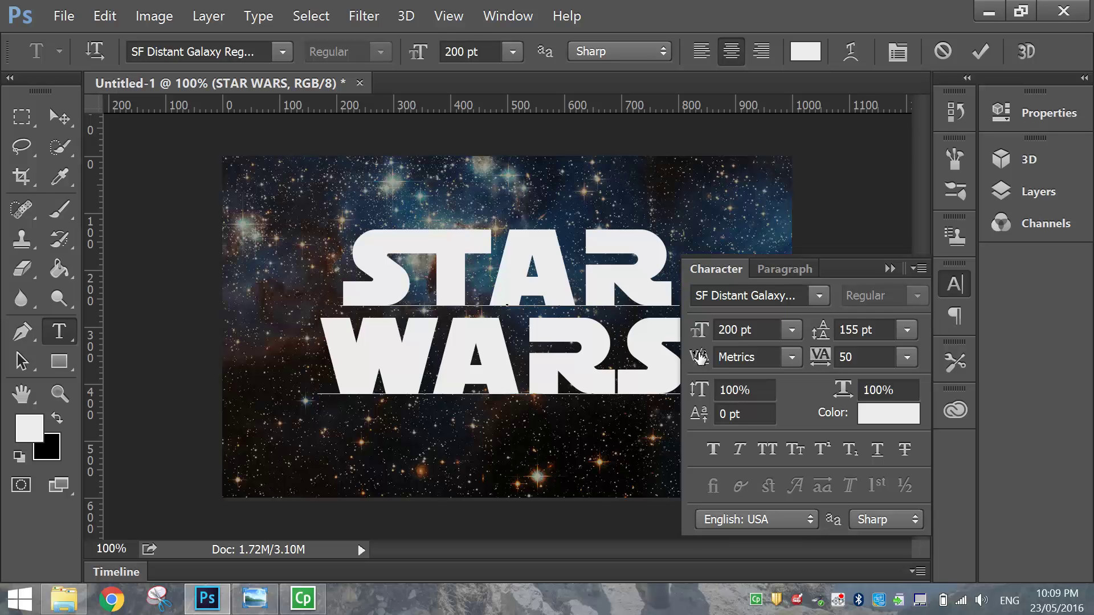
left_click(791, 358)
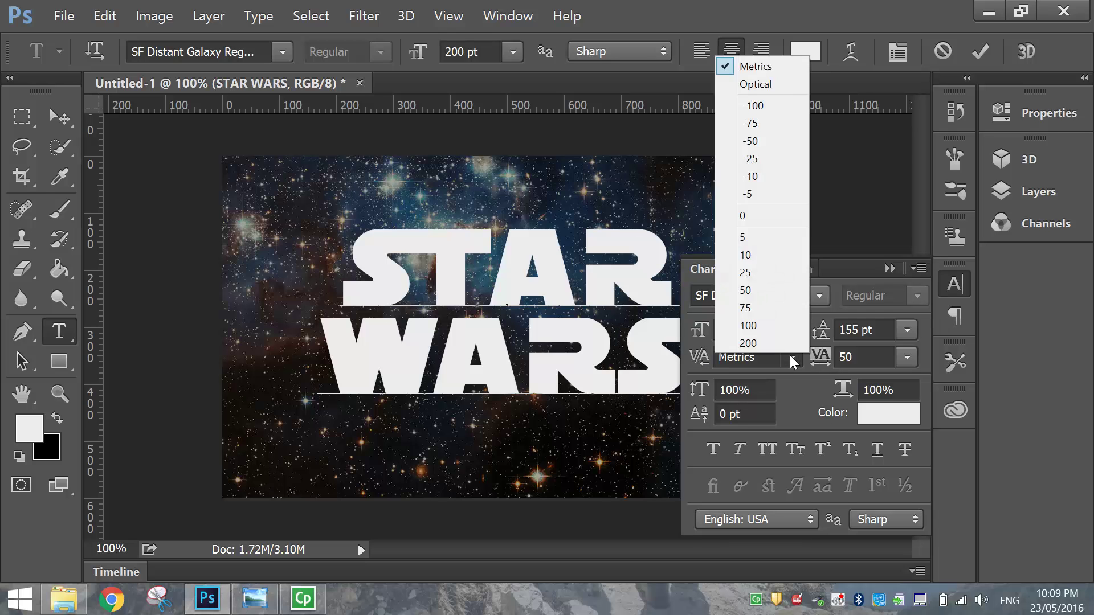
left_click(751, 123)
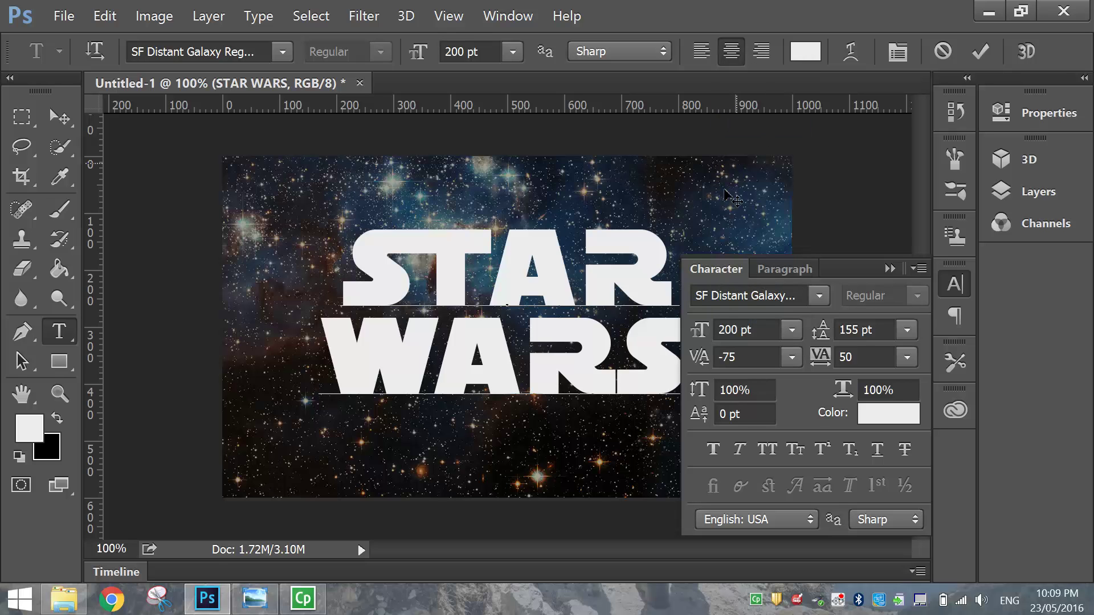
Step: Tighten the kerning between the R and S of WARS to -100
left_click(522, 357)
left_click(615, 354)
left_click(792, 358)
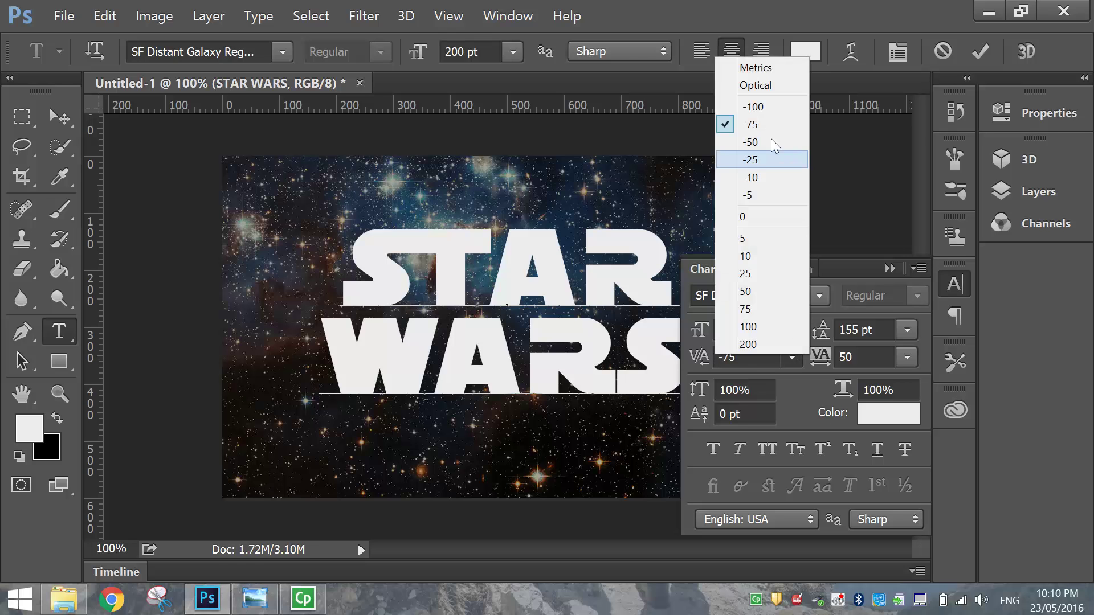
left_click(765, 109)
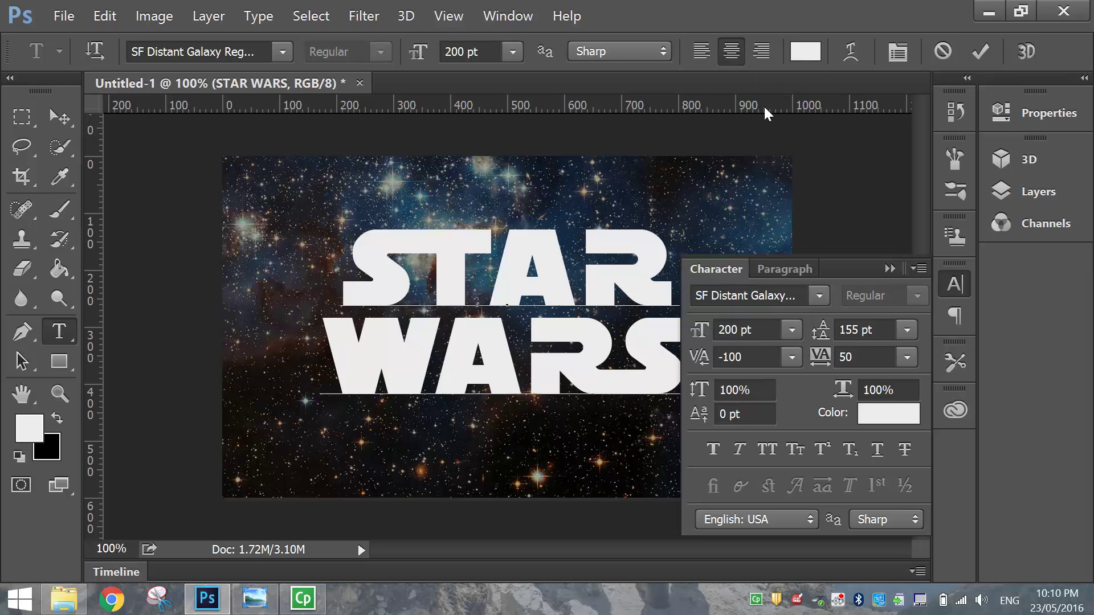
left_click(517, 336)
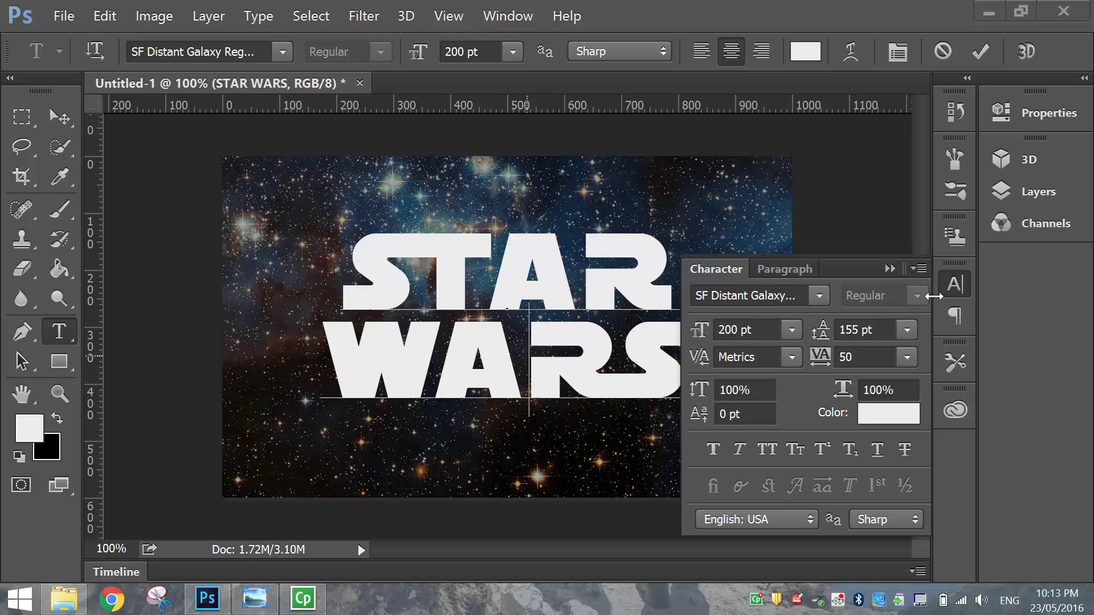
Step: Close the character settings and shift the STAR WARS text slightly down to center it vertically on the canvas
left_click(888, 269)
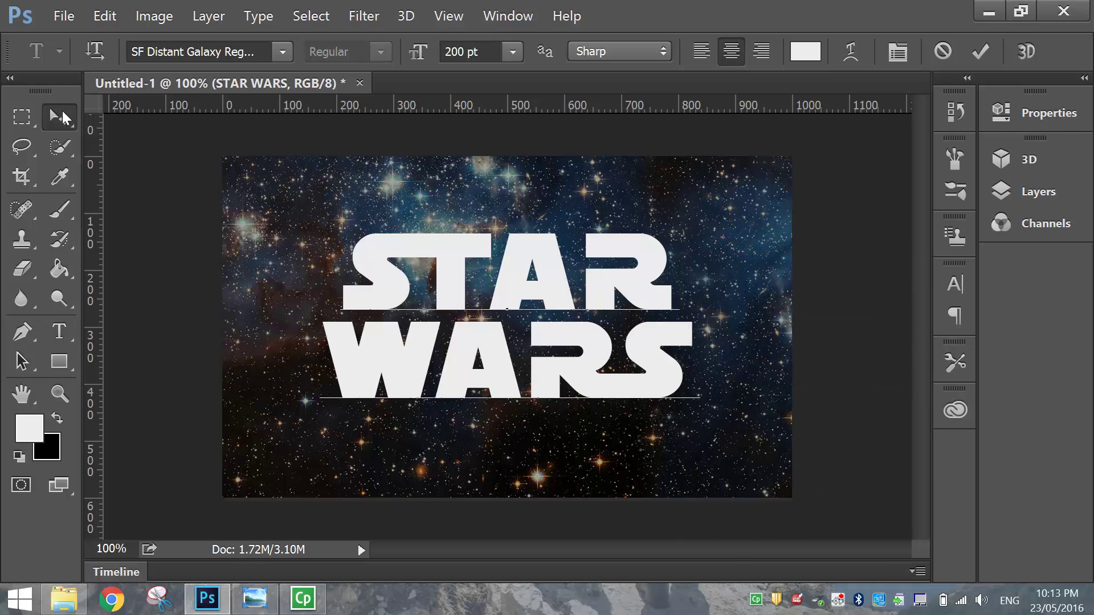
left_click(59, 117)
left_click_drag(450, 272, 455, 286)
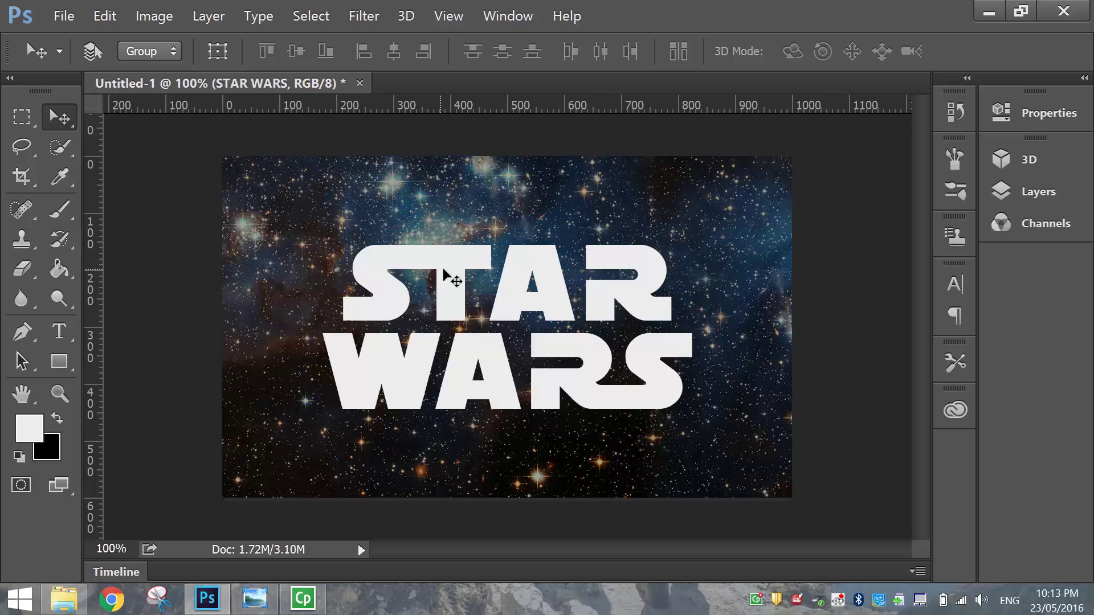
Step: Convert the STAR WARS type layer to a shape and collapse the layer list
left_click(1034, 195)
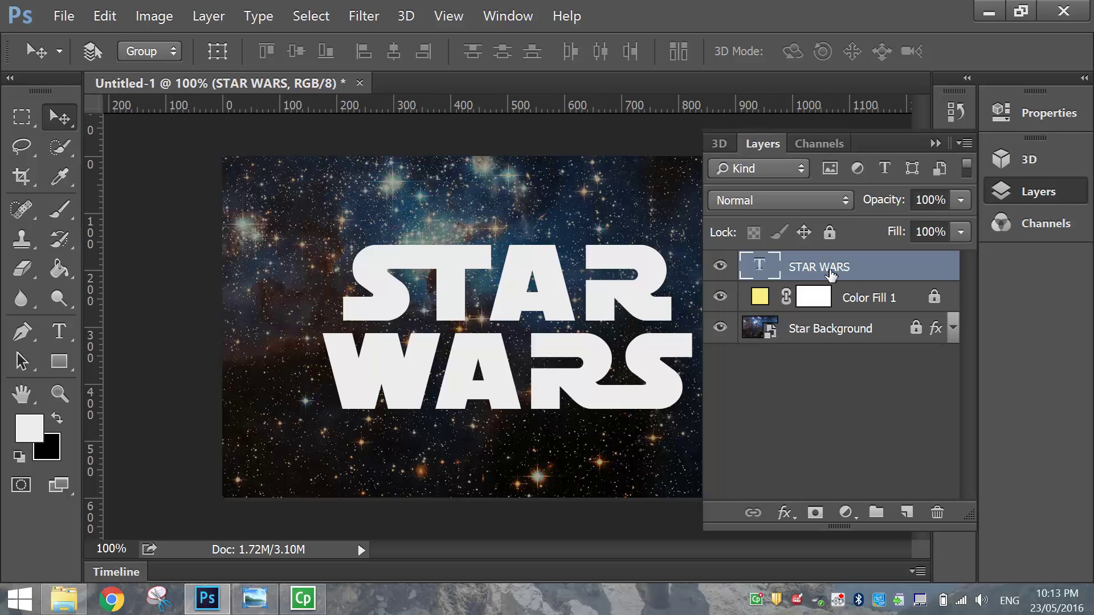
left_click(268, 22)
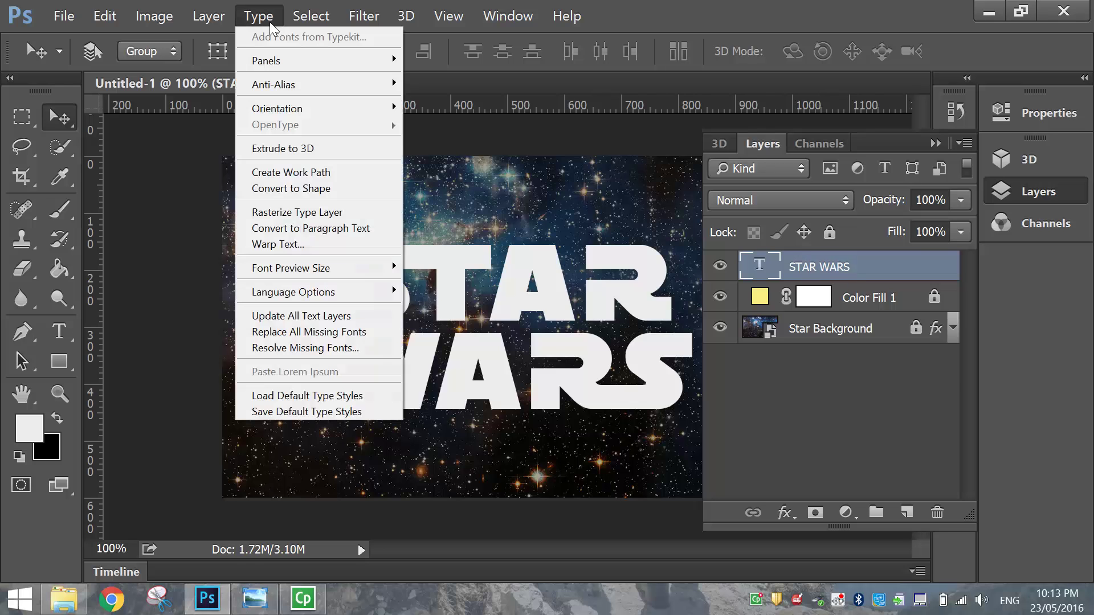
left_click(312, 190)
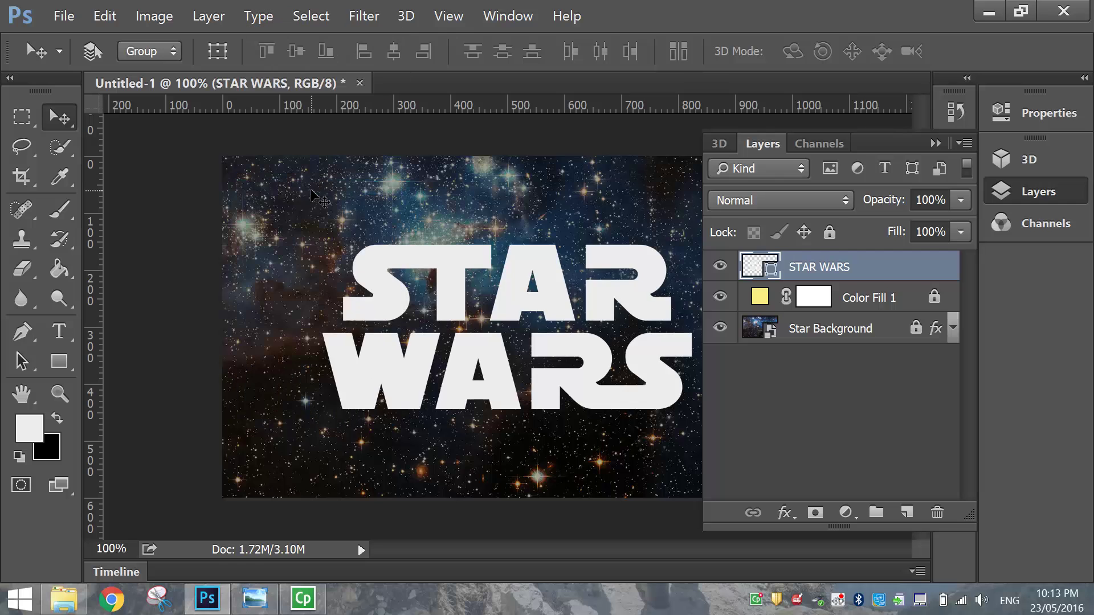
left_click(1028, 191)
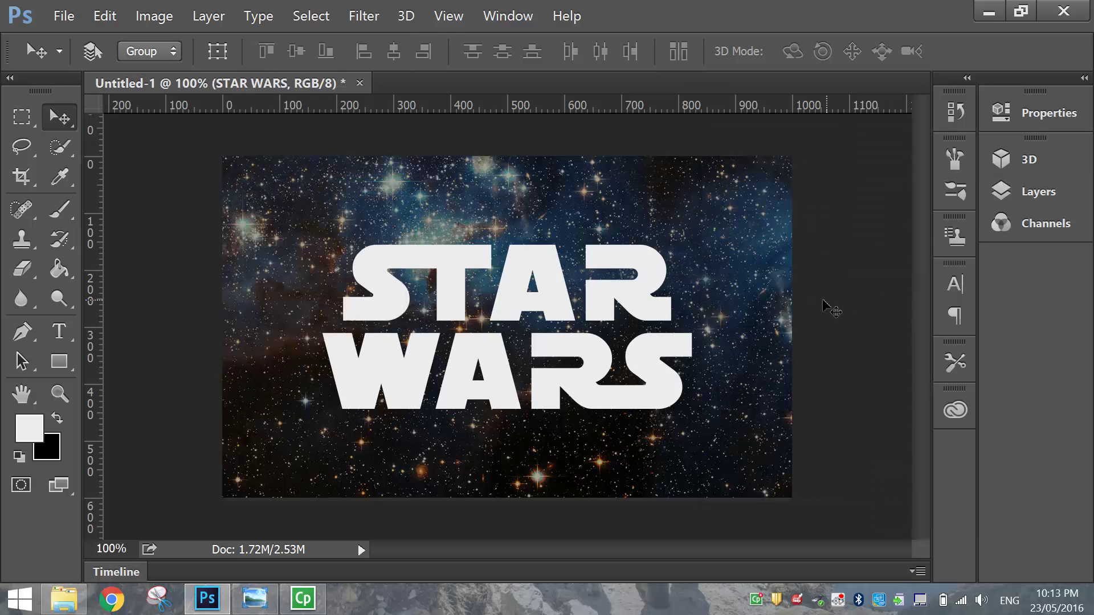
Step: Extend the foot of the R in STAR with the Direct Selection tool to align with the right edge of the S in WARS
scroll(697, 310, "up", 2)
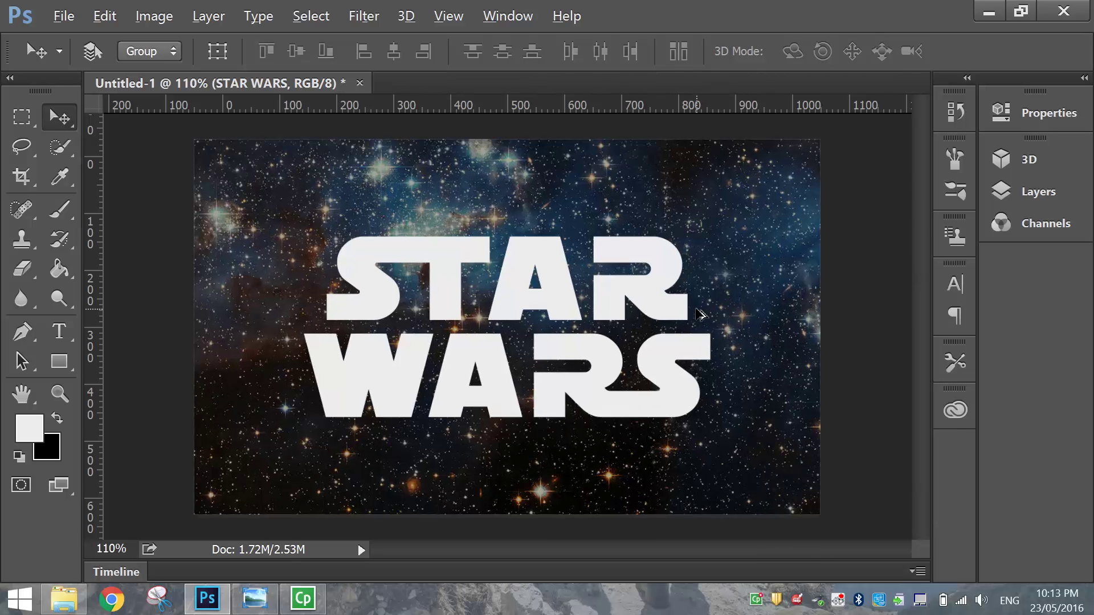
scroll(805, 284, "up", 2)
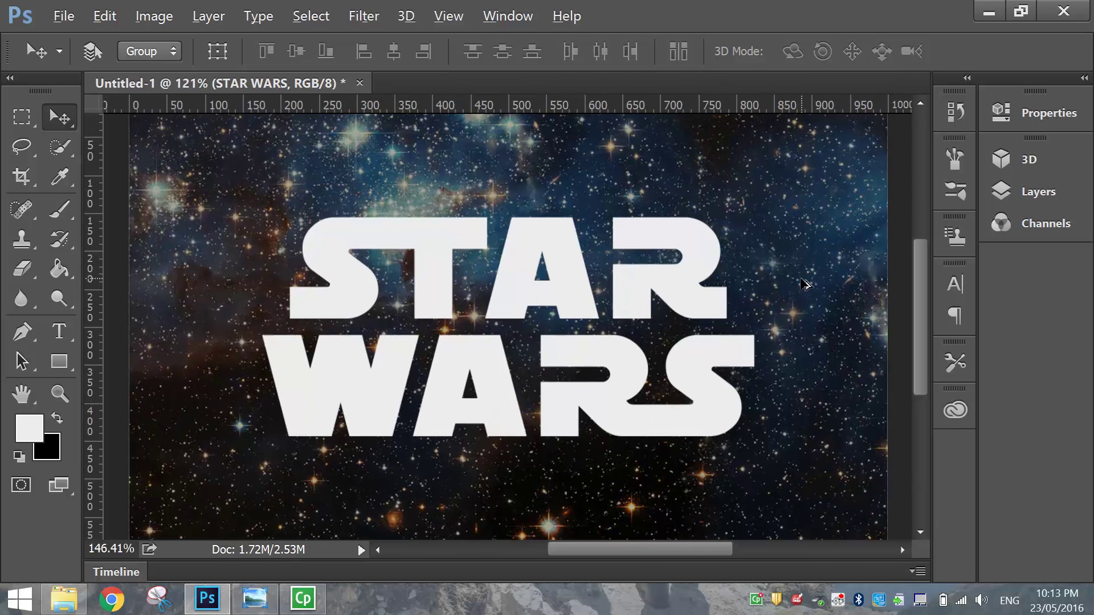
scroll(521, 333, "up", 2)
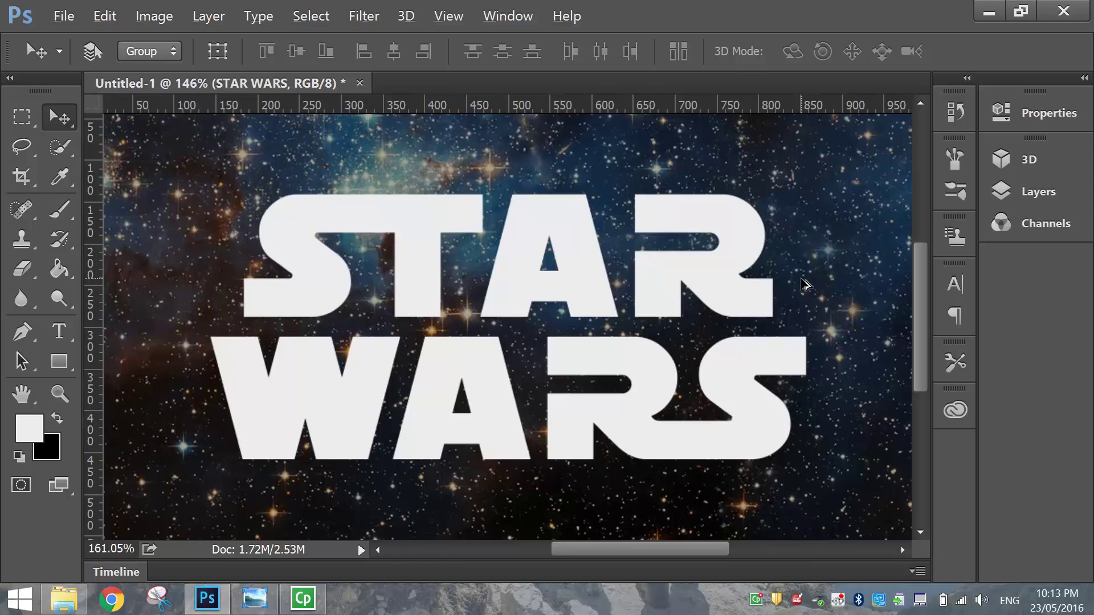
left_click_drag(678, 549, 710, 553)
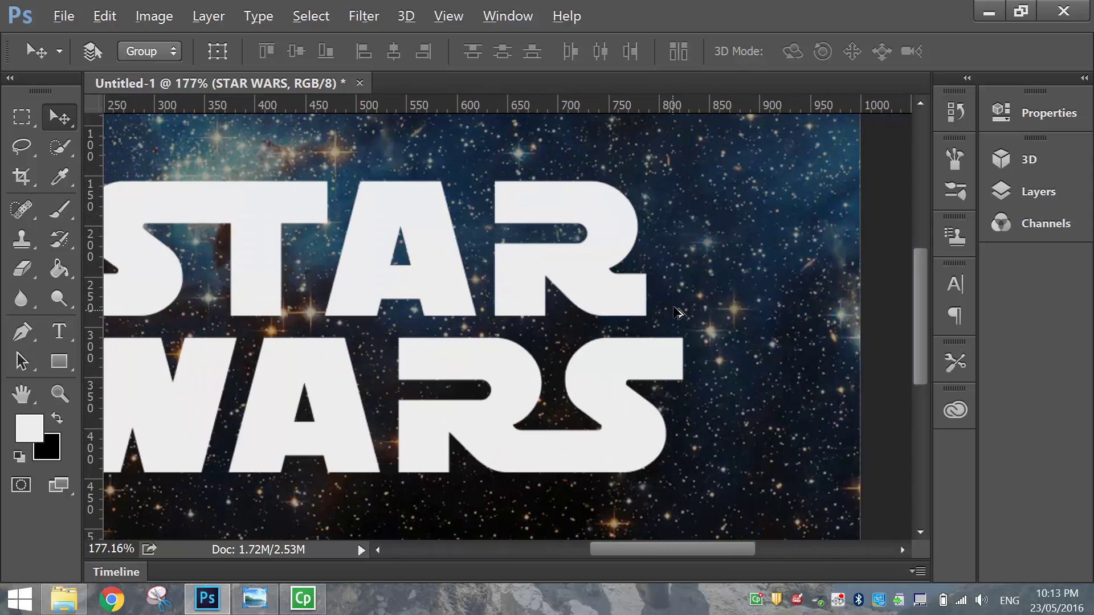
scroll(686, 300, "up", 2)
scroll(212, 198, "up", 1)
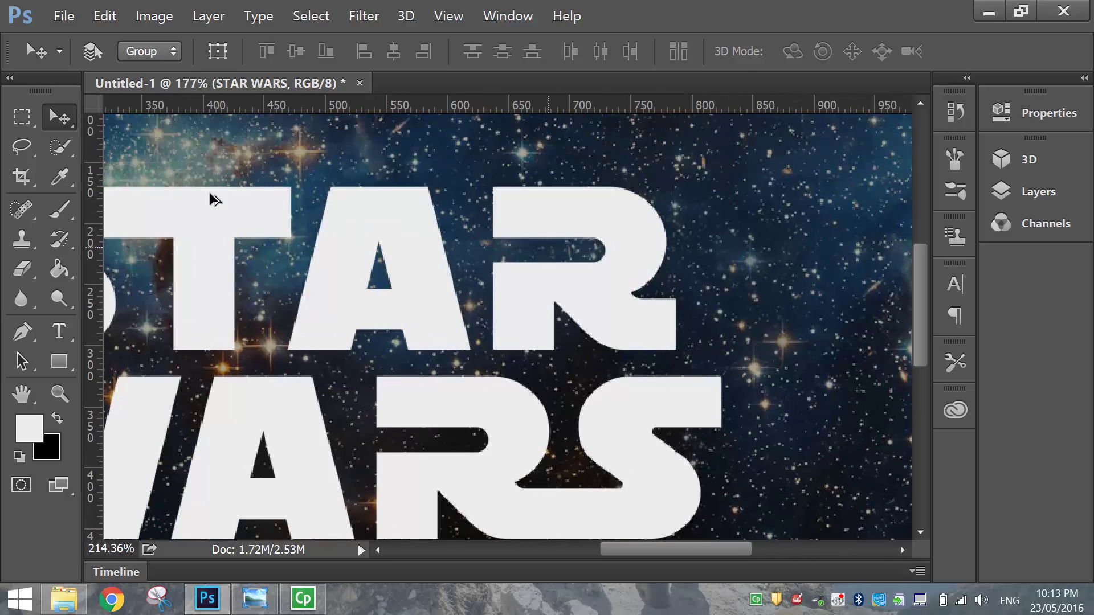
key("alt")
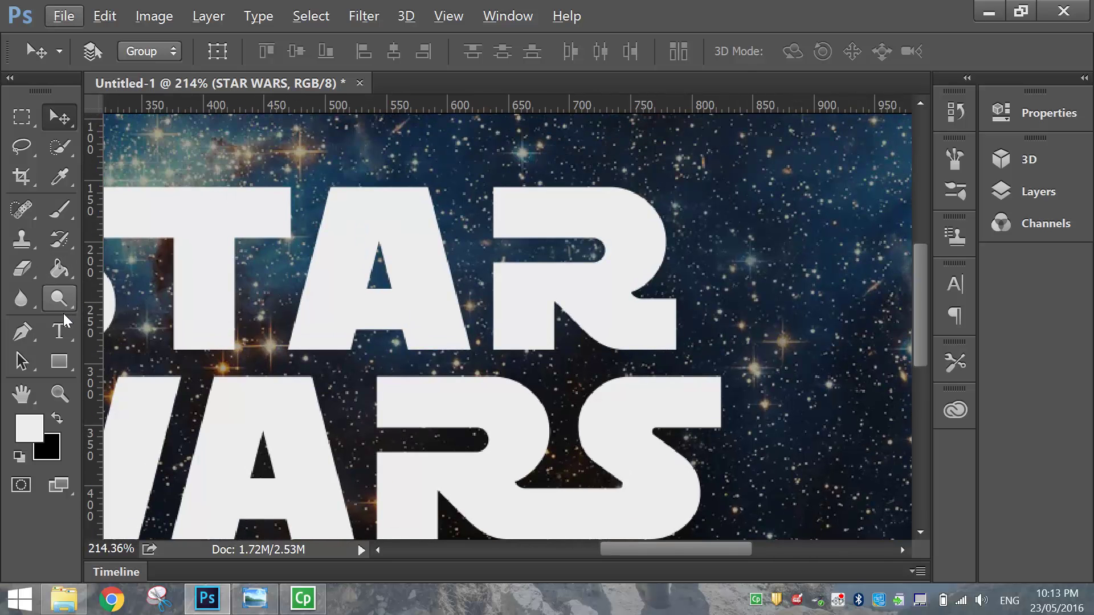
left_click(17, 367)
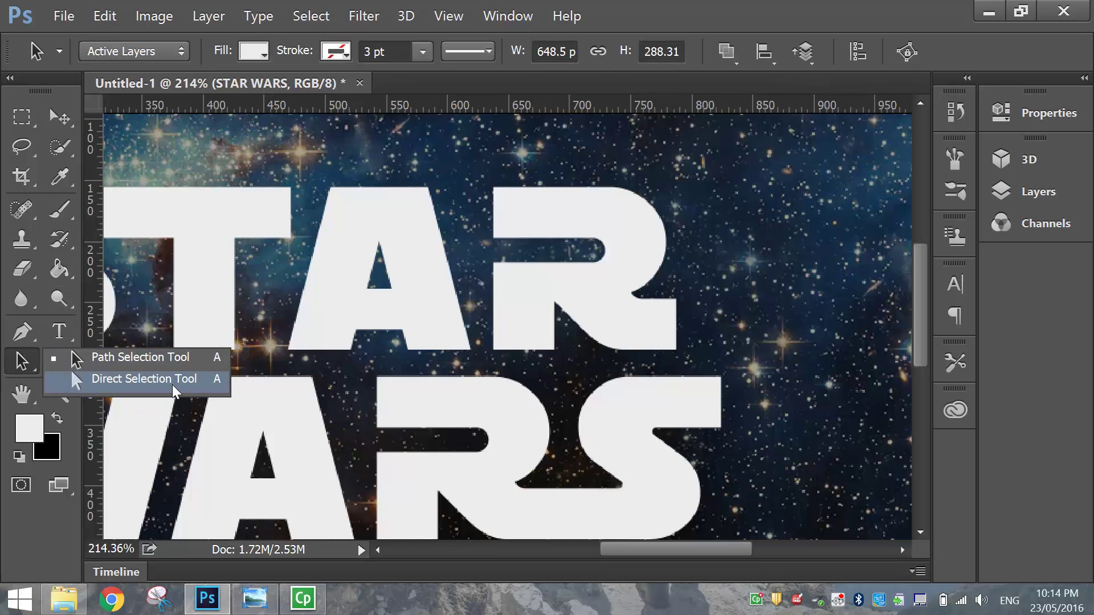
left_click(97, 379)
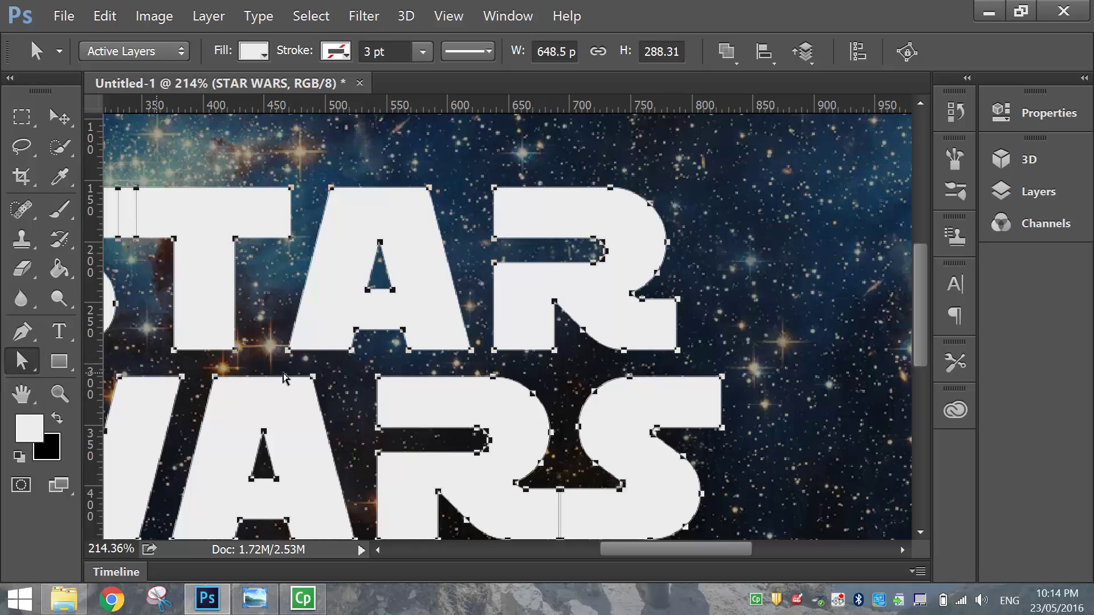
left_click(677, 351)
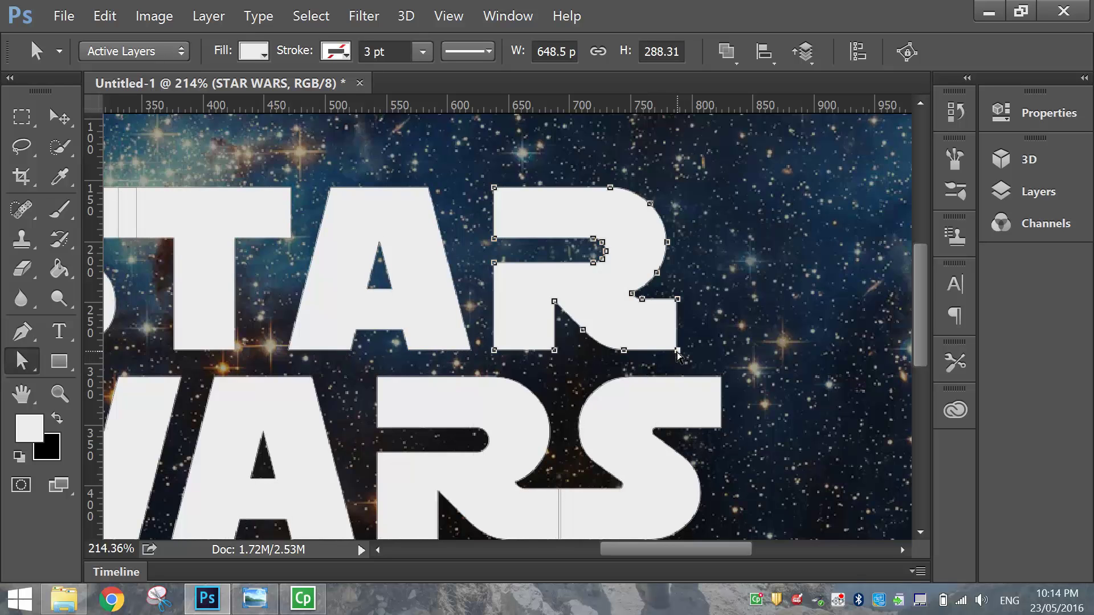
left_click_drag(678, 350, 721, 354)
left_click_drag(722, 354, 720, 353)
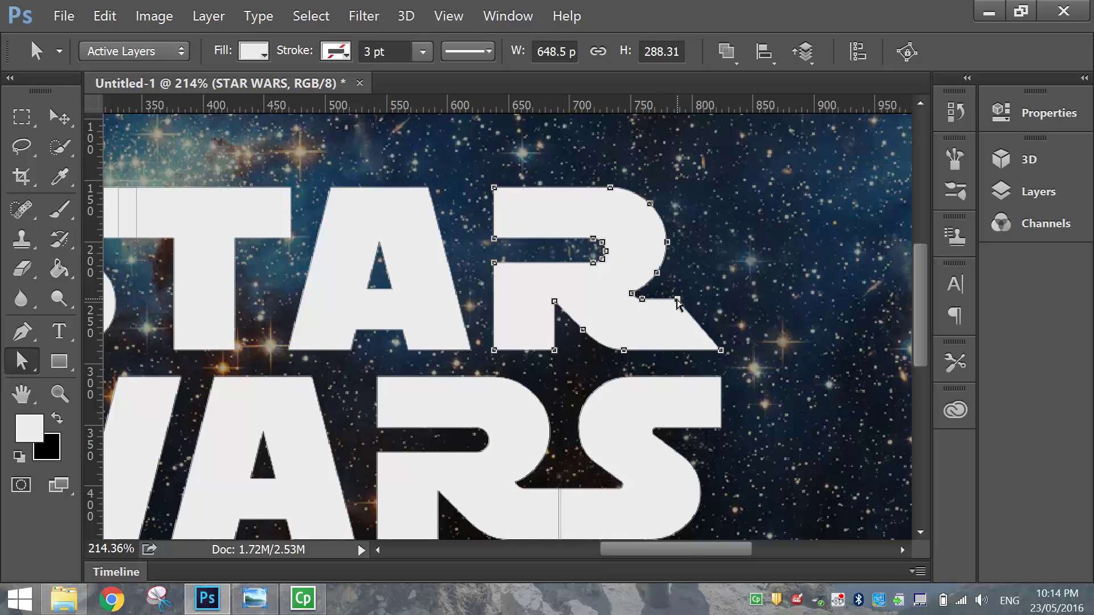
left_click_drag(679, 299, 721, 301)
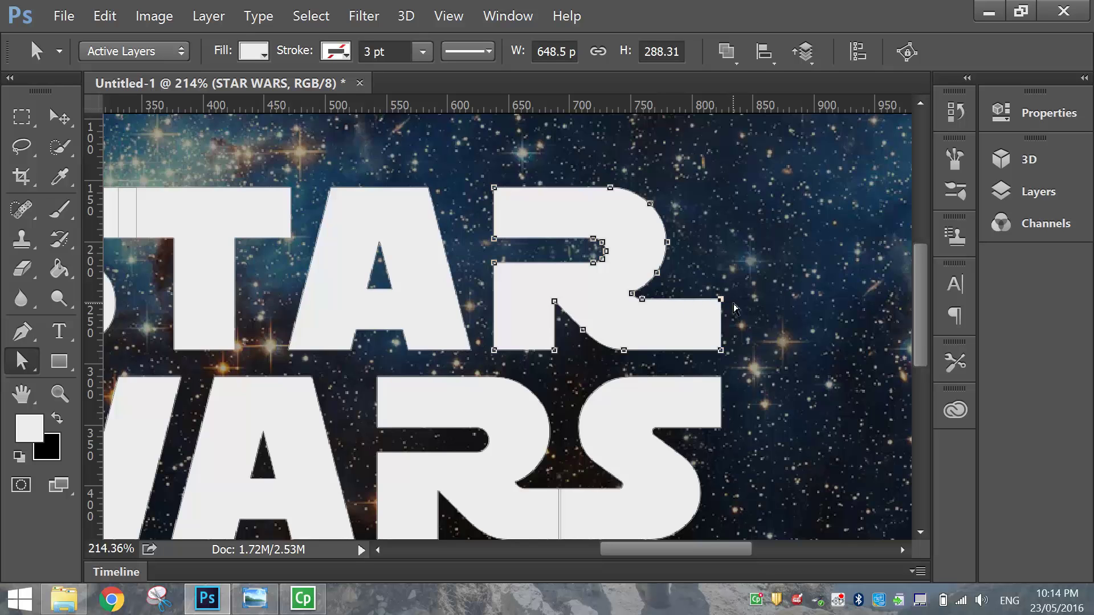
left_click(740, 308)
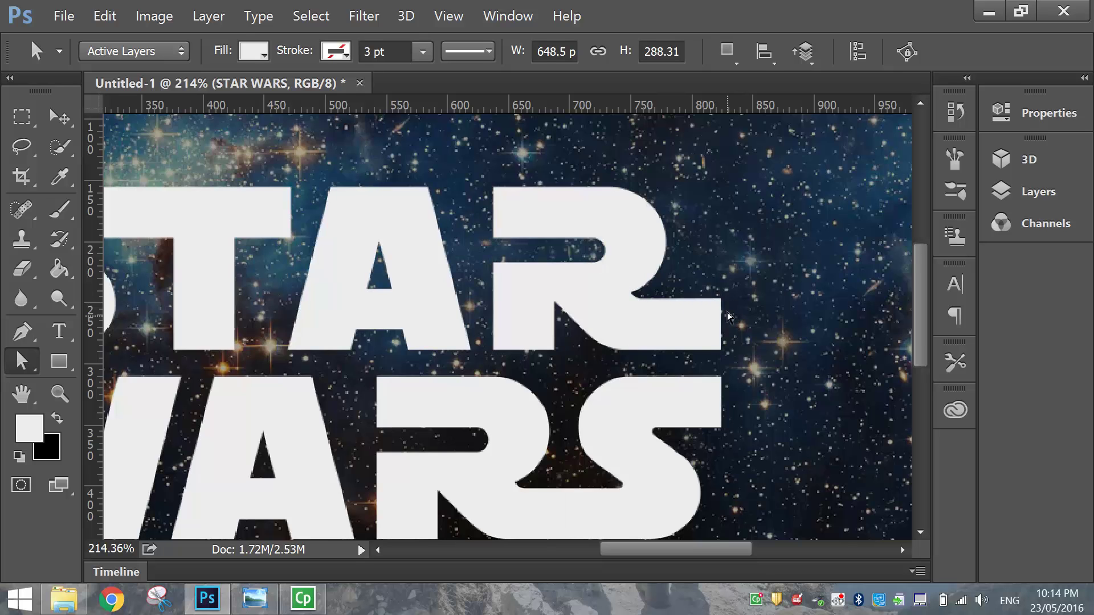
Step: Extend the lower tail of the S in STAR outward to align with the left edge of the W in WARS
left_click_drag(707, 547, 650, 541)
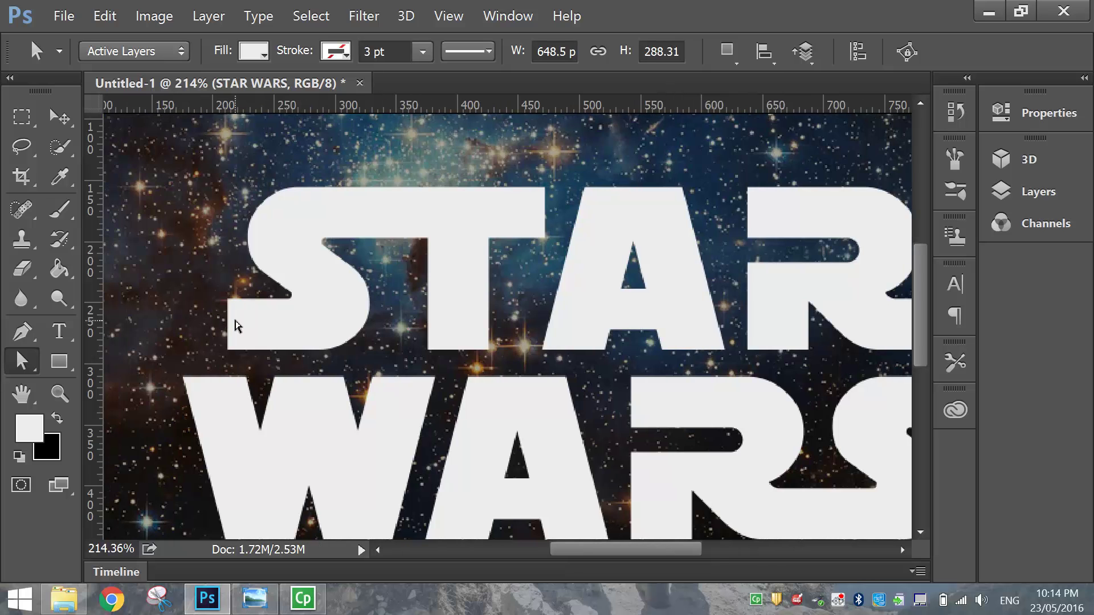
left_click(235, 326)
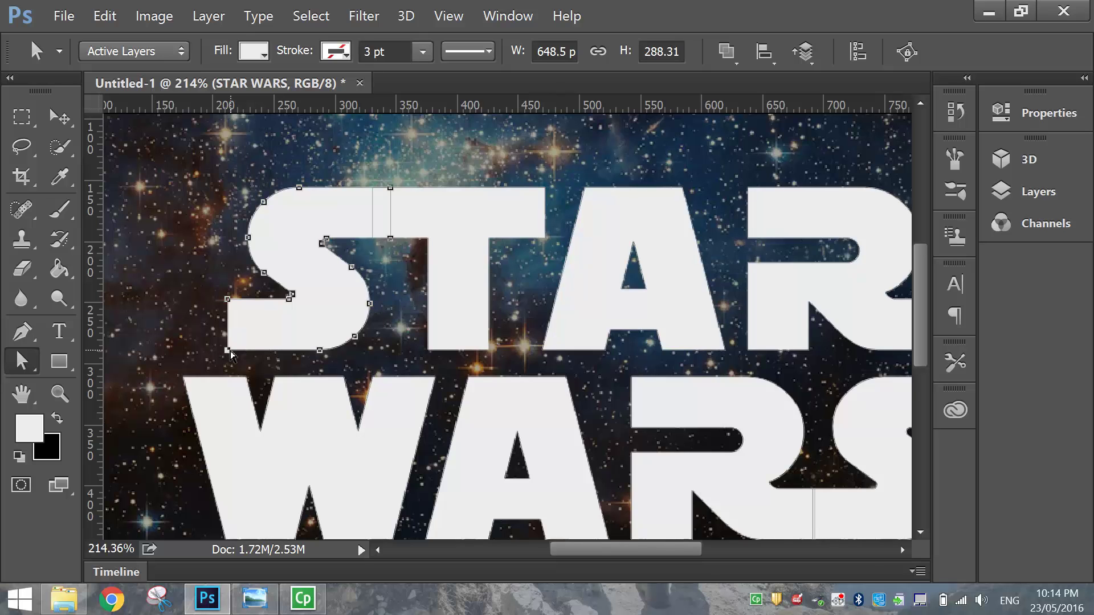
left_click_drag(226, 351, 181, 350)
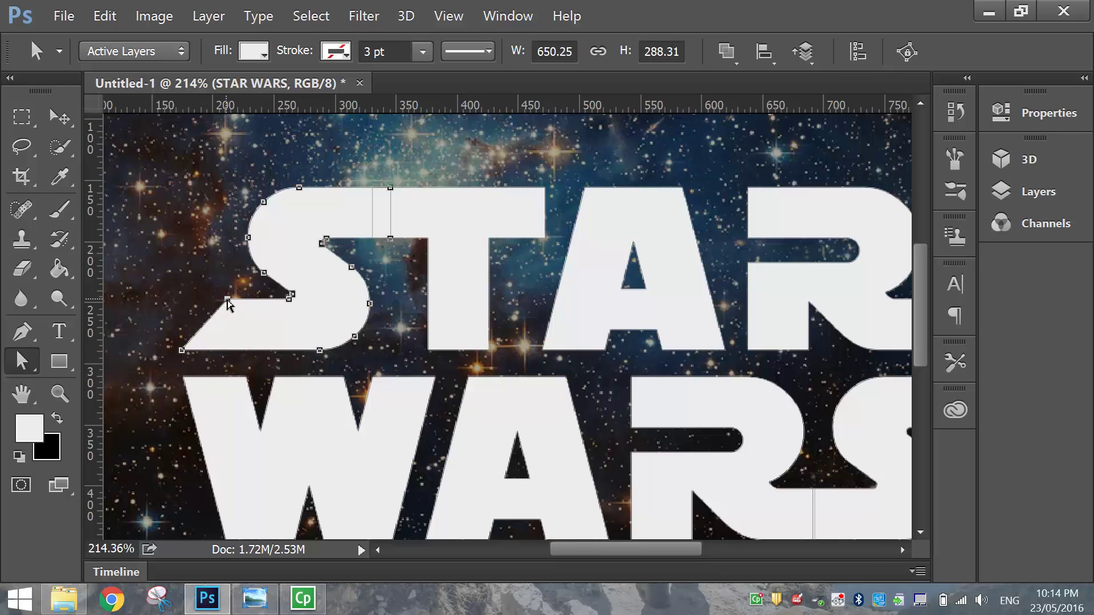
left_click_drag(226, 300, 183, 298)
left_click(209, 258)
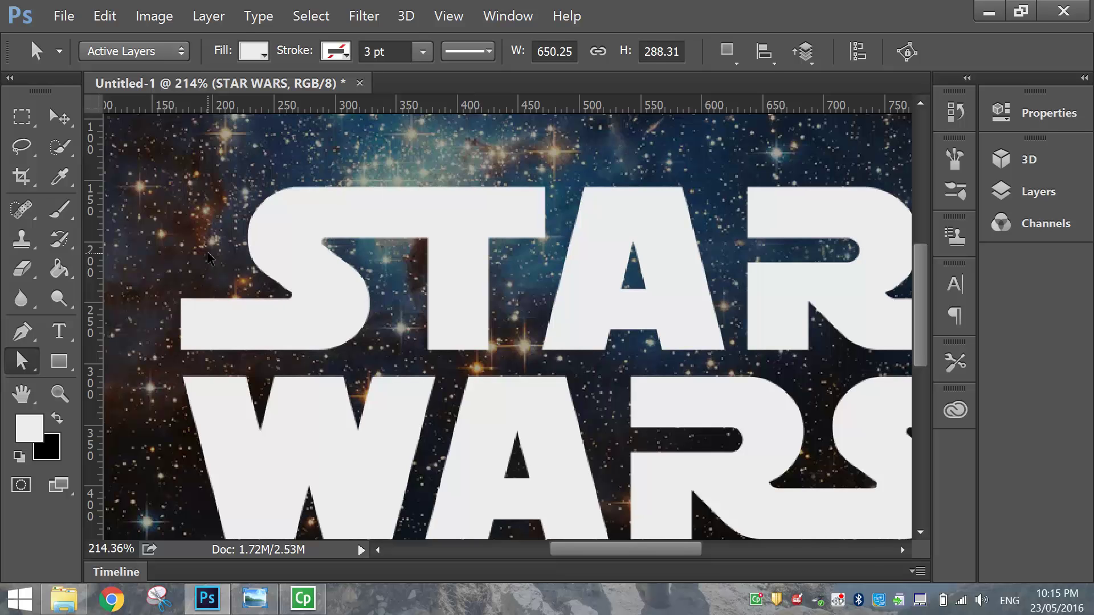
key("ctrl+0")
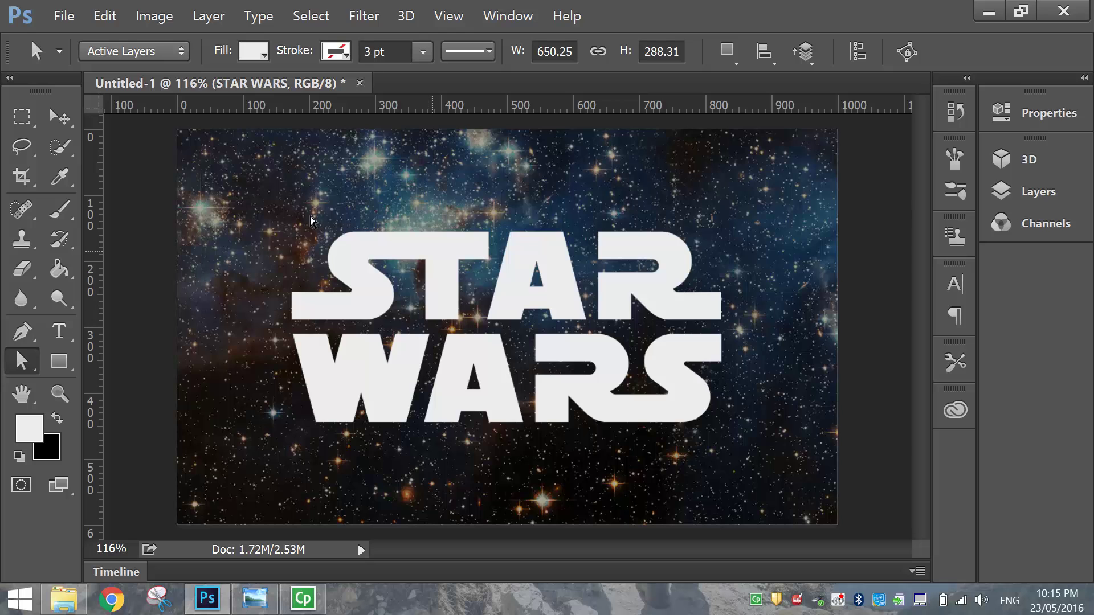
left_click(62, 120)
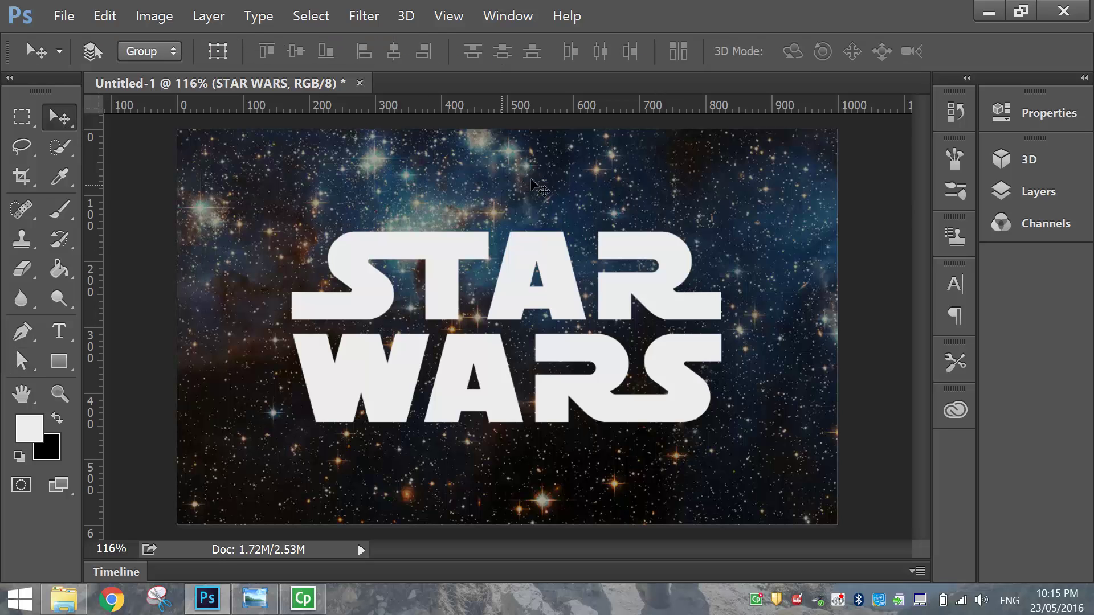
Step: Duplicate the STAR WARS shape layer as STAR WARS copy and set the duplicate's fill to 0%
left_click(1037, 193)
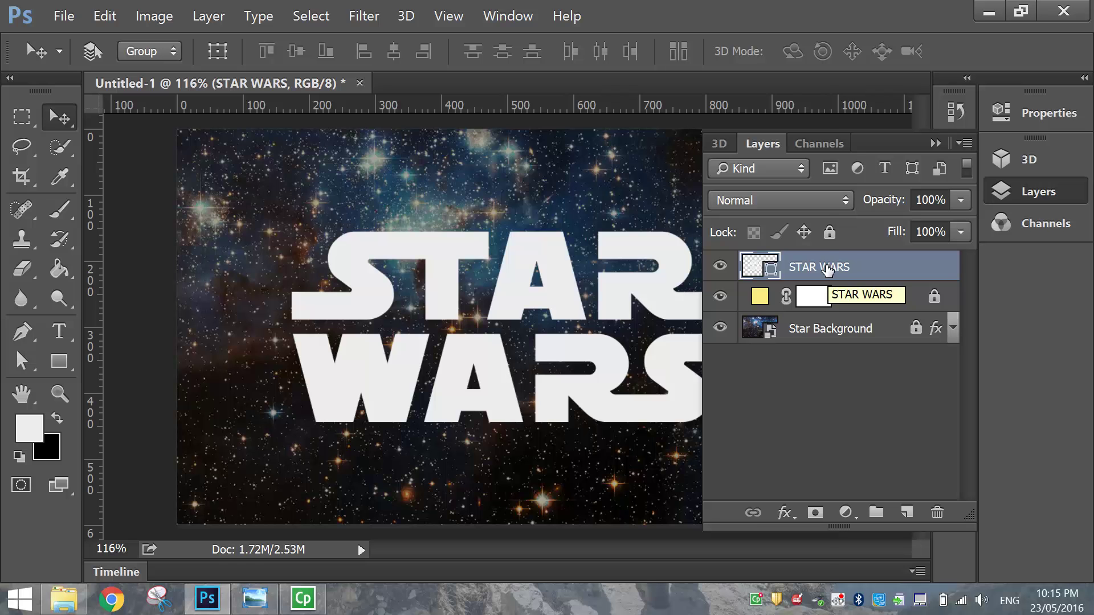
right_click(827, 269)
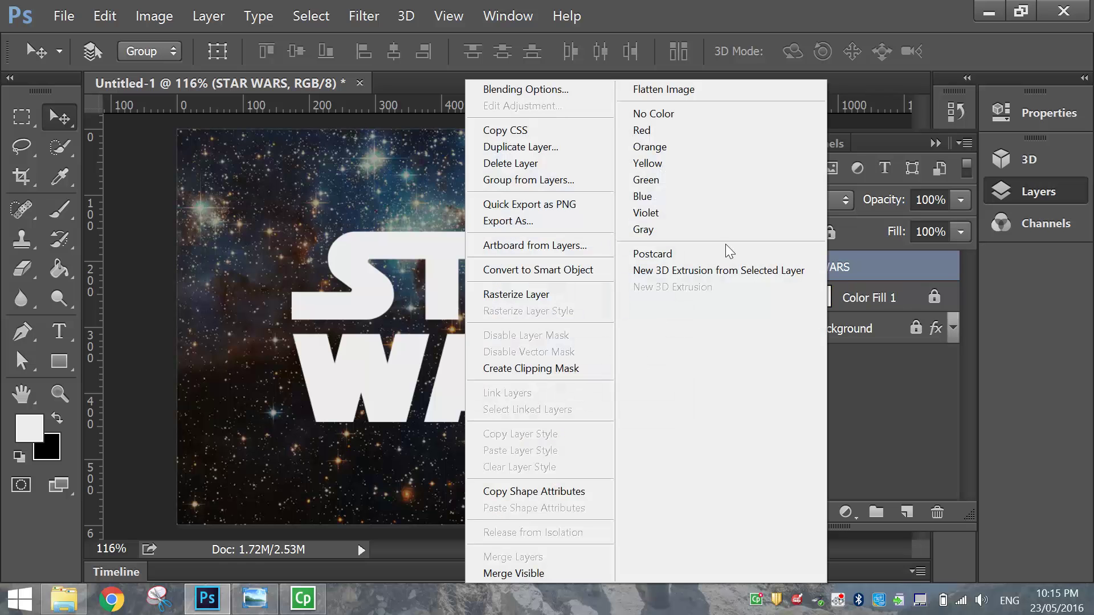
left_click(567, 148)
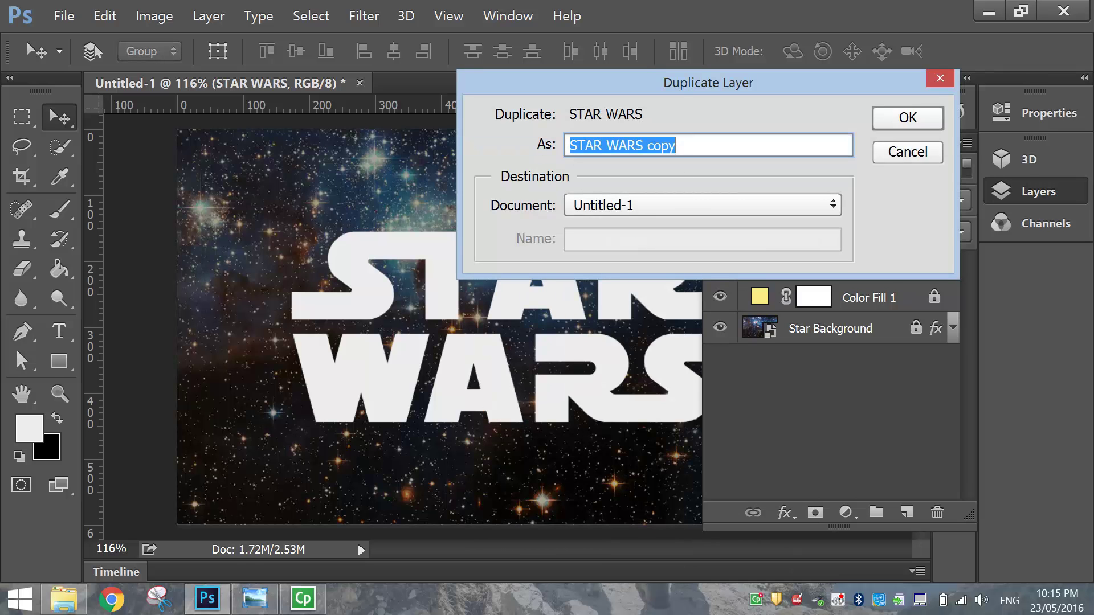
left_click(892, 122)
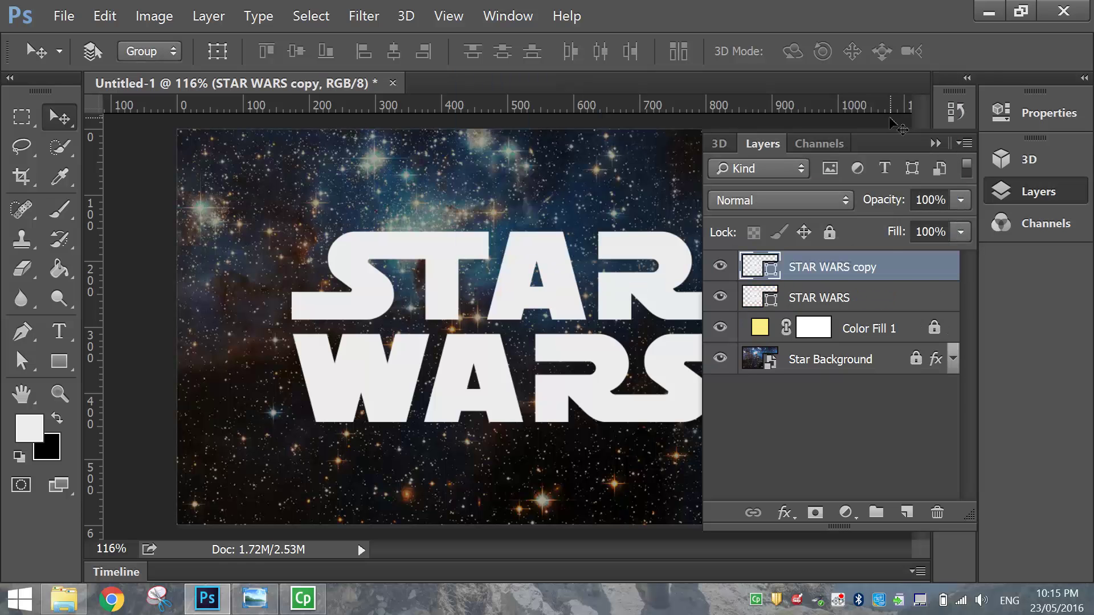
left_click(917, 231)
double_click(922, 231)
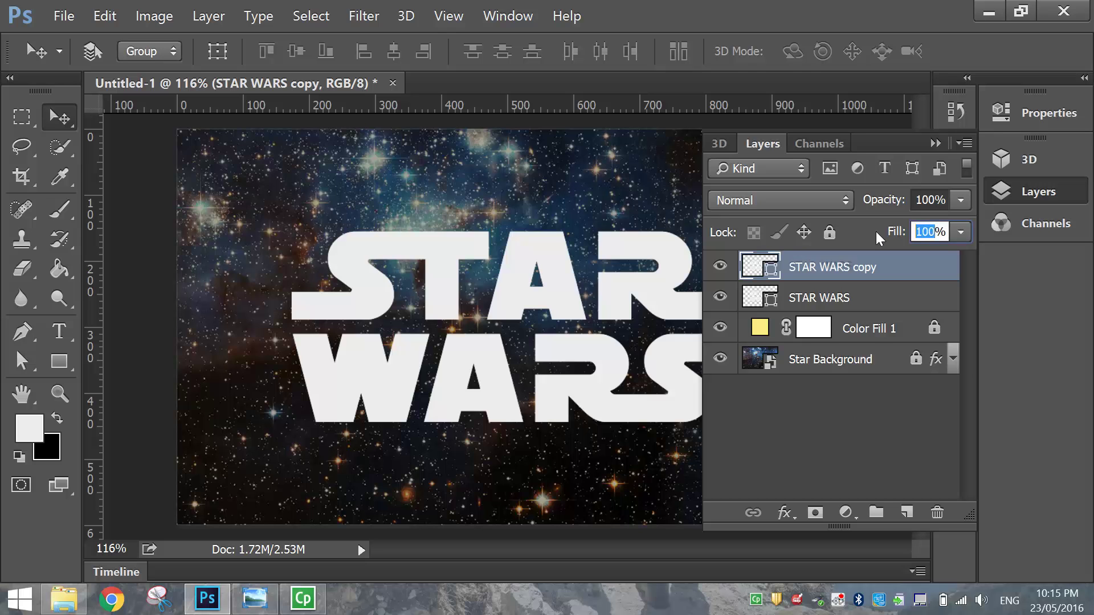
type("0")
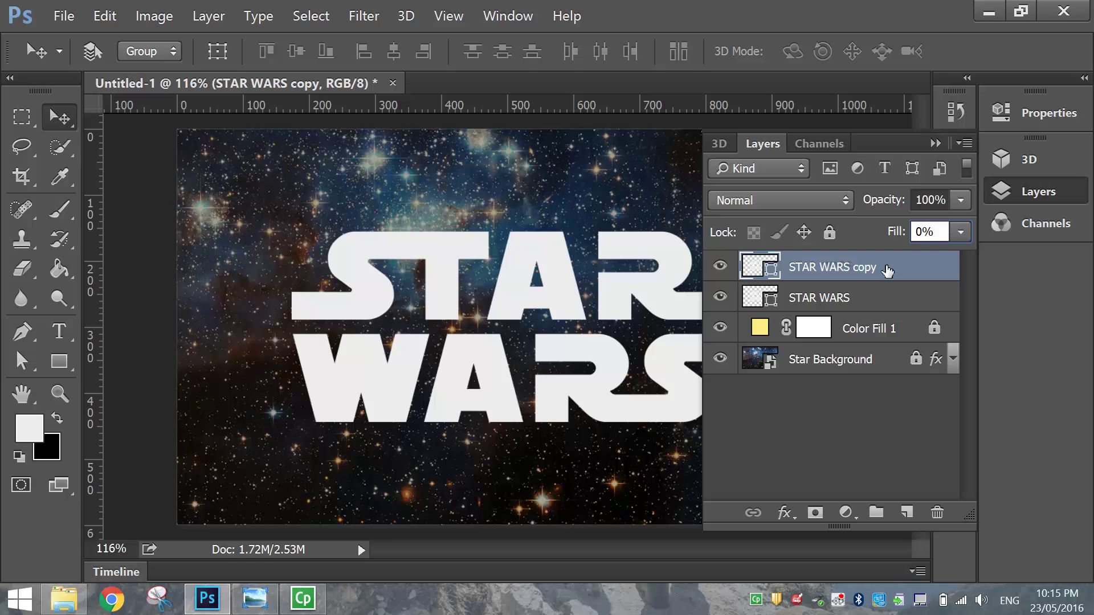
Step: Duplicate the STAR WARS copy layer as STAR WARS copy 2 in the same document
right_click(894, 270)
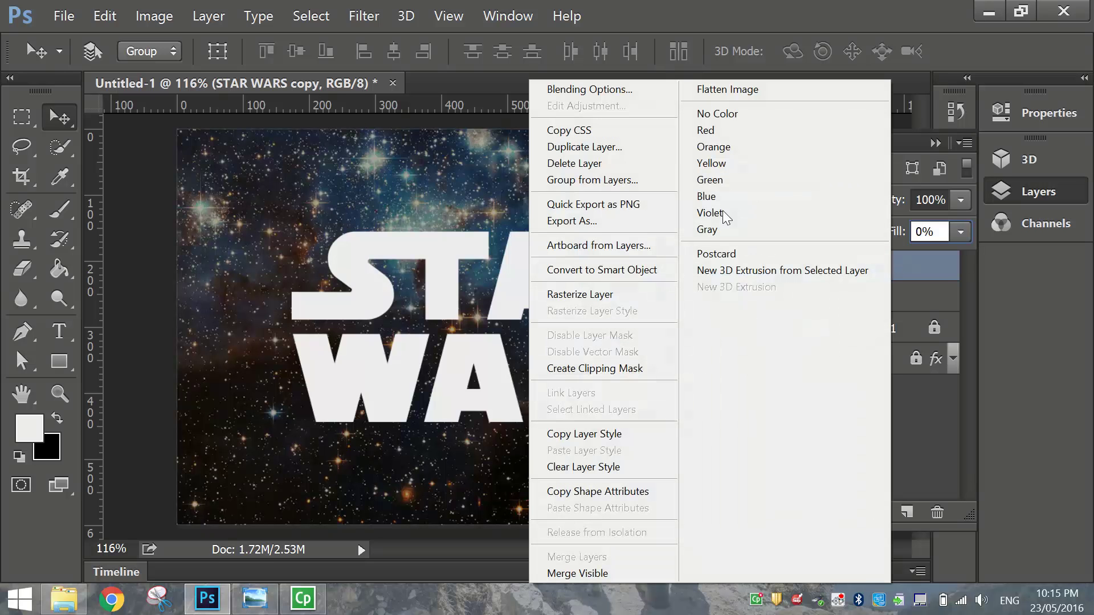
left_click(637, 153)
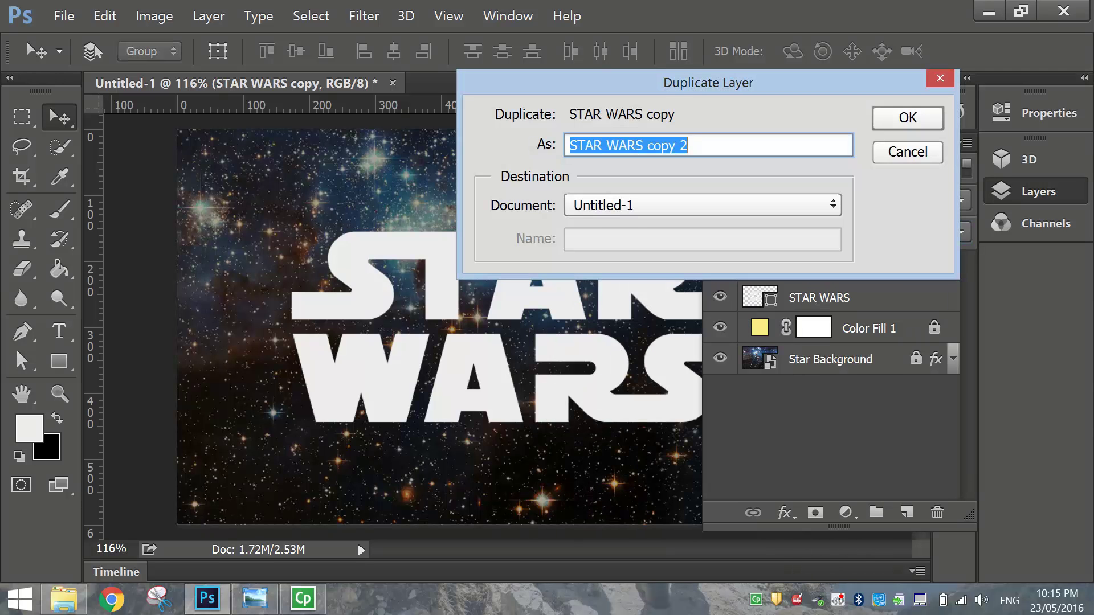
left_click(690, 145)
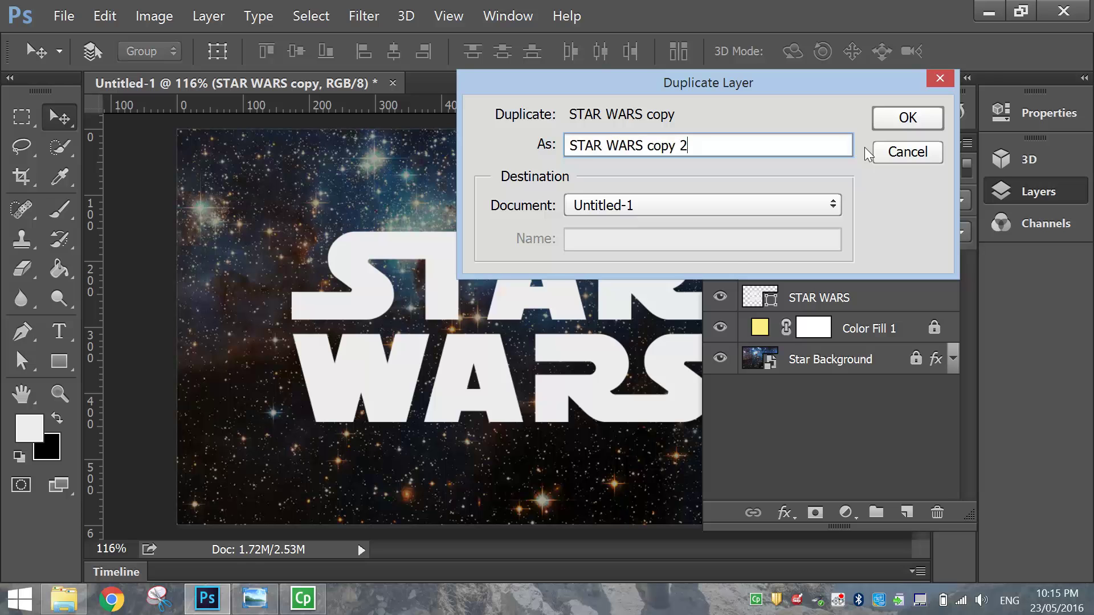
left_click(893, 118)
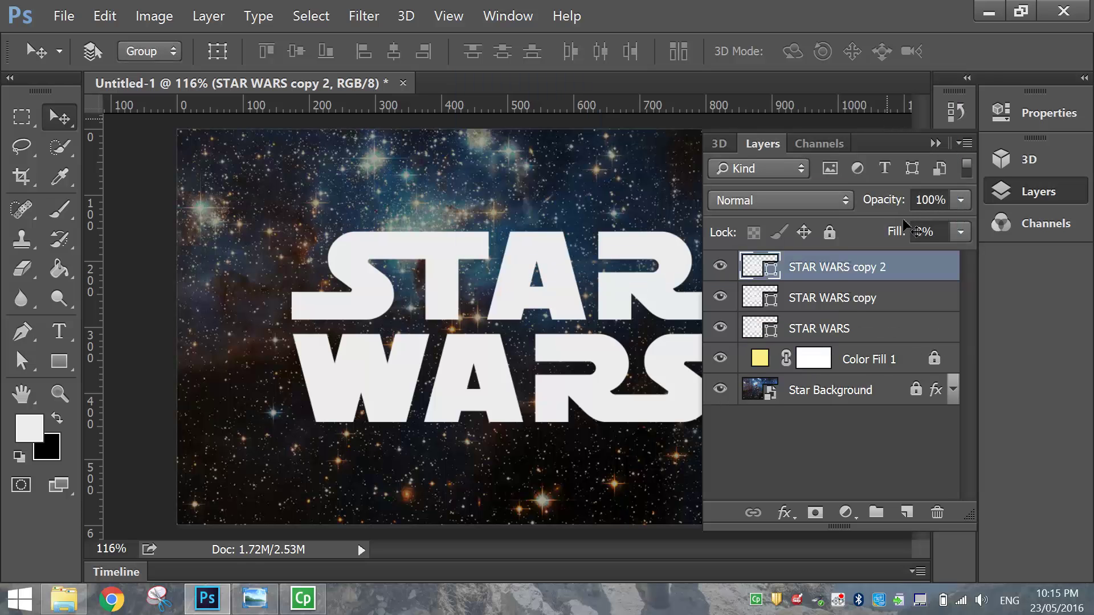
left_click(916, 232)
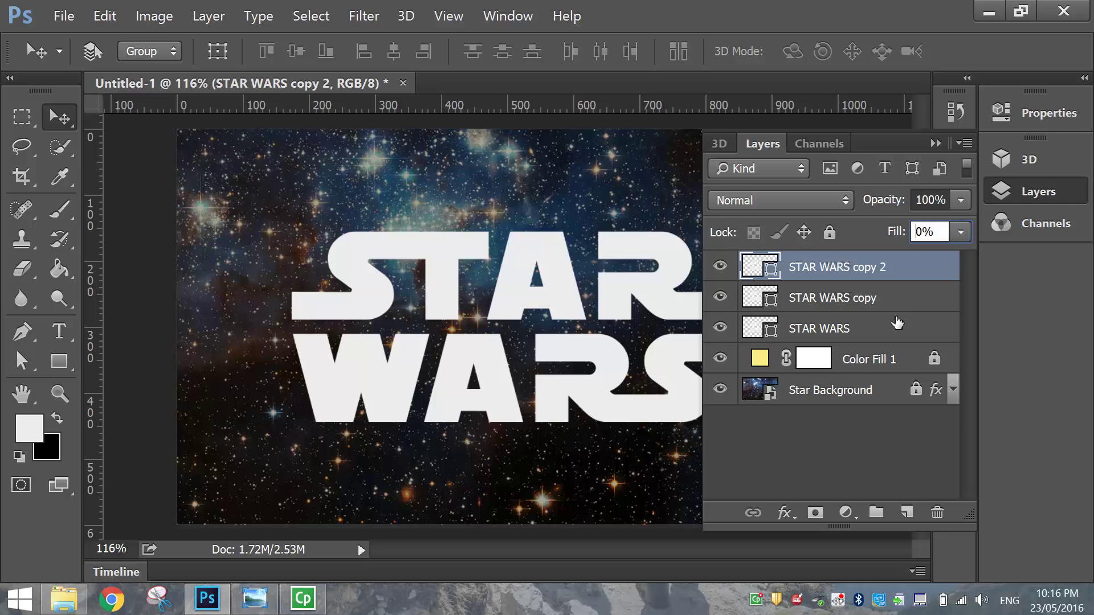
Step: Add a Bevel & Emboss effect to the original STAR WARS layer with its style set to Stroke Emboss
left_click(886, 330)
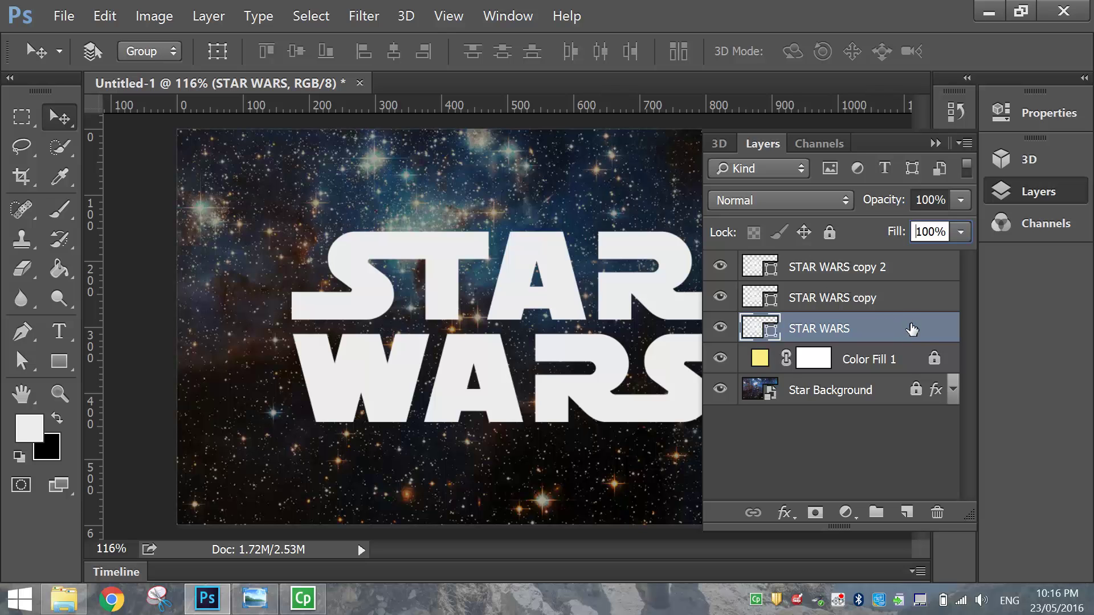
key("h")
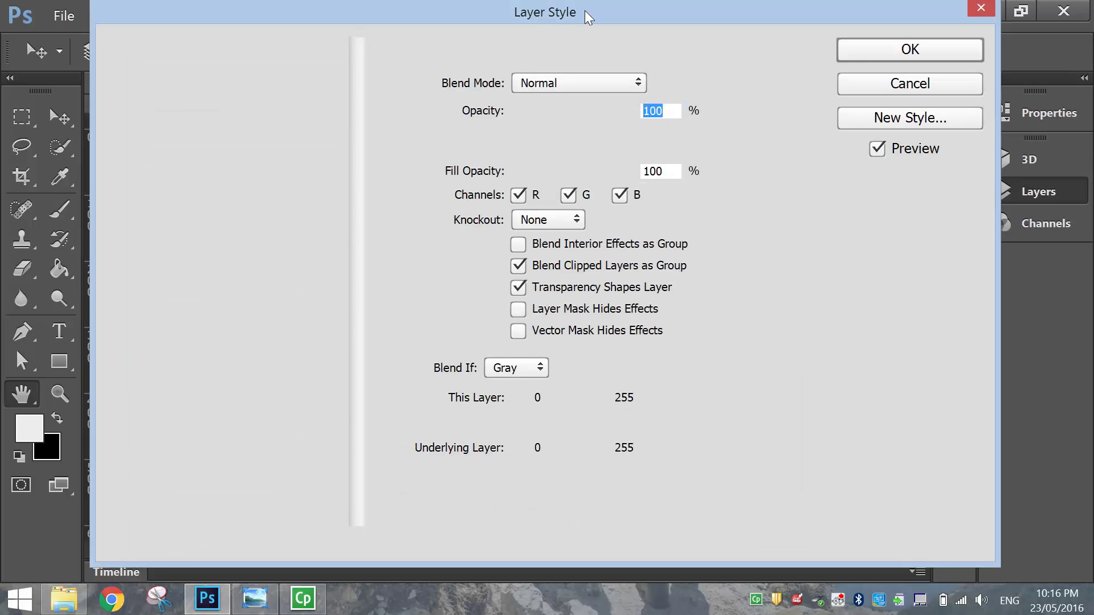
left_click_drag(584, 10, 598, 12)
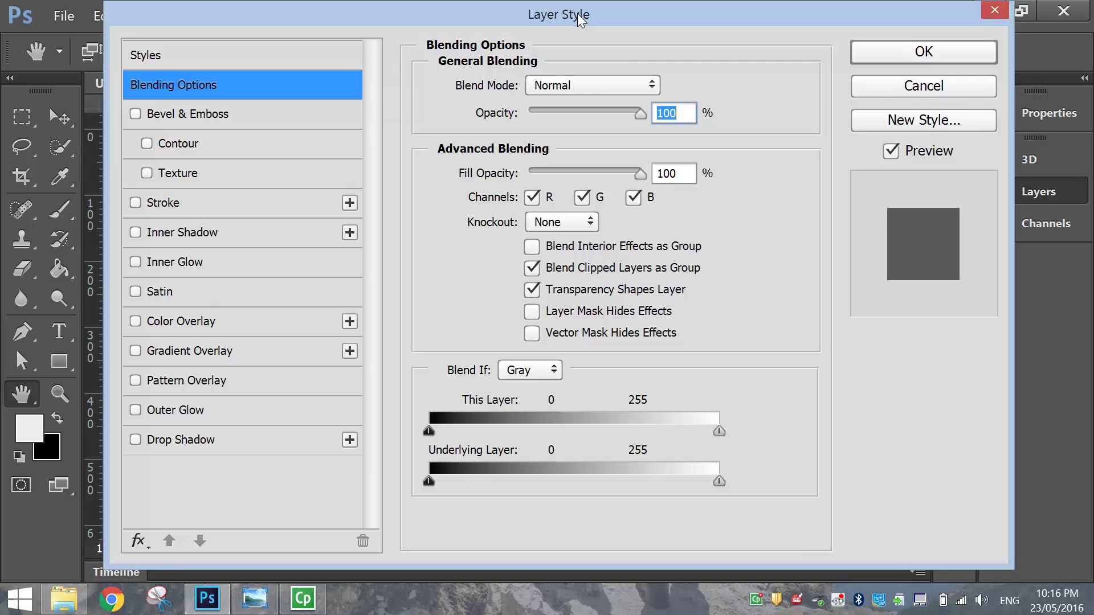
left_click(203, 112)
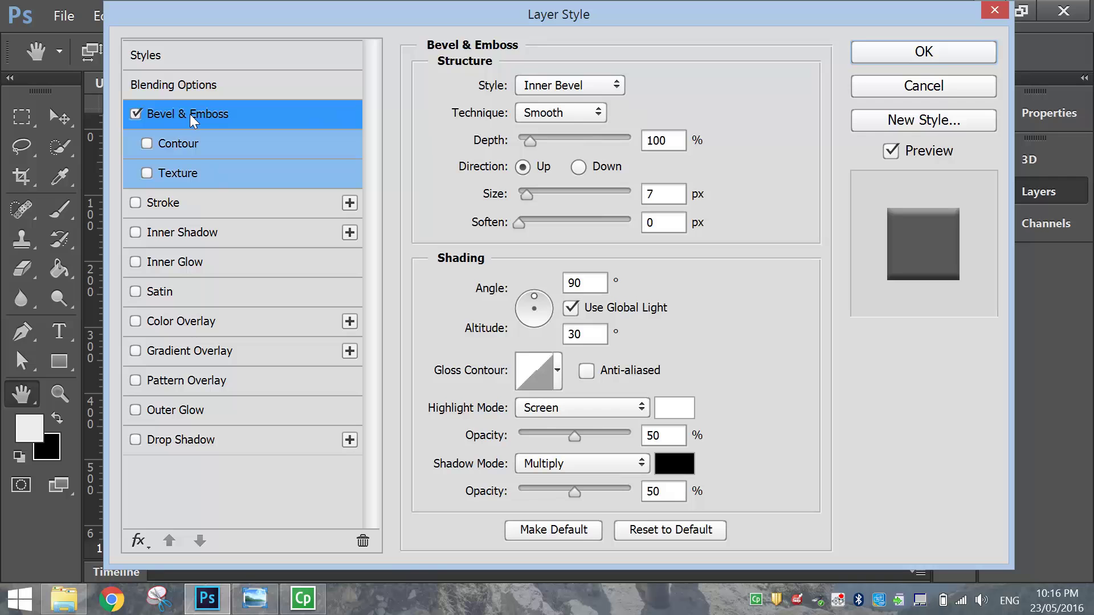
left_click(581, 85)
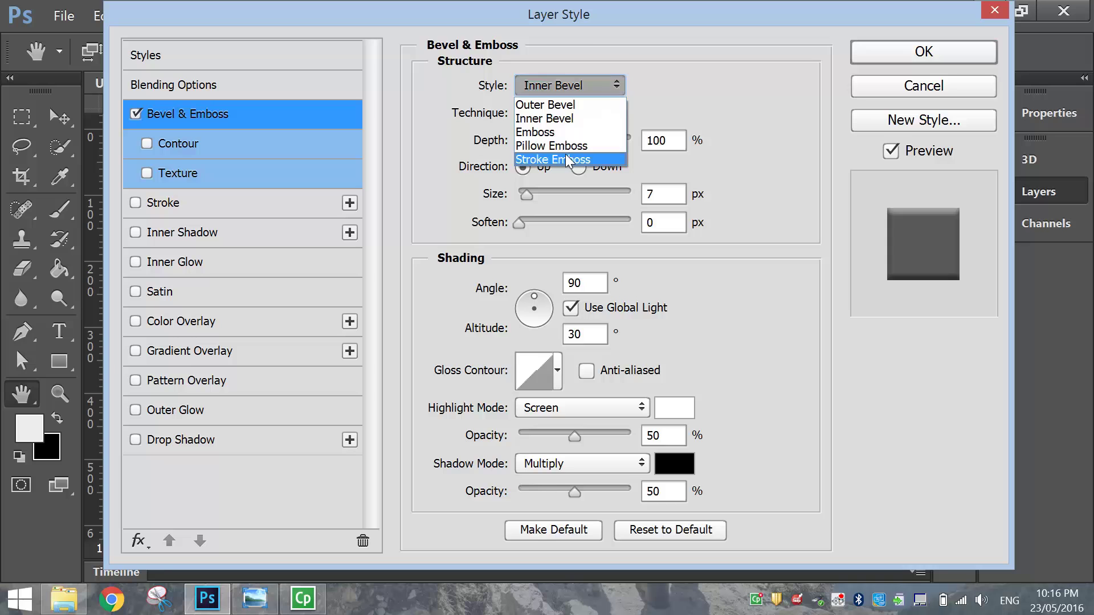
left_click(568, 160)
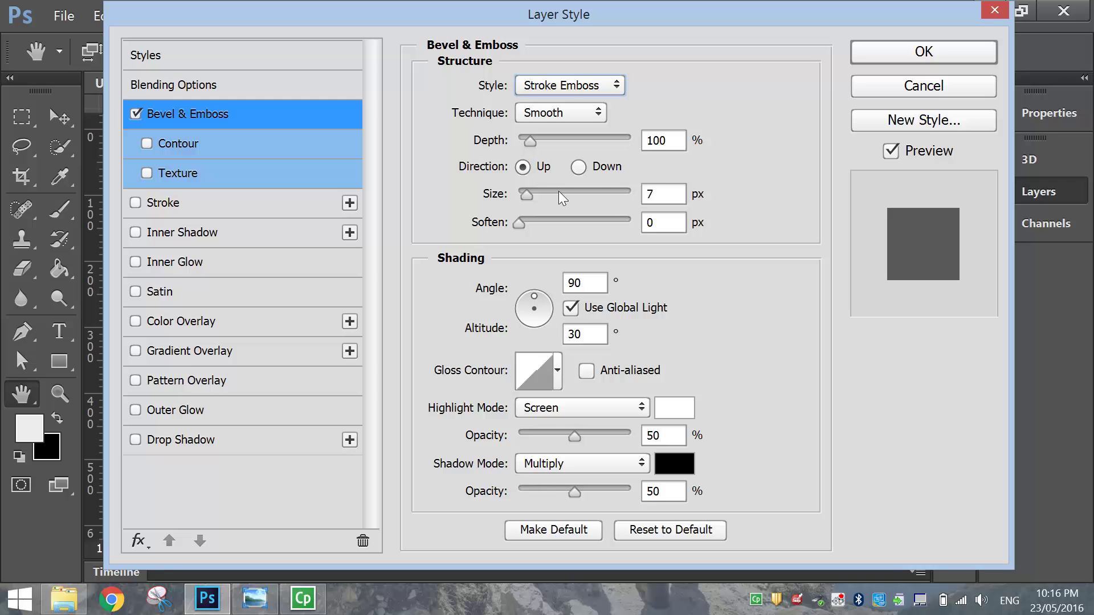
Step: Set the bevel size to 3 px and the shading angle to 120°
double_click(638, 192)
type("3")
left_click_drag(586, 283, 514, 270)
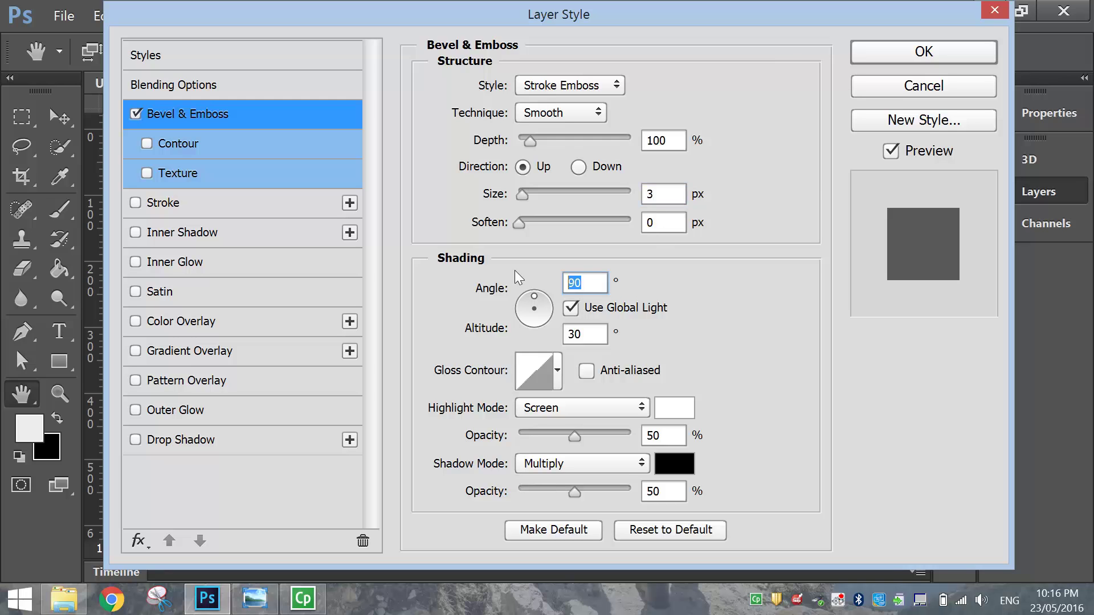
type("120")
Step: Apply the Rolling Slope - Descending preset as the bevel's gloss contour
left_click(555, 369)
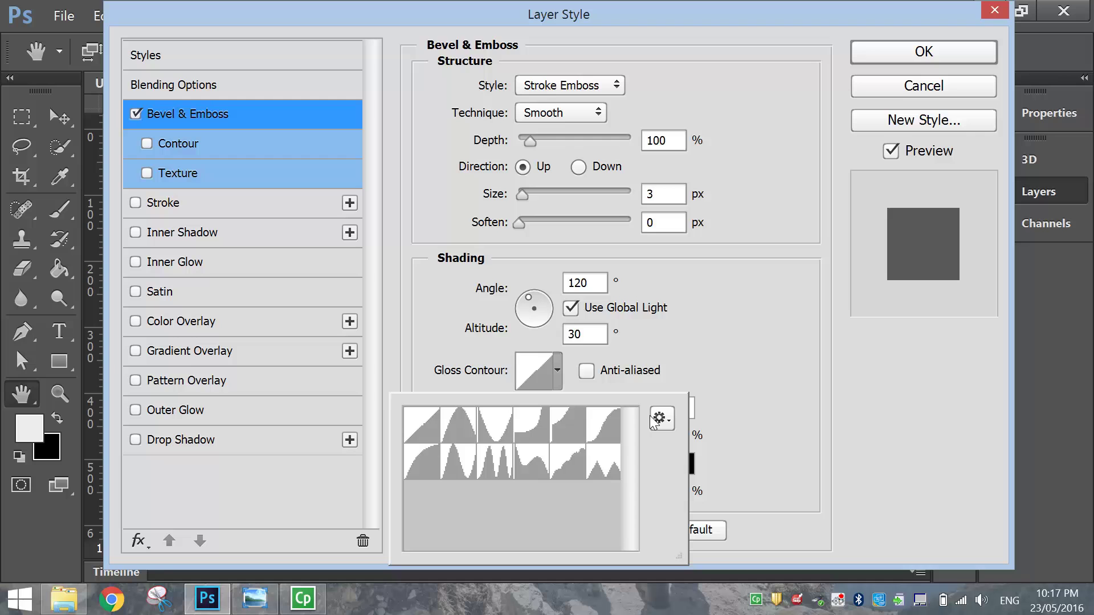
left_click(528, 467)
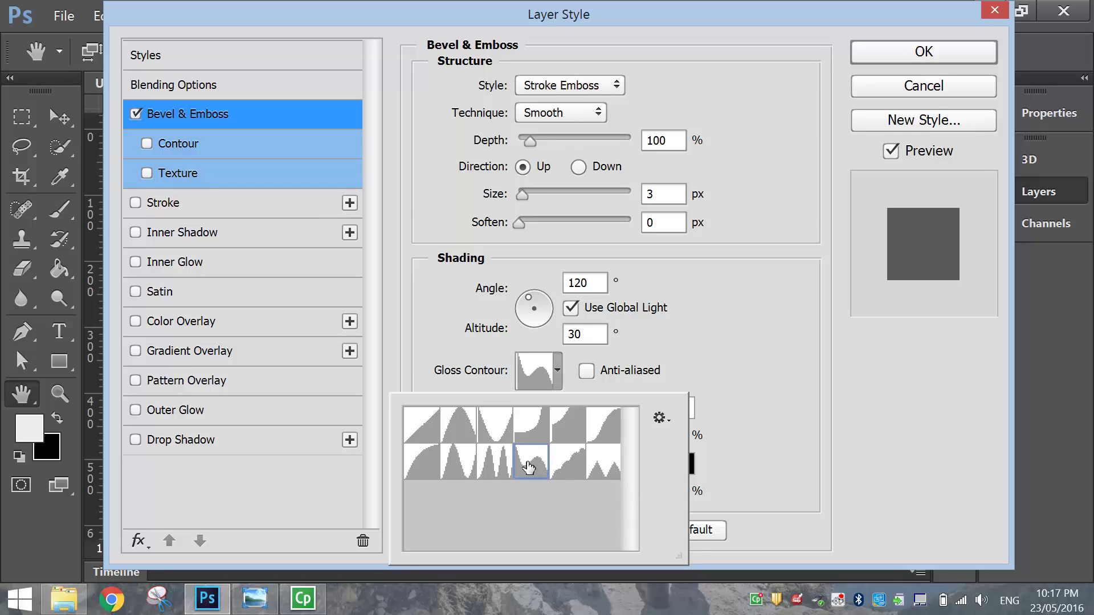
left_click(699, 363)
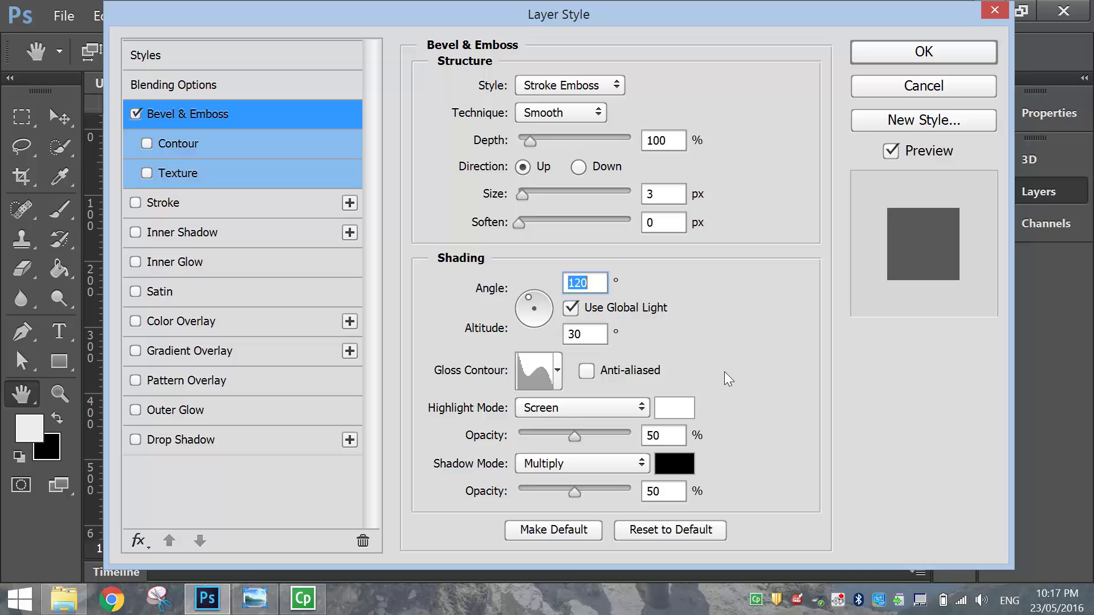
Step: Reshape the gloss contour into a steadily descending curve with input/output points at about 24/87, 37/60 and 69/35 %
left_click(535, 368)
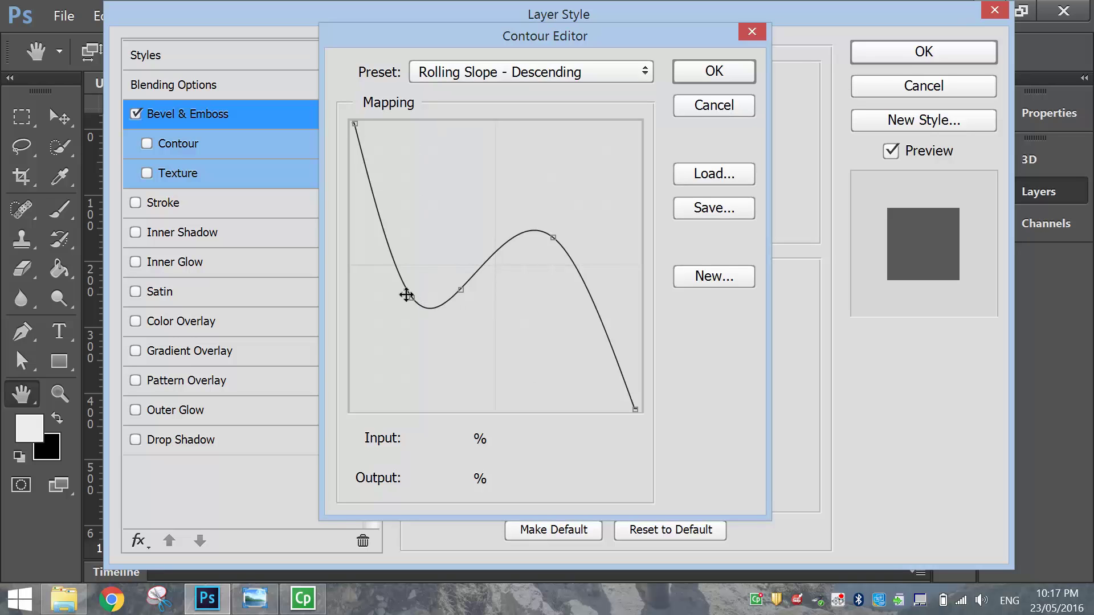
left_click_drag(410, 296, 429, 151)
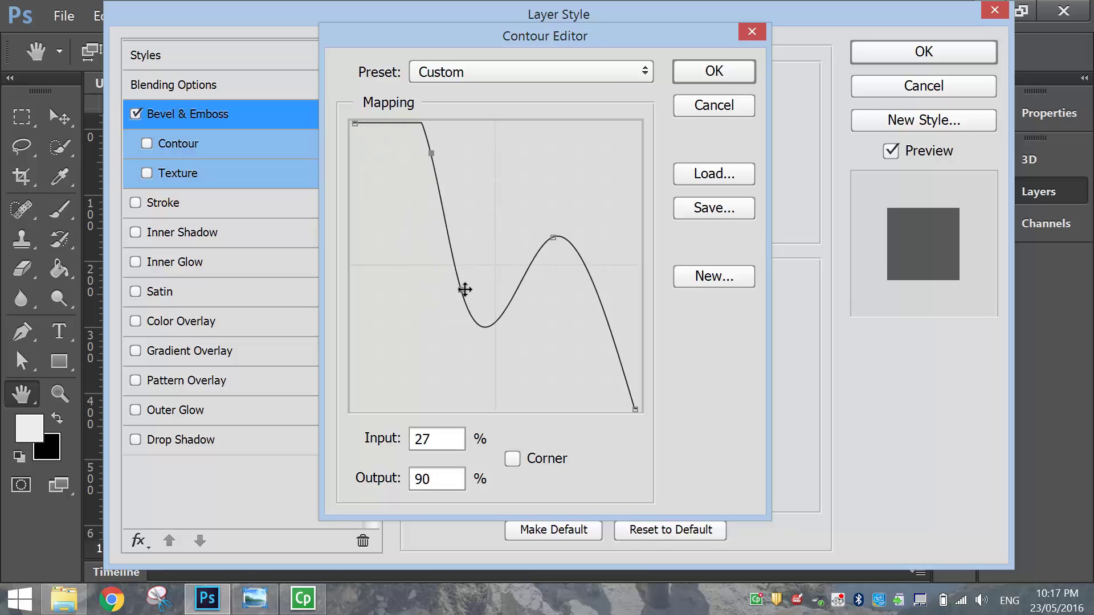
left_click_drag(459, 288, 472, 207)
left_click_drag(555, 234, 547, 318)
left_click_drag(473, 208, 469, 222)
left_click_drag(545, 317, 546, 306)
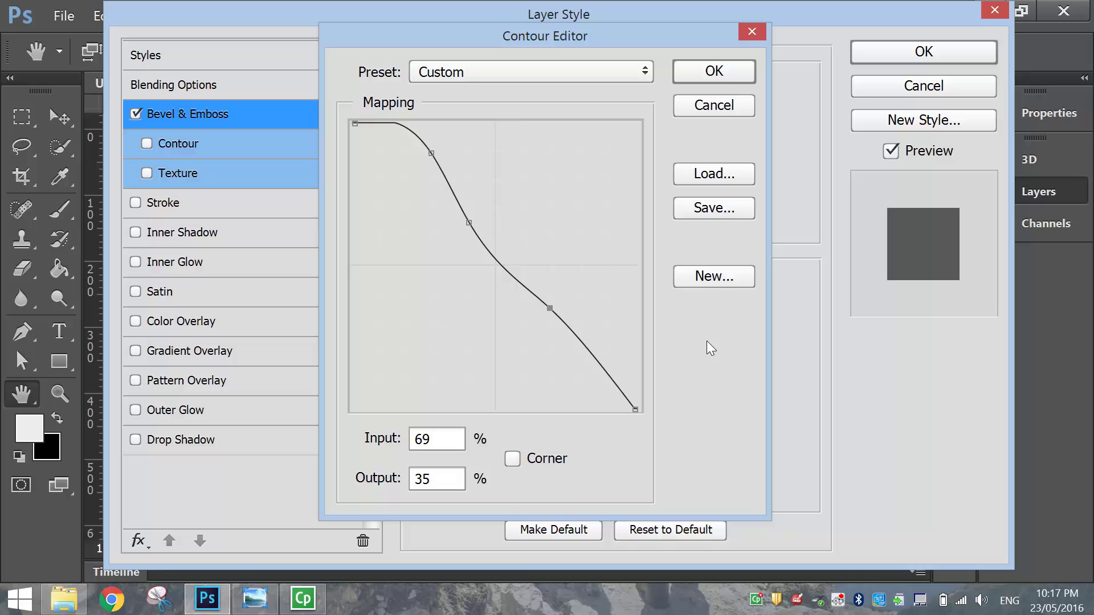
mouse_move(424, 149)
left_mouse_down()
mouse_move(421, 165)
mouse_move(420, 153)
left_mouse_up()
mouse_move(467, 221)
left_mouse_down()
mouse_move(457, 223)
mouse_move(459, 236)
left_mouse_up()
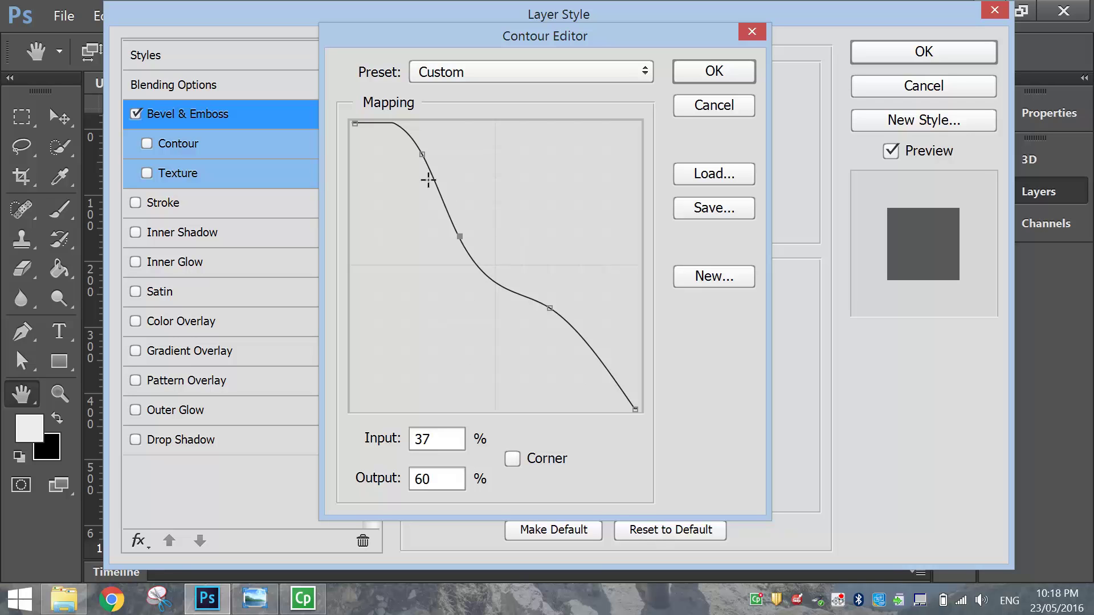
left_click(418, 154)
left_click_drag(417, 154, 417, 158)
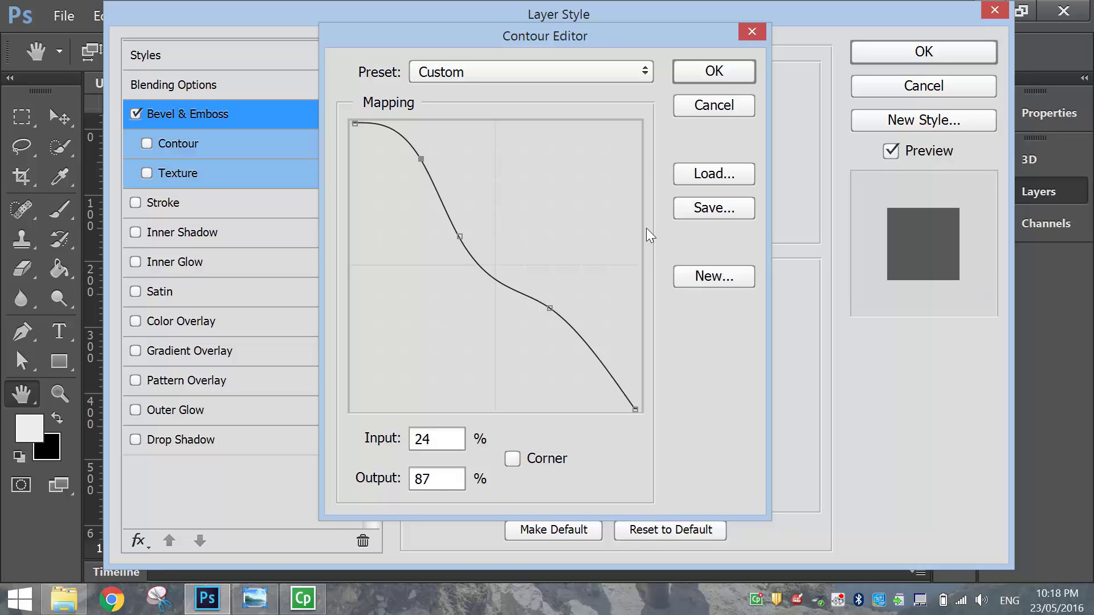
left_click(693, 71)
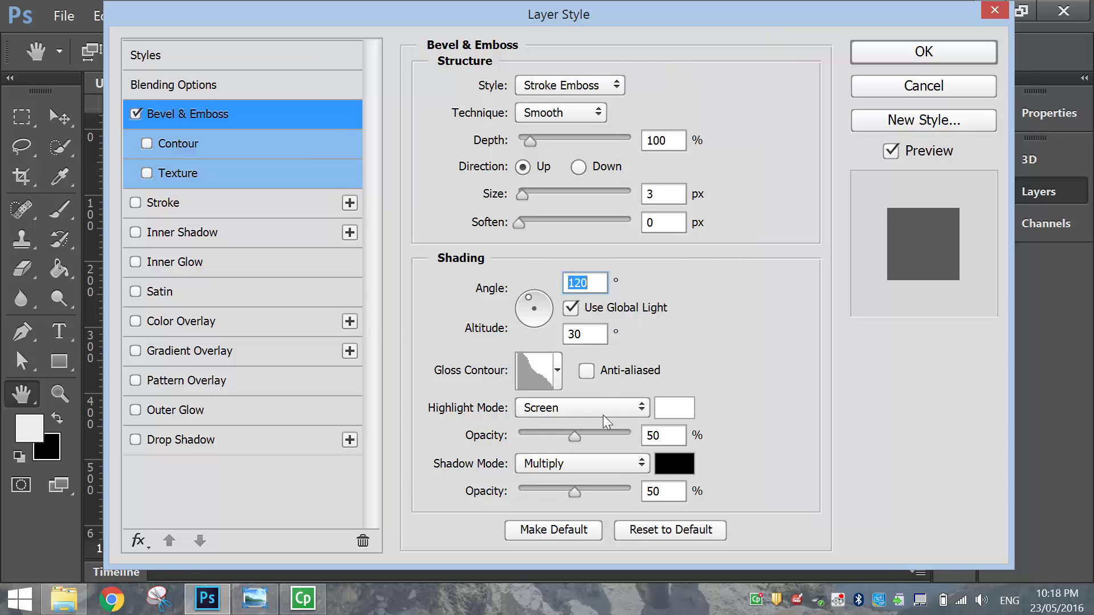
Step: Set the bevel's highlight mode to Vivid Light, with both highlight and shadow opacity at 75%
left_click(543, 408)
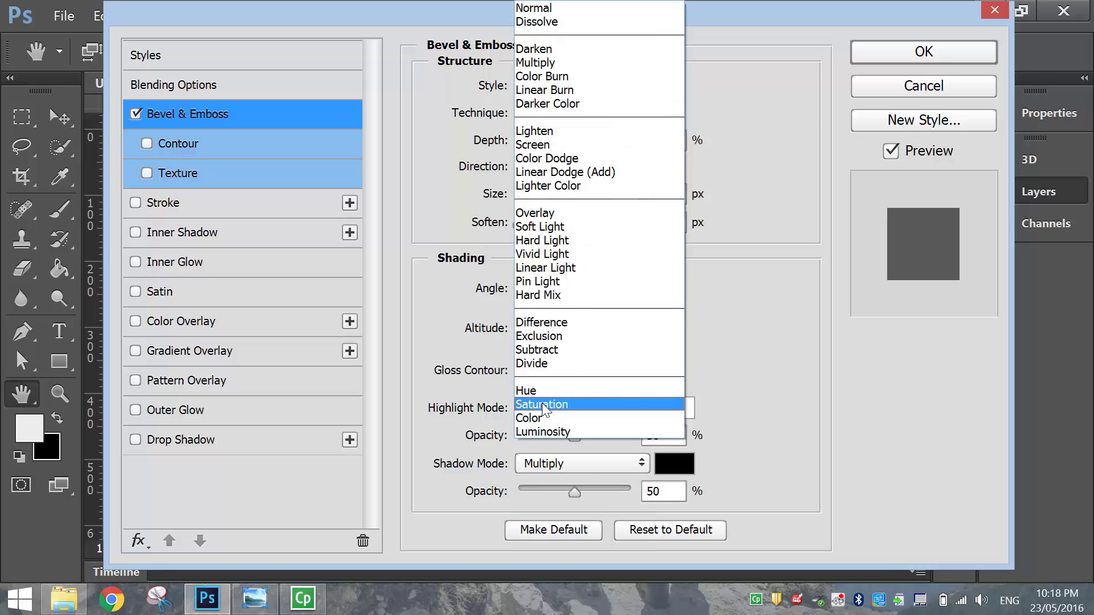
left_click(577, 251)
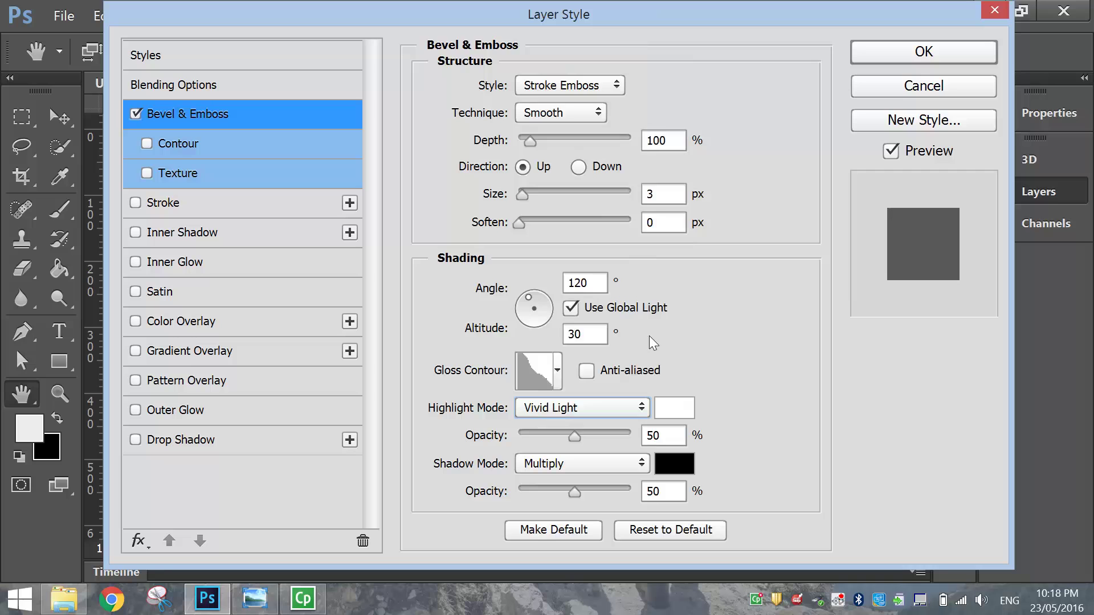
key("Tab")
type("75")
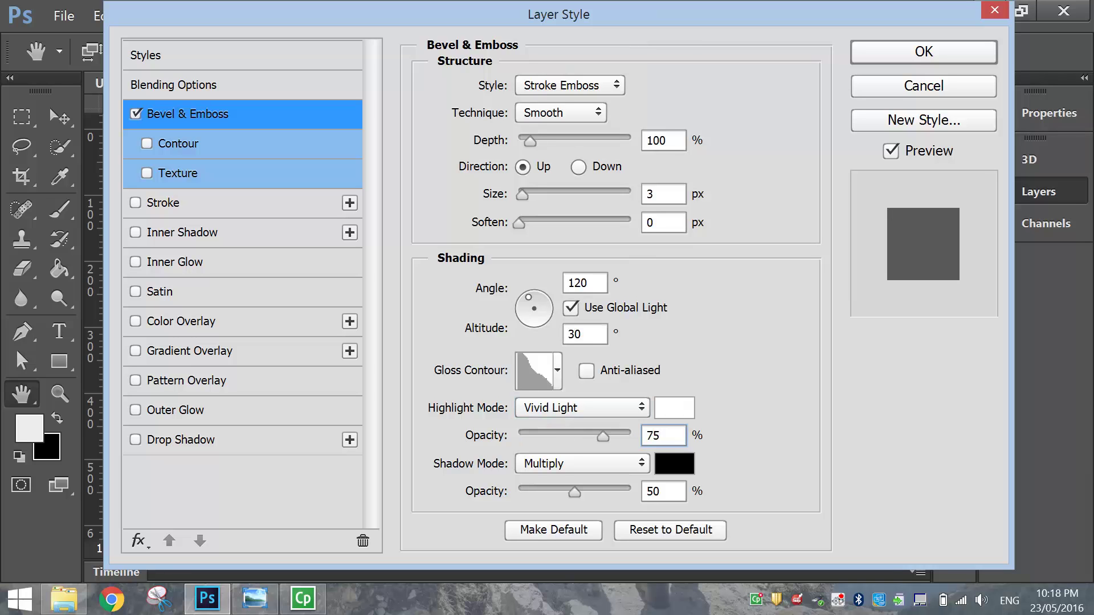
left_click(660, 491)
type("75")
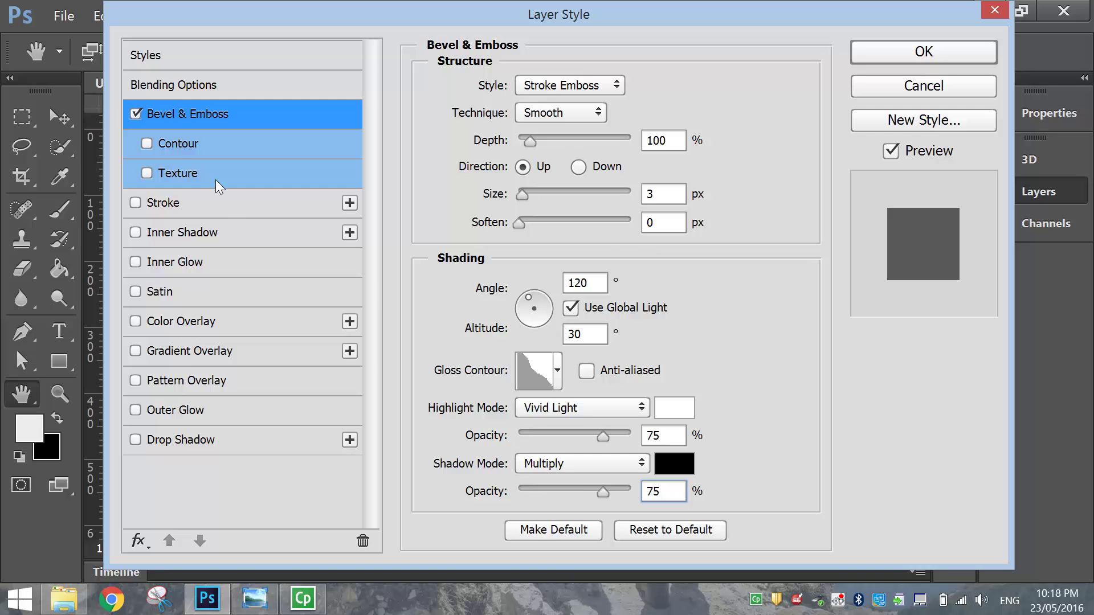
Step: Enable the bevel's Contour option with the Rolling Slope - Descending preset and turn on anti-aliasing
left_click(147, 143)
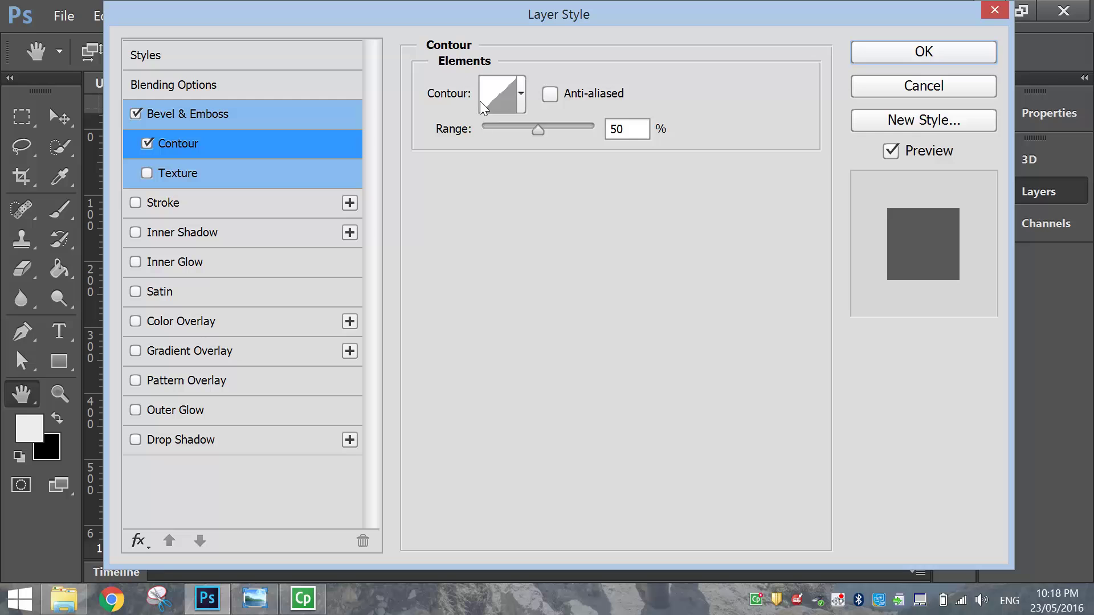
left_click(519, 91)
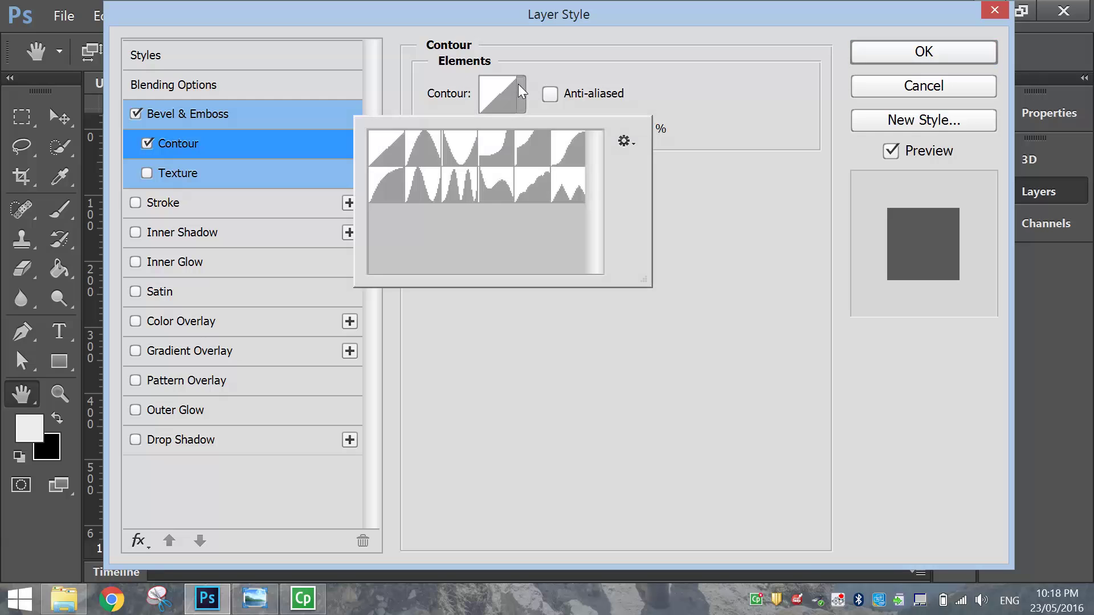
left_click(490, 193)
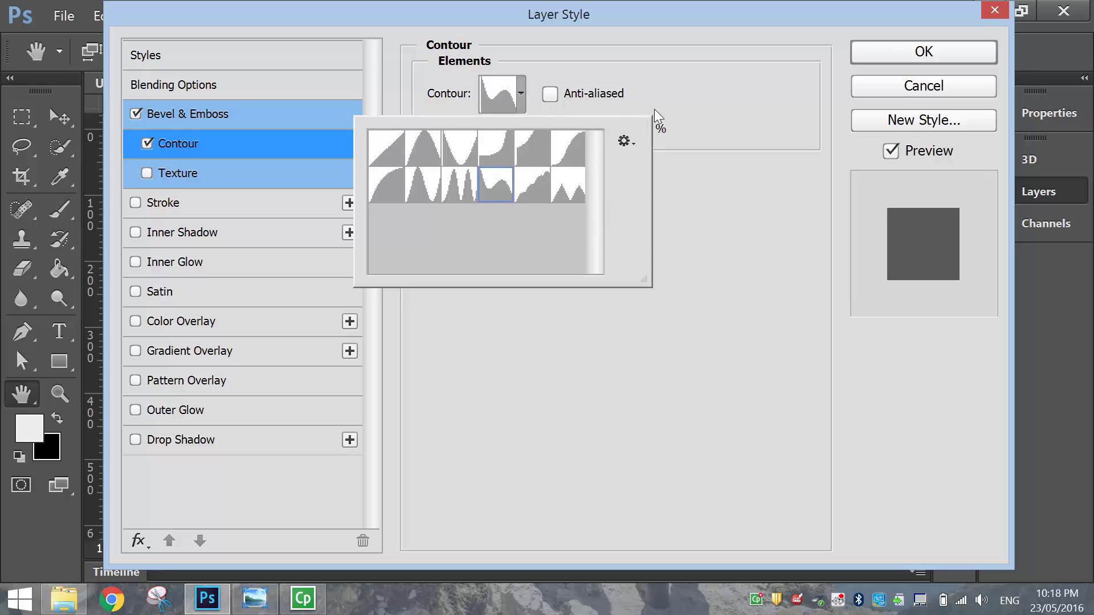
left_click(616, 67)
left_click(550, 95)
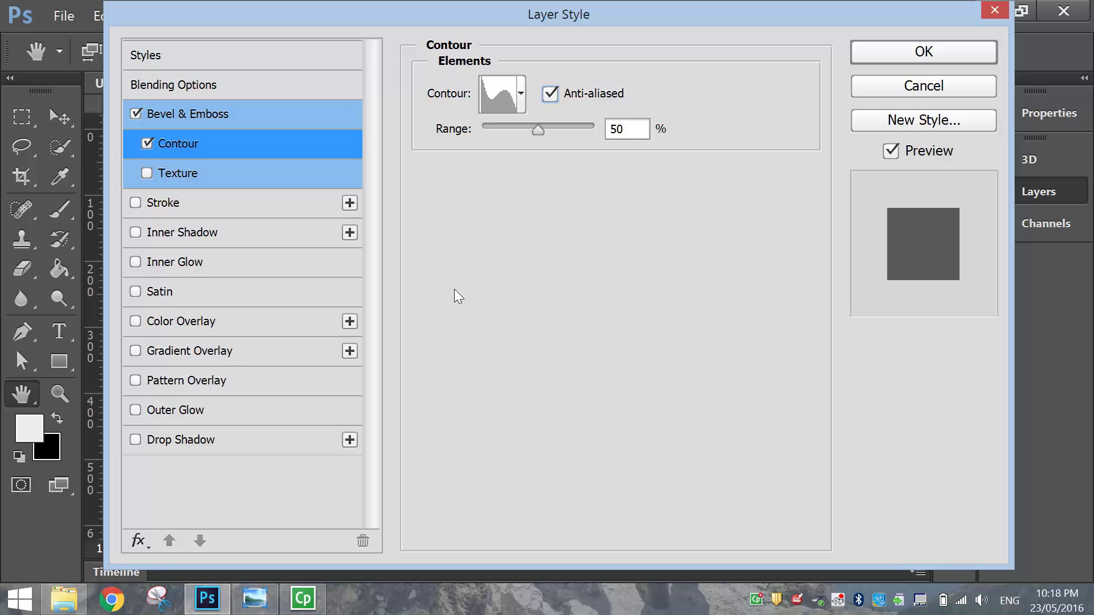
Step: Add a Stroke effect with a size of 10 px and its position set to Center
left_click(169, 204)
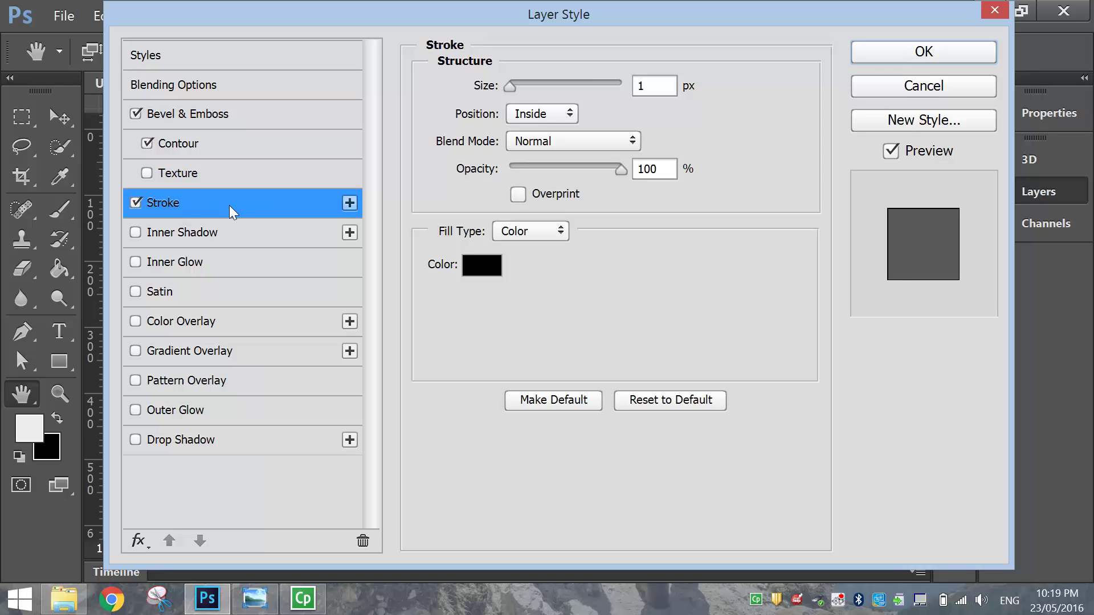
left_click(655, 88)
type("0")
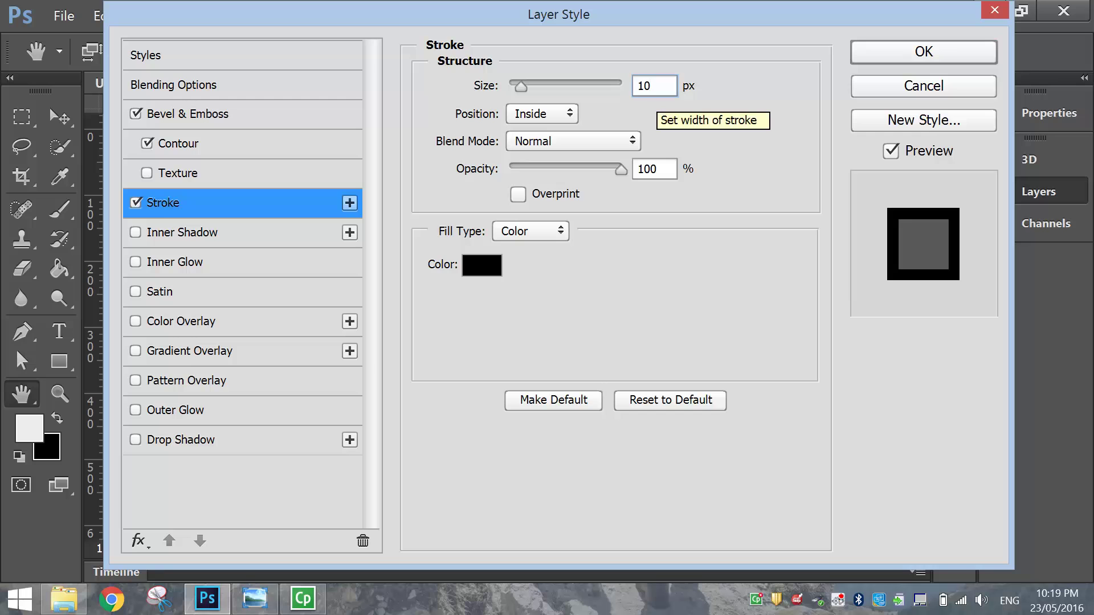
left_click(541, 114)
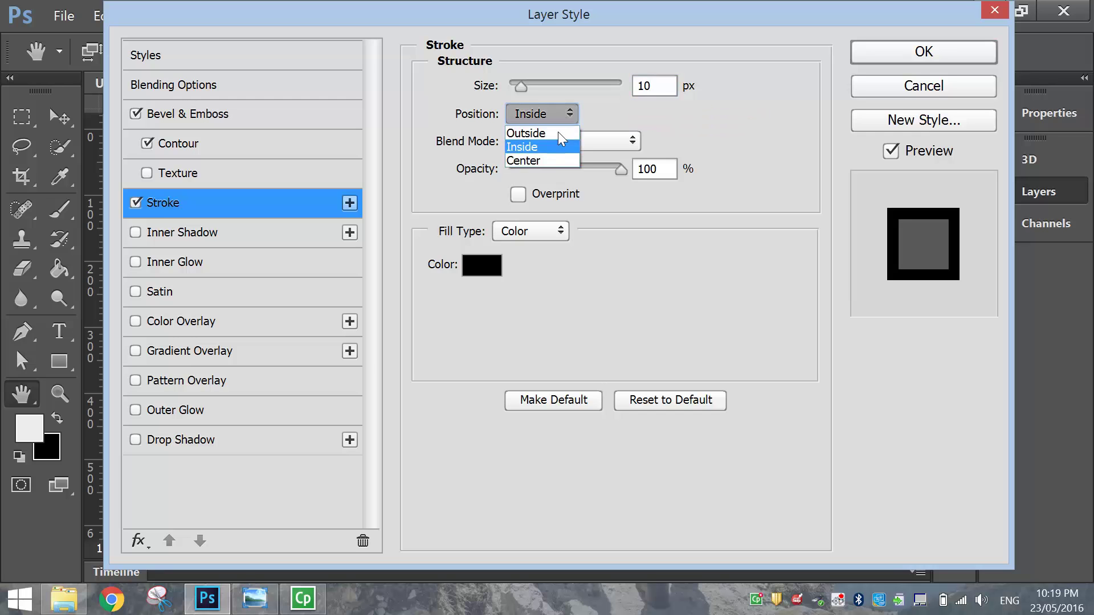
left_click(548, 162)
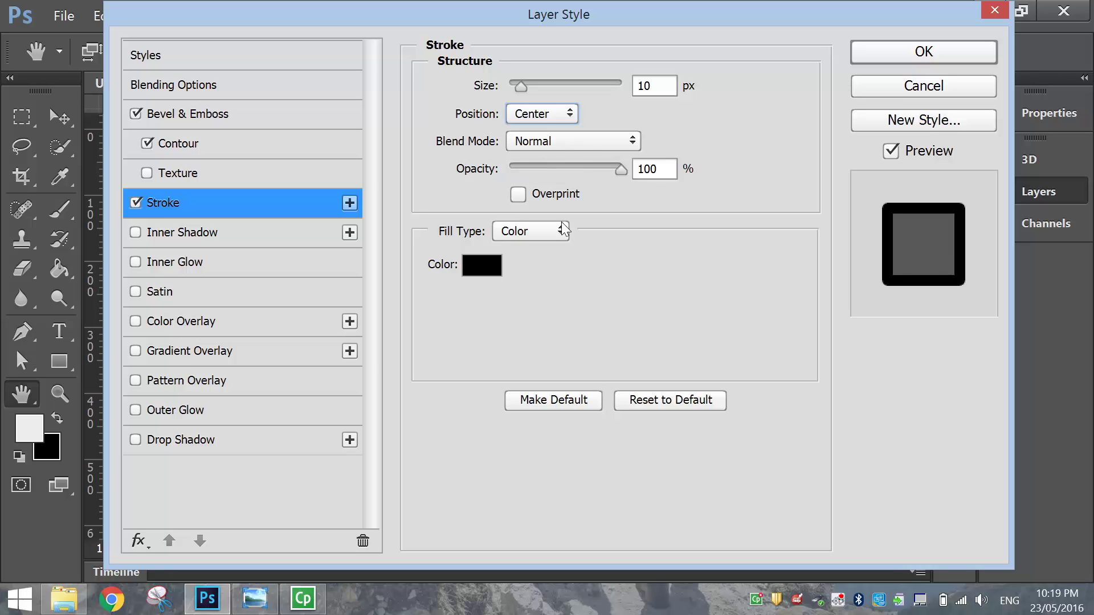
Step: Give the stroke a gradient fill with the Reflected style and an angle of 35°
left_click(510, 231)
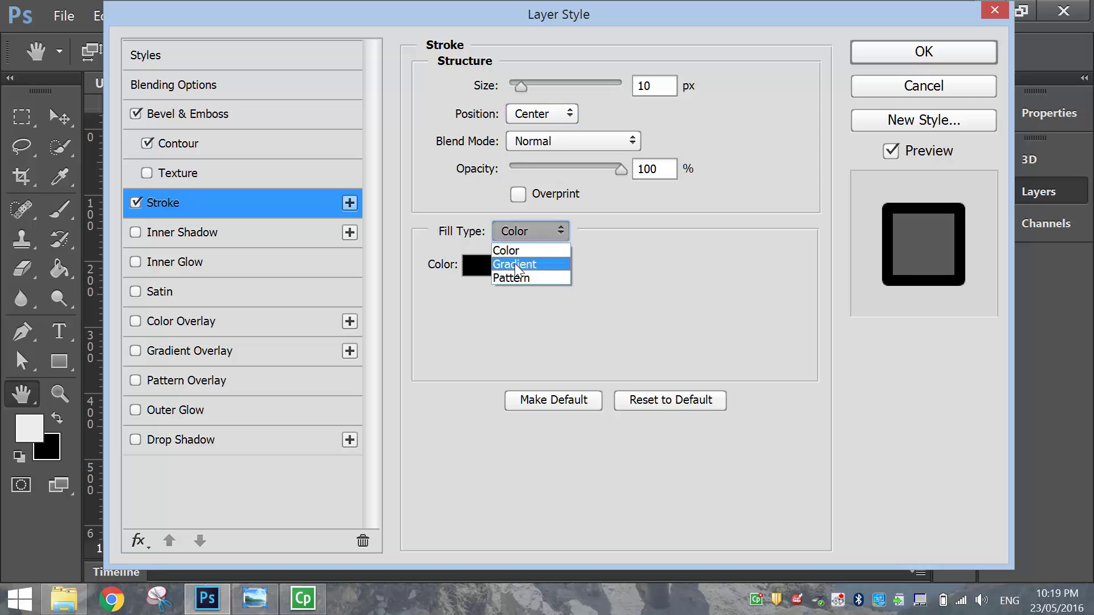
left_click(515, 264)
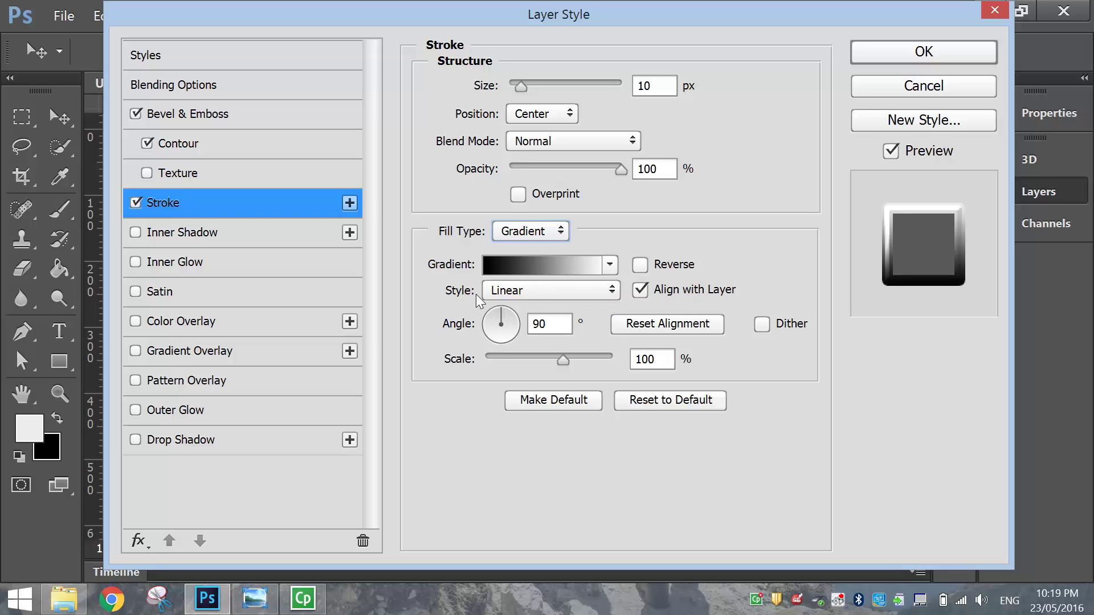
left_click(497, 293)
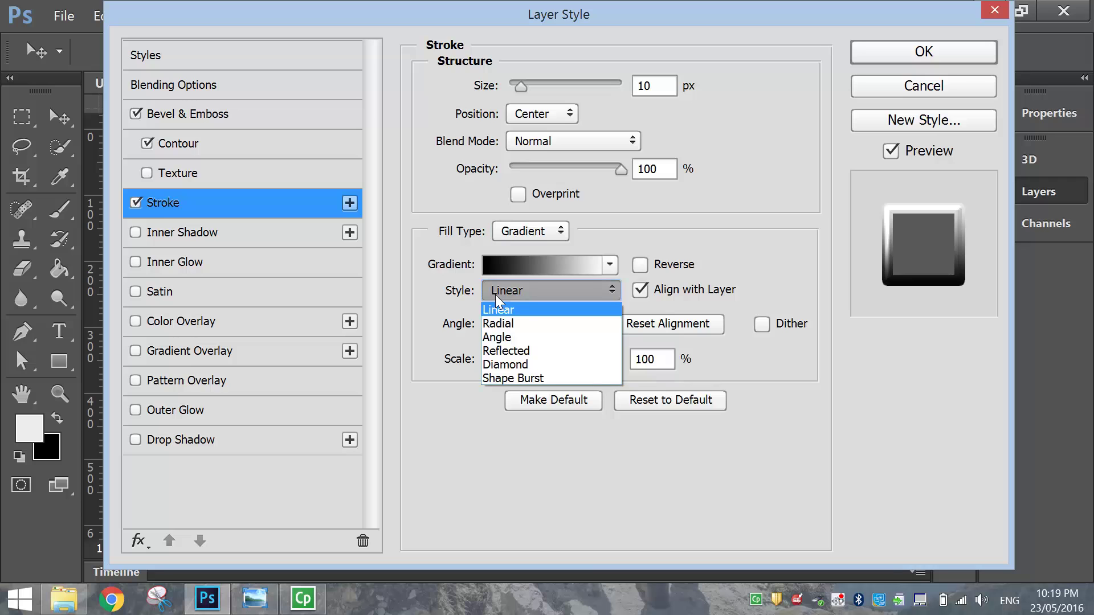
left_click(515, 351)
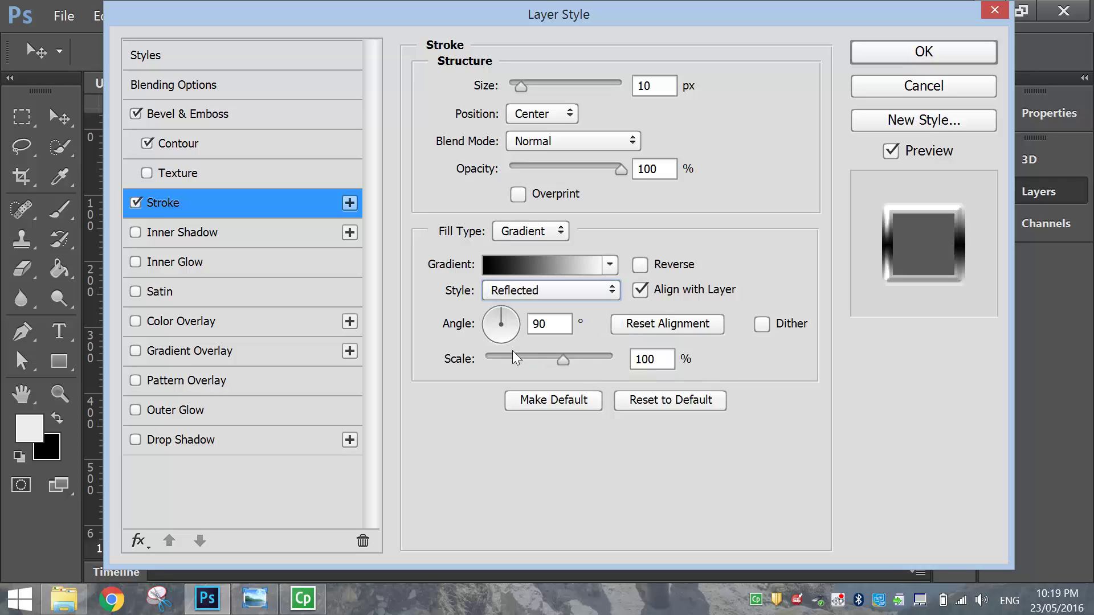
left_click_drag(547, 324, 528, 324)
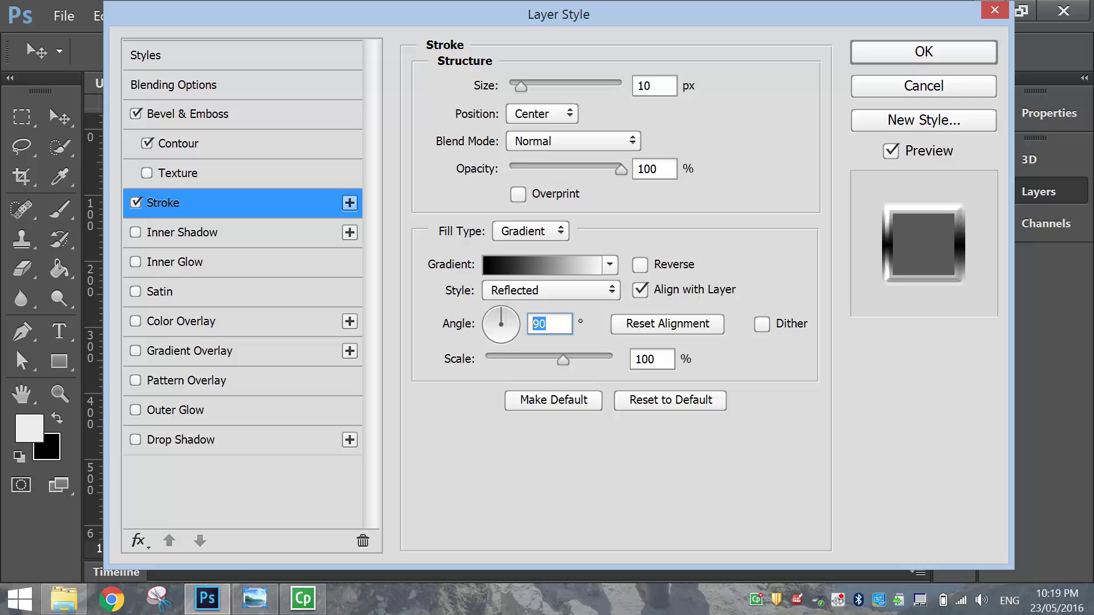
type("35")
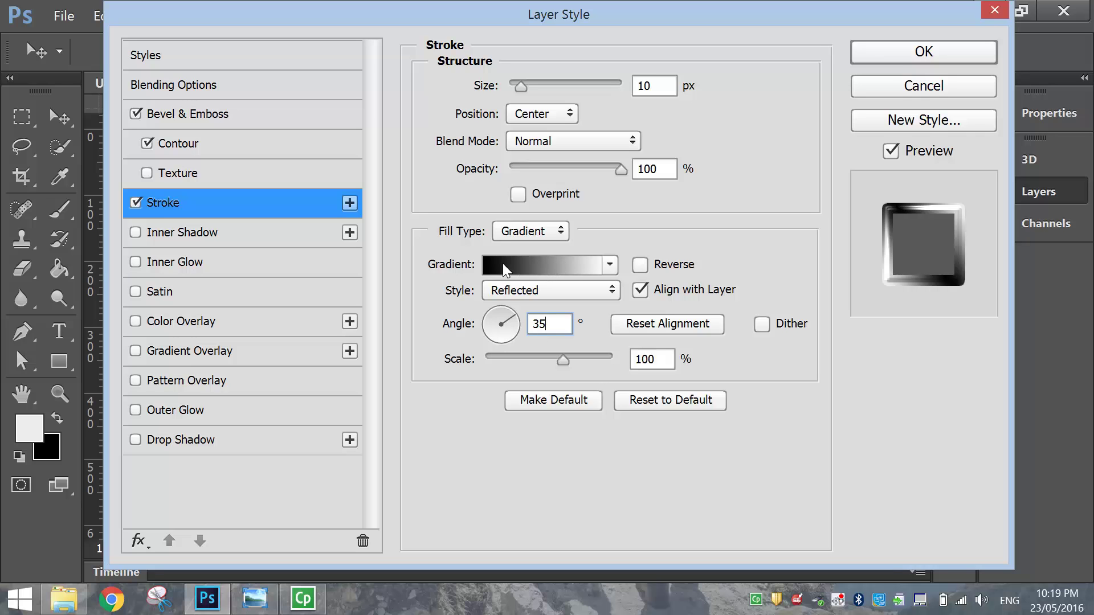
Step: Load Dials Gradient.grd from the Star Wars Text Effect folder on the desktop into the stroke's gradient presets
left_click(528, 264)
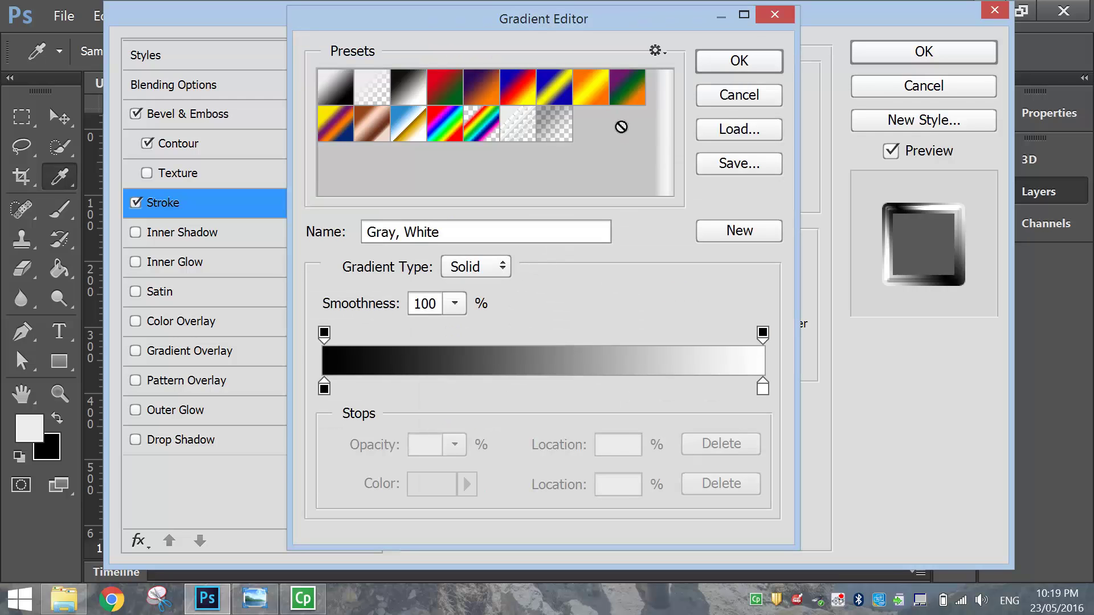
left_click(734, 131)
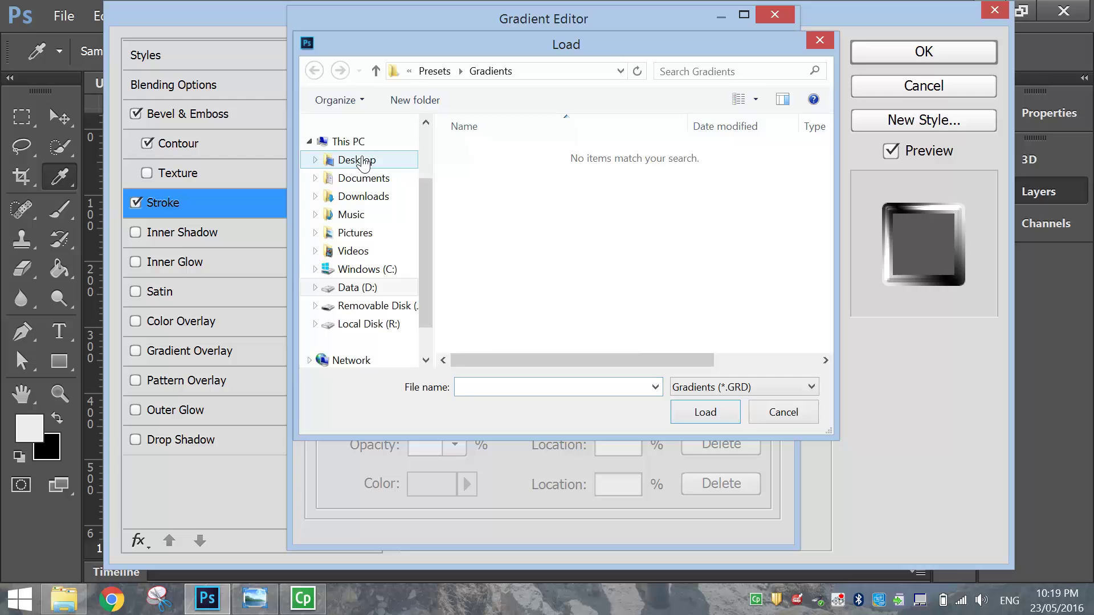
left_click(376, 160)
double_click(518, 205)
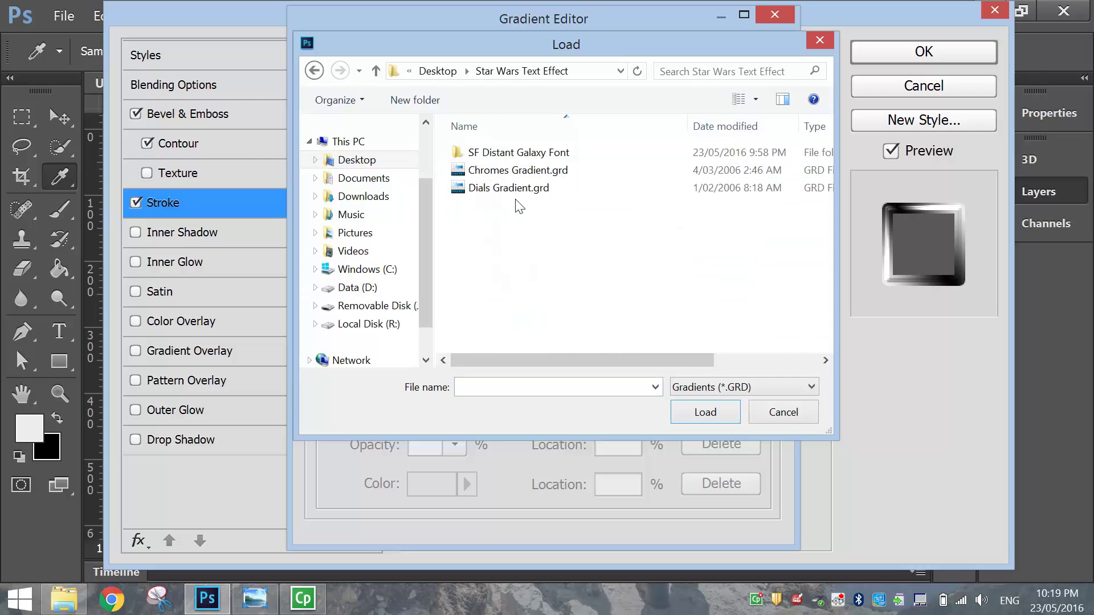
left_click(510, 191)
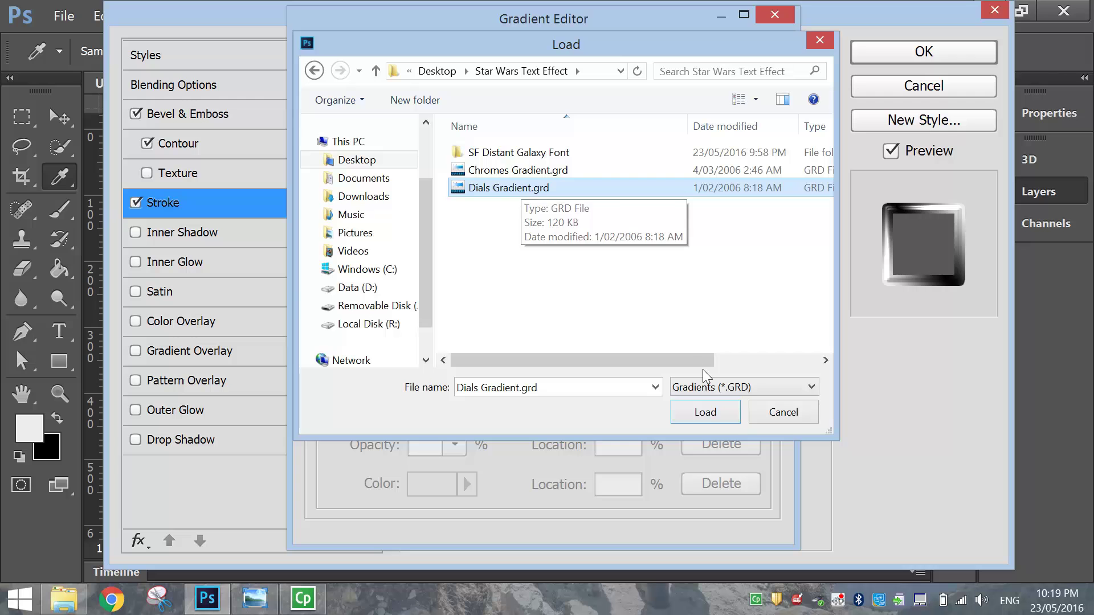
left_click(705, 411)
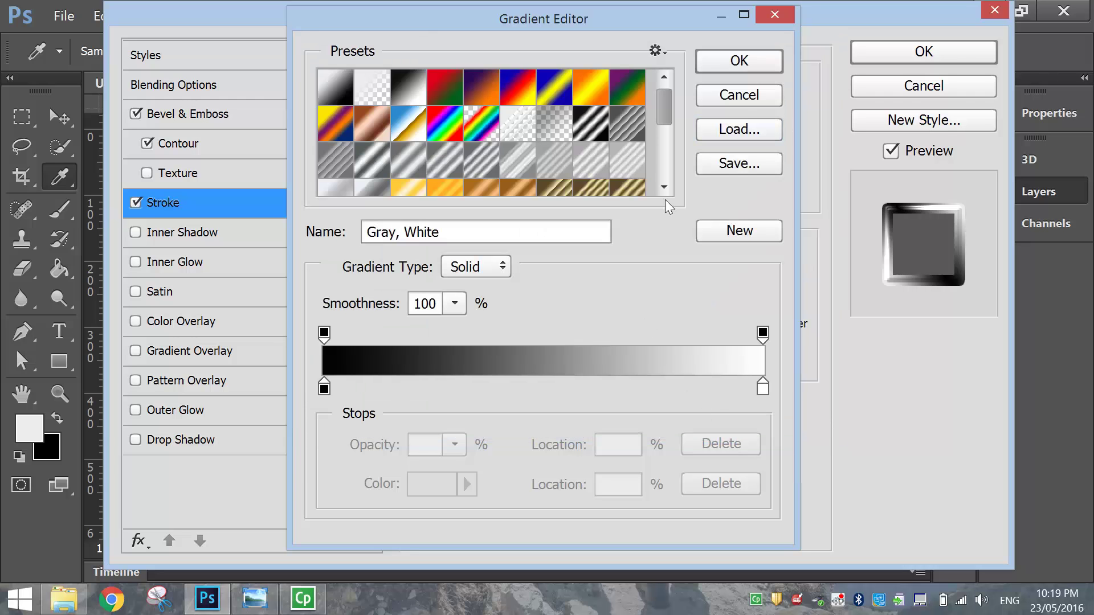
Step: Apply the Golden Dial Top X11 gradient preset to the stroke
scroll(667, 123, "down", 2)
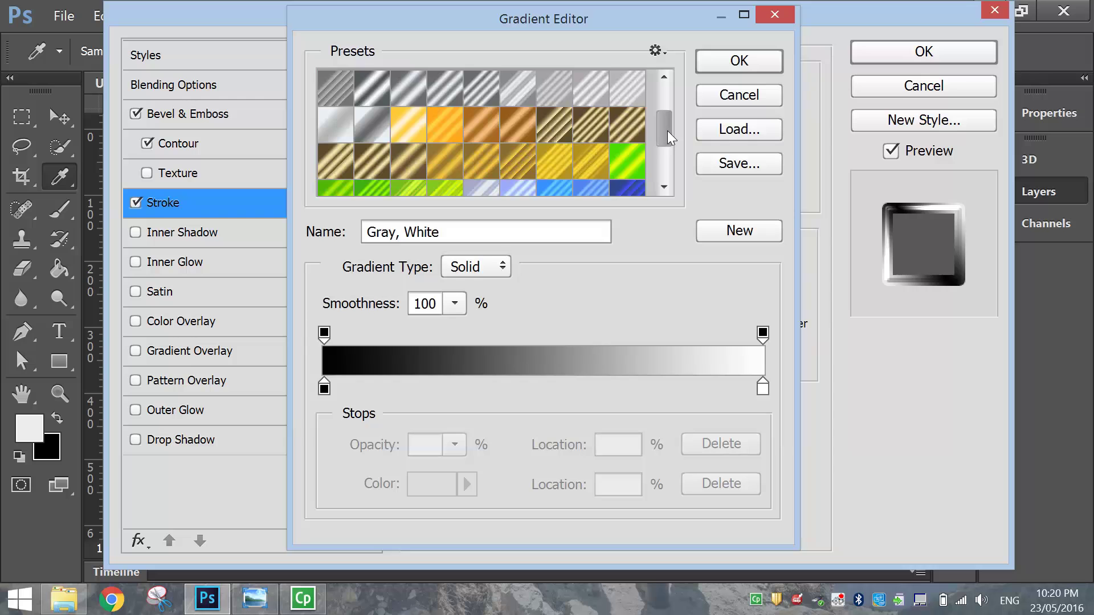
left_click_drag(667, 131, 669, 134)
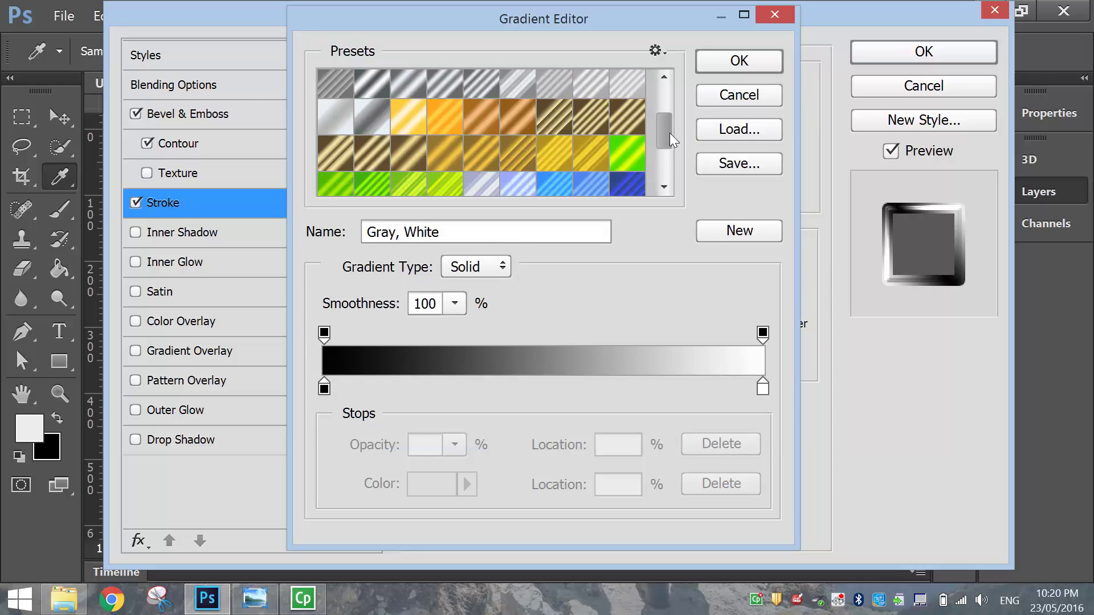
left_click(579, 126)
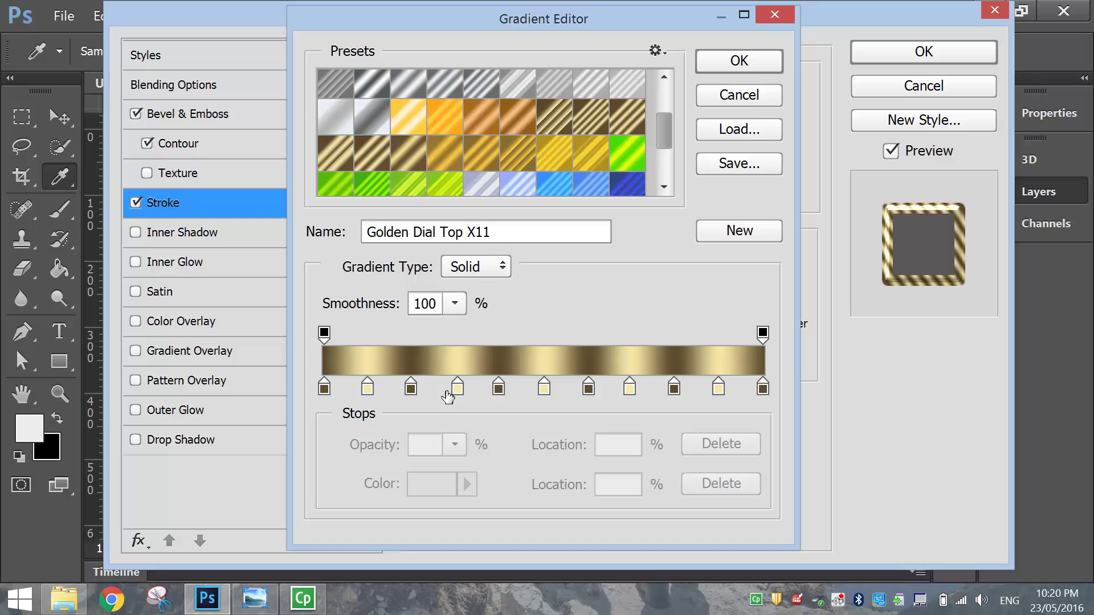
Step: Set the light color stop at 10% to e1ca71 and copy its hex code
left_click(367, 388)
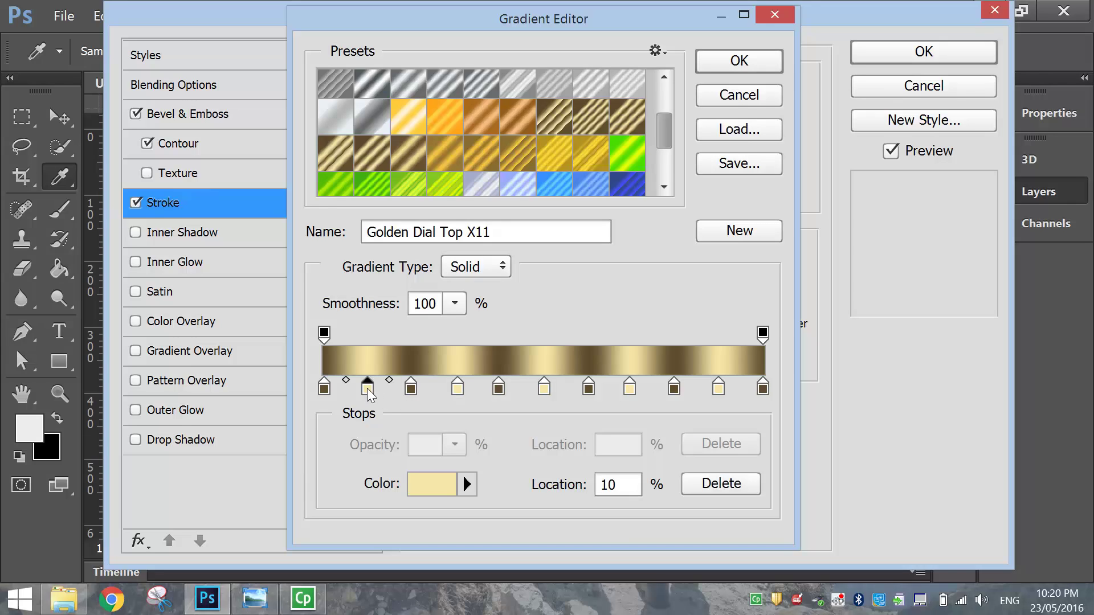
left_click(427, 482)
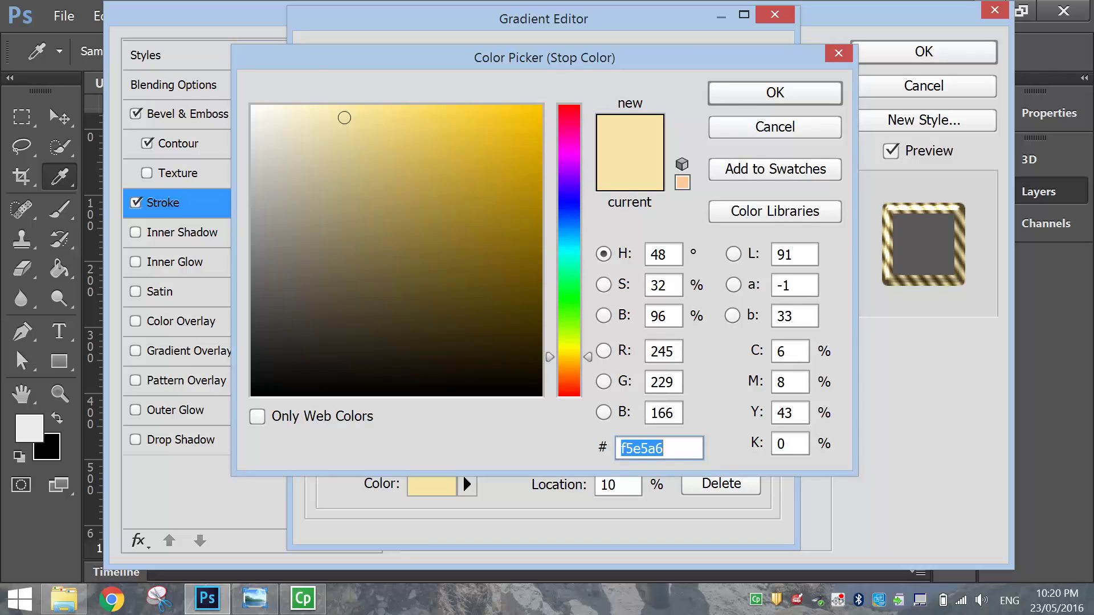
type("e")
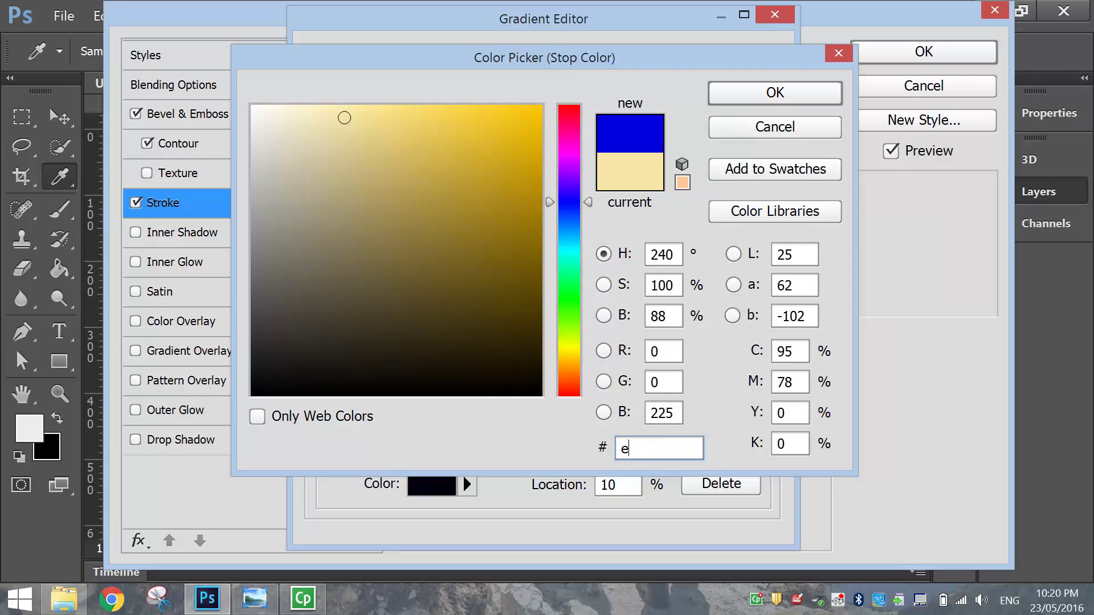
type("1c")
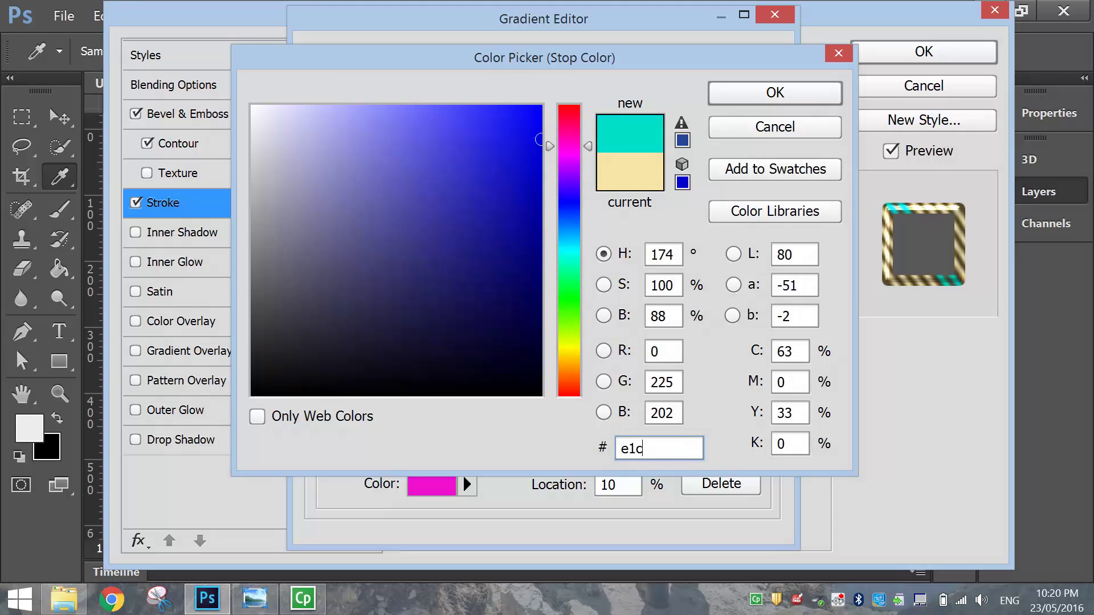
type("a71")
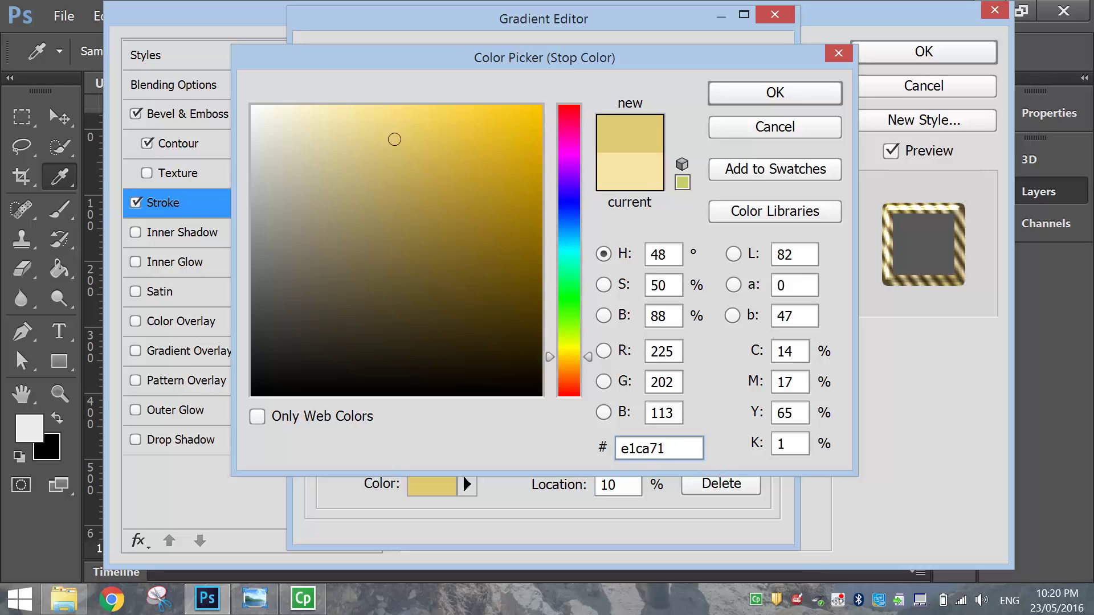
left_click_drag(666, 449, 612, 450)
key("ctrl+c")
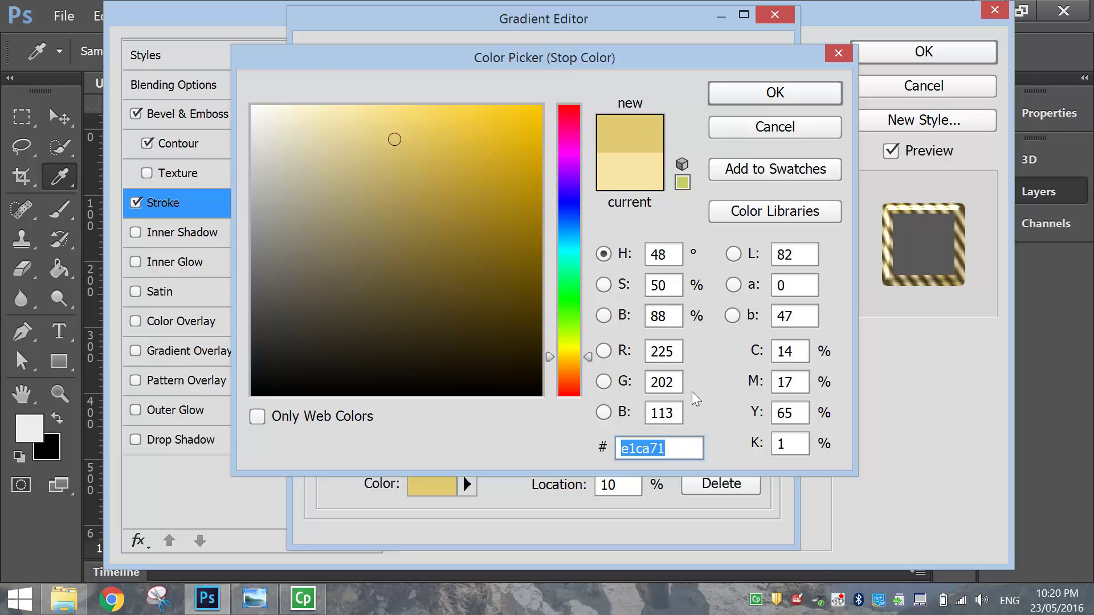
left_click(762, 95)
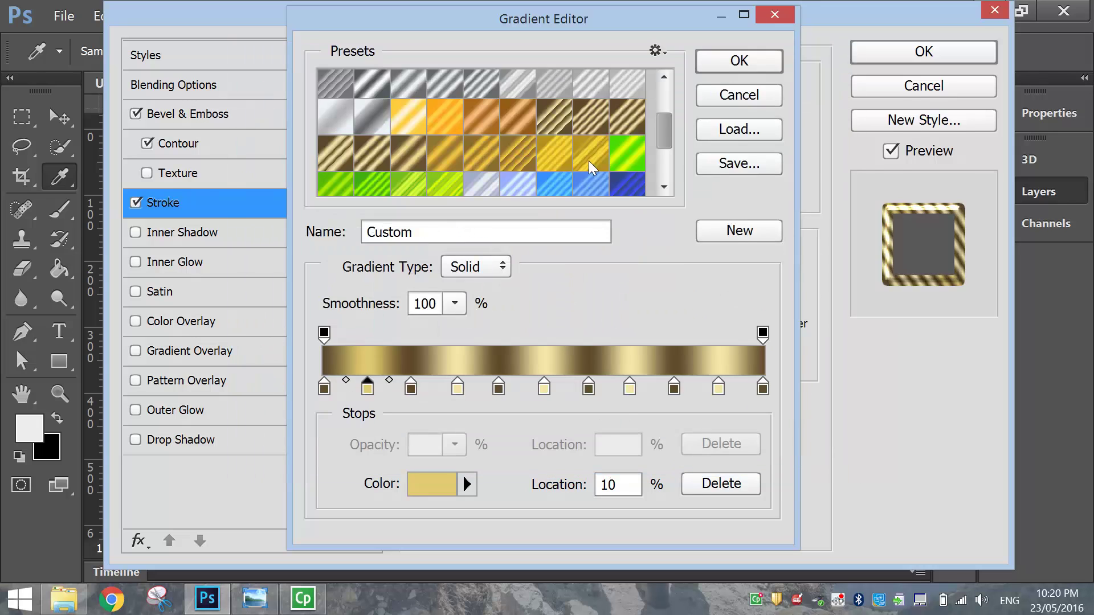
Step: Paste the copied hex code e1ca71 as the color of the light stop at 30%
left_click(457, 388)
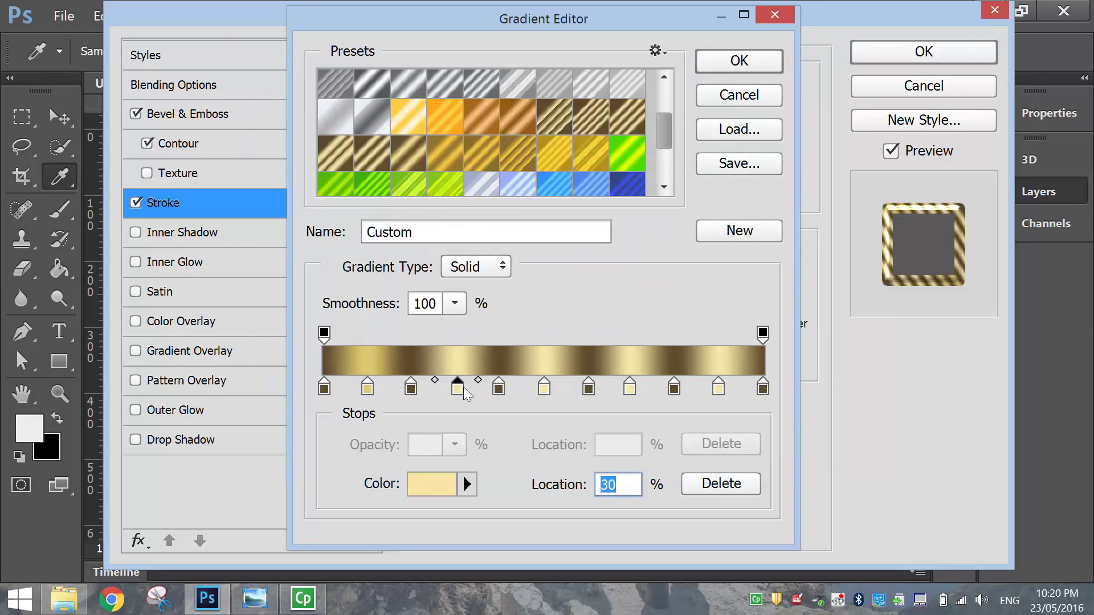
left_click(432, 485)
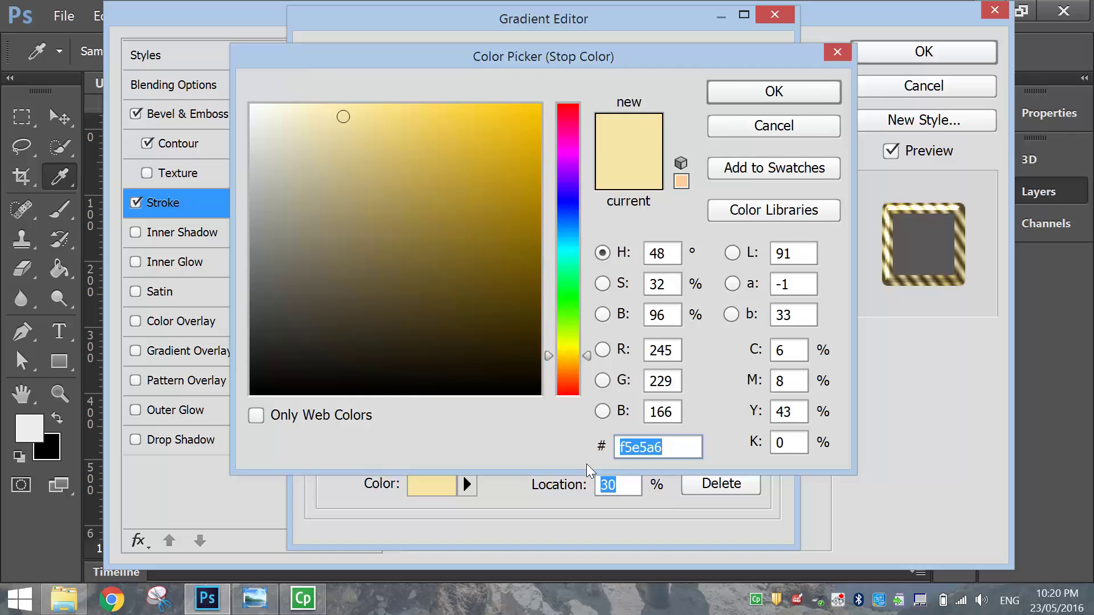
key("ctrl+v")
left_click_drag(665, 448, 619, 447)
key("ctrl+x")
key("ctrl+z")
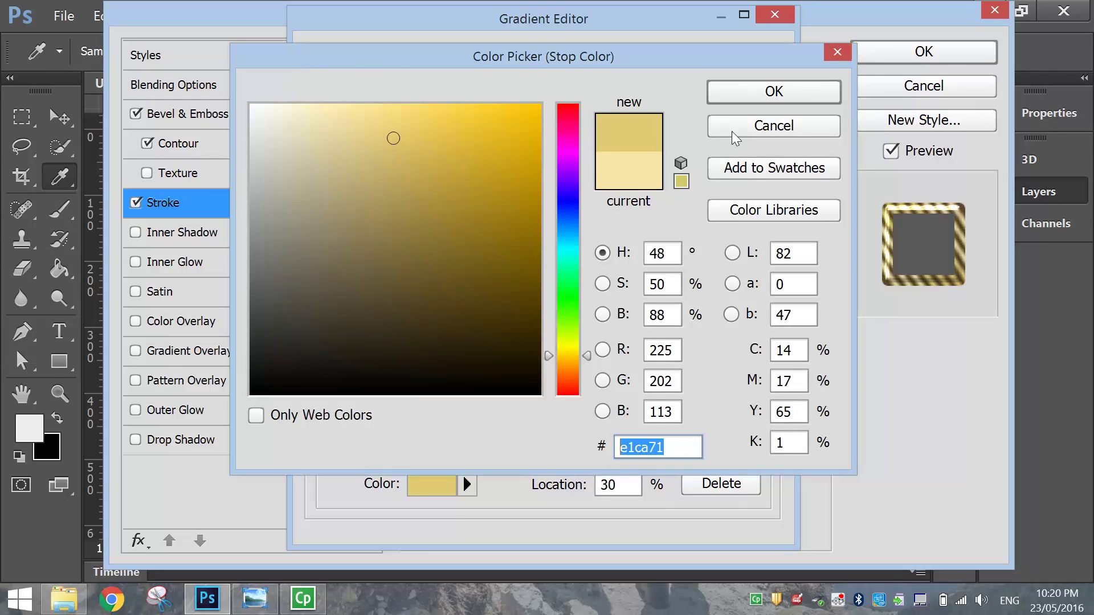
left_click(740, 90)
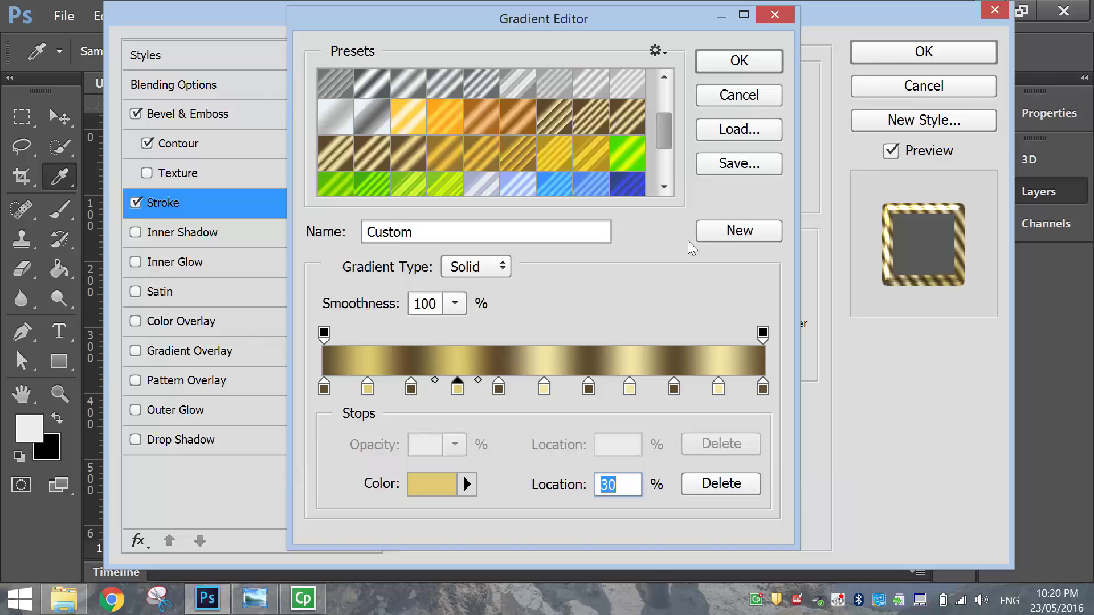
Step: Recolor the light stops at 50% and 70% with the copied hex code e1ca71
left_click(543, 386)
left_click(433, 475)
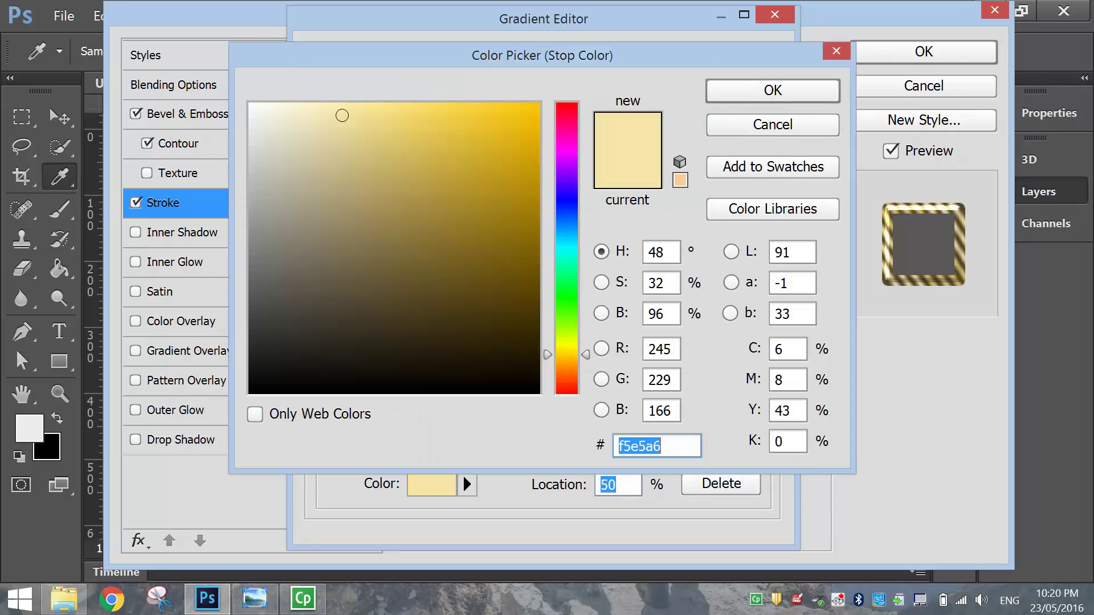
key("ctrl+v")
left_click(772, 90)
left_click(629, 388)
left_click(426, 487)
key("ctrl+v")
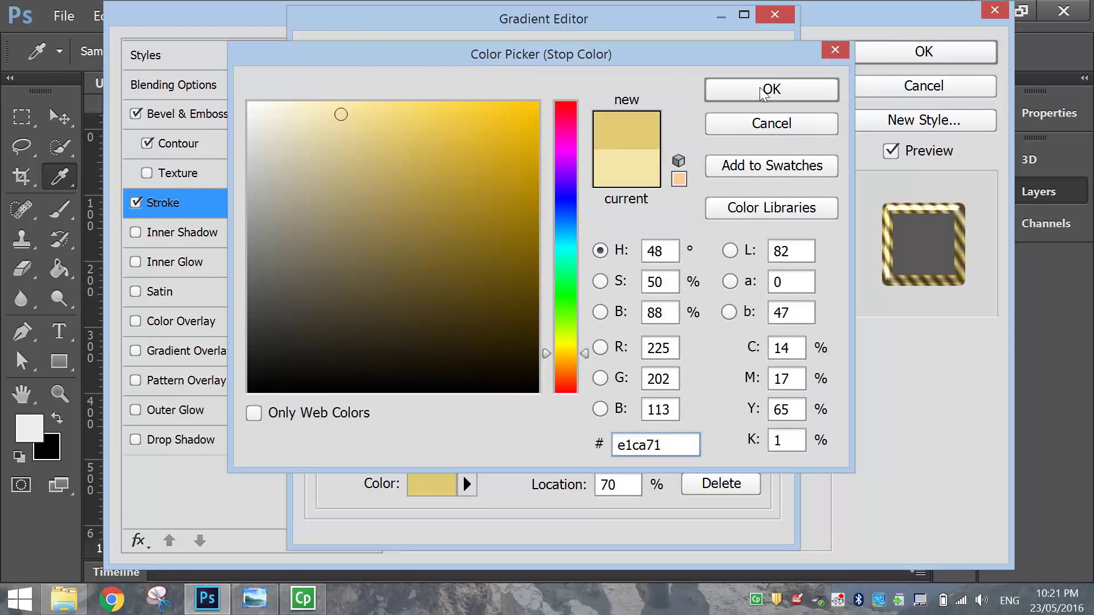
left_click(763, 89)
Step: Set the light stop at 90% to e1ca71 and accept the edited stroke gradient
left_click(718, 390)
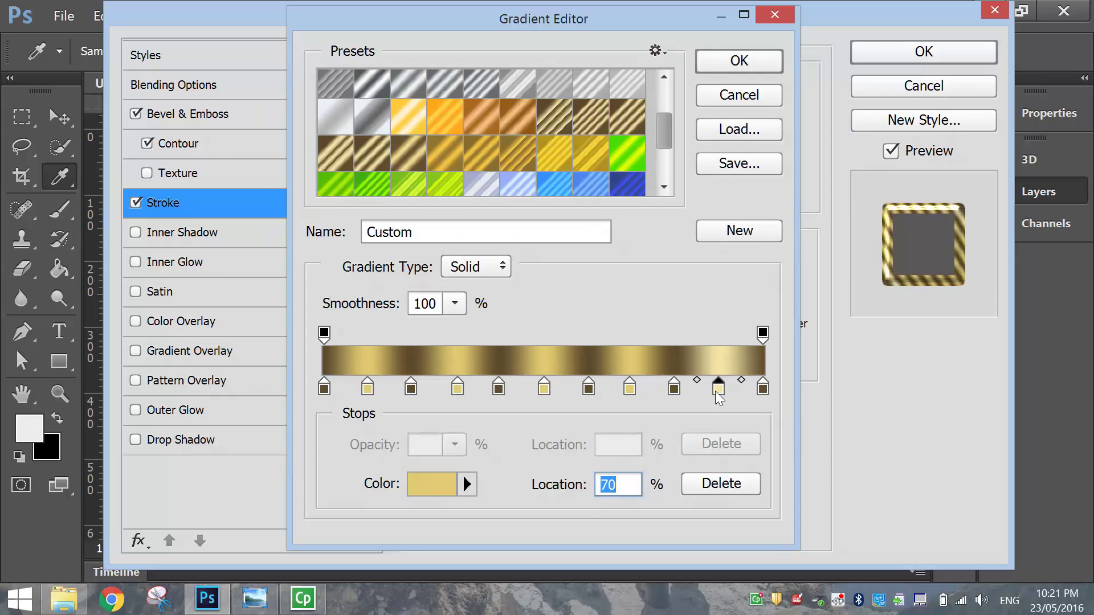
left_click(456, 483)
double_click(627, 443)
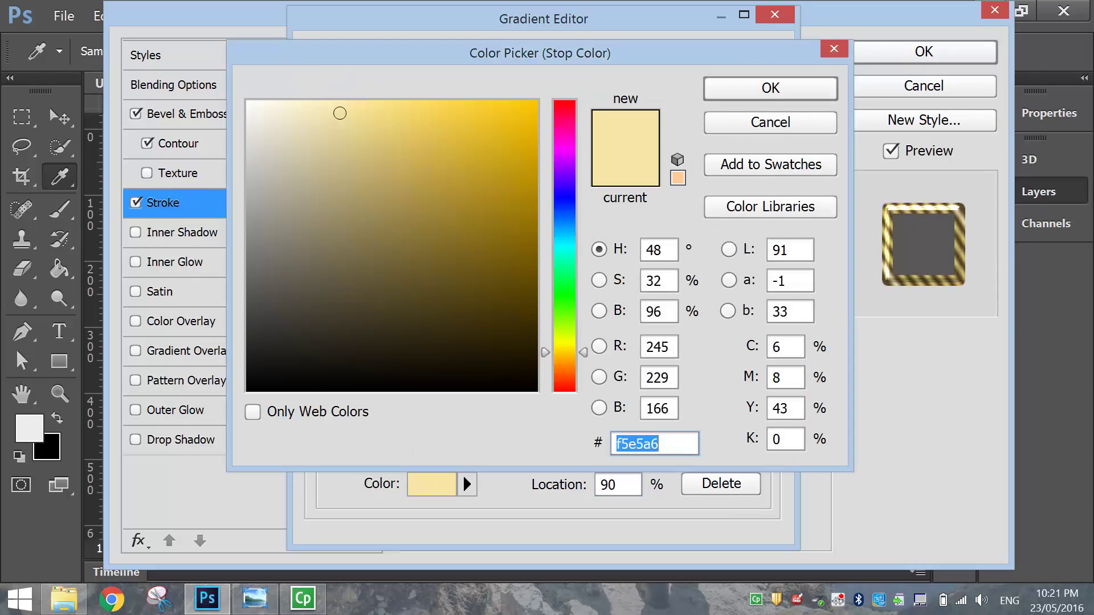
key("ctrl+v")
left_click(750, 90)
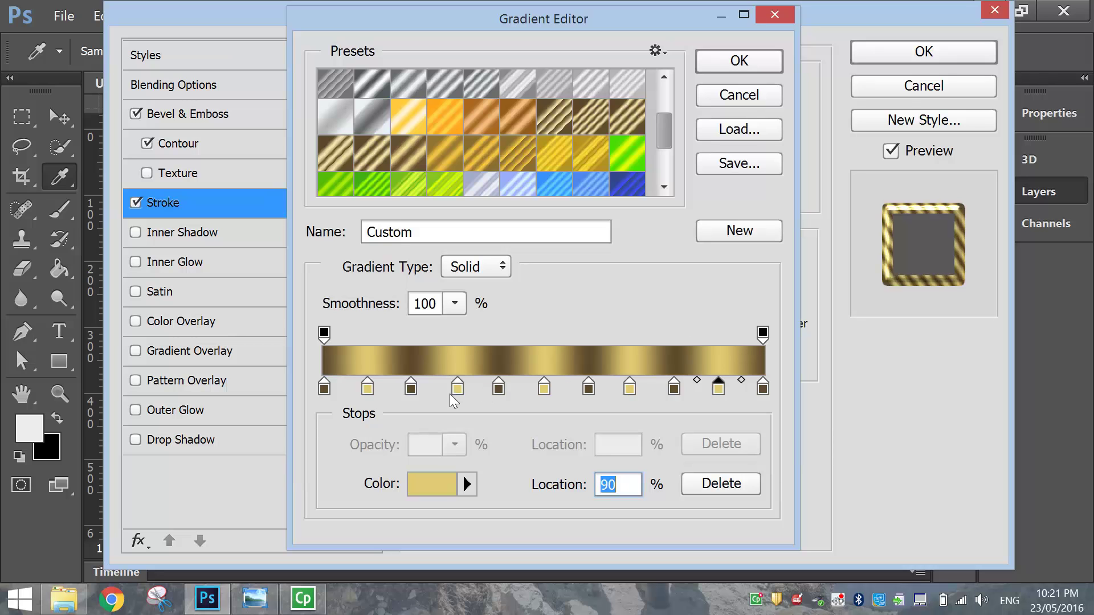
left_click(720, 58)
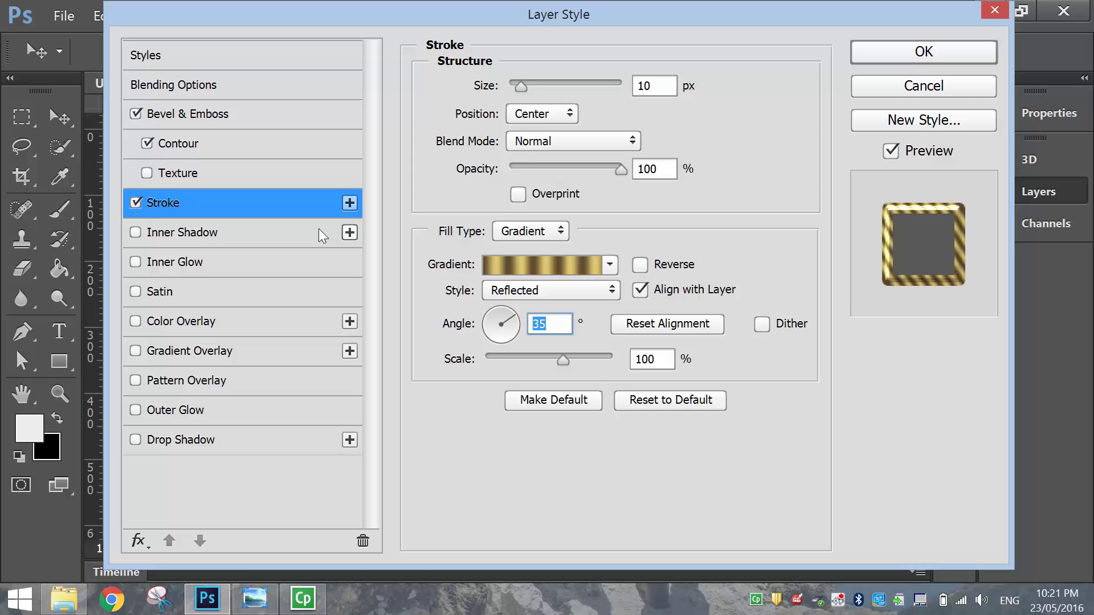
Step: Add an Inner Shadow with 50% opacity, a distance of 0 px and a size of 1 px
left_click(173, 233)
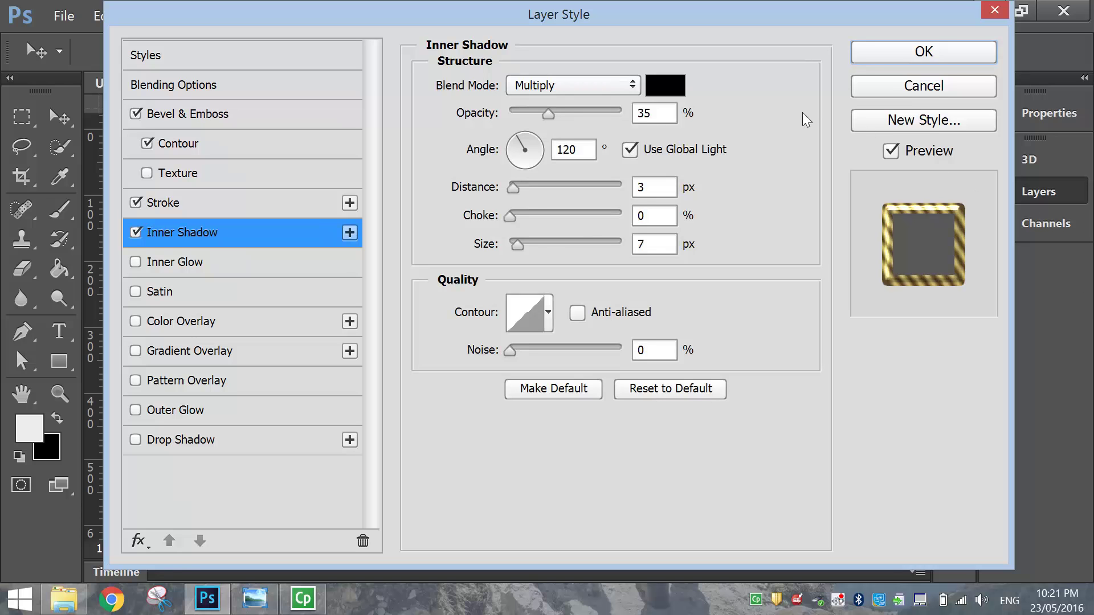
double_click(644, 113)
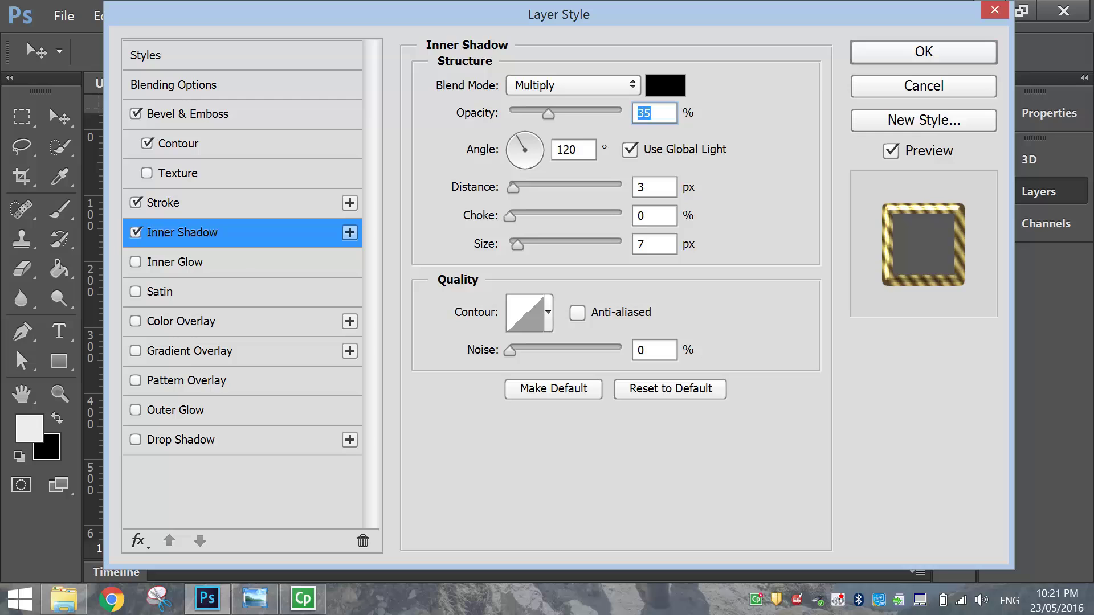
type("50")
left_click_drag(651, 188, 628, 188)
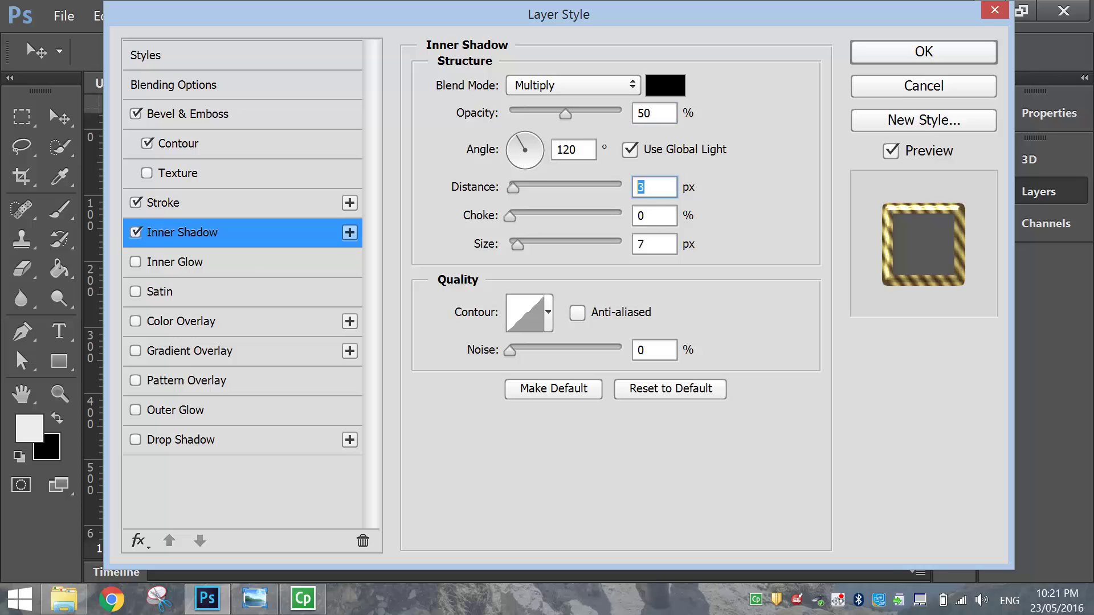
type("0")
left_click_drag(651, 244, 622, 246)
type("1")
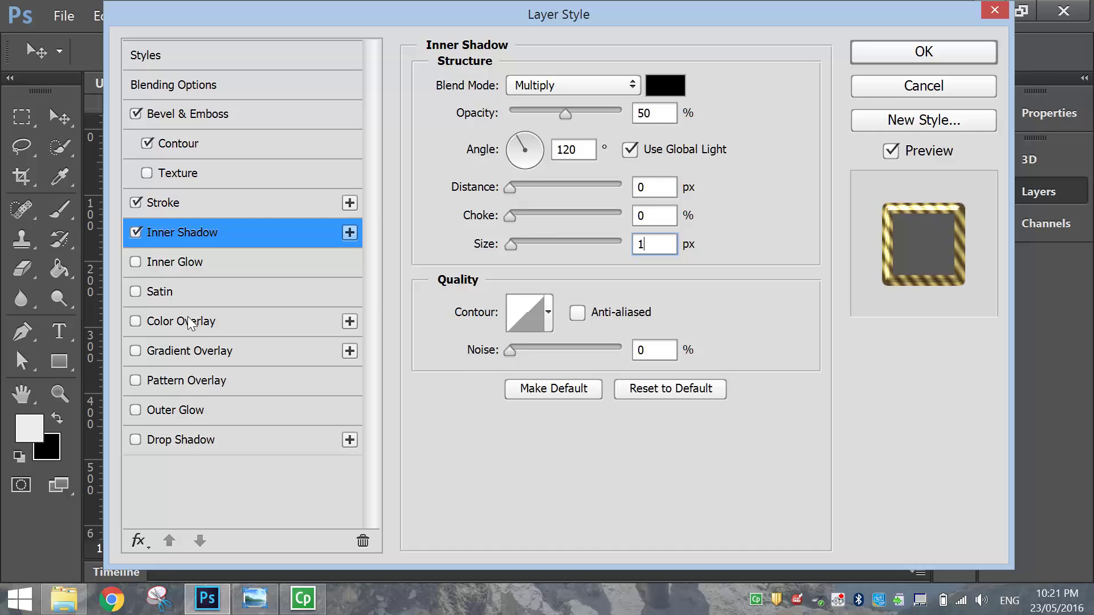
Step: Add a Gradient Overlay and start its gradient from the Yellow, Violet, Orange, Blue preset
left_click(197, 350)
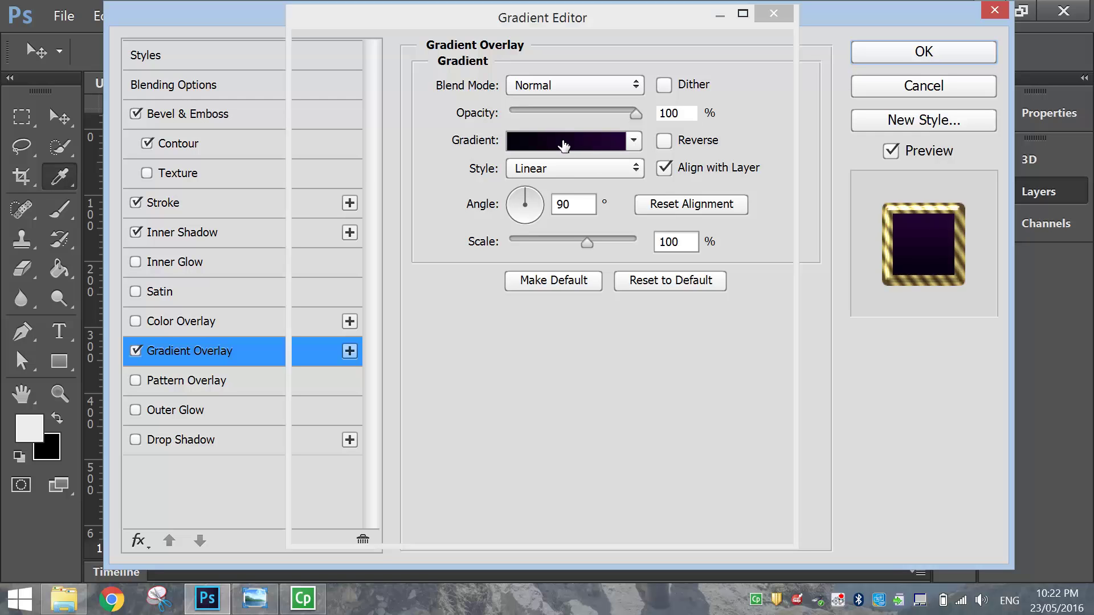
left_click(573, 143)
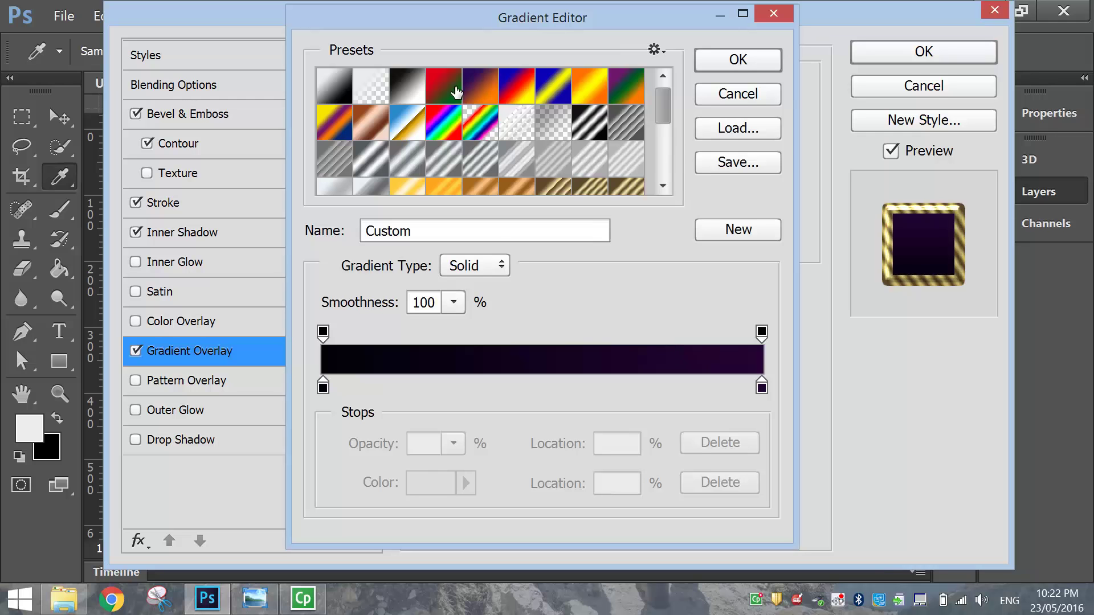
left_click(328, 122)
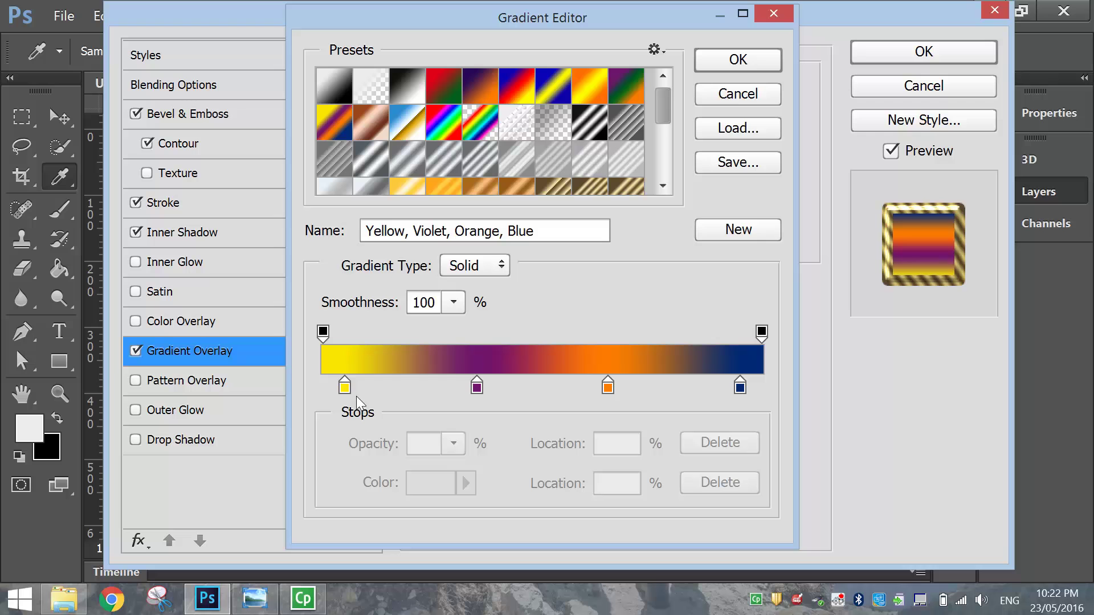
Step: Set the overlay gradient's yellow stop at 5% to the color ede1b1
left_click(344, 386)
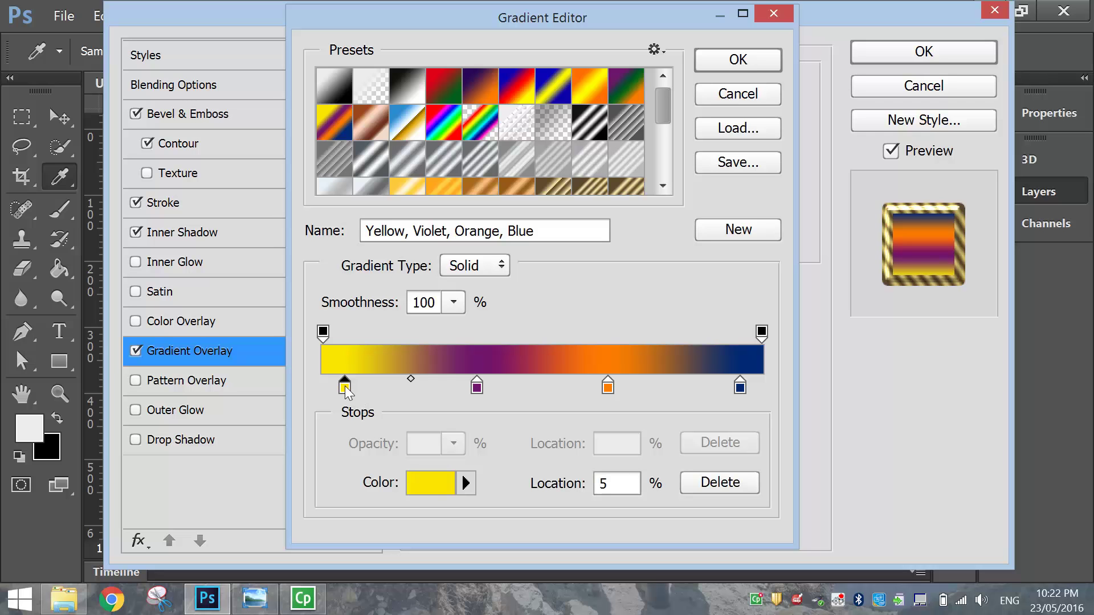
left_click(436, 482)
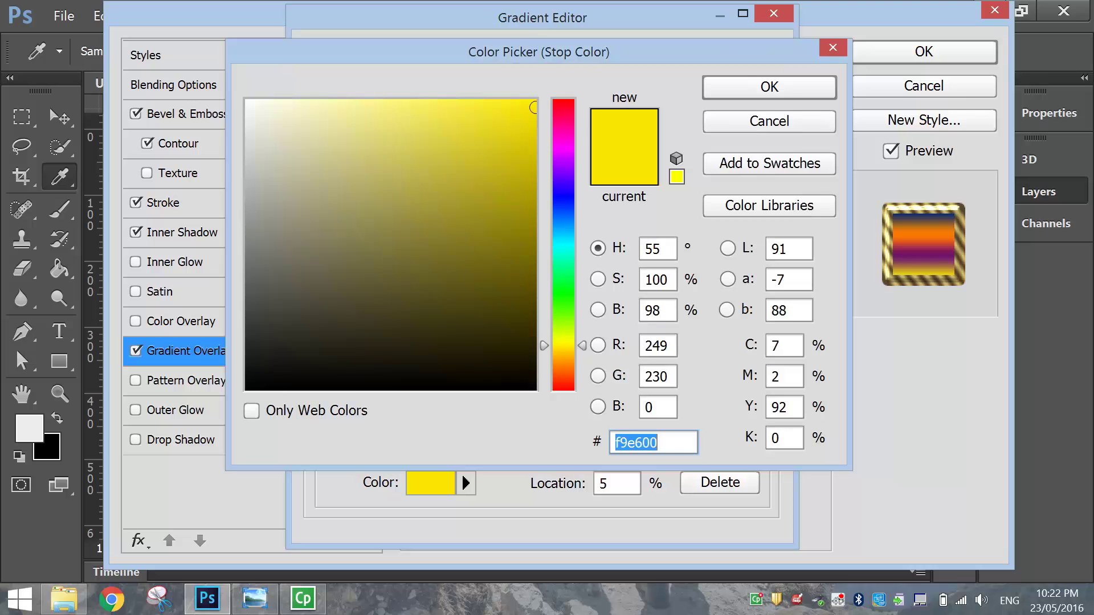
type("ed")
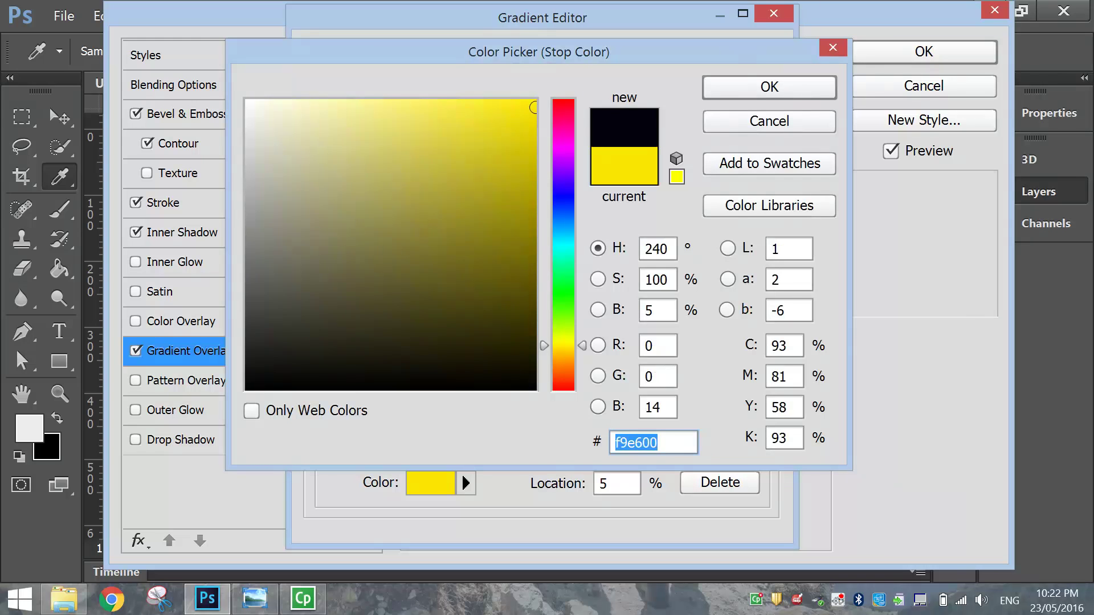
type("e1b1")
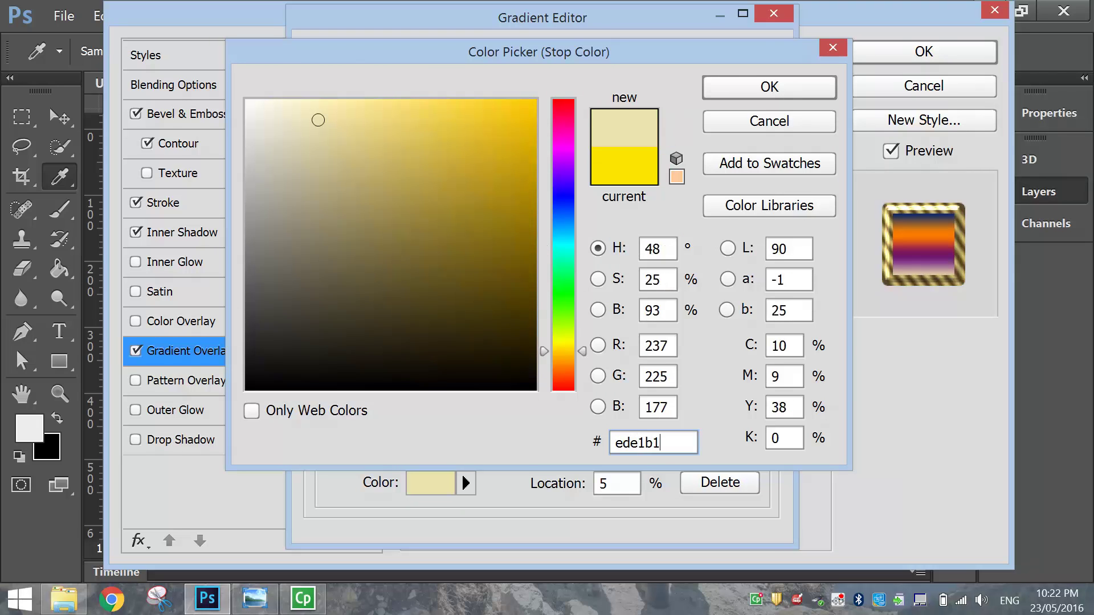
left_click(808, 87)
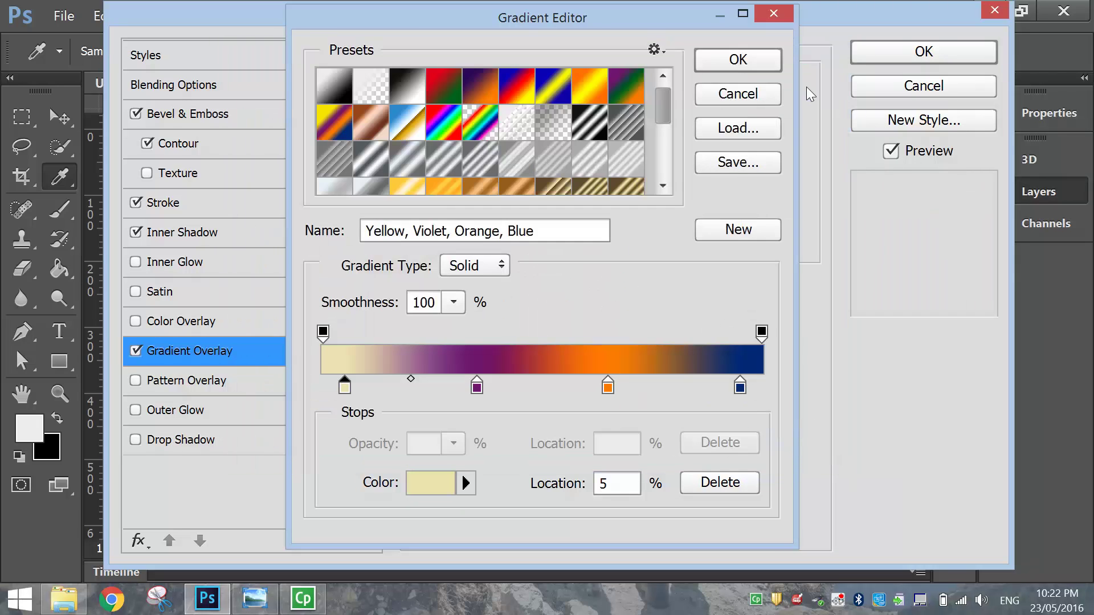
left_click(606, 483)
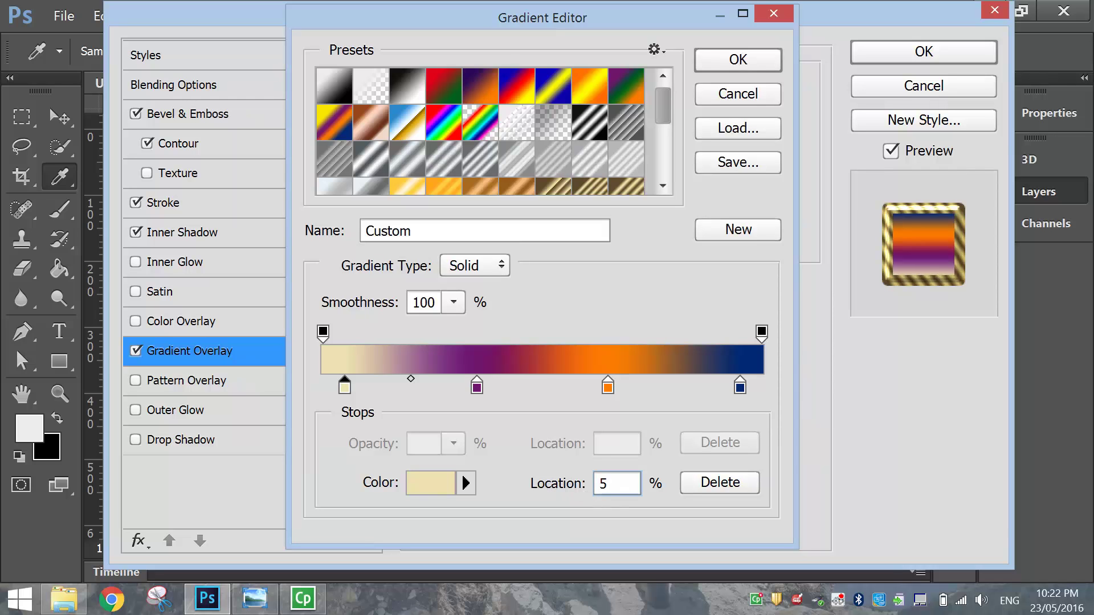
Step: Set the overlay gradient's purple stop to the color ecd98f and its location to 75%
left_click(477, 387)
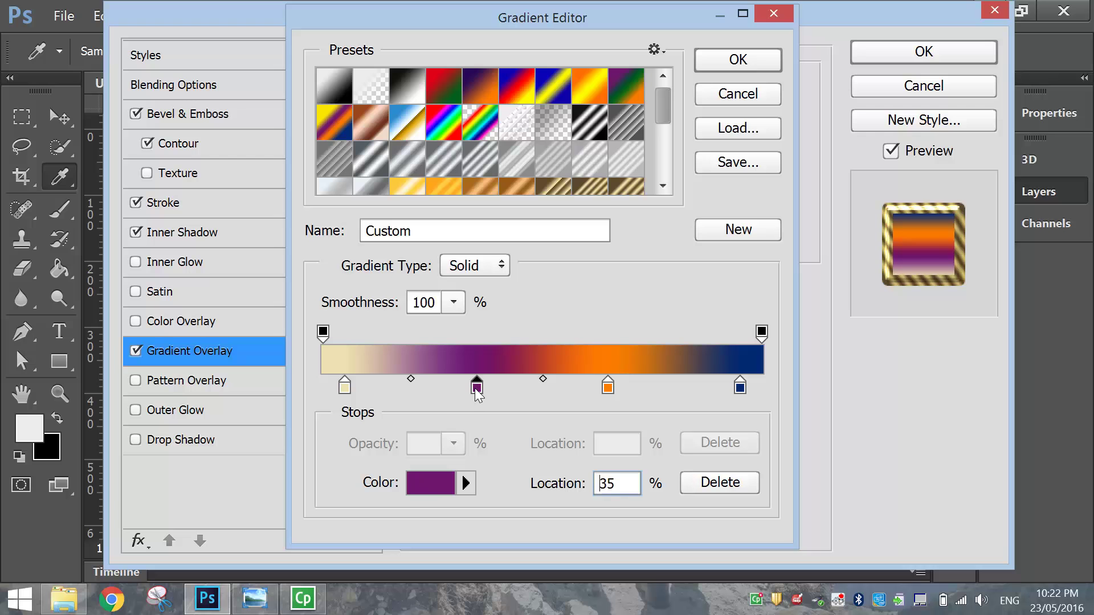
left_click(426, 484)
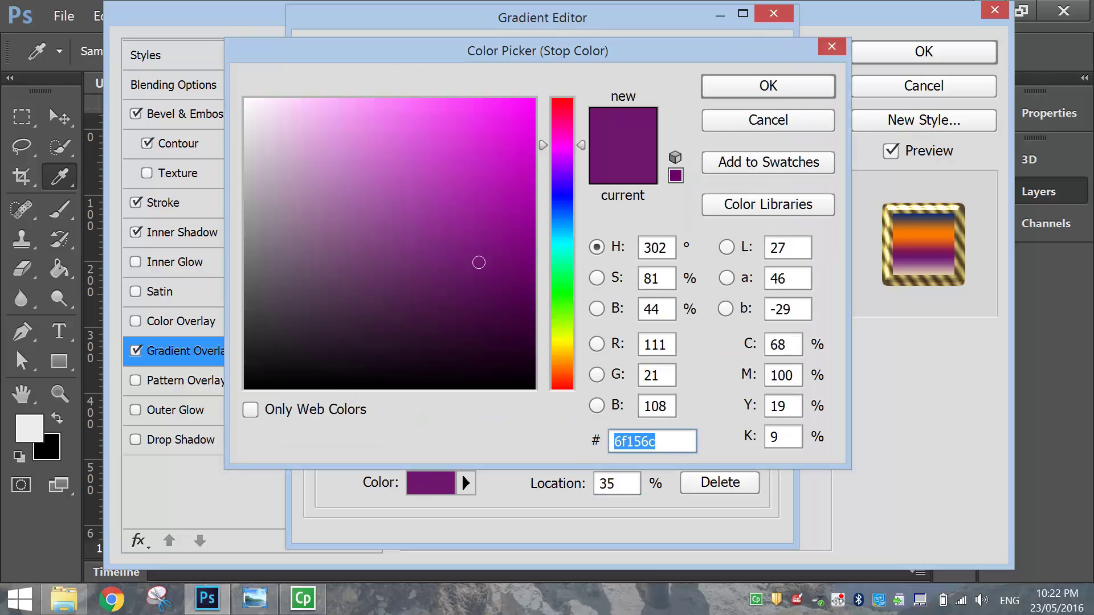
type("e")
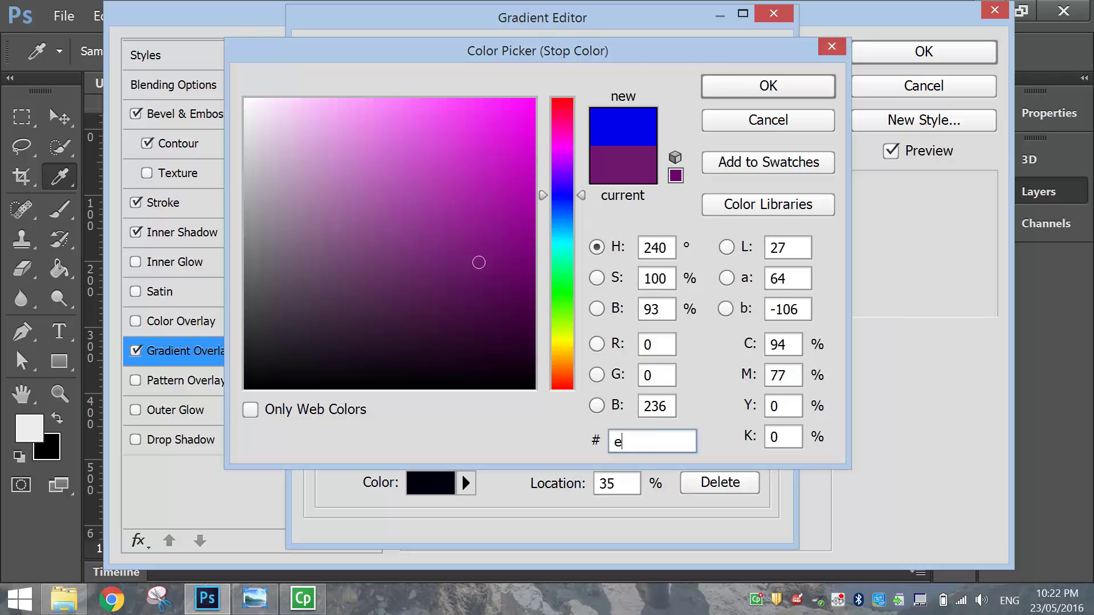
type("cd98f")
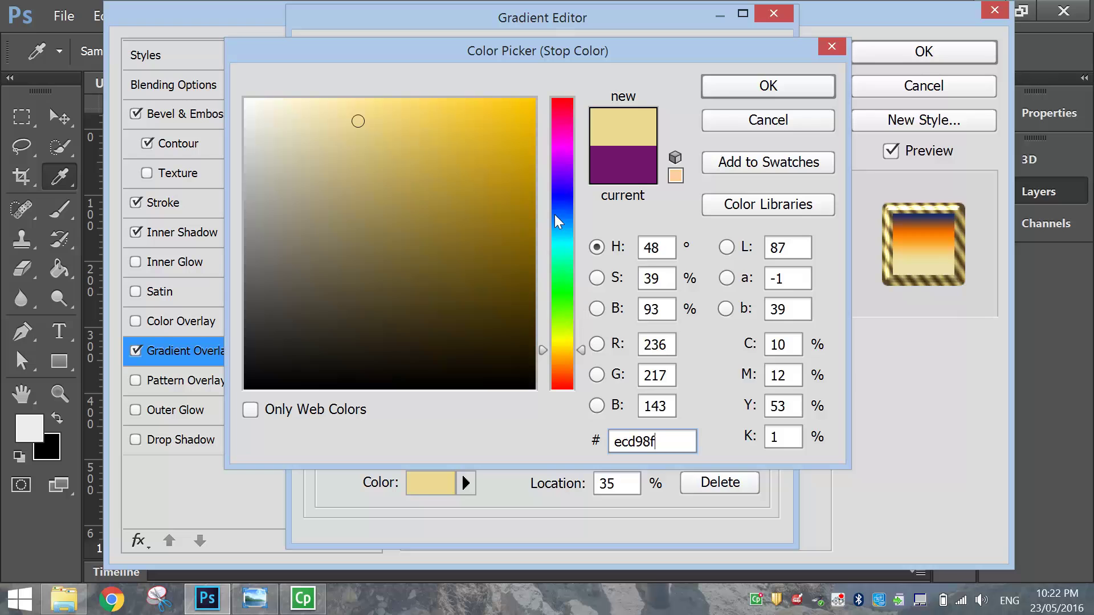
left_click(723, 81)
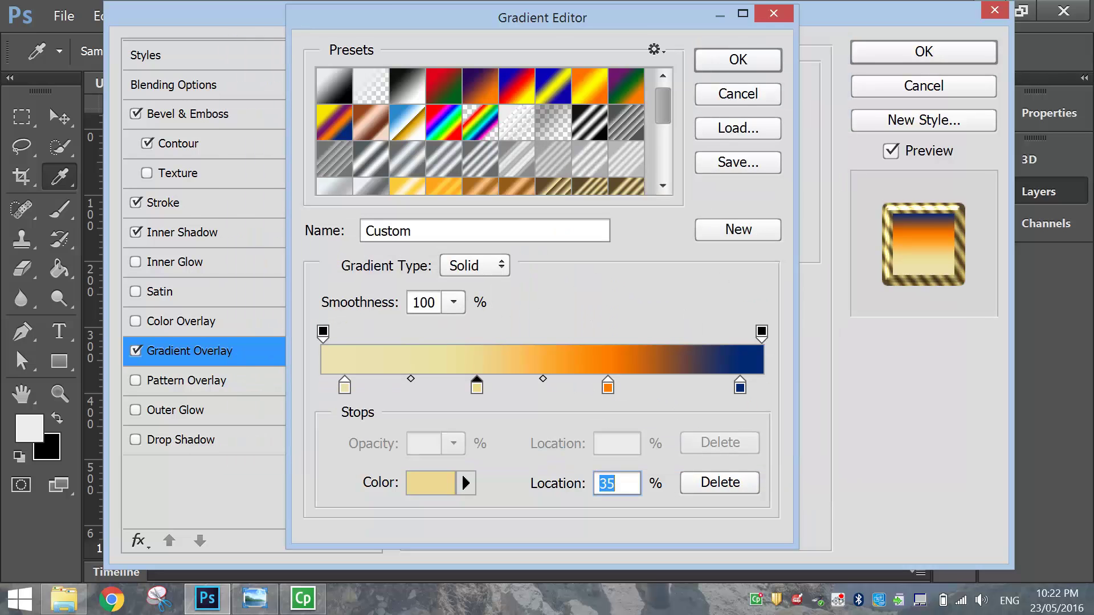
type("75")
left_click_drag(620, 484, 583, 484)
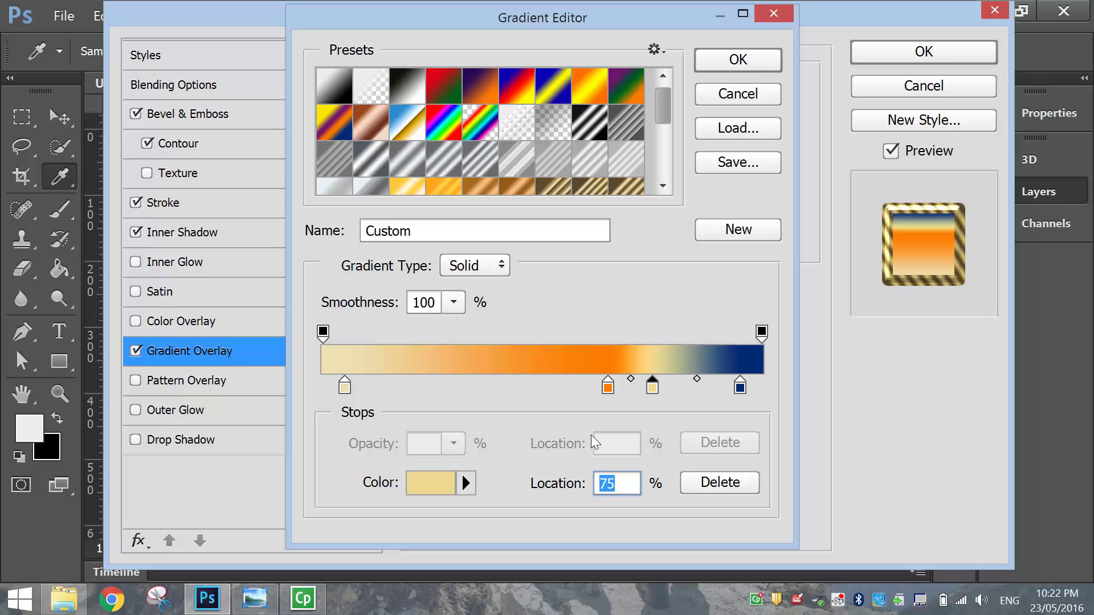
Step: Change the overlay gradient's orange stop to the color e1ca71 and its location to 88%
left_click(606, 388)
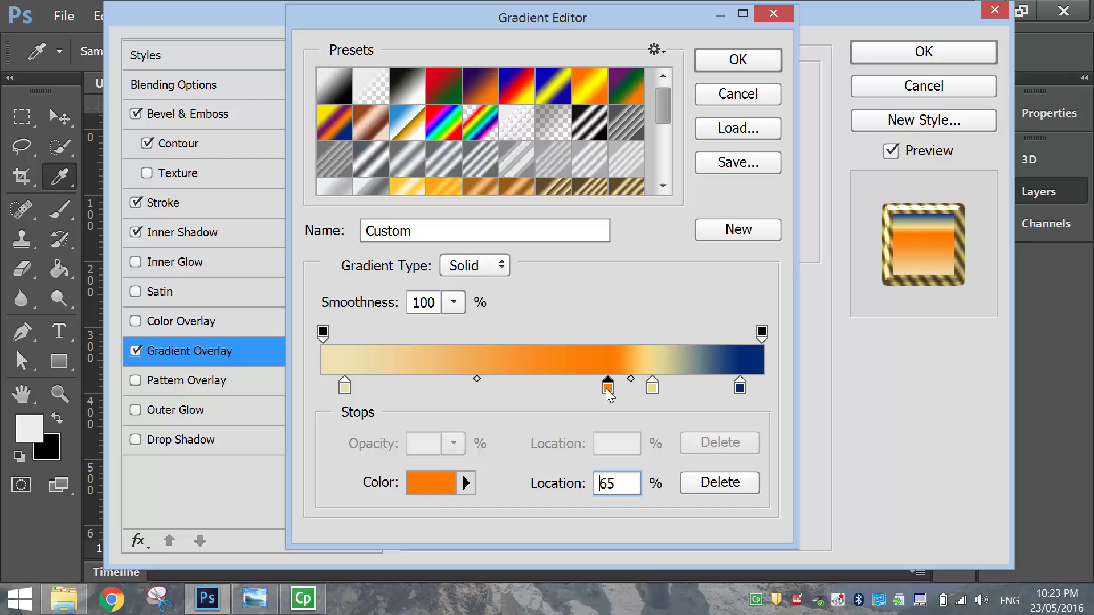
left_click(430, 489)
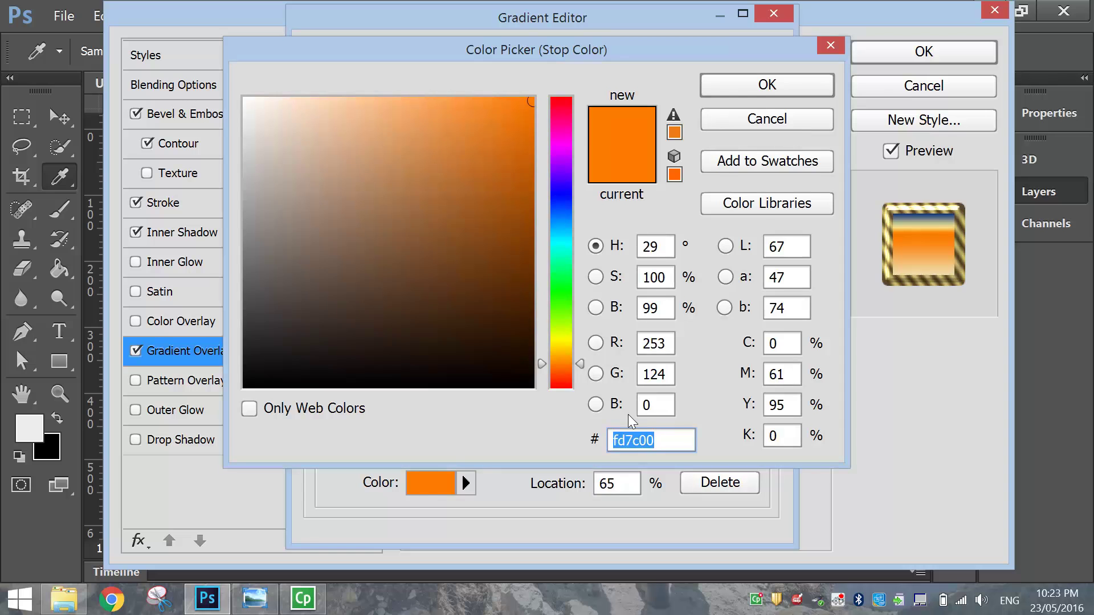
type("e1")
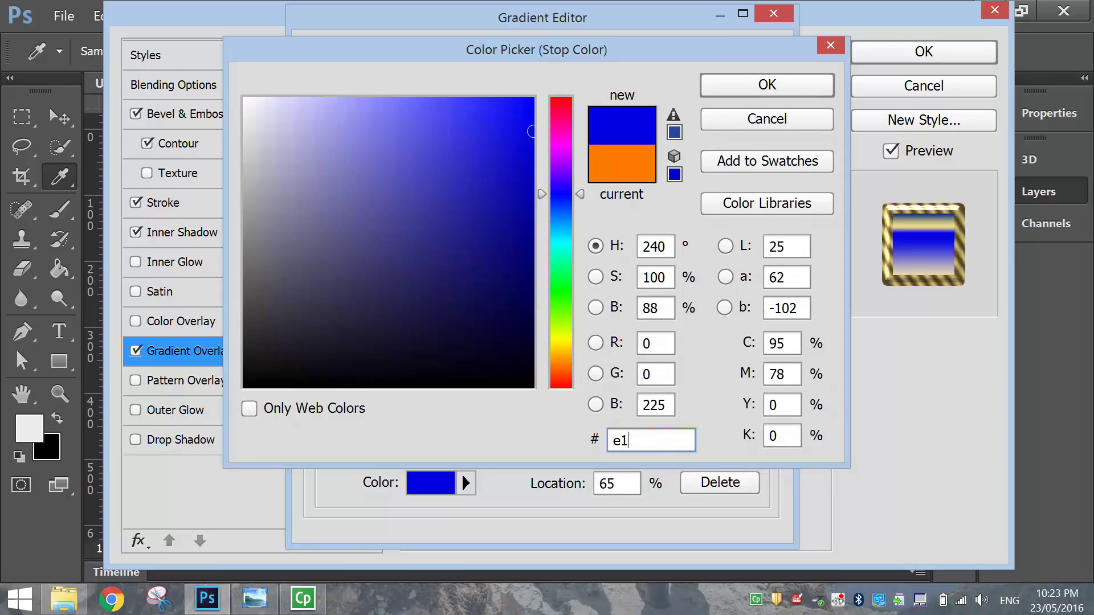
type("ca7")
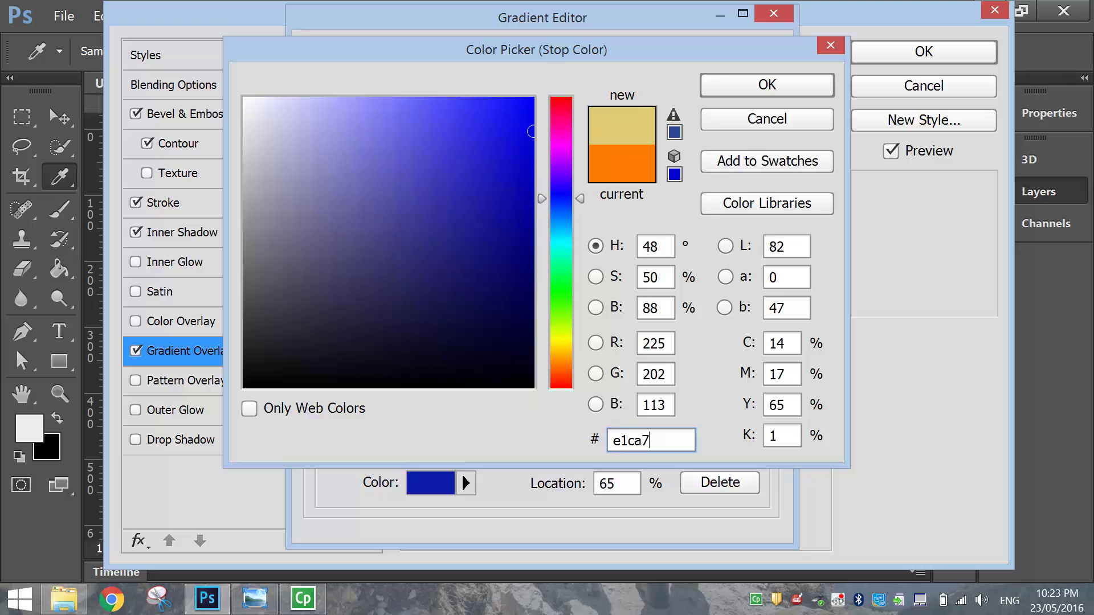
type("1")
left_click(753, 87)
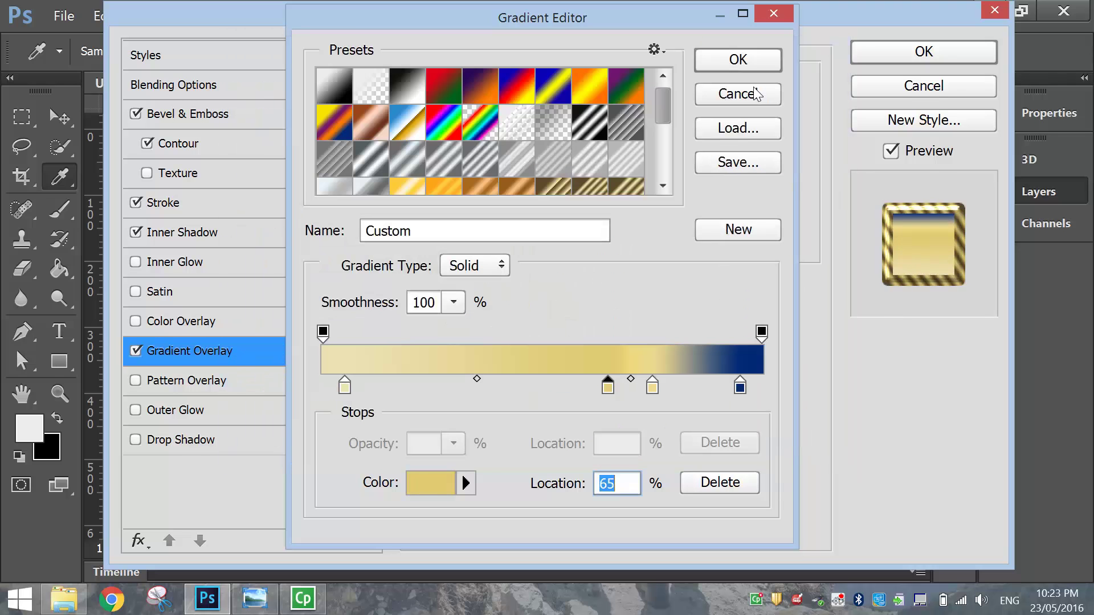
type("88")
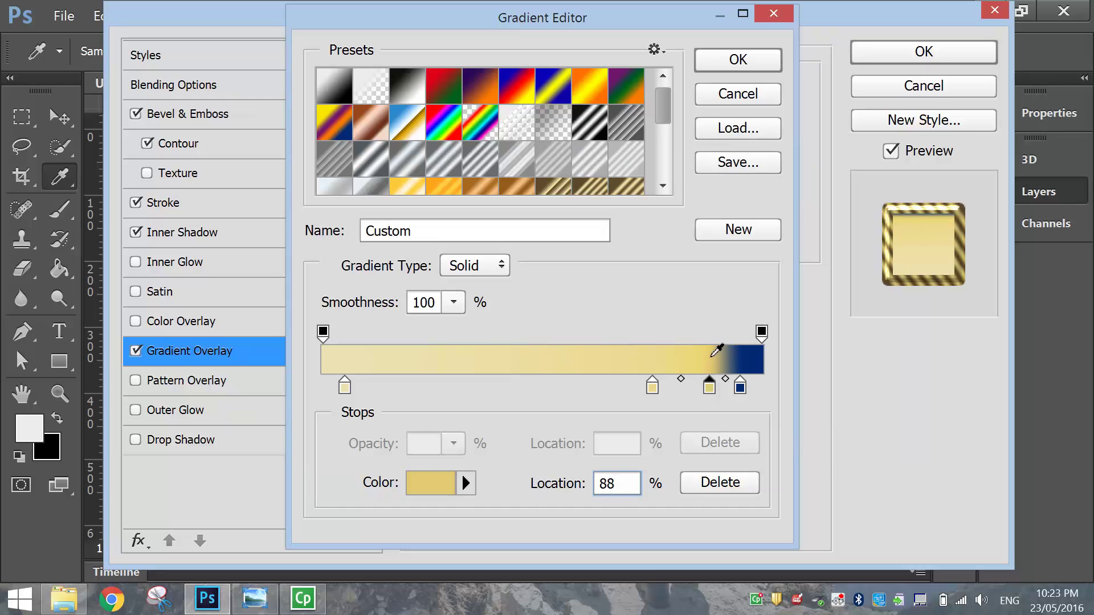
Step: Recolor the overlay gradient's dark blue stop as be8936 and set its location to 100%
left_click(740, 388)
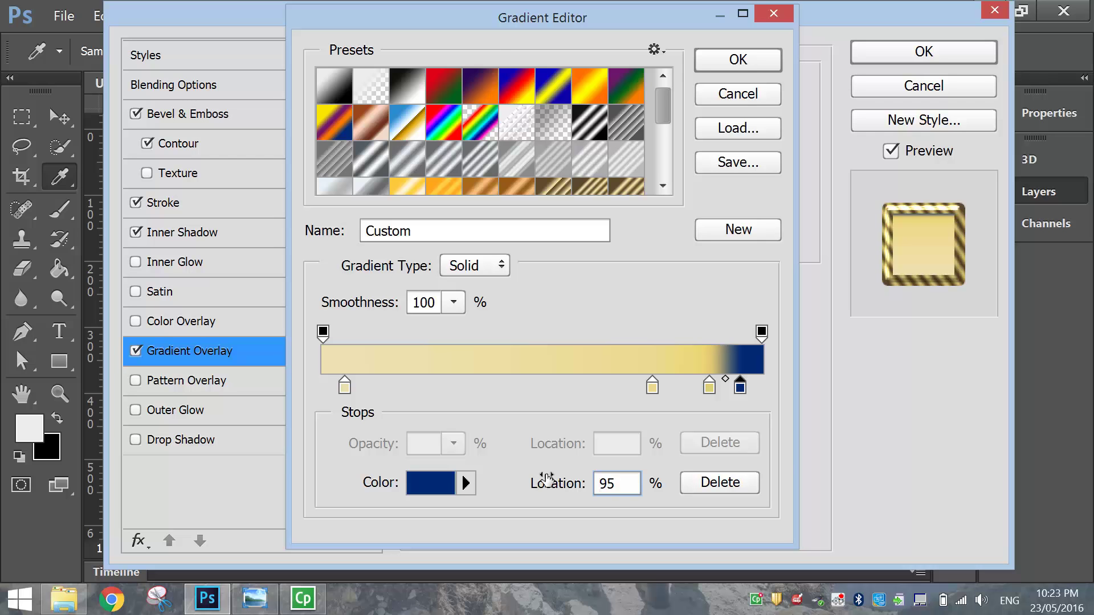
left_click(433, 483)
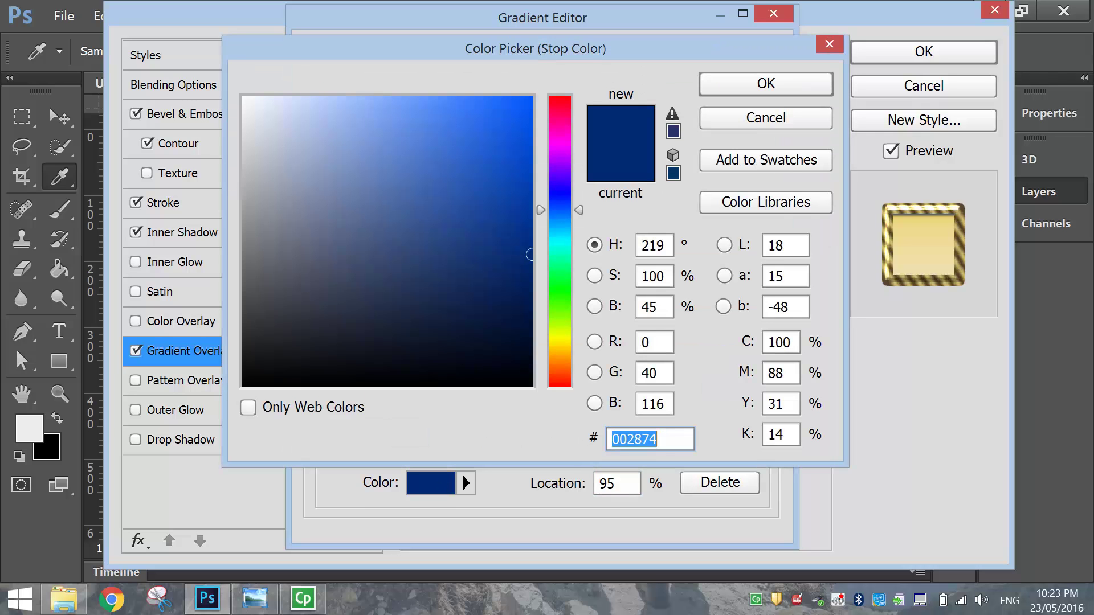
type("be")
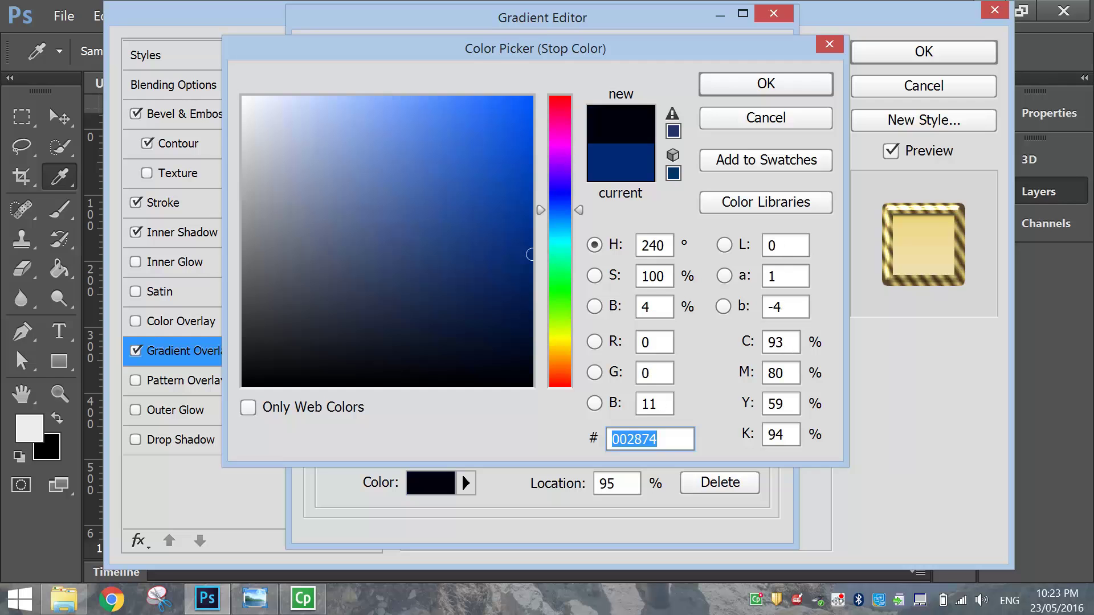
type("893")
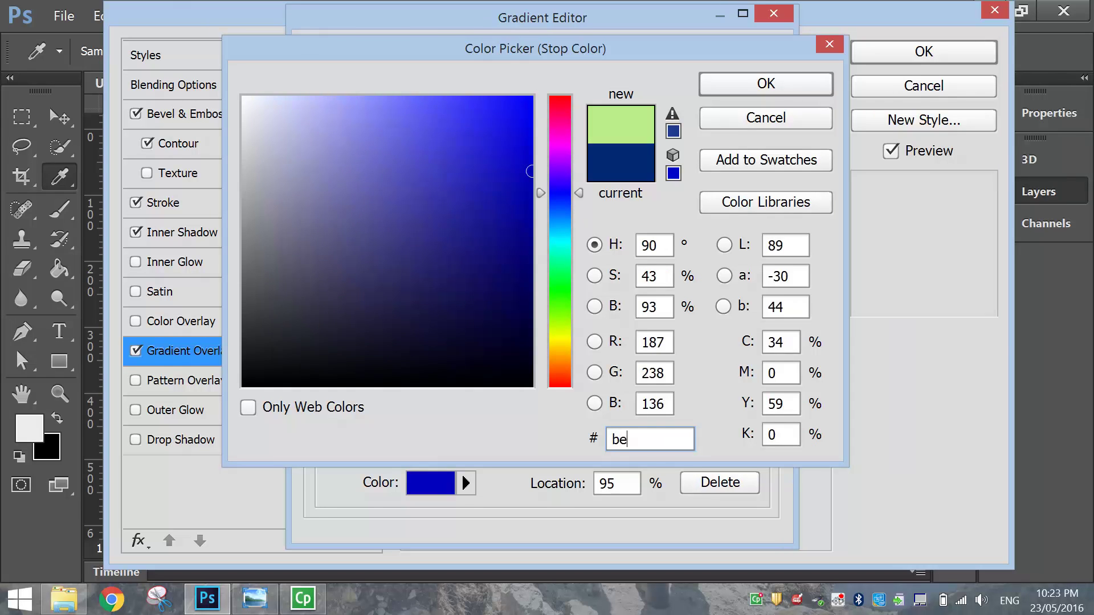
type("6")
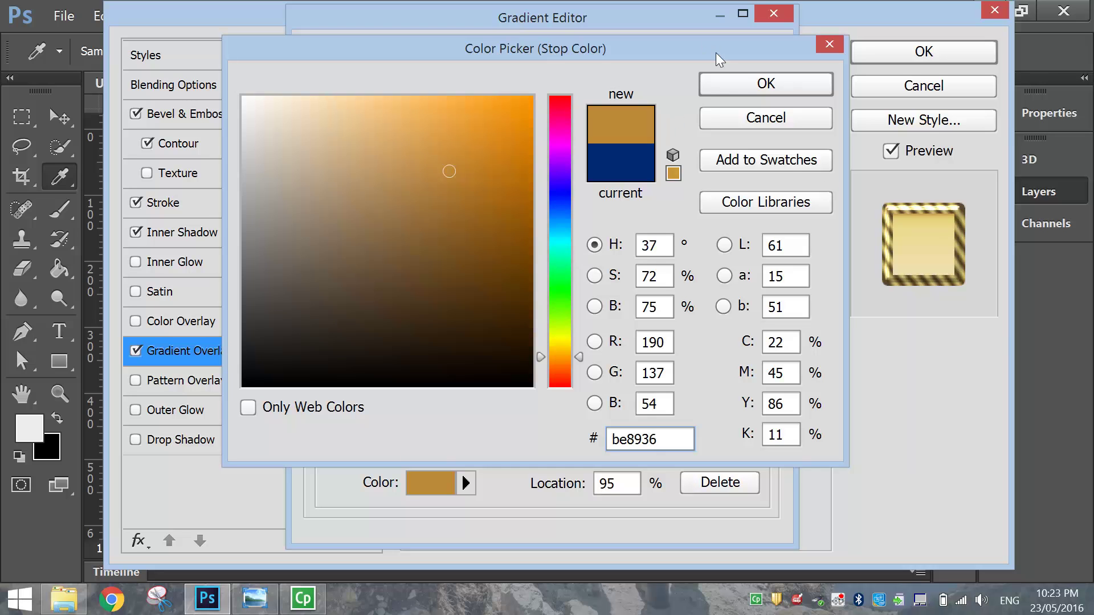
left_click(733, 83)
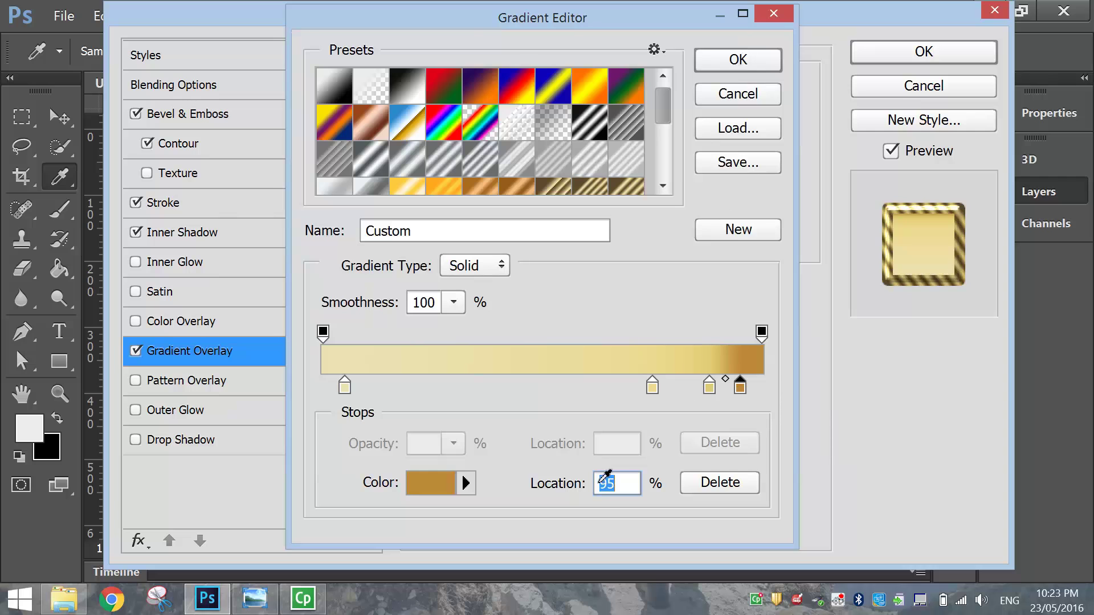
type("100")
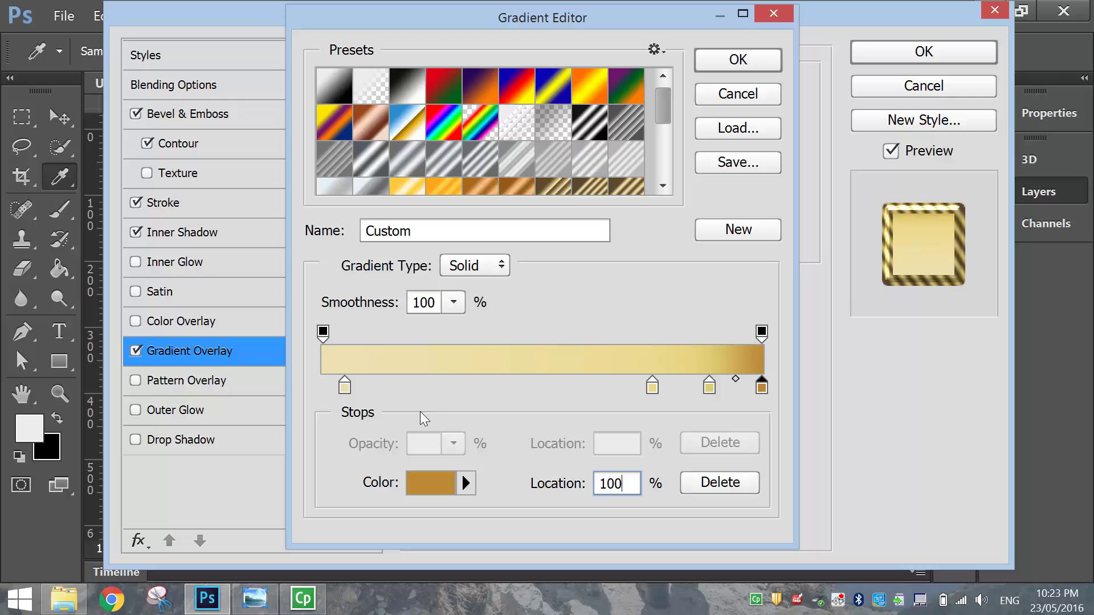
Step: Set the location of the gradient's starting opacity stop to 5%, then accept the gradient and the STAR WARS layer style
left_click(322, 330)
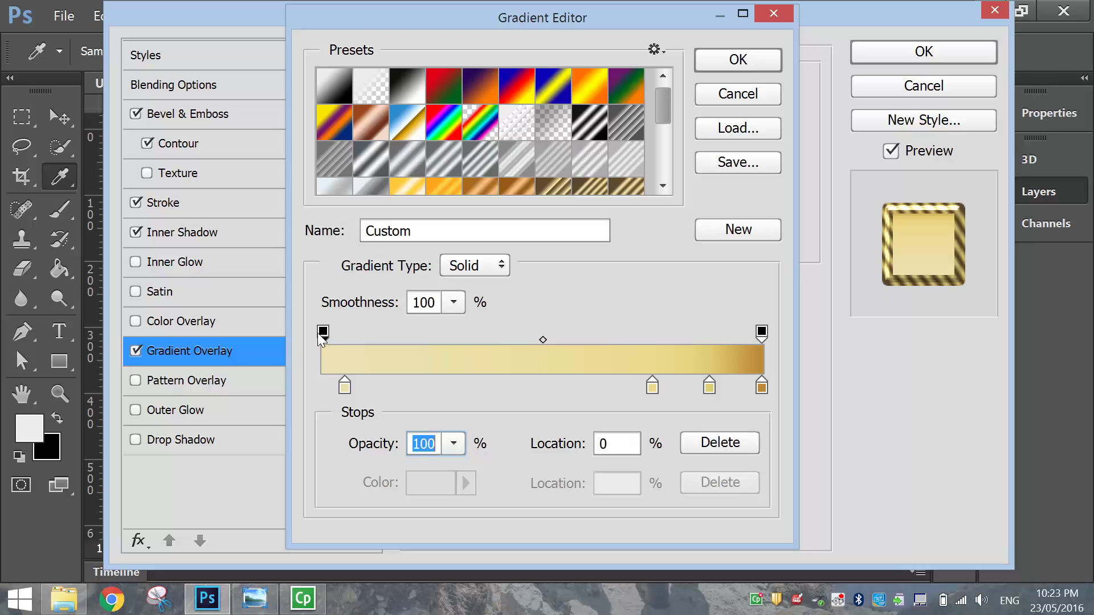
key("Tab")
type("5")
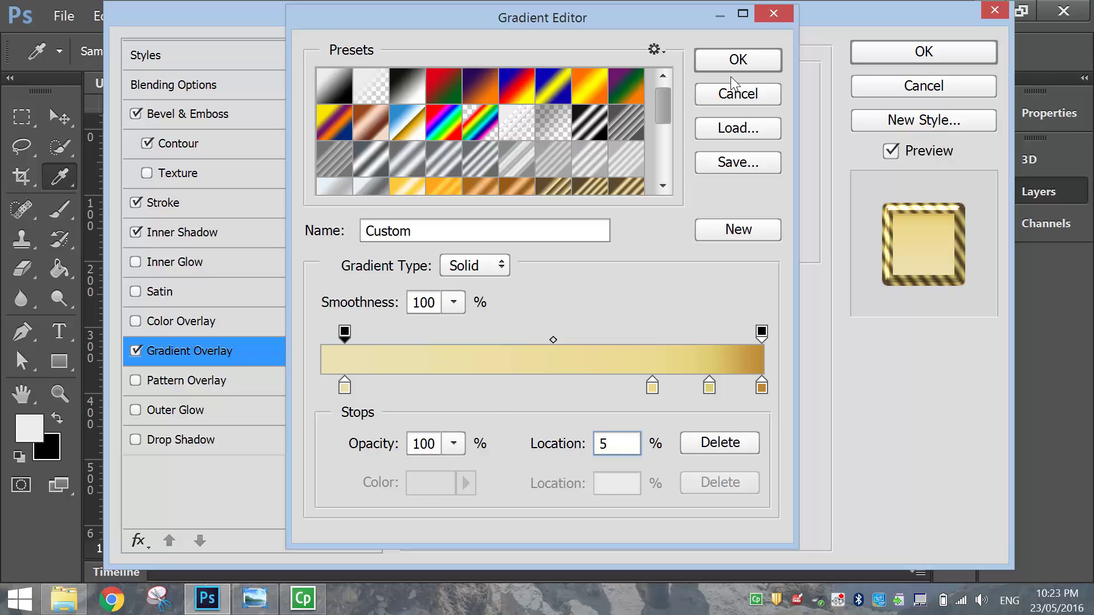
left_click(732, 60)
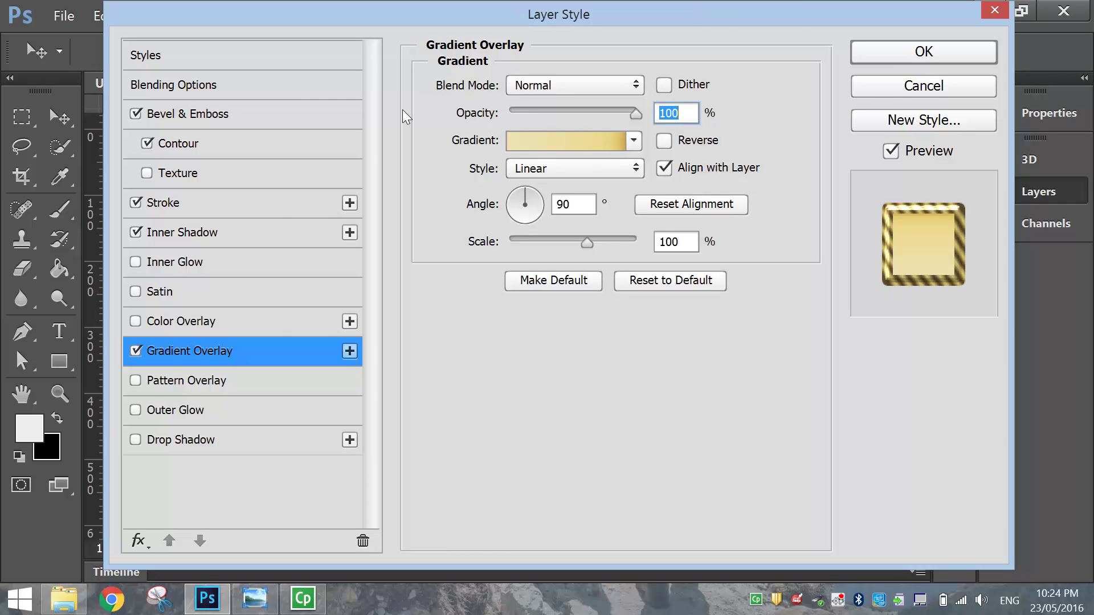
left_click(877, 55)
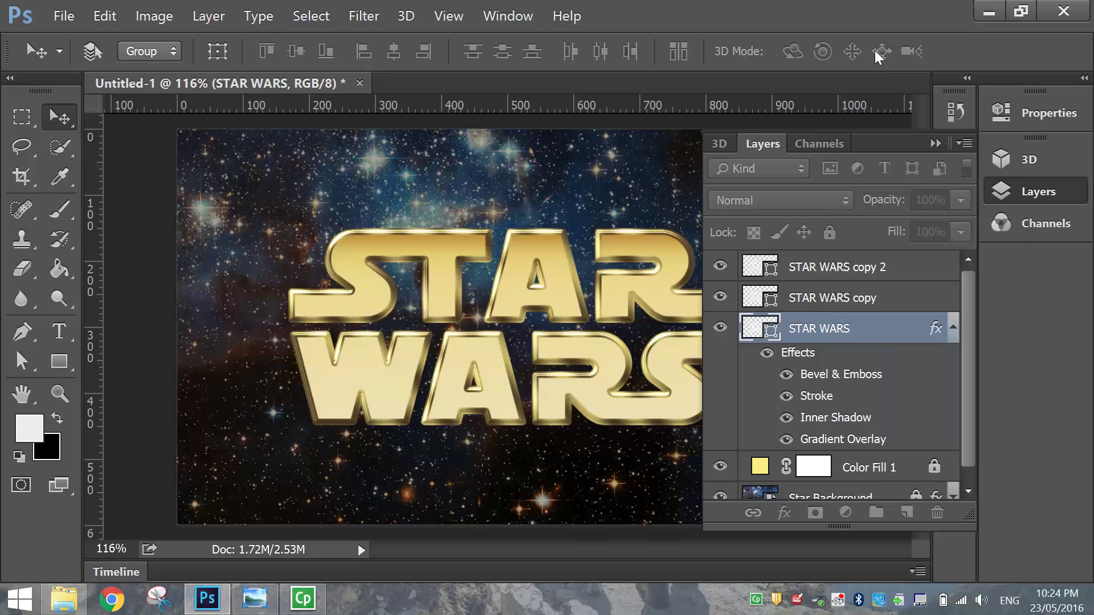
left_click(935, 144)
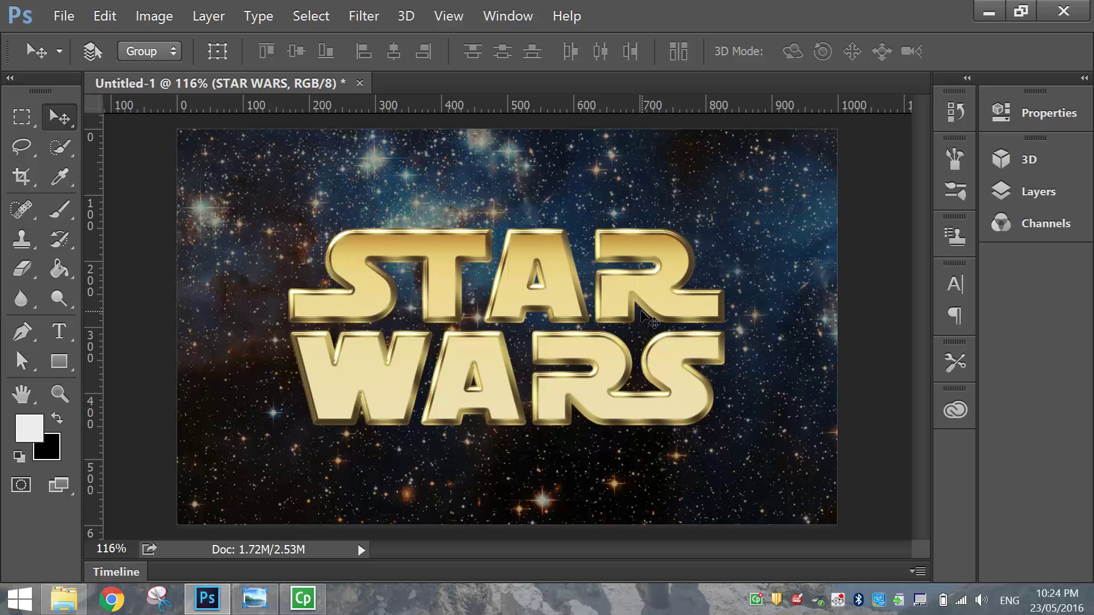
Step: Add a Stroke to the STAR WARS copy layer with the Overlay blend mode and a gradient angle of 90°
left_click(1052, 204)
left_click(930, 232)
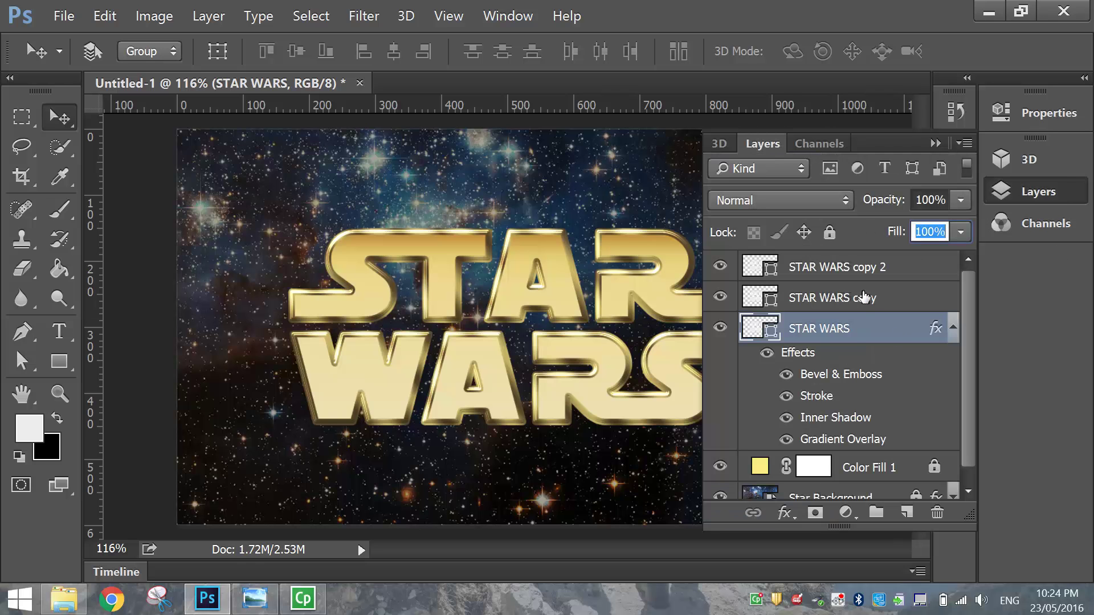
left_click(887, 299)
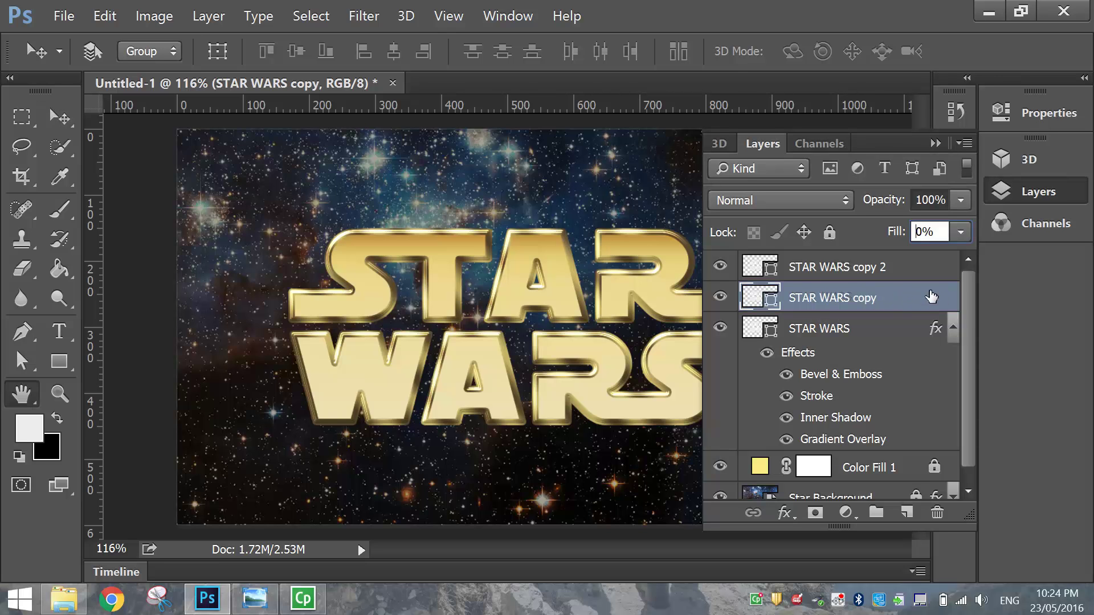
double_click(914, 301)
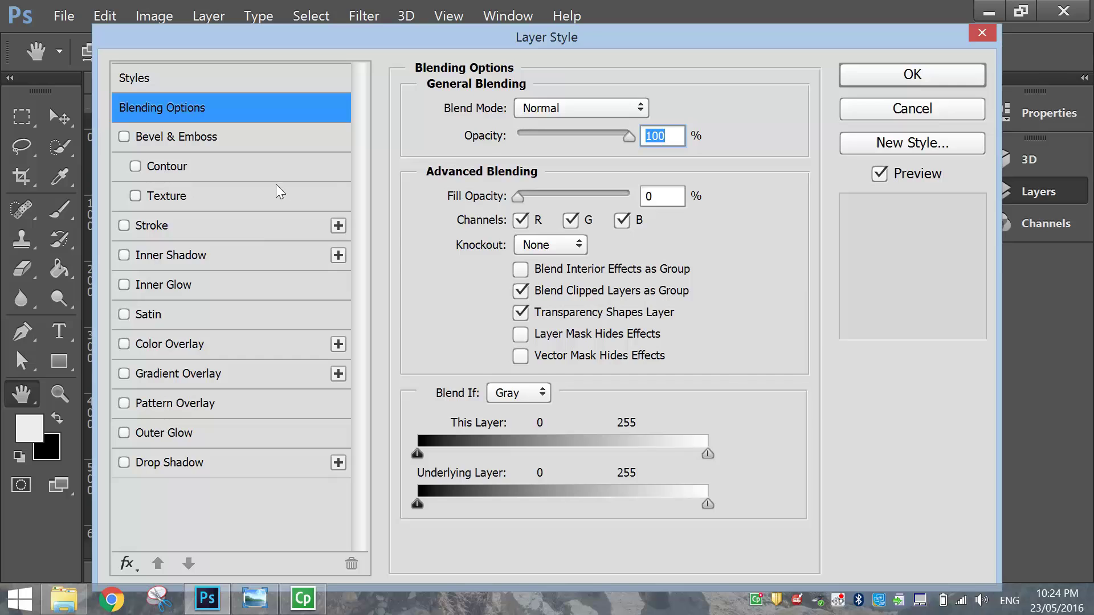
left_click(187, 228)
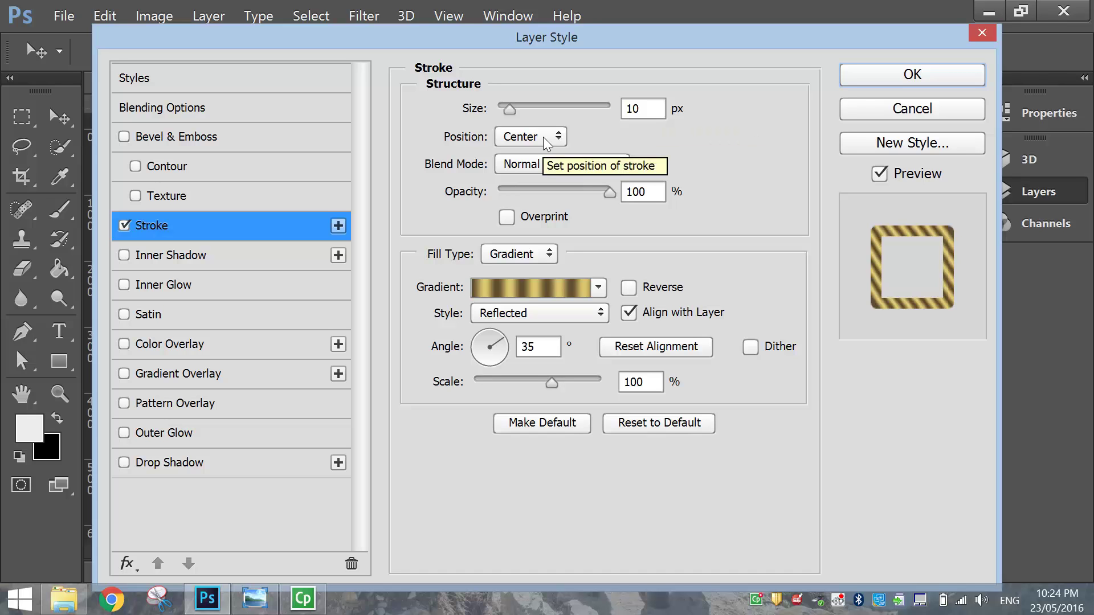
left_click(504, 168)
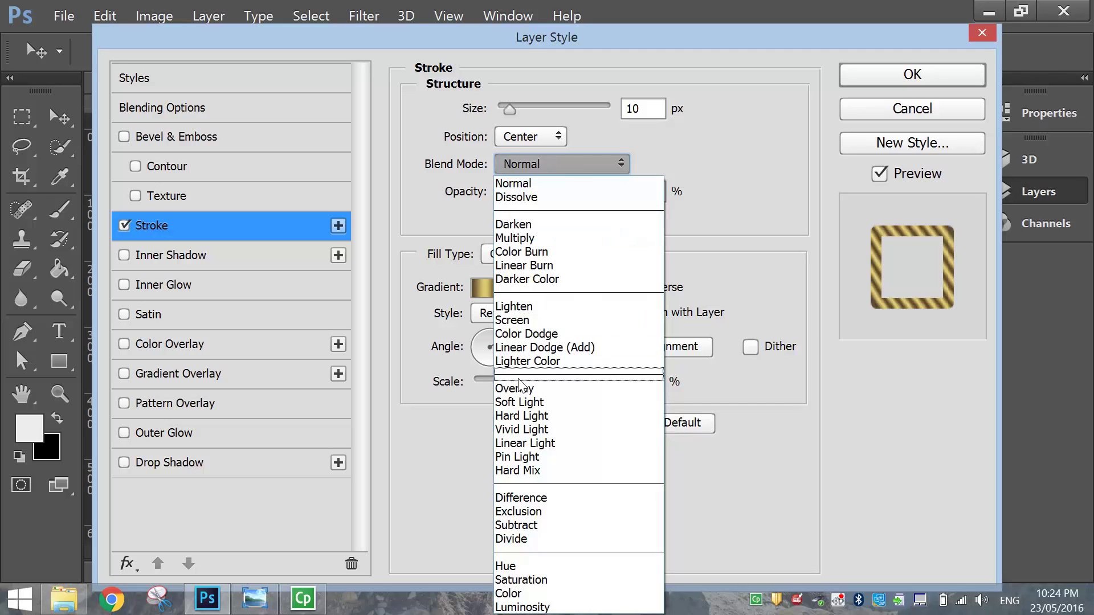
left_click(555, 389)
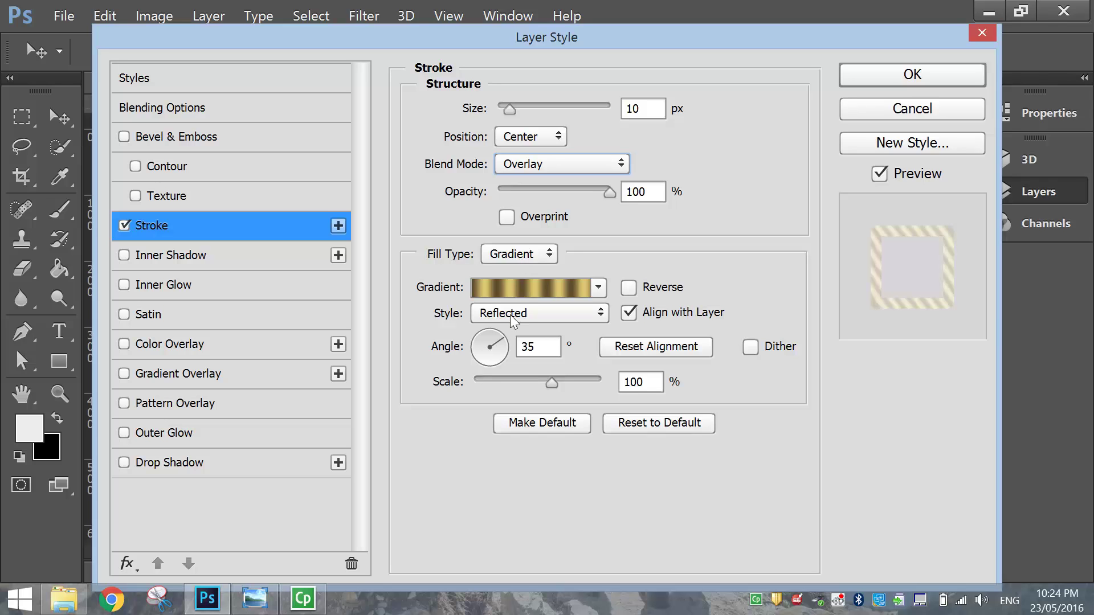
double_click(530, 347)
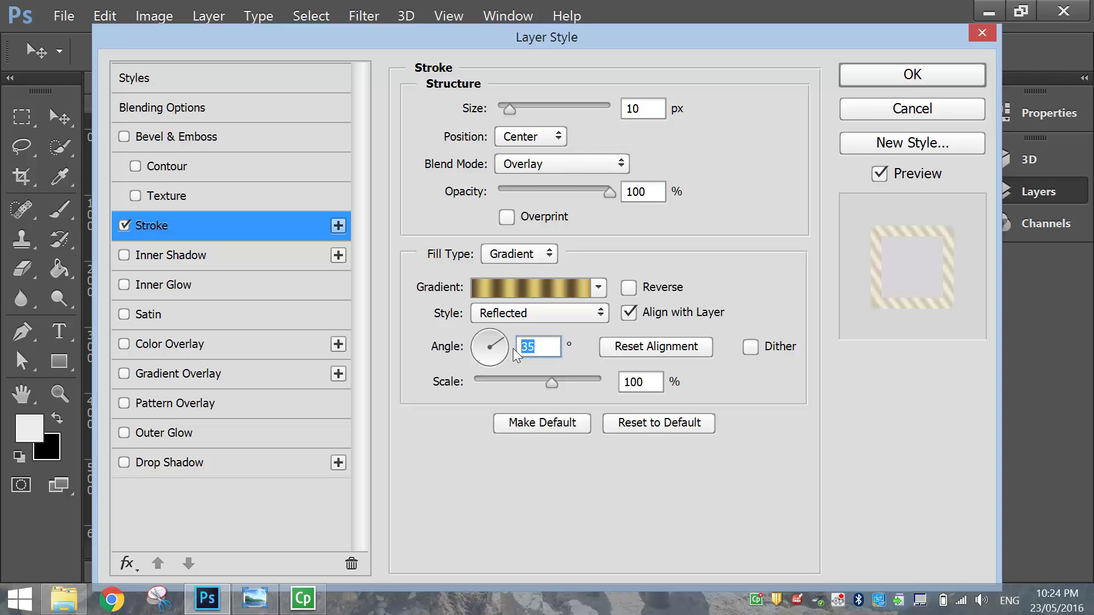
type("90")
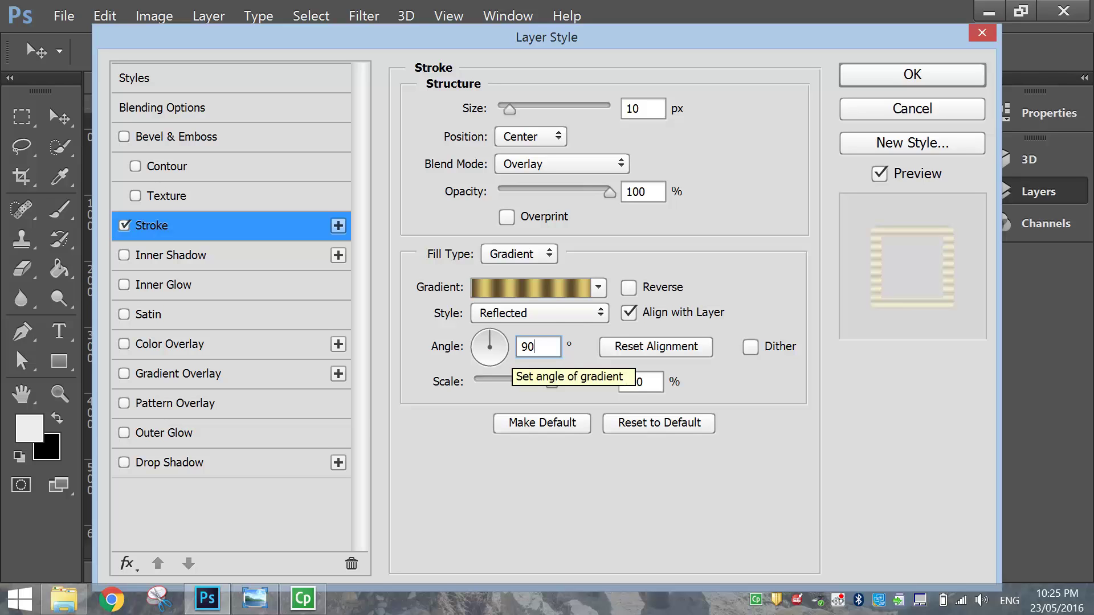
Step: Load the Chromes Gradient.grd file into the gradient presets for the stroke
left_click(541, 290)
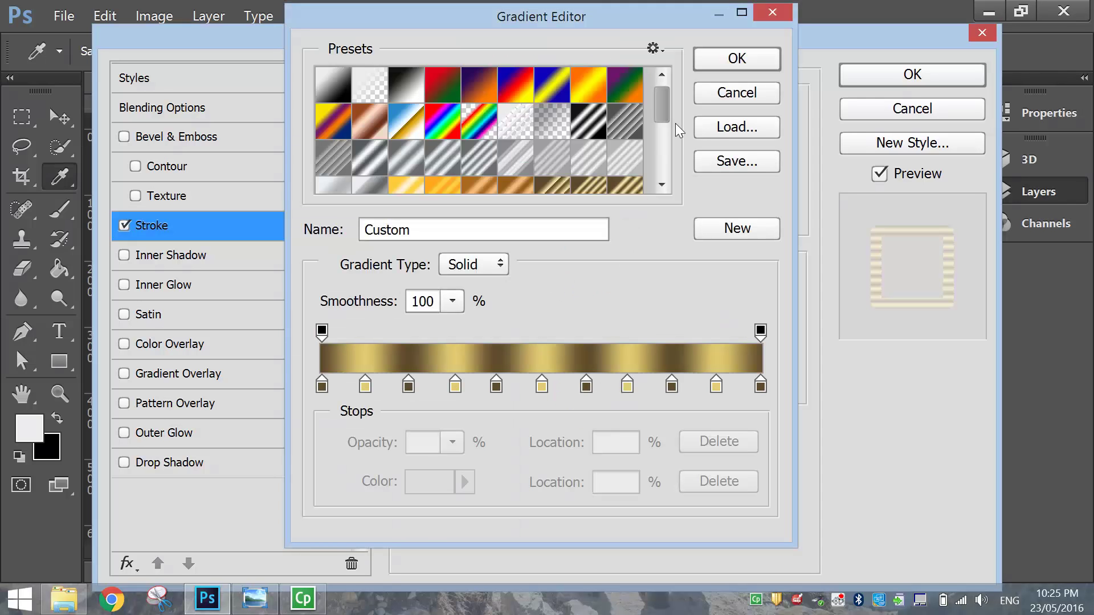
left_click(718, 128)
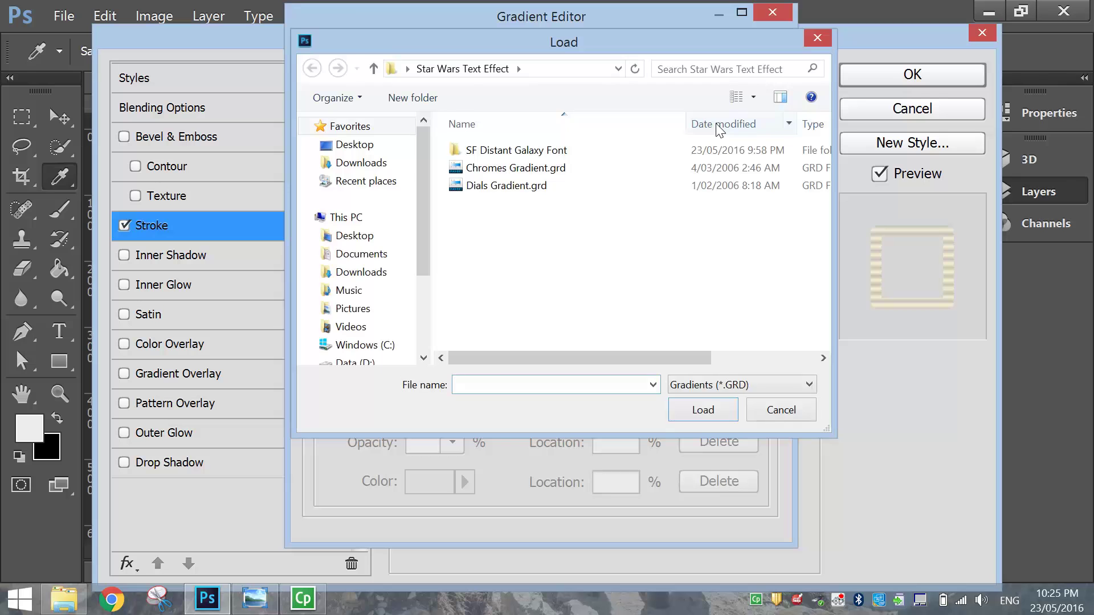
left_click(518, 173)
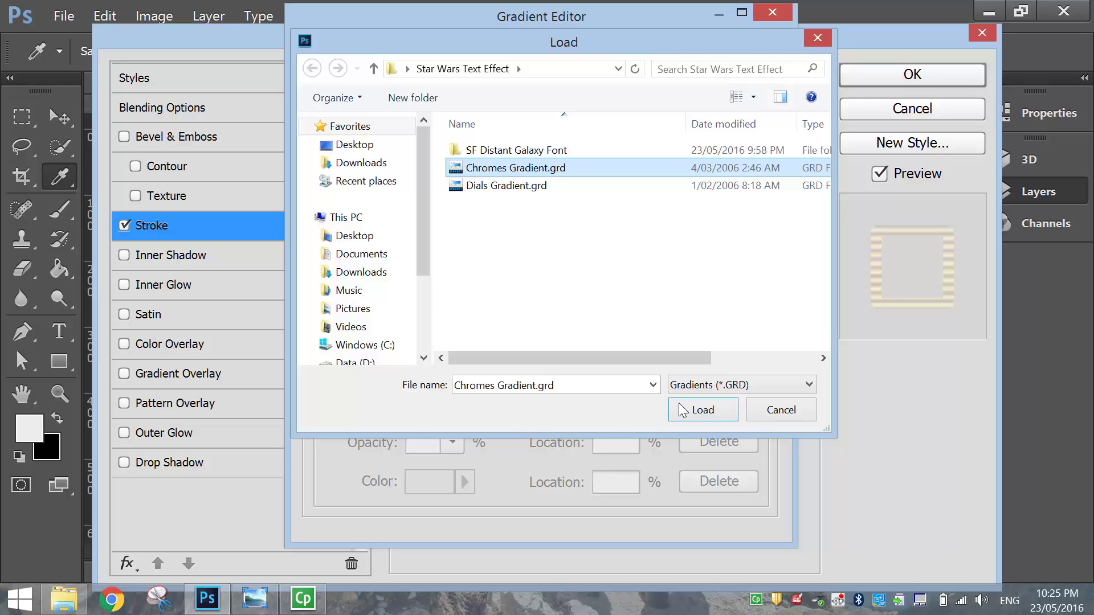
left_click(702, 409)
Step: Apply the faucet 110 gradient preset to the STAR WARS copy layer's stroke and check it on the canvas
left_click_drag(660, 94, 662, 121)
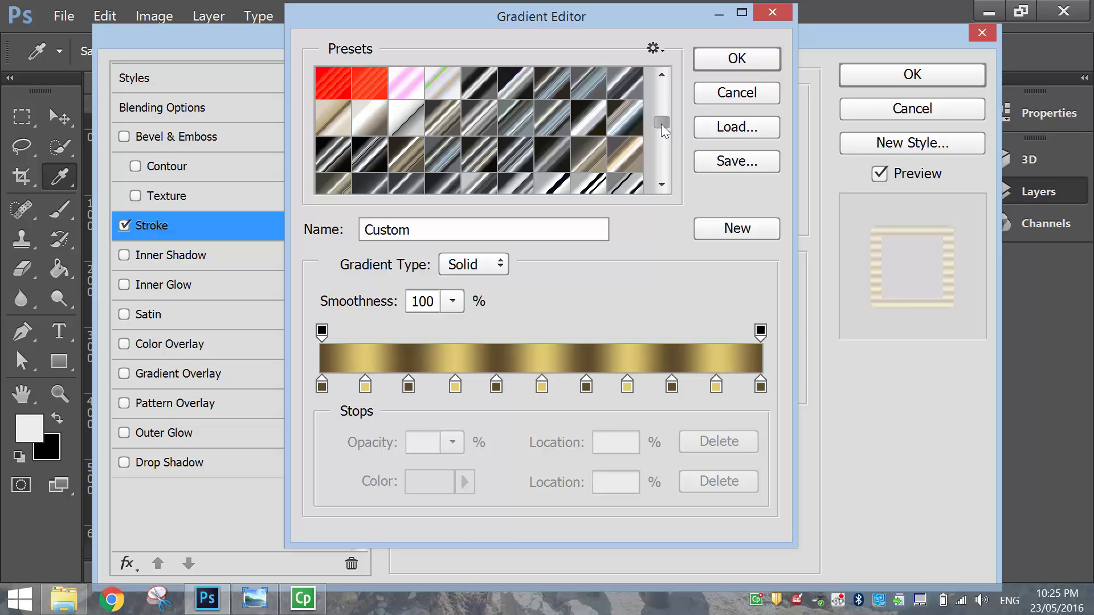
left_click_drag(661, 125, 661, 126)
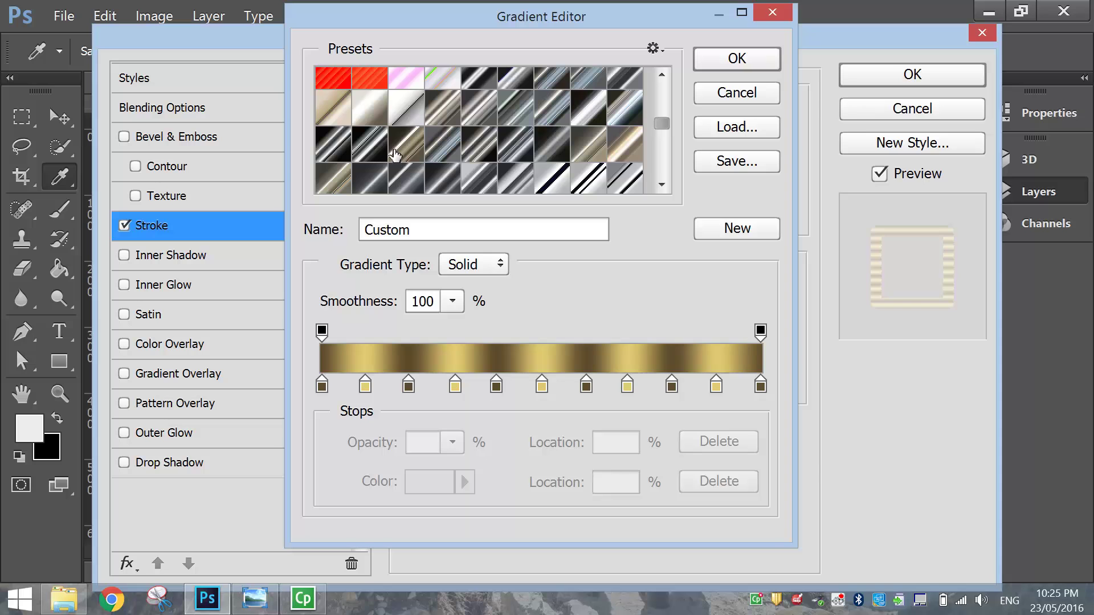
left_click(359, 145)
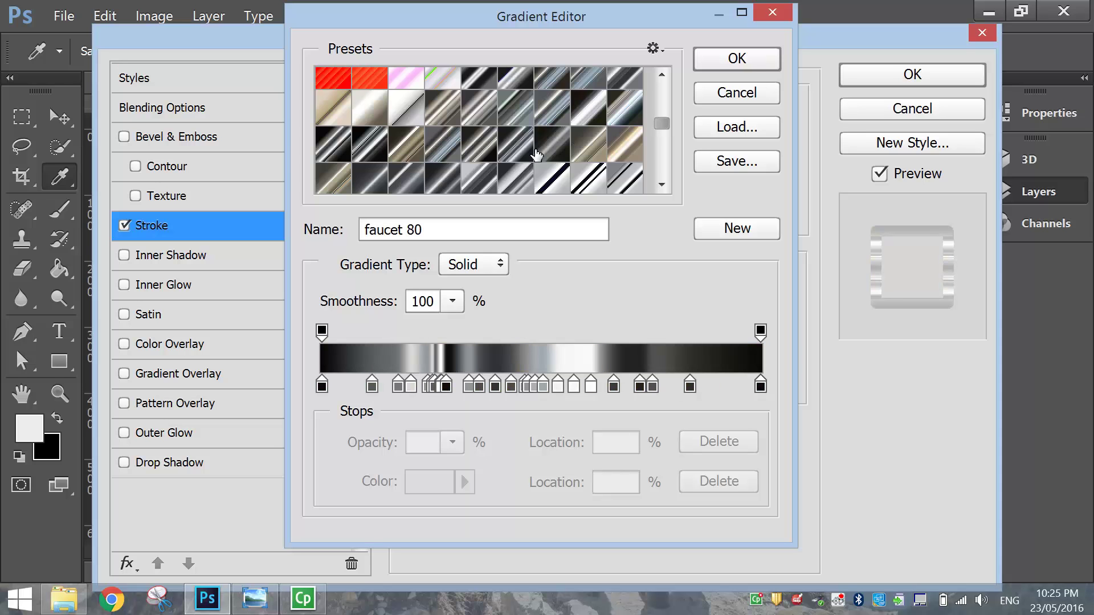
left_click(516, 147)
left_click(486, 147)
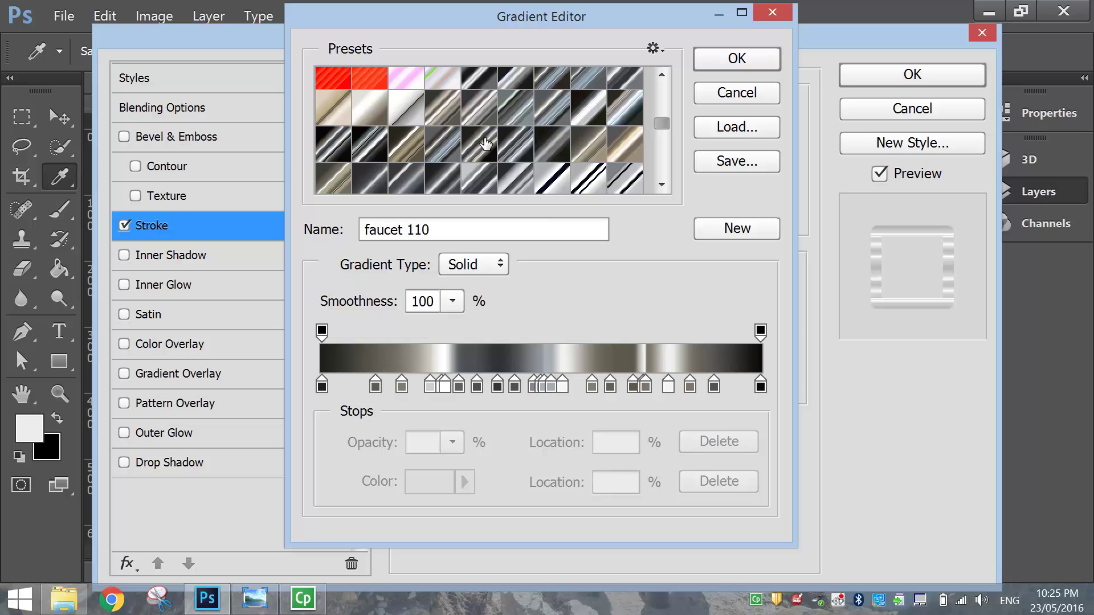
mouse_move(430, 230)
left_mouse_down()
mouse_move(385, 229)
mouse_move(430, 229)
left_mouse_up()
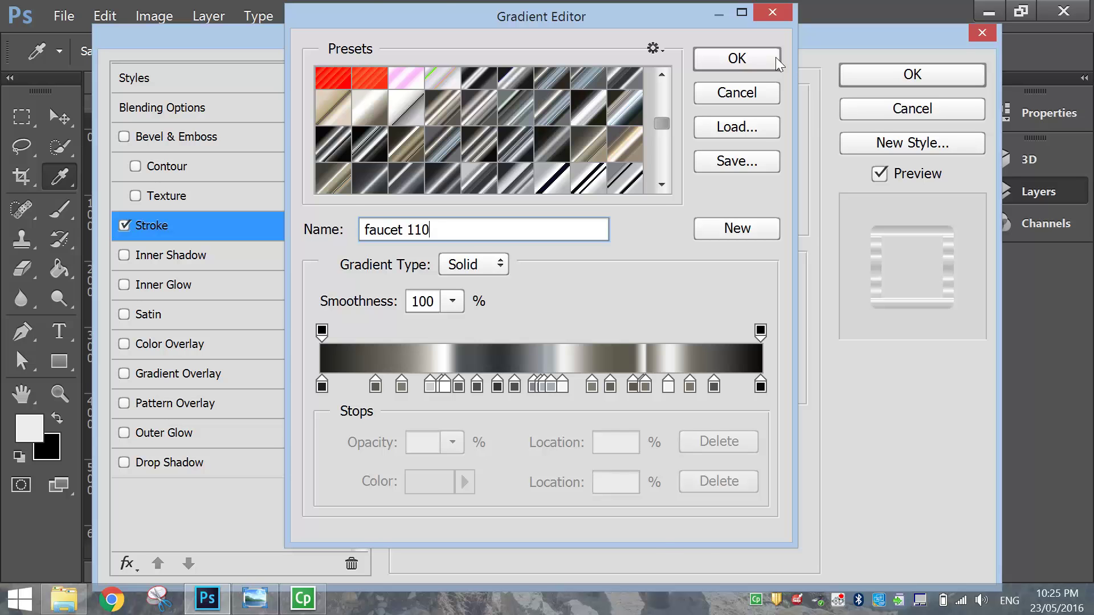
left_click(753, 55)
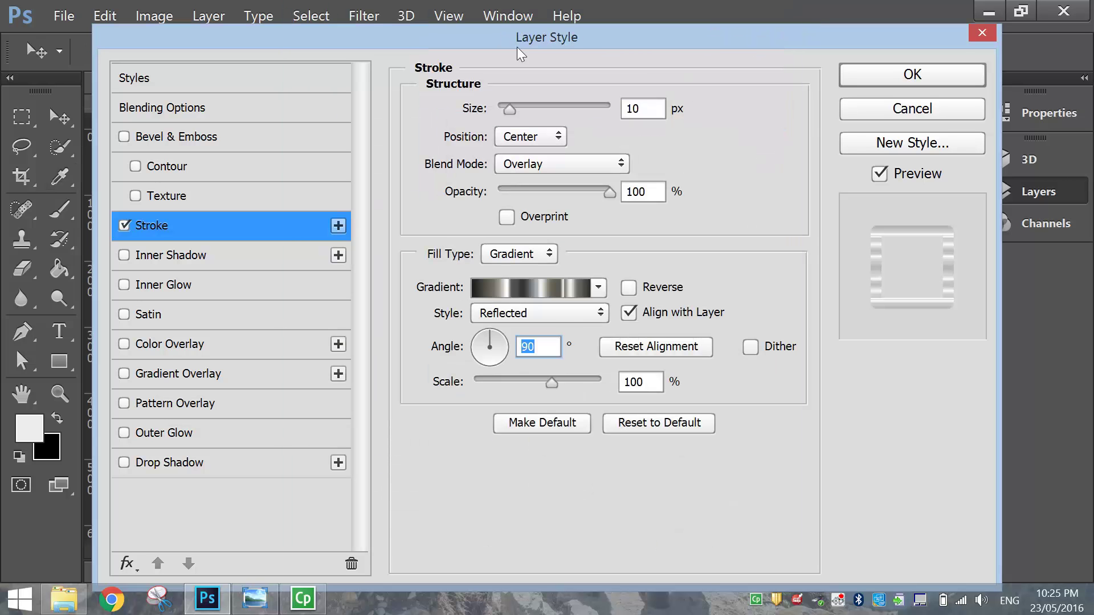
left_click_drag(266, 38, 619, 38)
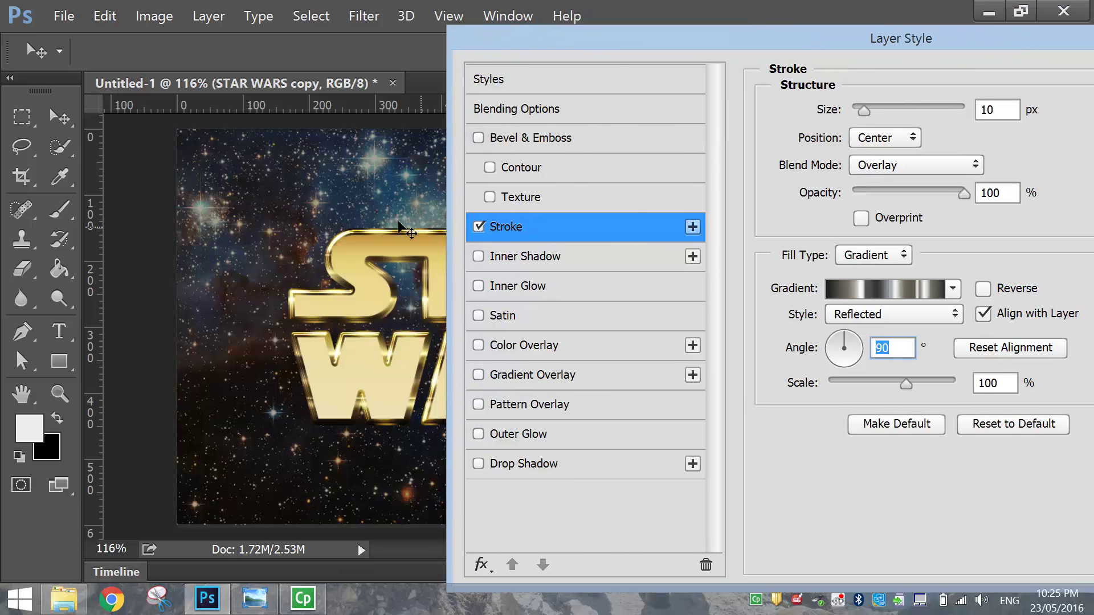
Step: Add a Gradient Overlay to the STAR WARS copy layer with the Hard Light blend mode
left_click_drag(732, 39, 409, 22)
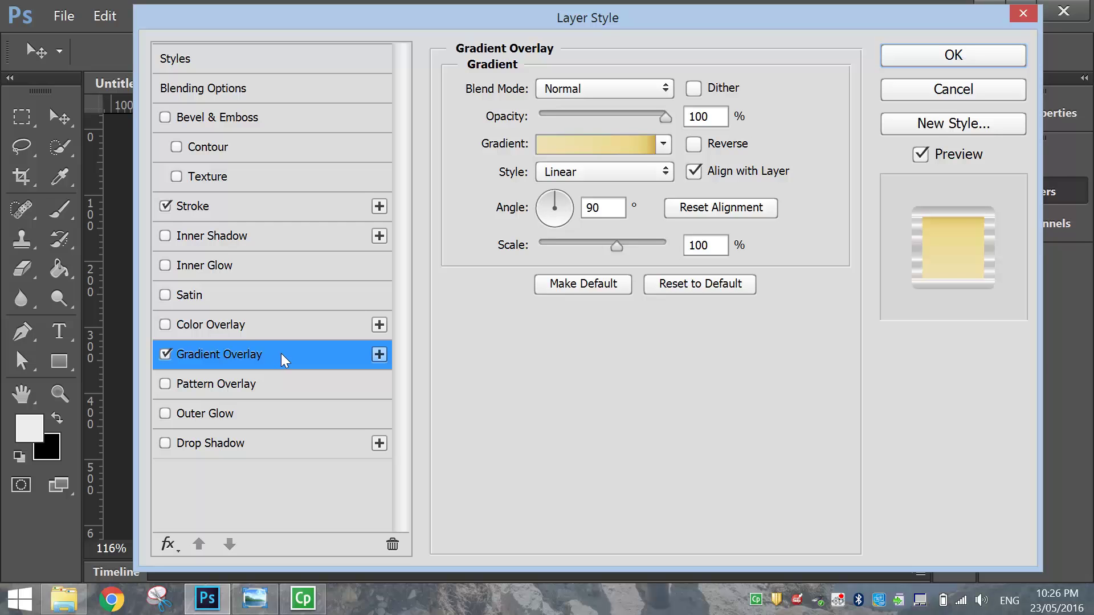
left_click(604, 88)
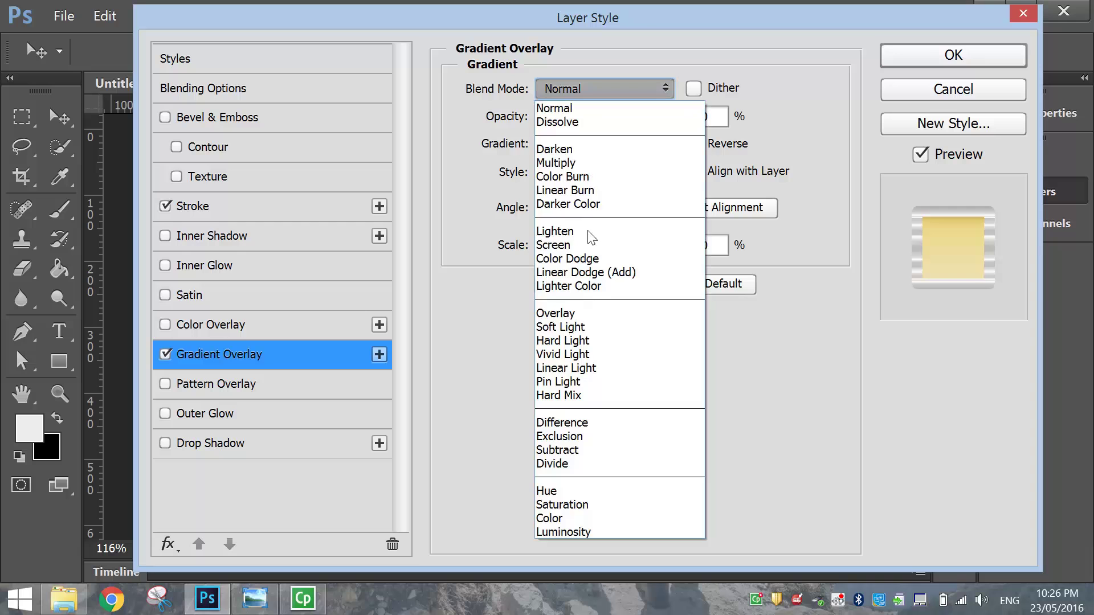
left_click(598, 337)
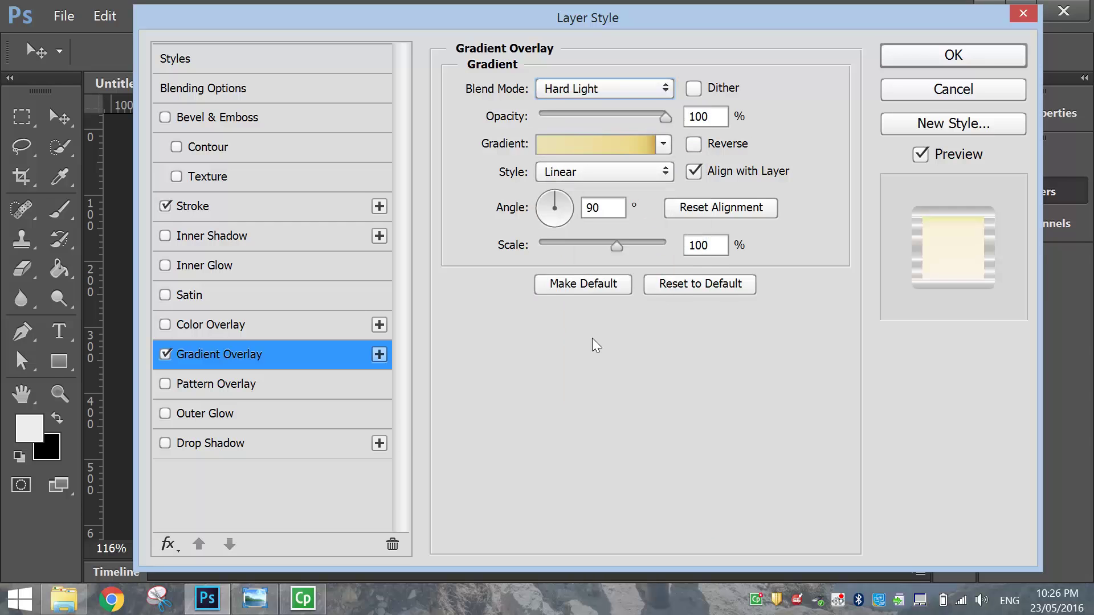
Step: Apply the Gold Dial Tops X7 - angled preset to the gradient overlay and reverse the gradient
left_click(587, 143)
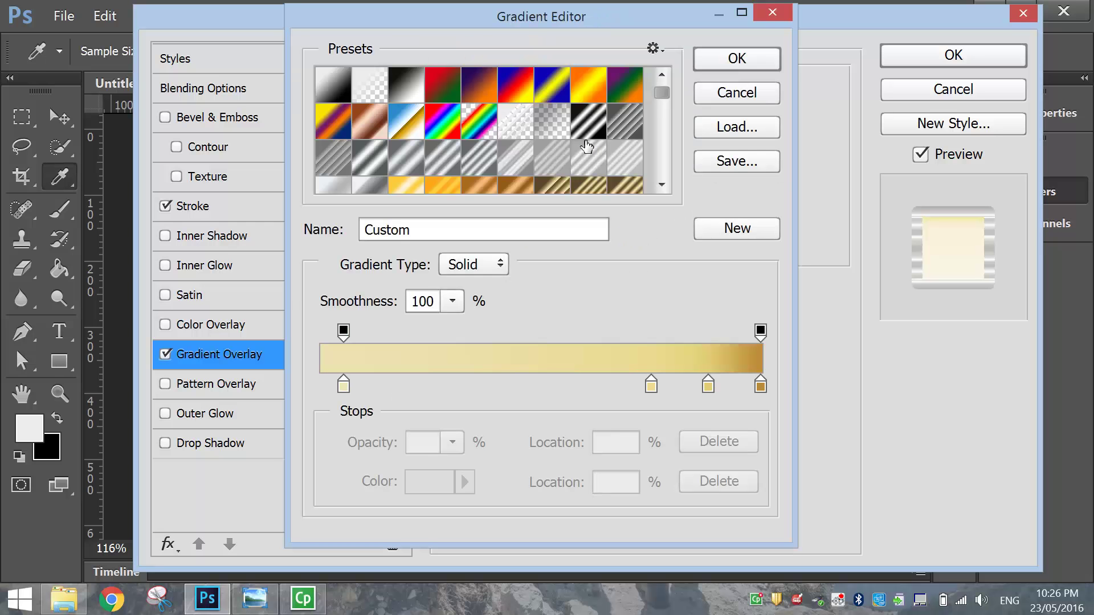
scroll(591, 149, "down", 2)
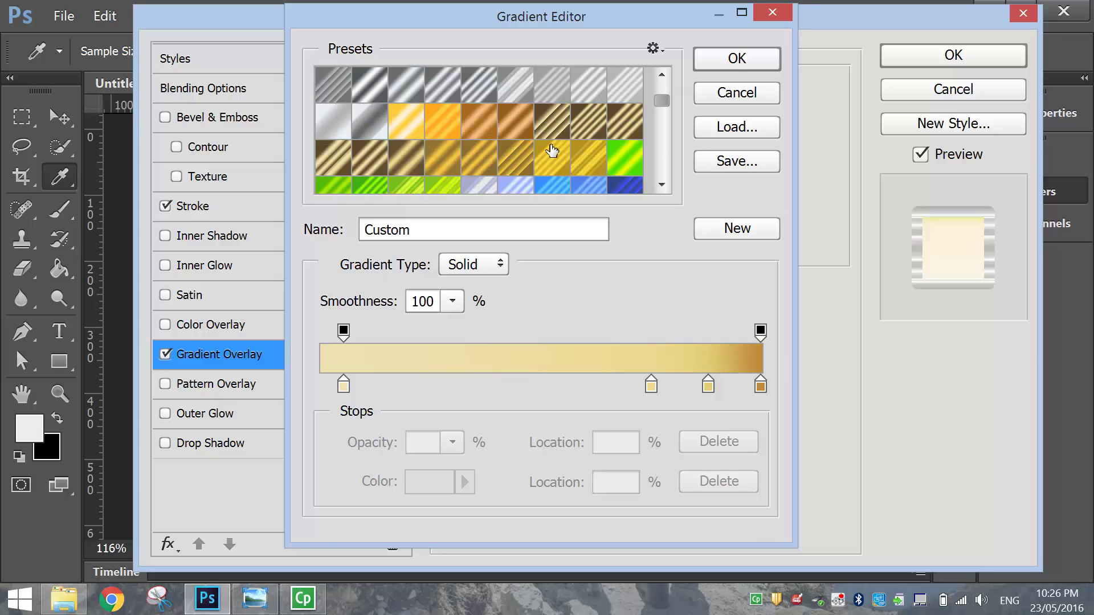
left_click(359, 163)
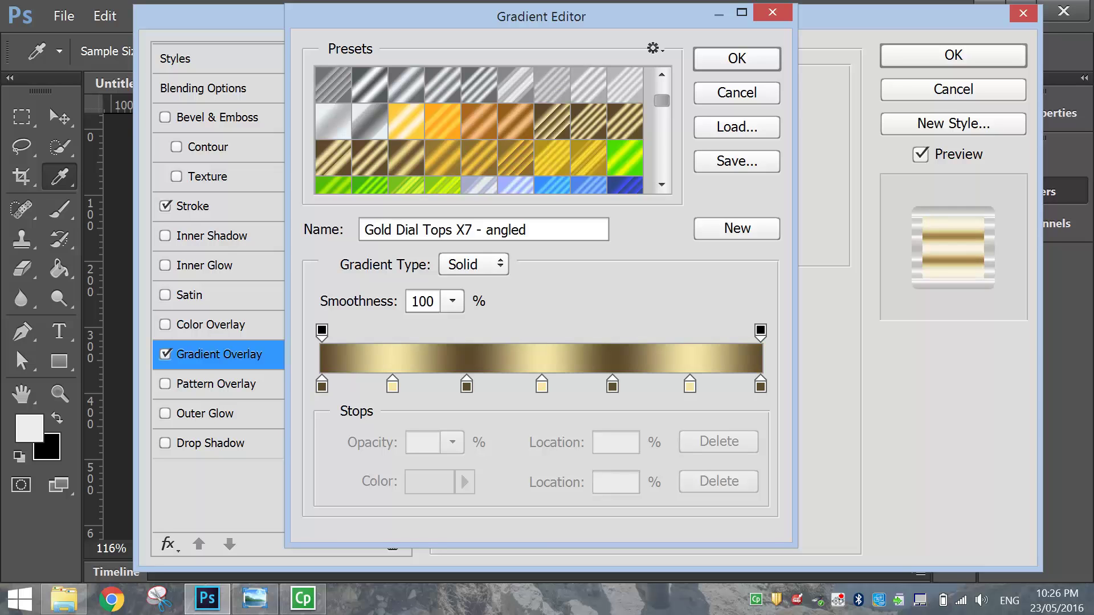
mouse_move(527, 230)
left_mouse_down()
mouse_move(364, 229)
mouse_move(526, 230)
left_mouse_up()
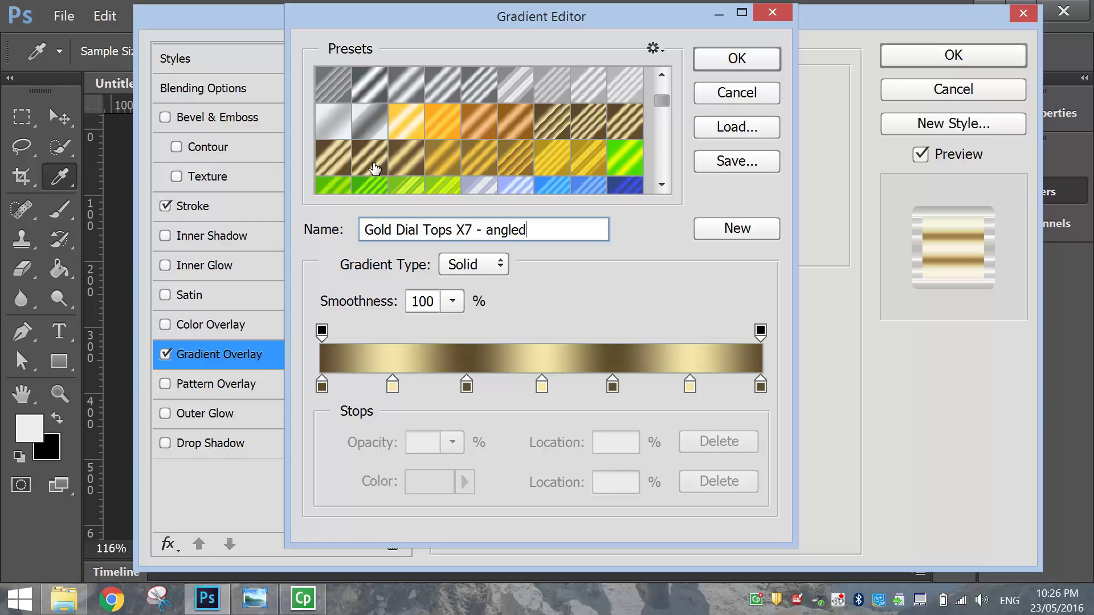
left_click(735, 58)
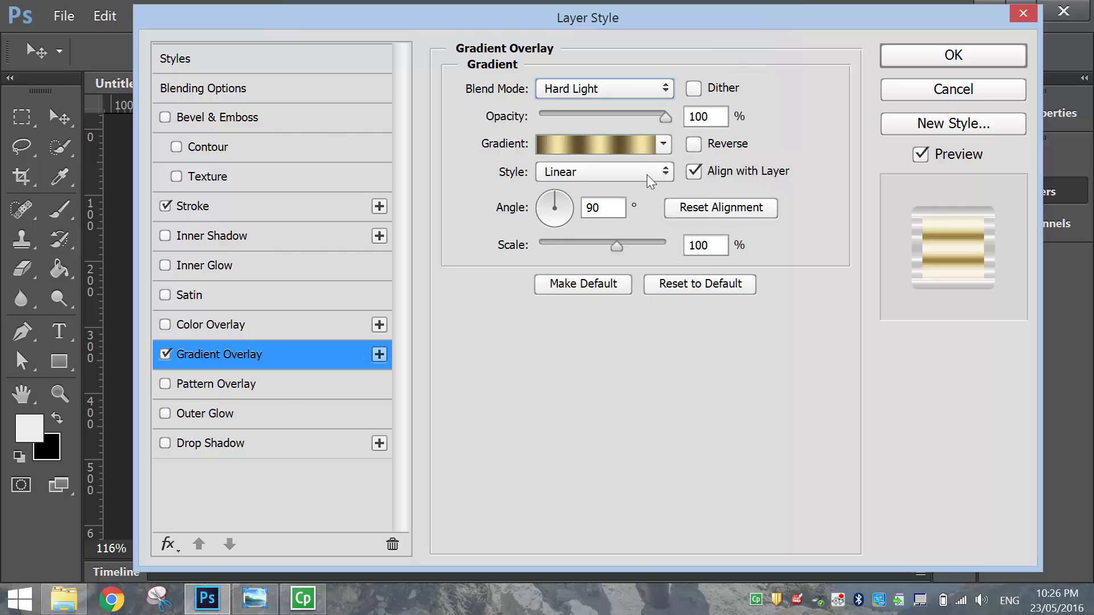
left_click(696, 144)
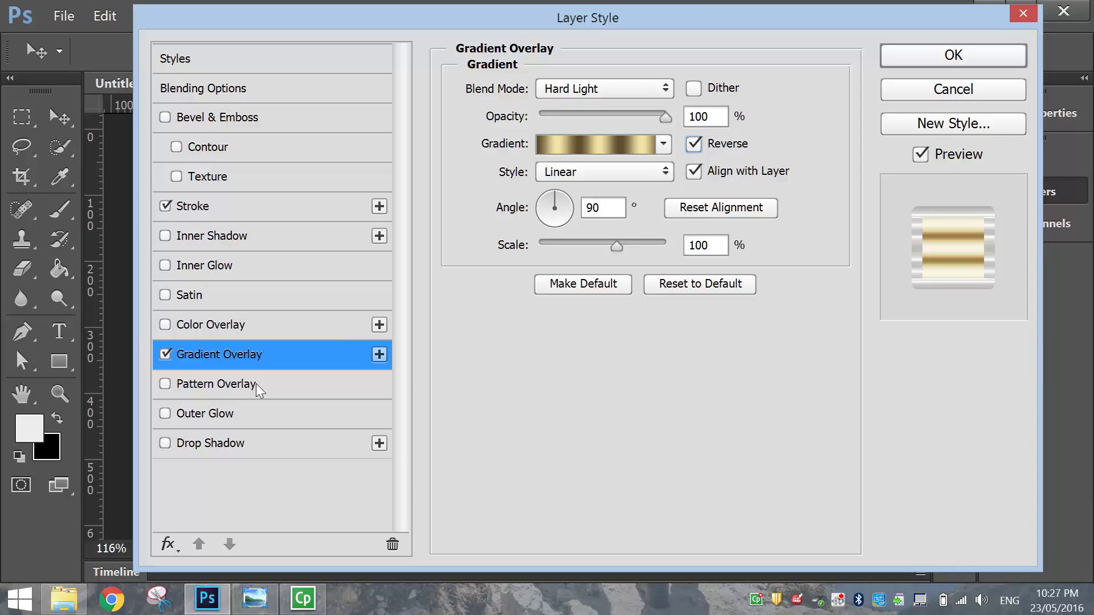
Step: Try several preset patterns in a Pattern Overlay on the STAR WARS copy layer, and disable the overlay again
left_click(232, 383)
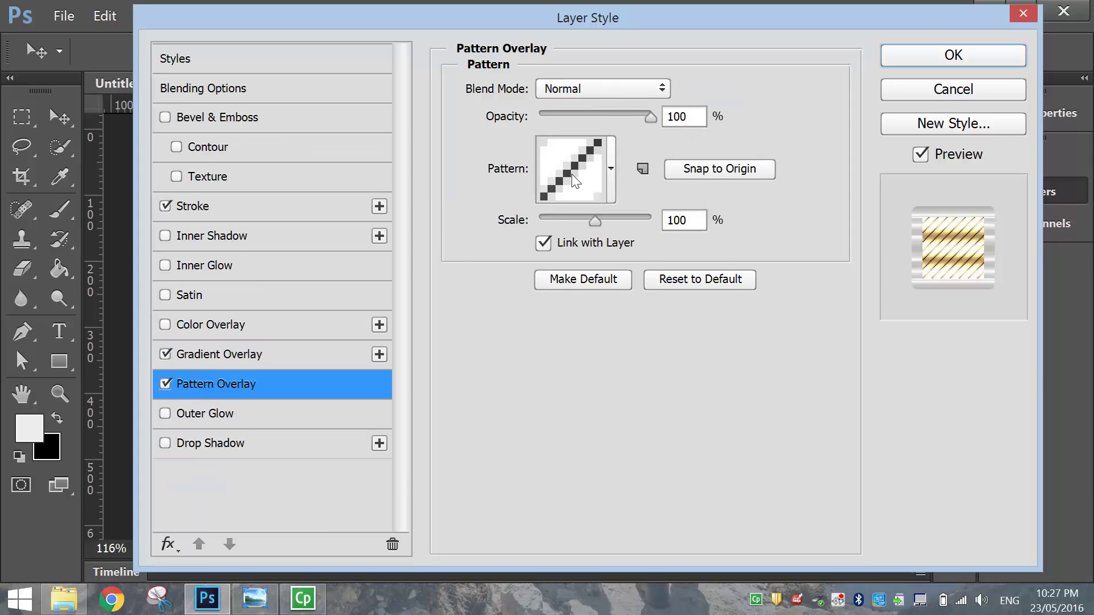
left_click(611, 162)
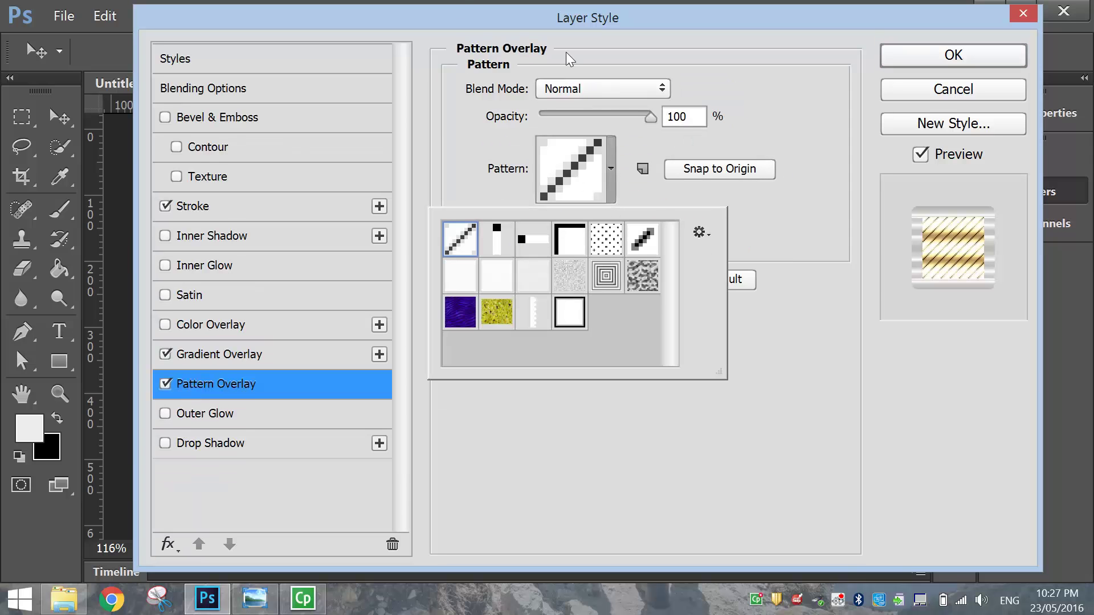
left_click(447, 20)
left_click_drag(463, 20, 746, 15)
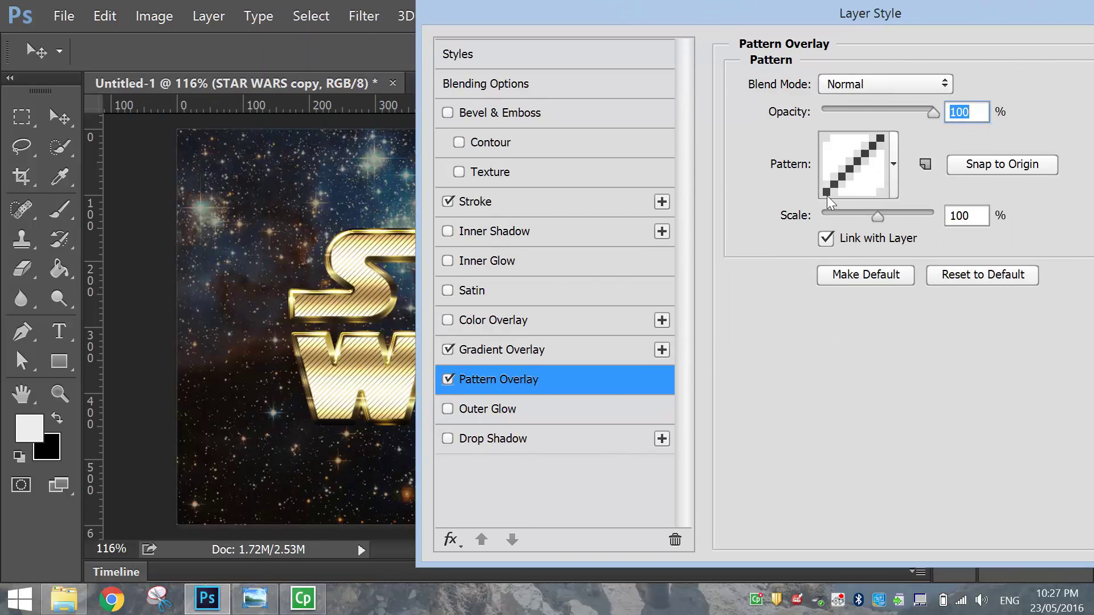
left_click(895, 160)
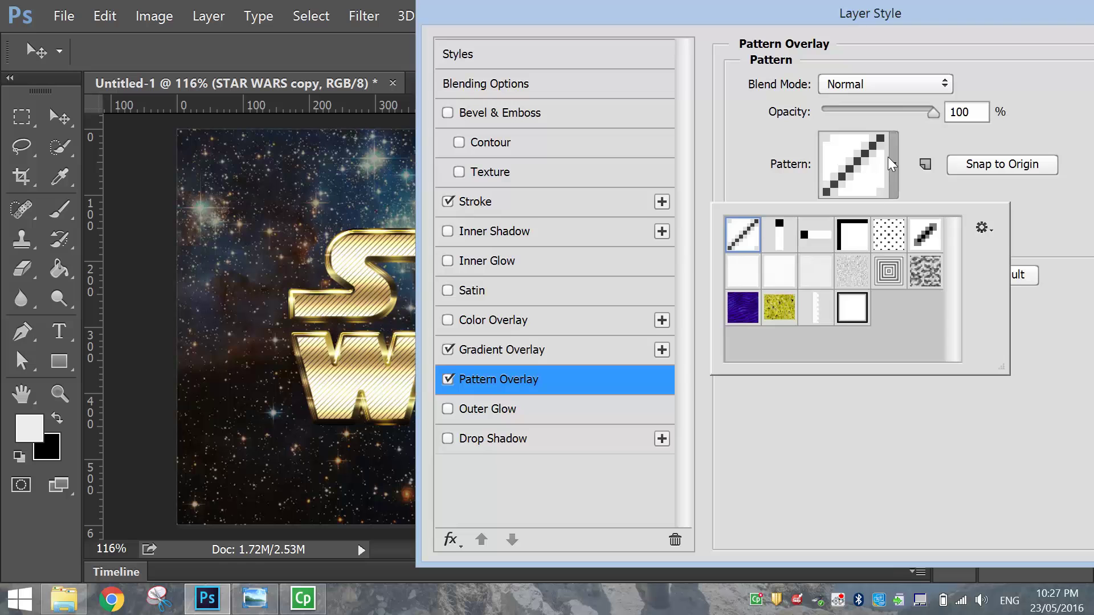
left_click(882, 231)
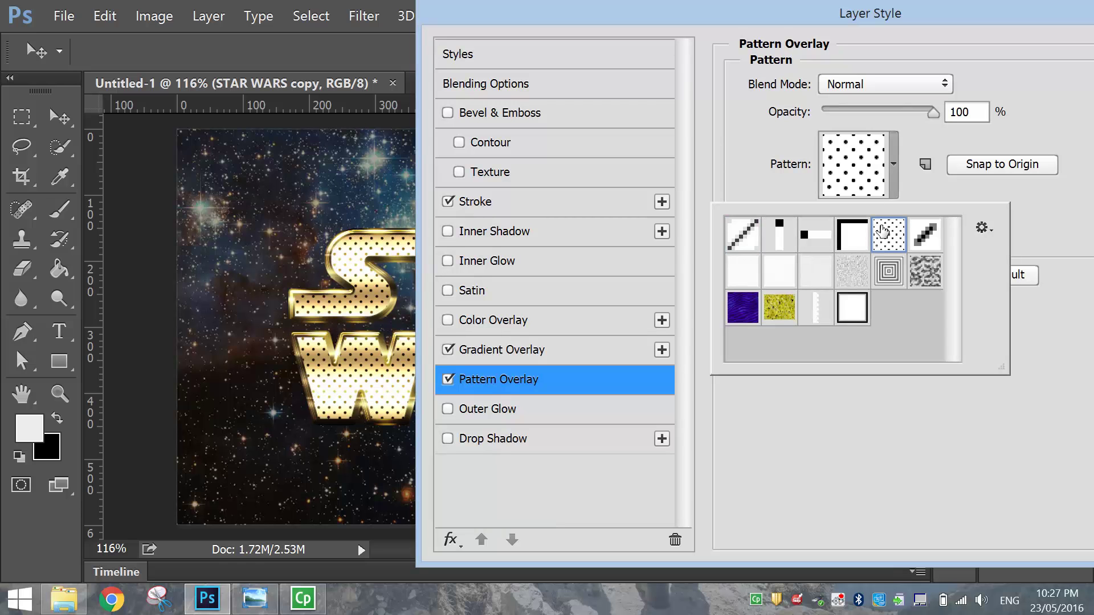
left_click(919, 266)
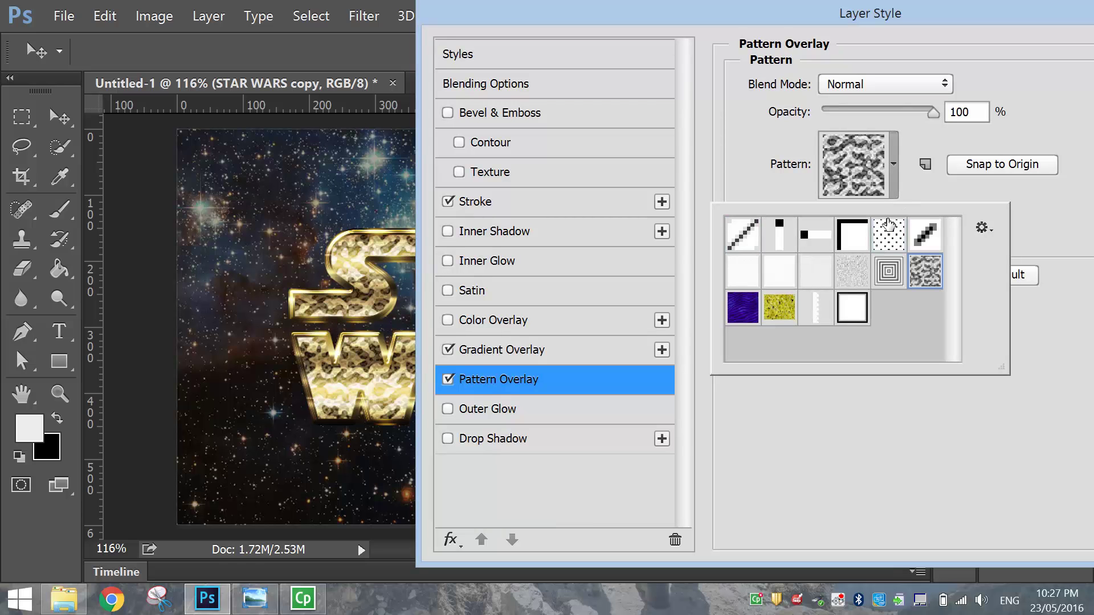
left_click(815, 308)
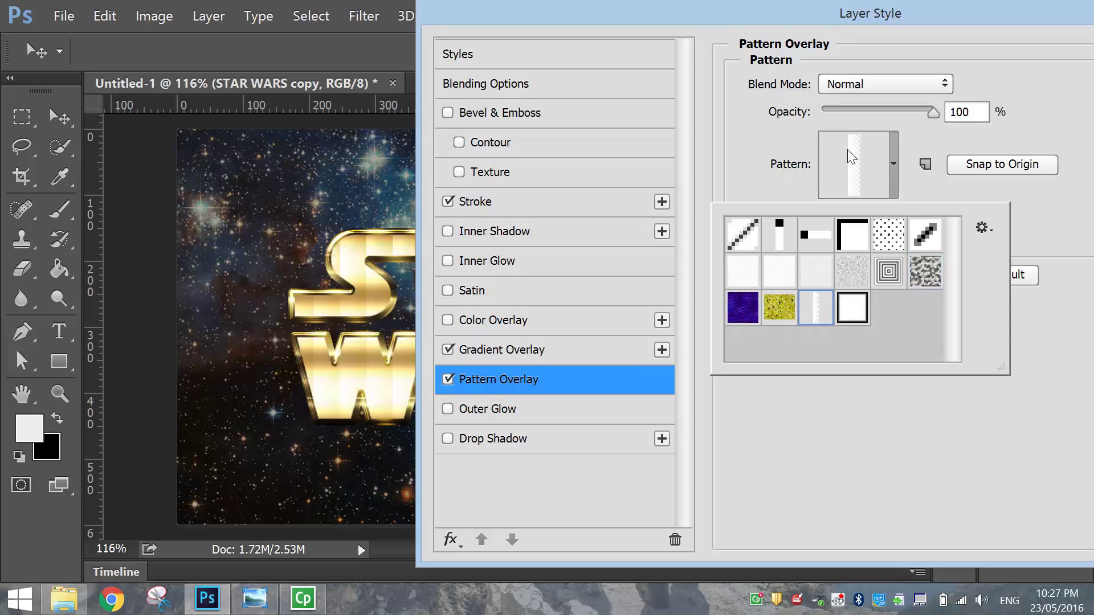
left_click_drag(861, 14, 588, 15)
left_click(176, 379)
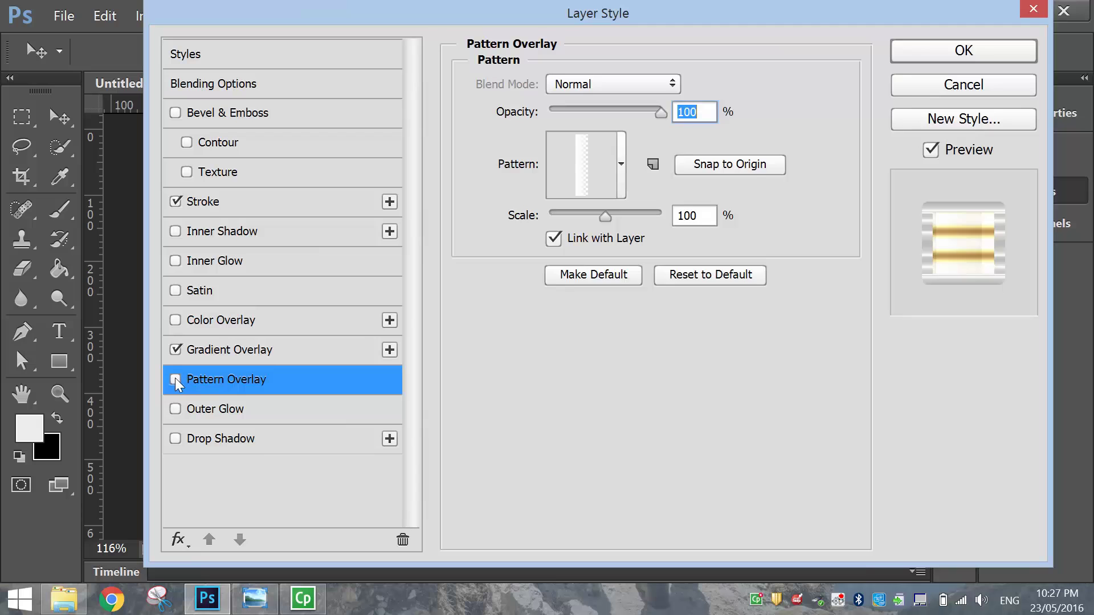
Step: Accept the STAR WARS copy layer style and open the Metal Texture.jpg image
left_click(944, 48)
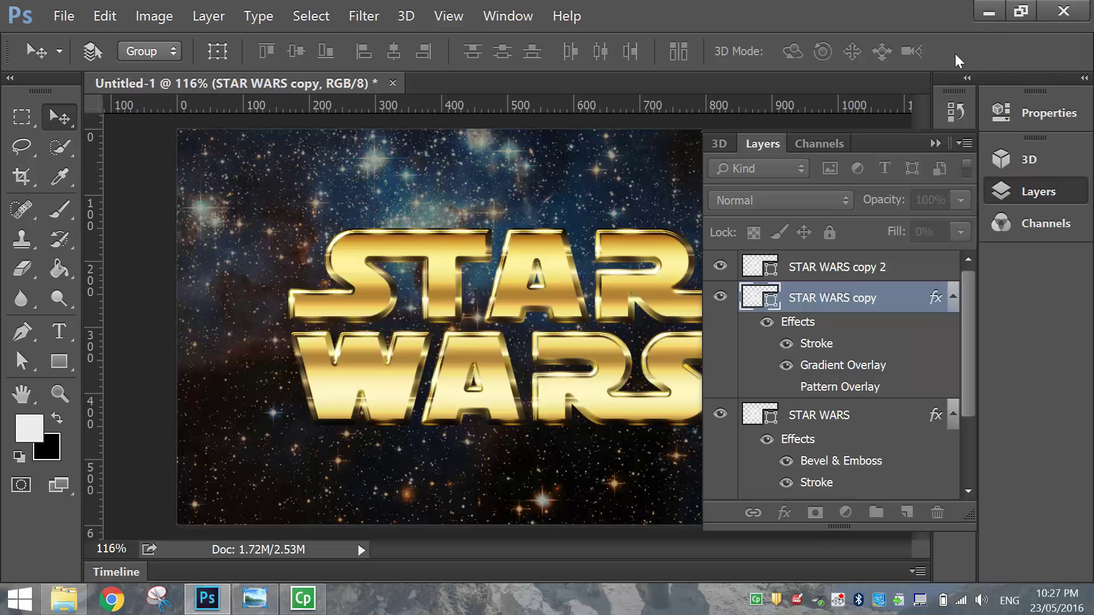
left_click(934, 144)
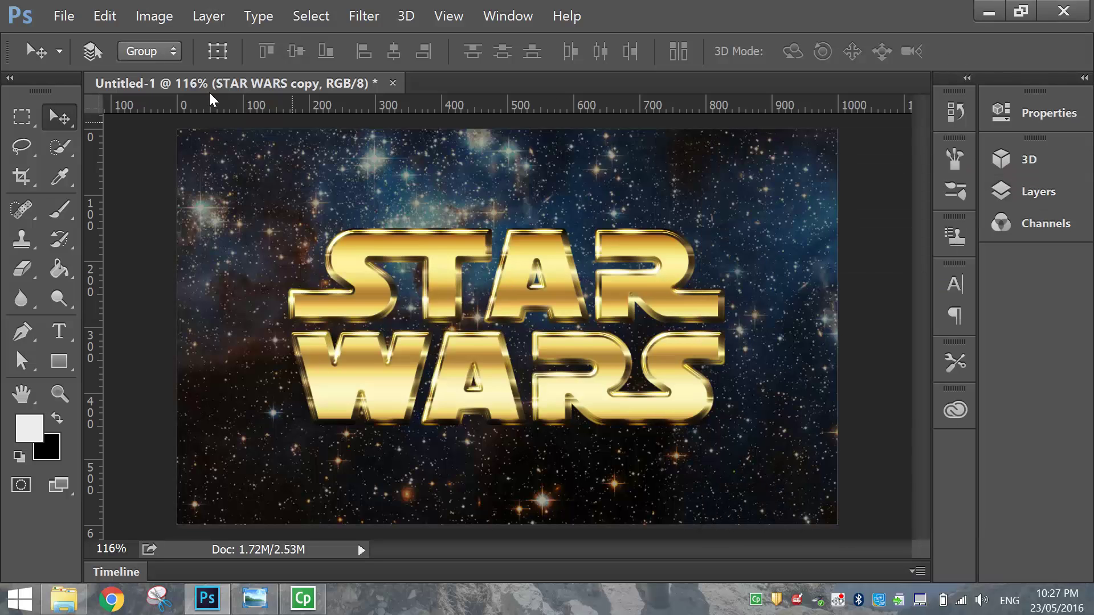
left_click(65, 17)
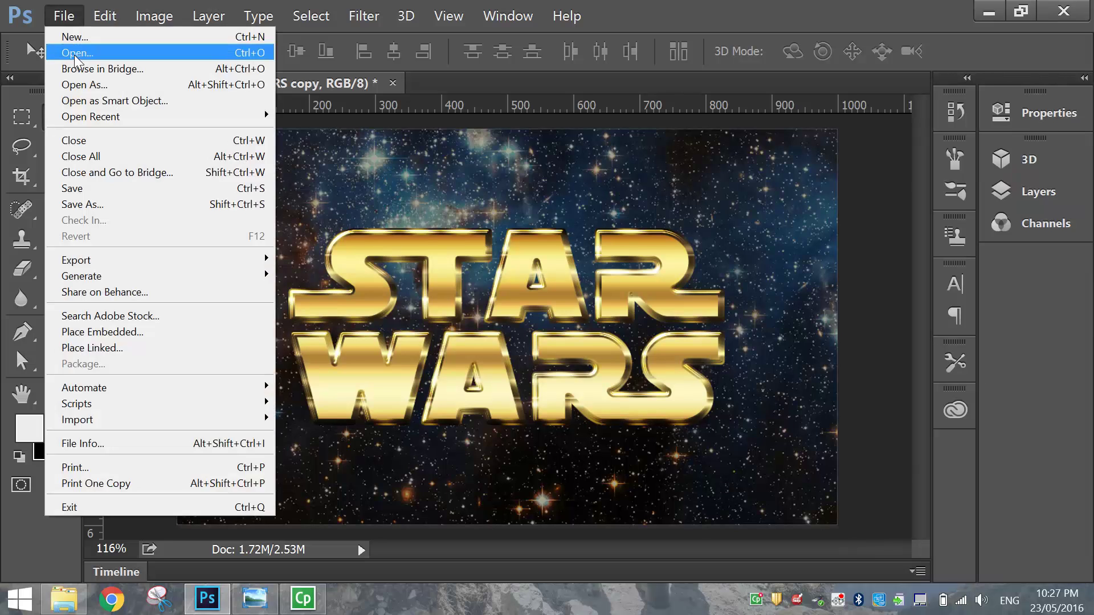
left_click(75, 53)
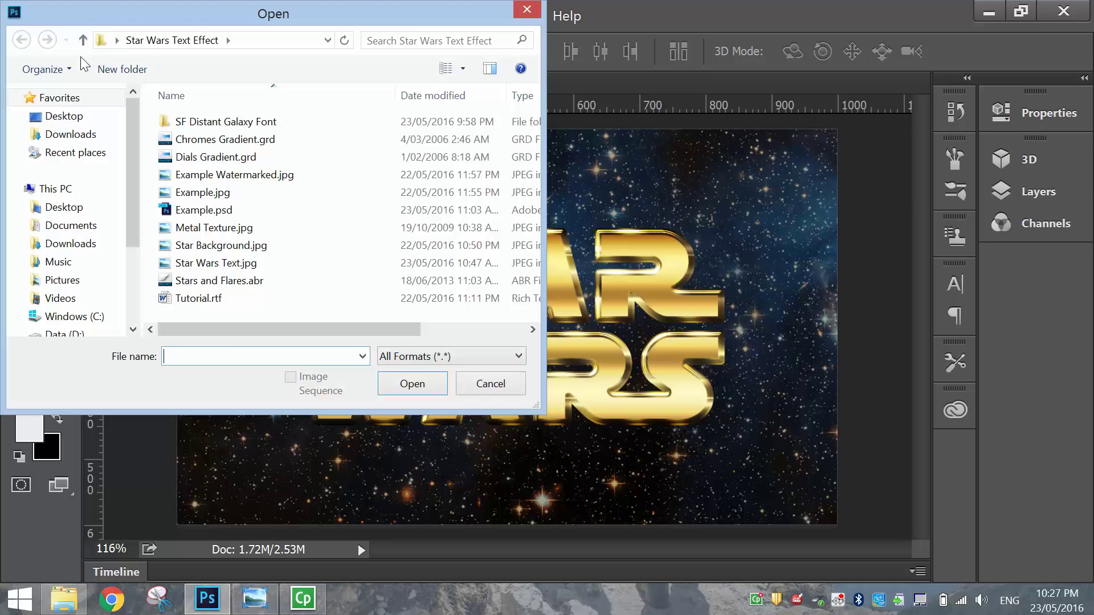
double_click(242, 227)
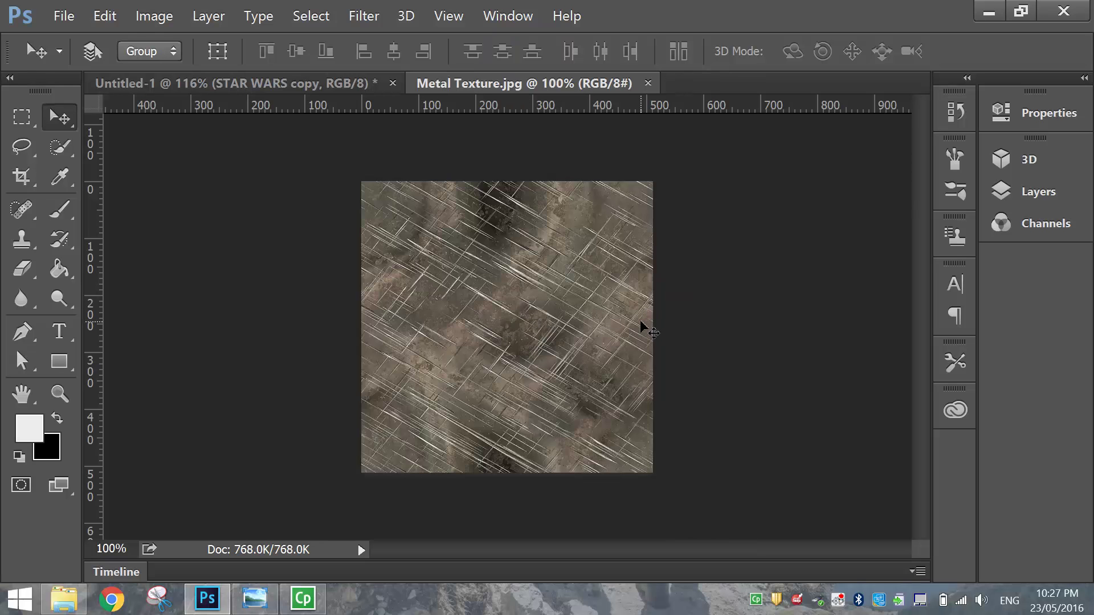
Step: Define the Metal Texture.jpg image as a pattern named Metal Texture.jpg
left_click(104, 17)
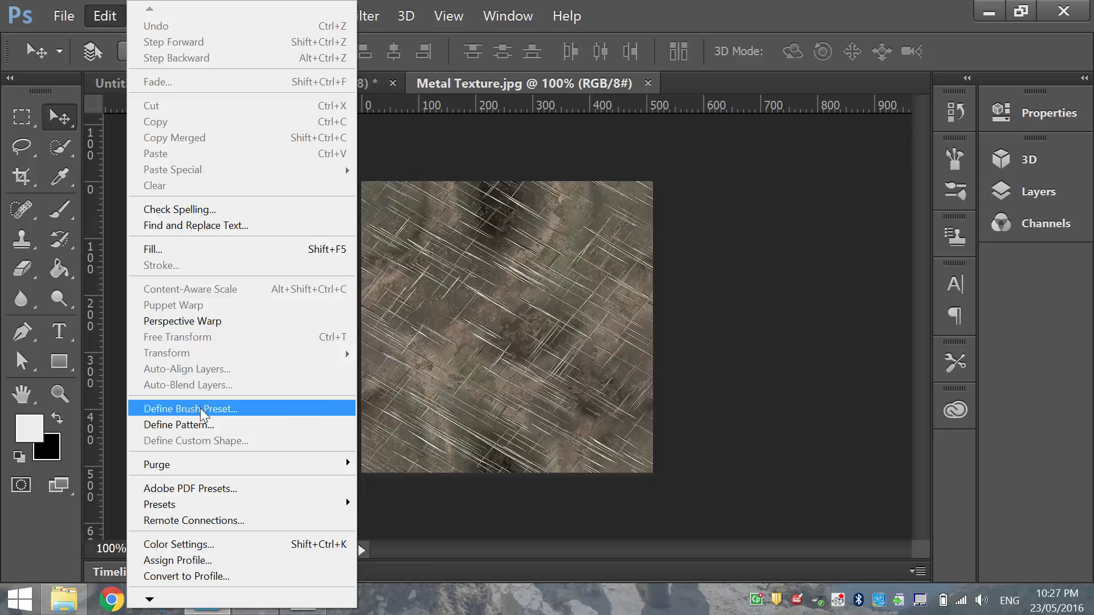
left_click(206, 424)
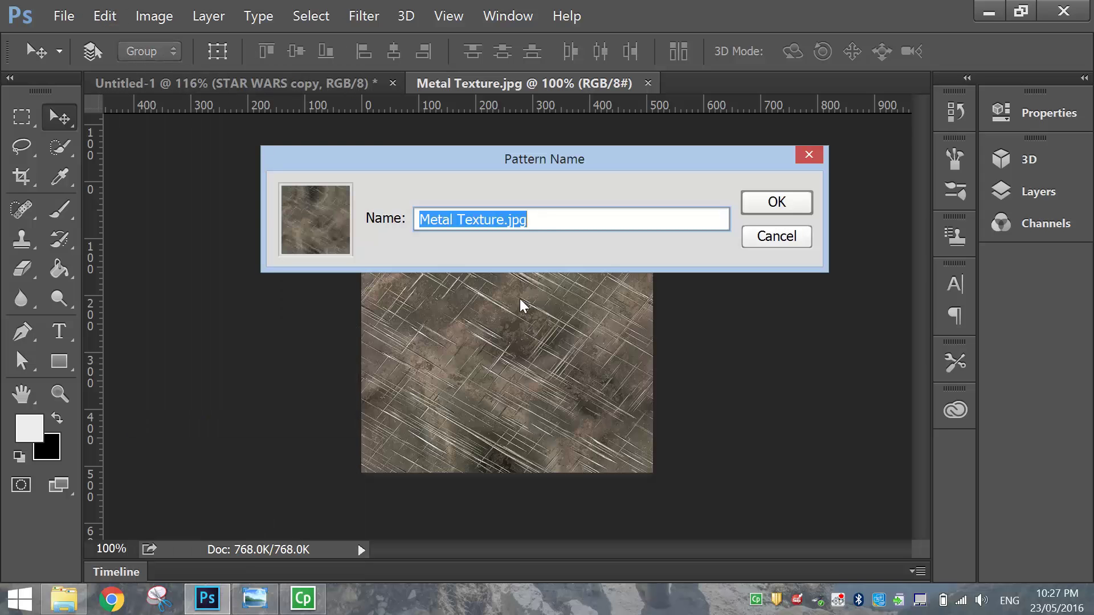
left_click(528, 219)
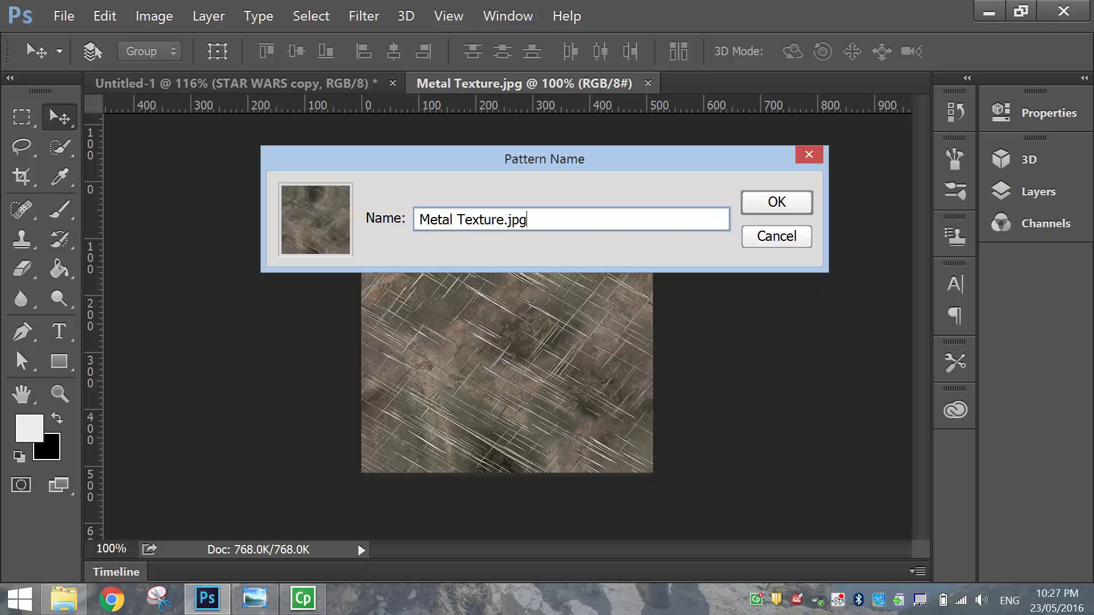
left_click(770, 202)
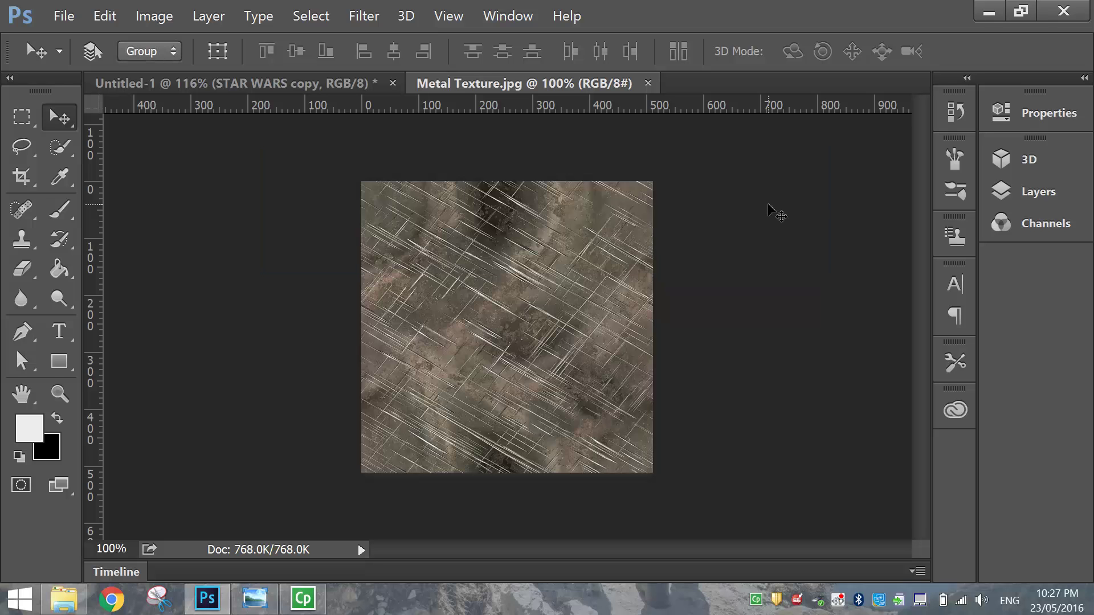
Step: Return to the Untitled-1 document and add a Pattern Overlay with the metal texture pattern to the STAR WARS copy layer
left_click(298, 88)
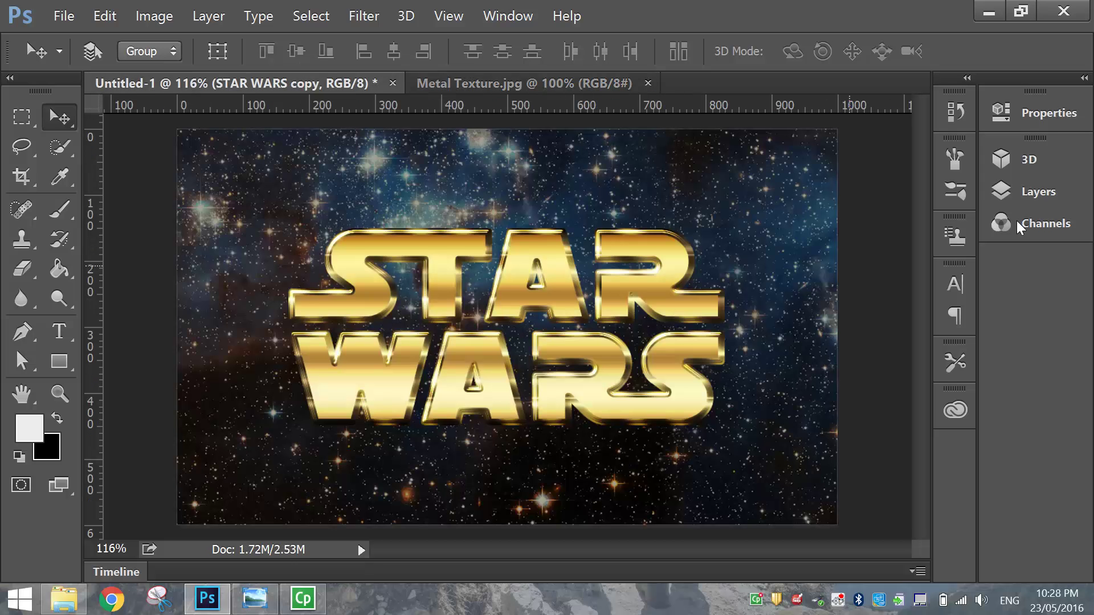
left_click(1045, 193)
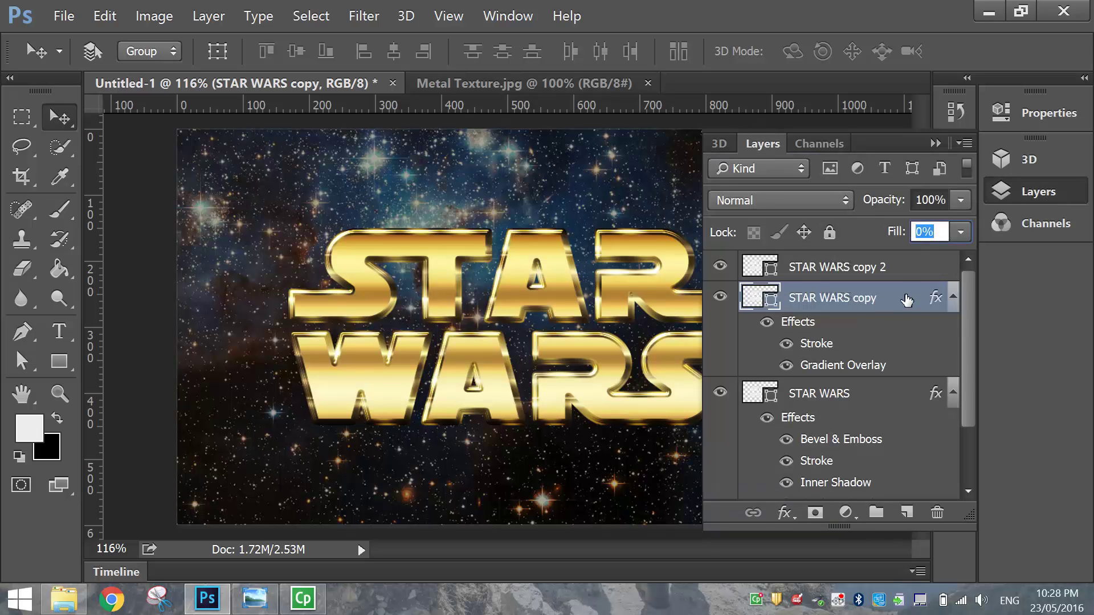
key("h")
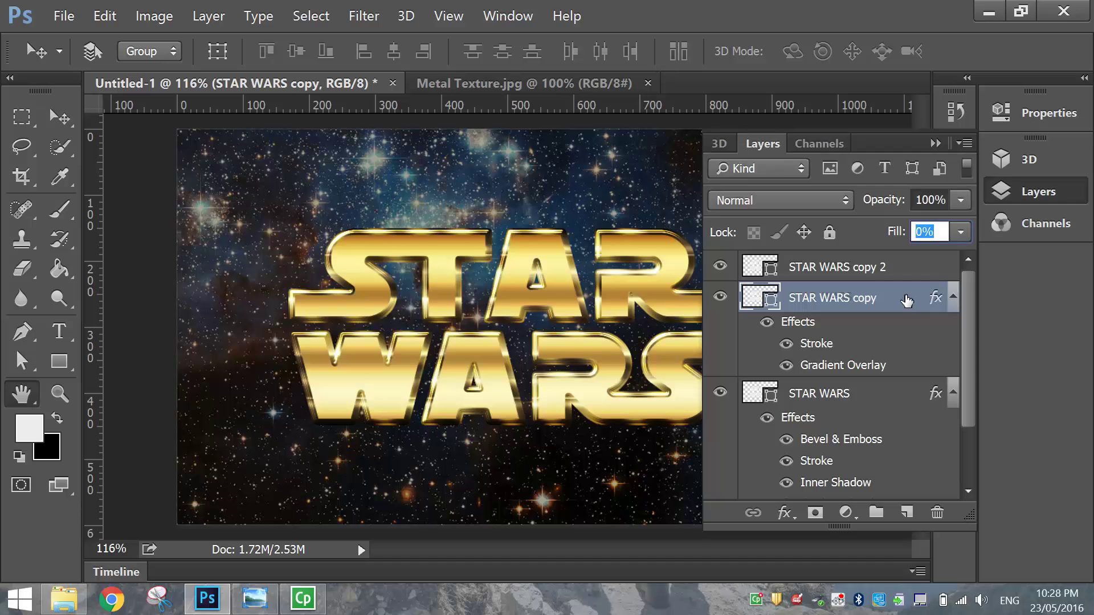
double_click(906, 300)
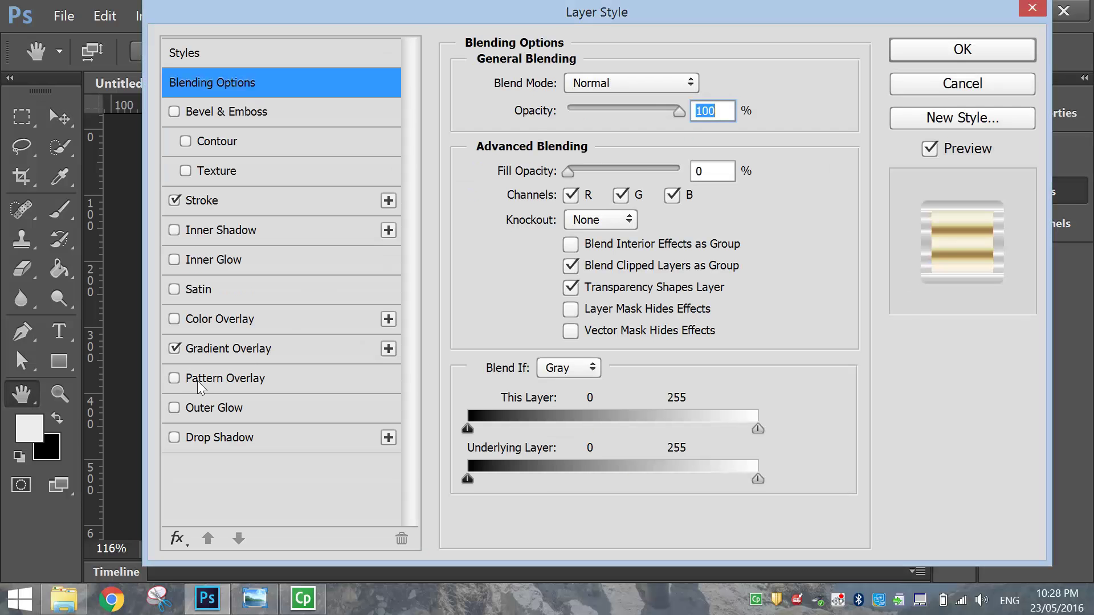
left_click(197, 380)
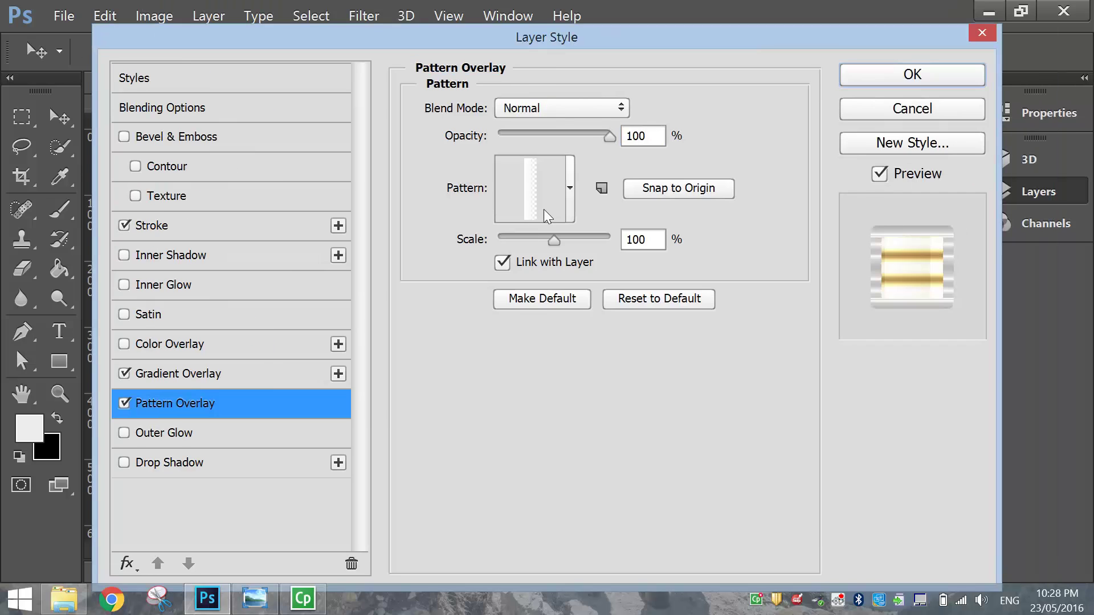
left_click(568, 188)
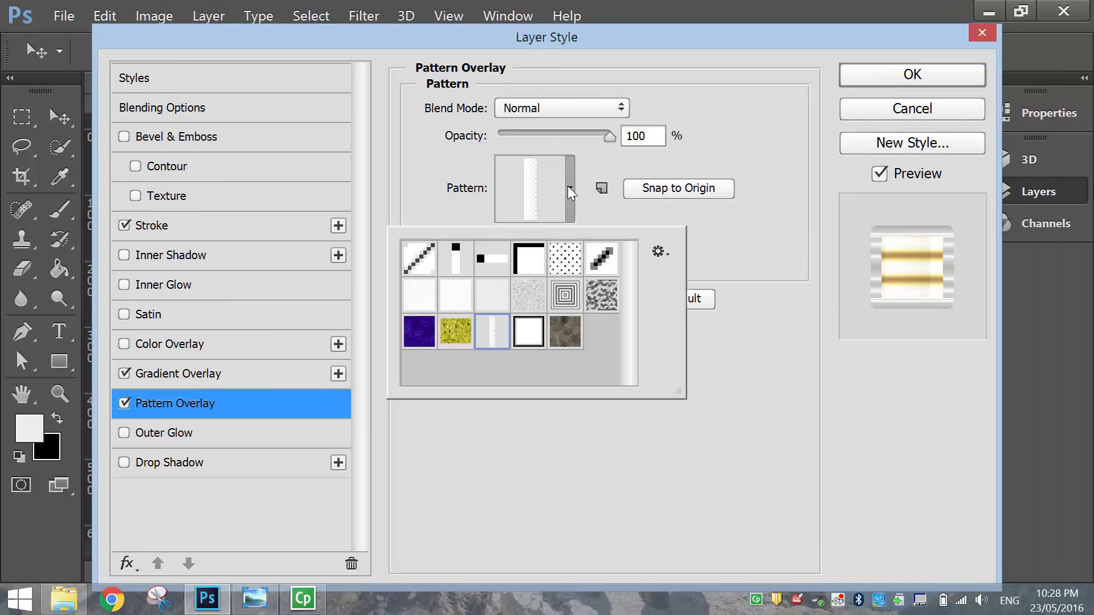
left_click(566, 332)
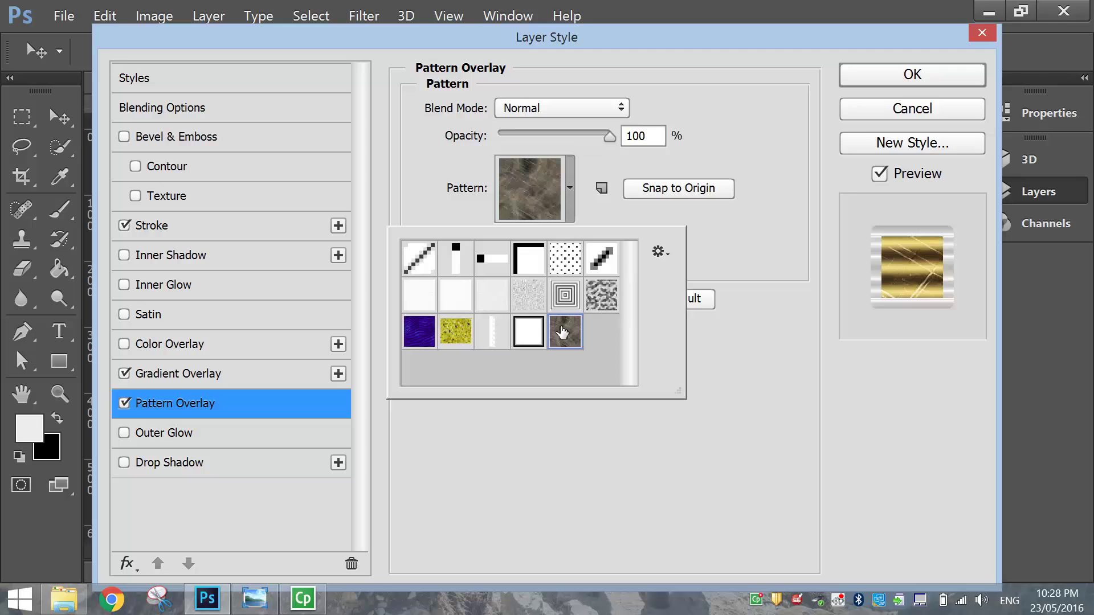
left_click(740, 226)
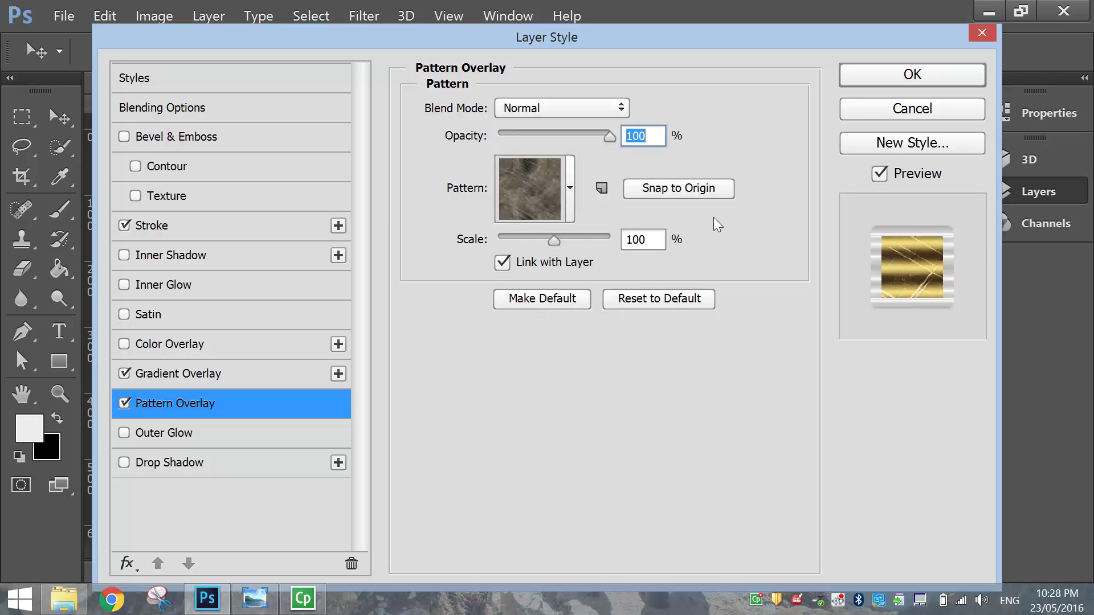
Step: Set the pattern overlay's blend mode to Overlay and accept the STAR WARS copy layer style
left_click_drag(297, 42, 415, 7)
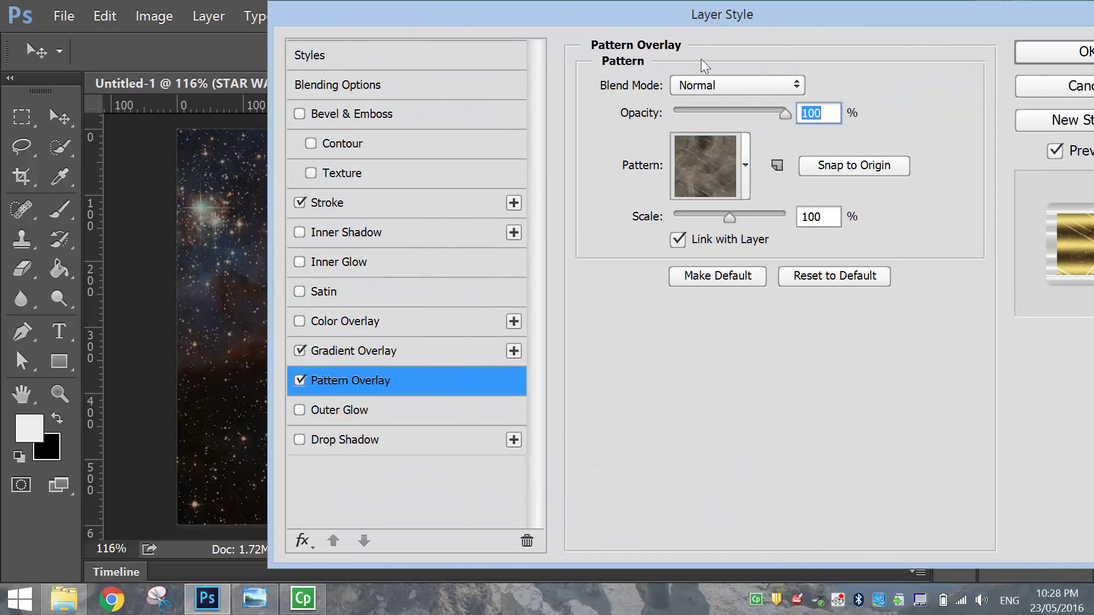
left_click(706, 87)
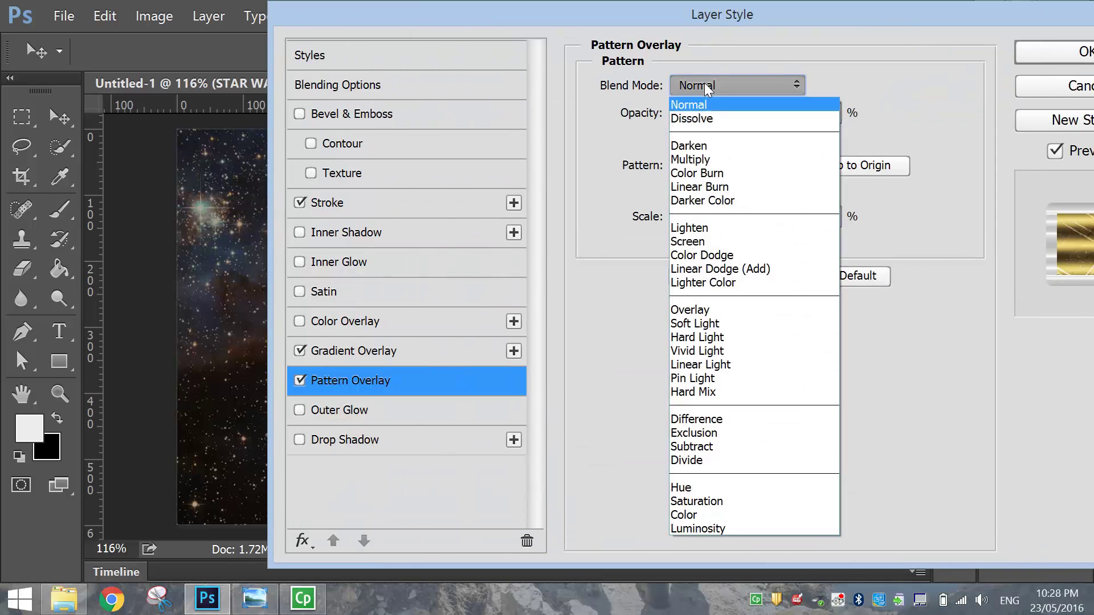
left_click(713, 309)
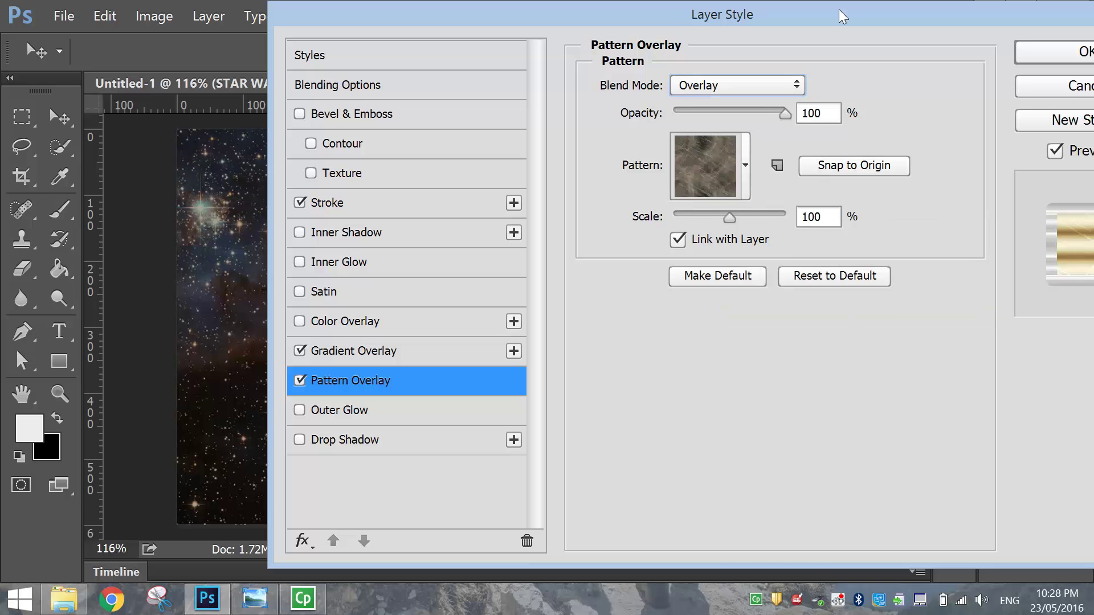
left_click_drag(972, 9, 832, 7)
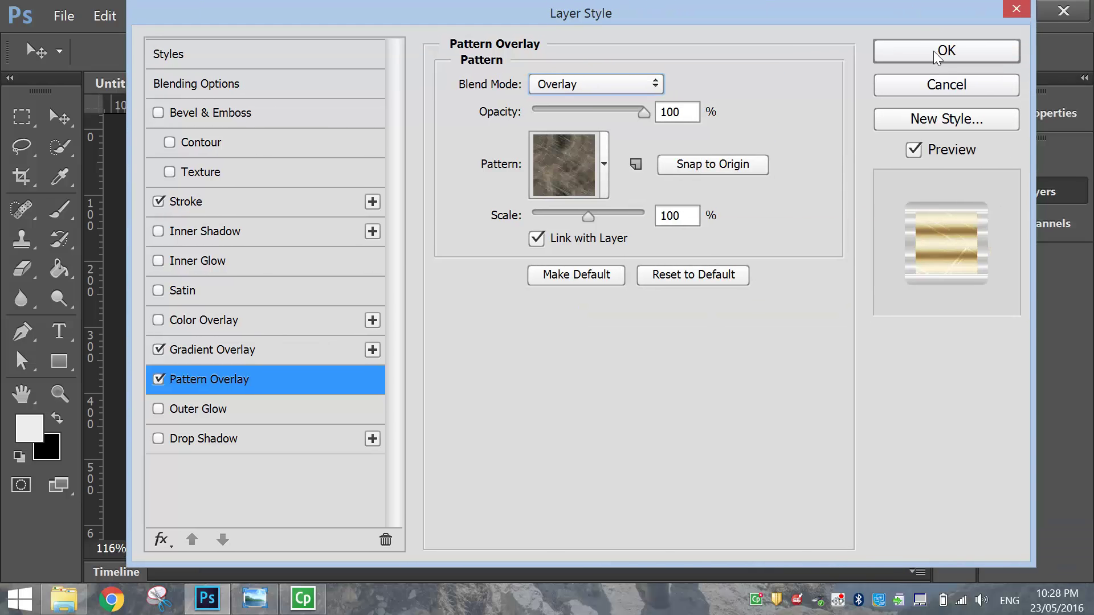
left_click(945, 51)
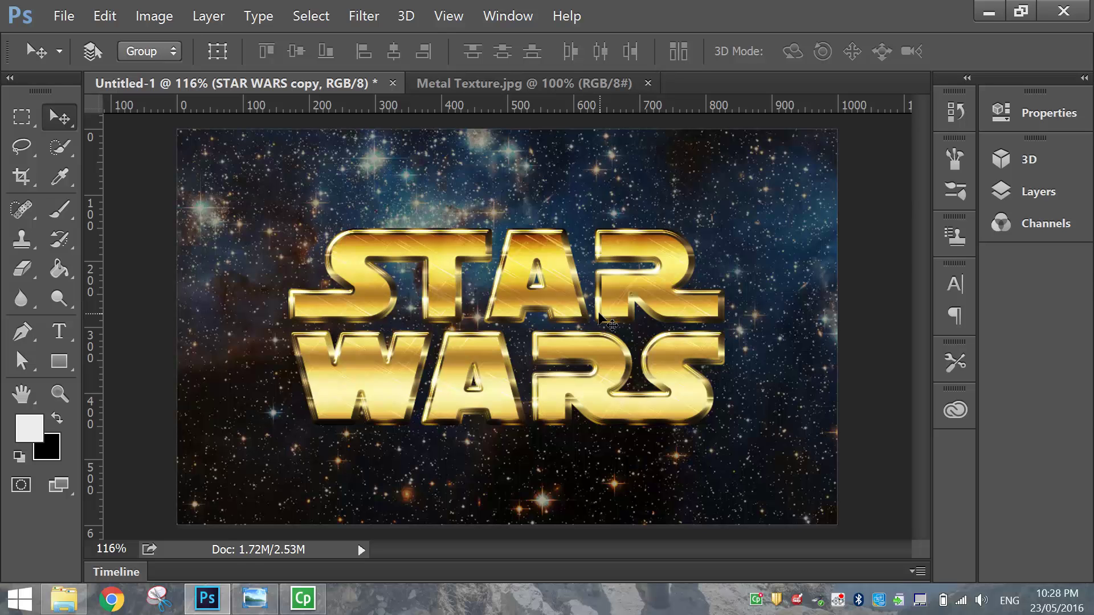
Step: Collapse the effects lists of the STAR WARS copy and STAR WARS layers
left_click(996, 196)
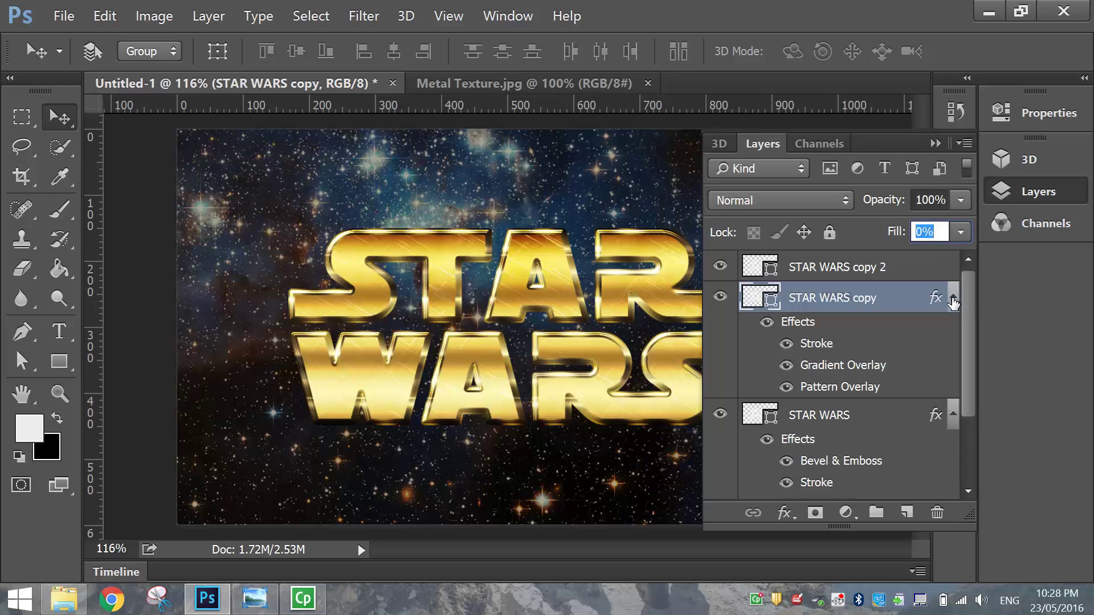
left_click(952, 296)
left_click(952, 328)
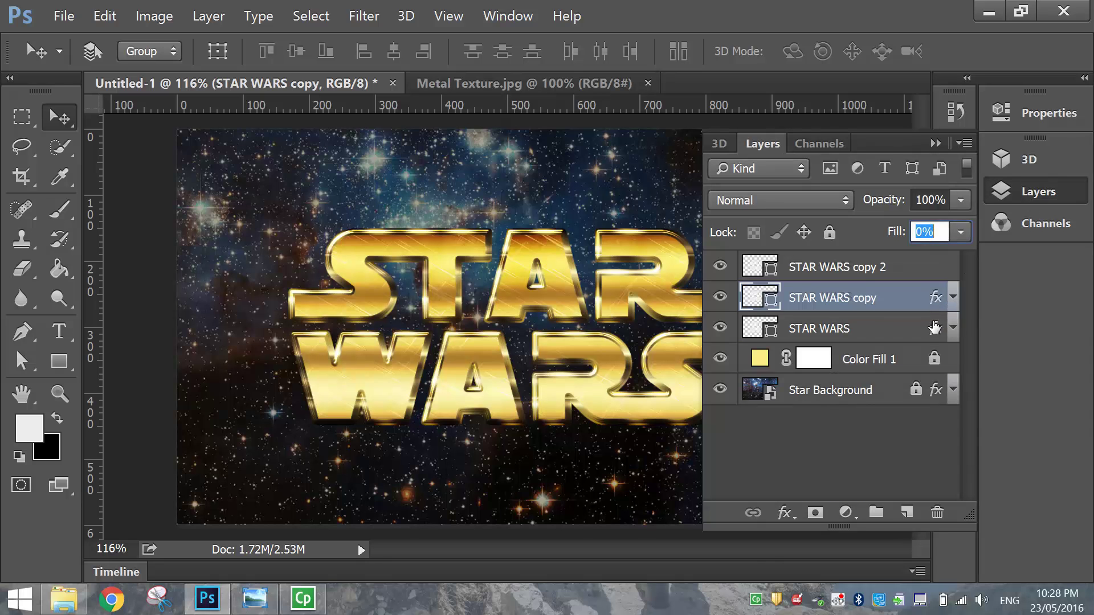
left_click(863, 329)
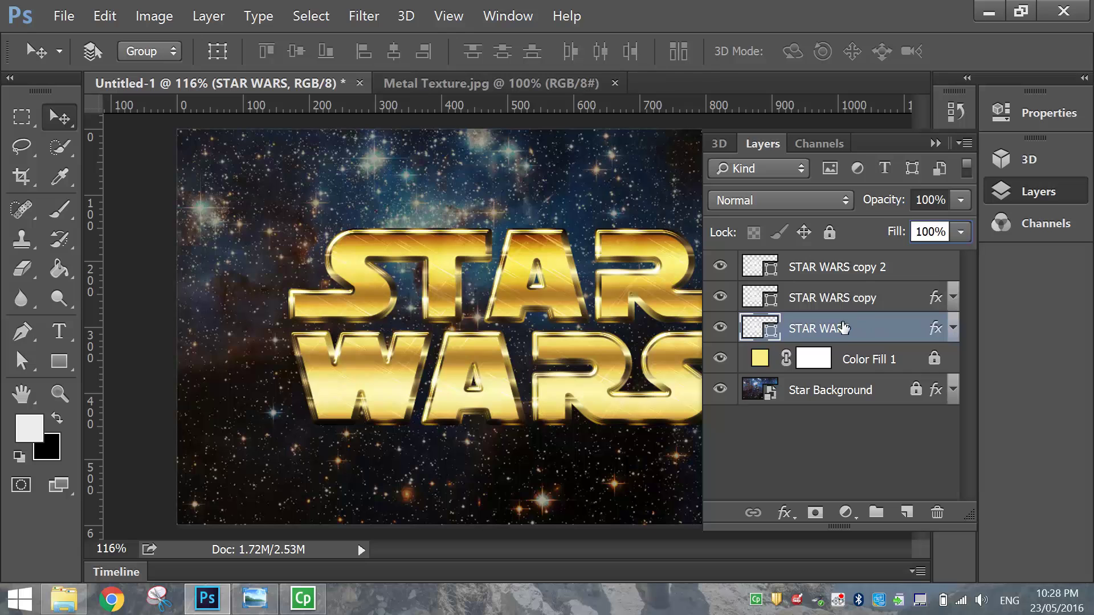
left_click(875, 300)
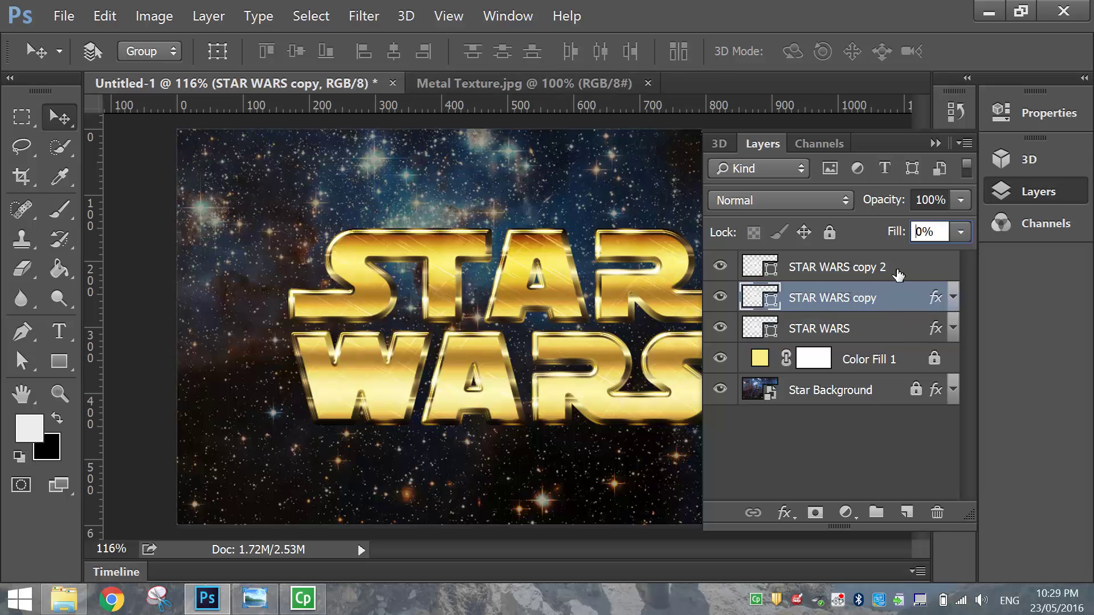
Step: Add Bevel & Emboss to the STAR WARS copy 2 layer with the Stroke Emboss style, size 3 px and soften 0 px
left_click(898, 273)
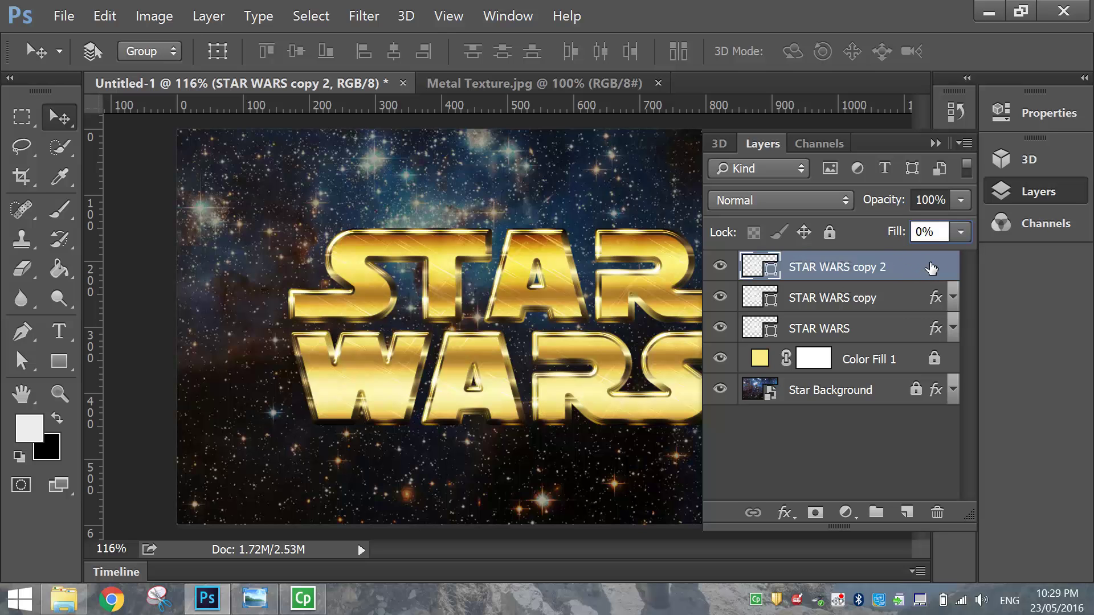
key("h")
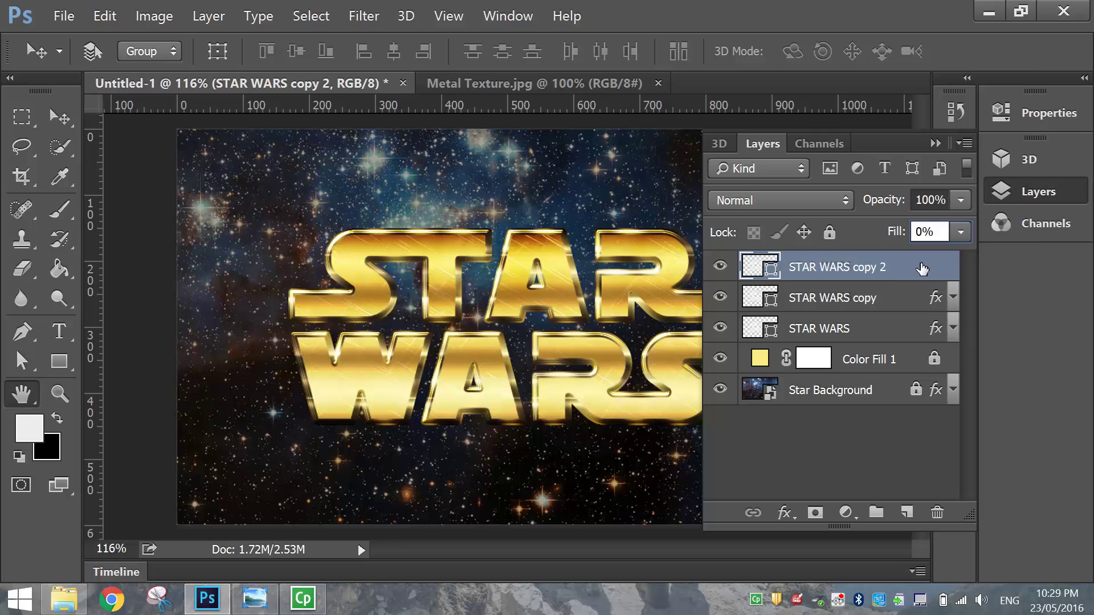
double_click(921, 267)
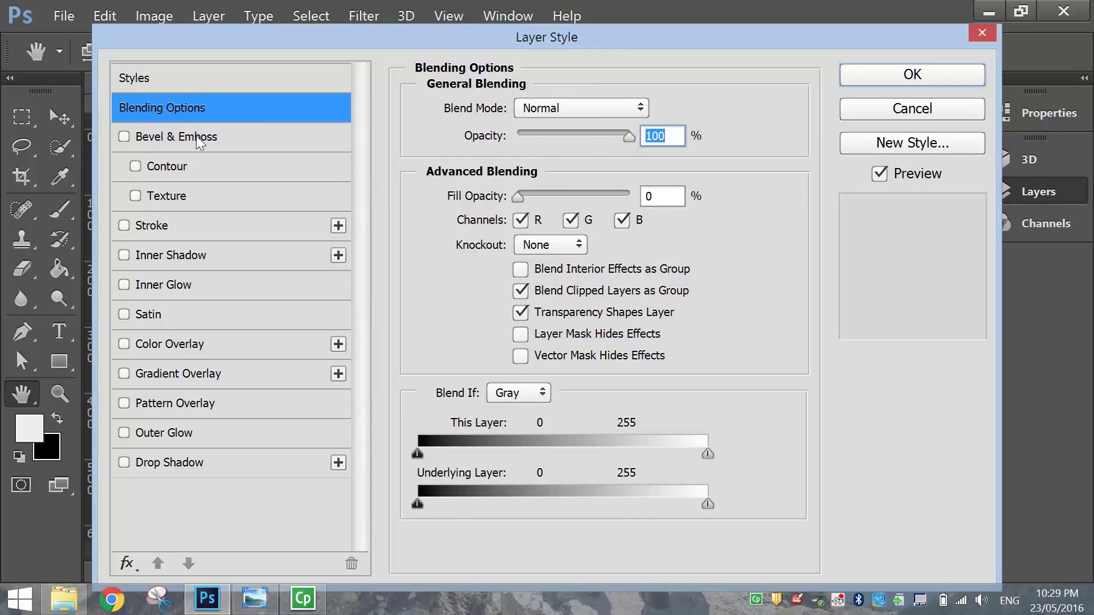
left_click(196, 135)
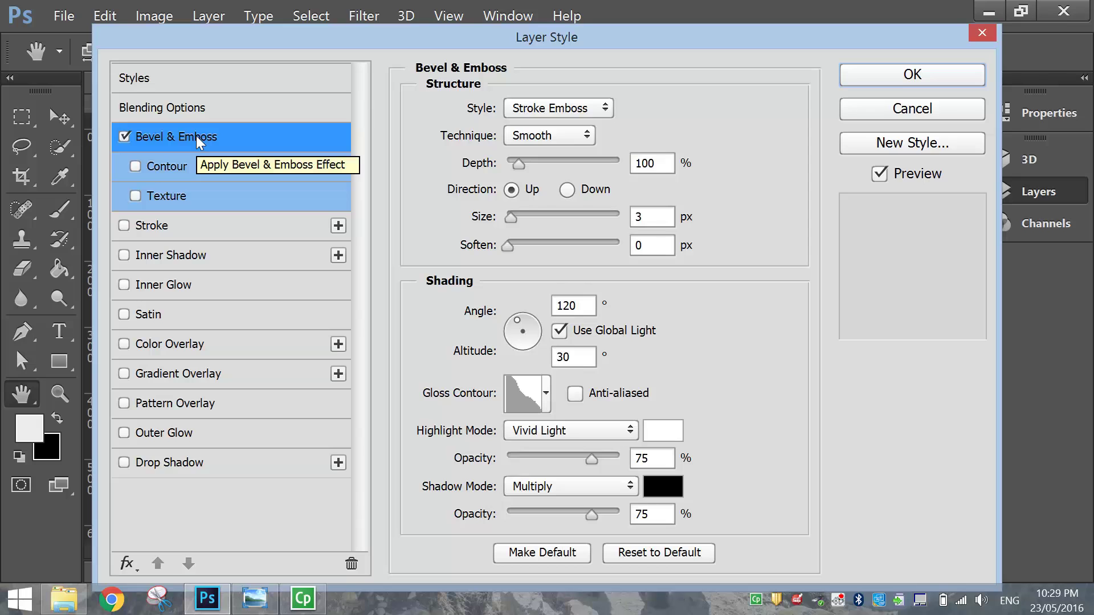
left_click(556, 105)
left_click(556, 105)
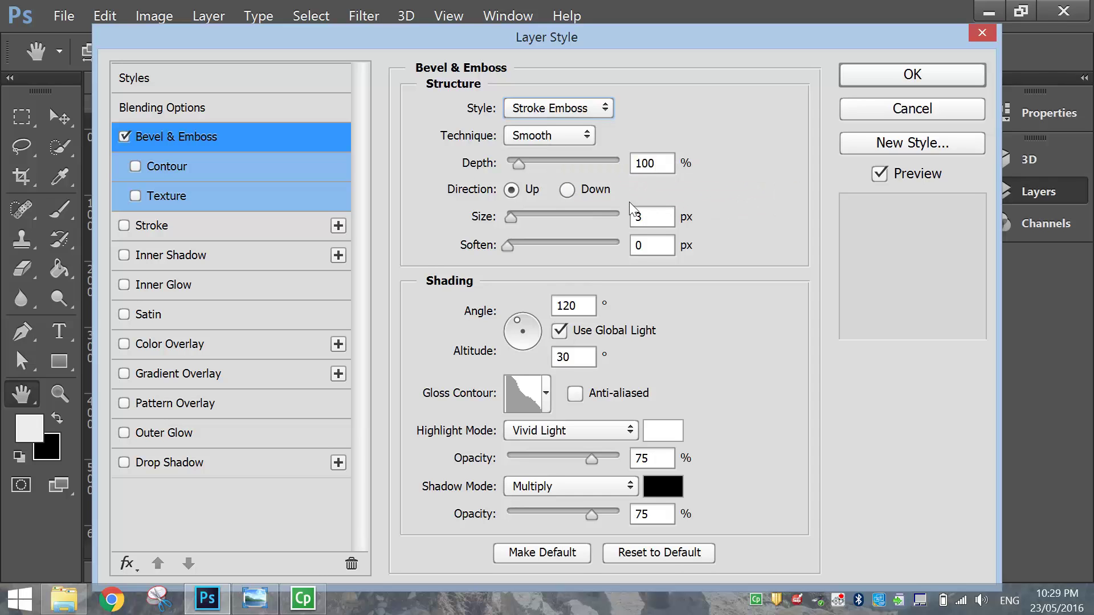
left_click(639, 217)
left_click(641, 245)
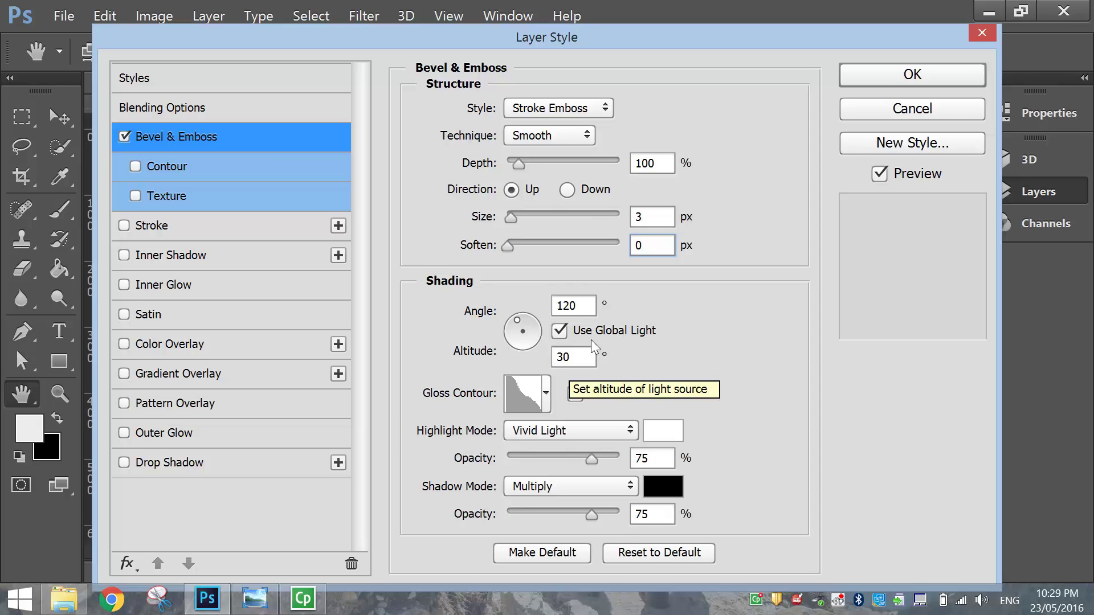
Step: Apply the Ring gloss contour to the bevel and turn on anti-aliasing for it
left_click(546, 392)
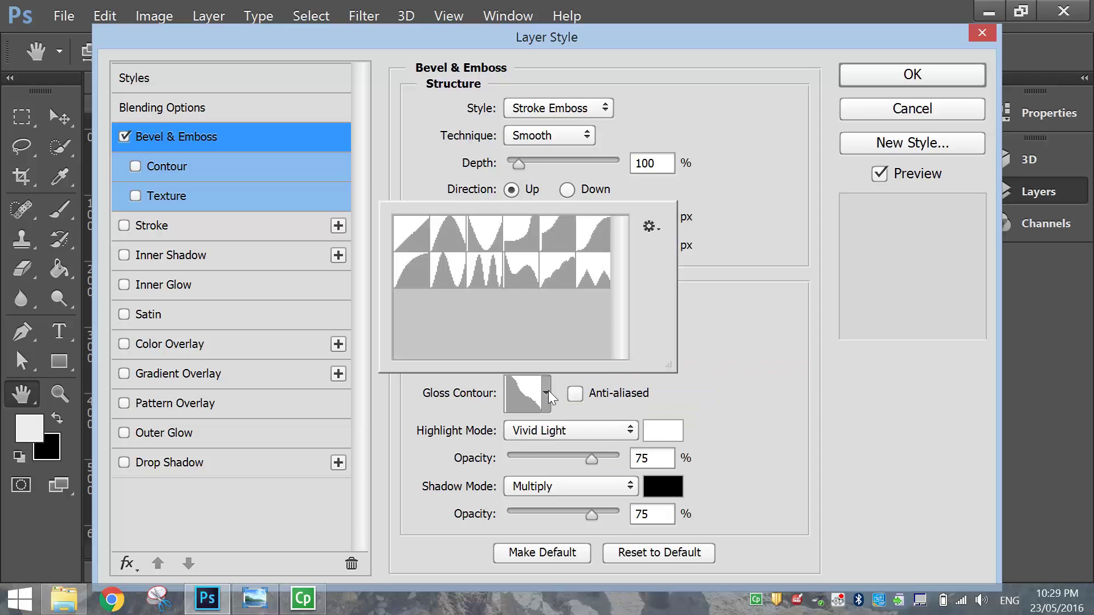
left_click(448, 277)
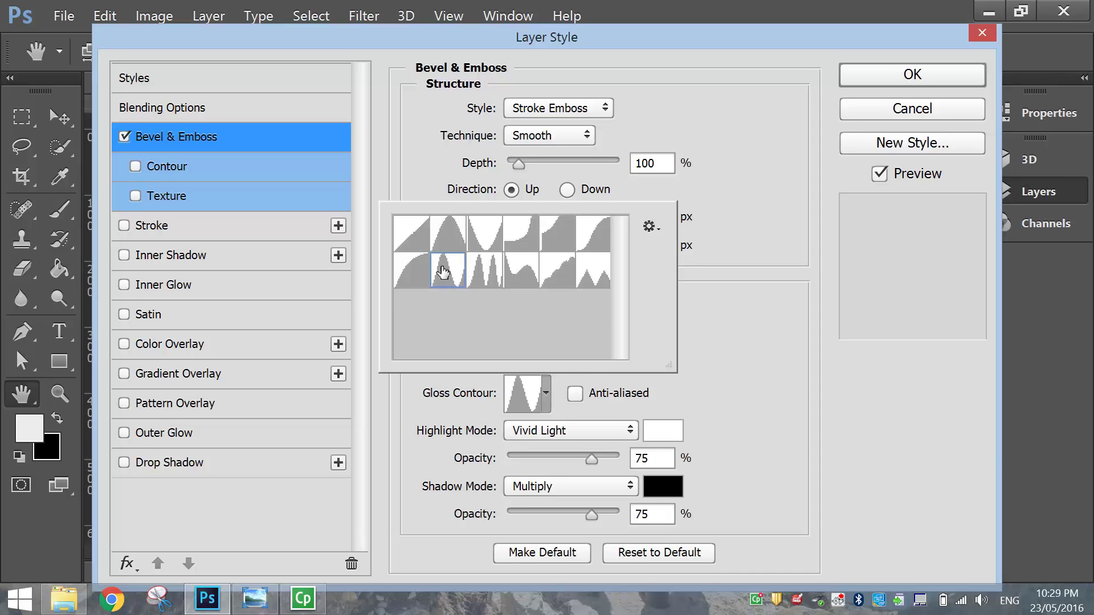
left_click(725, 343)
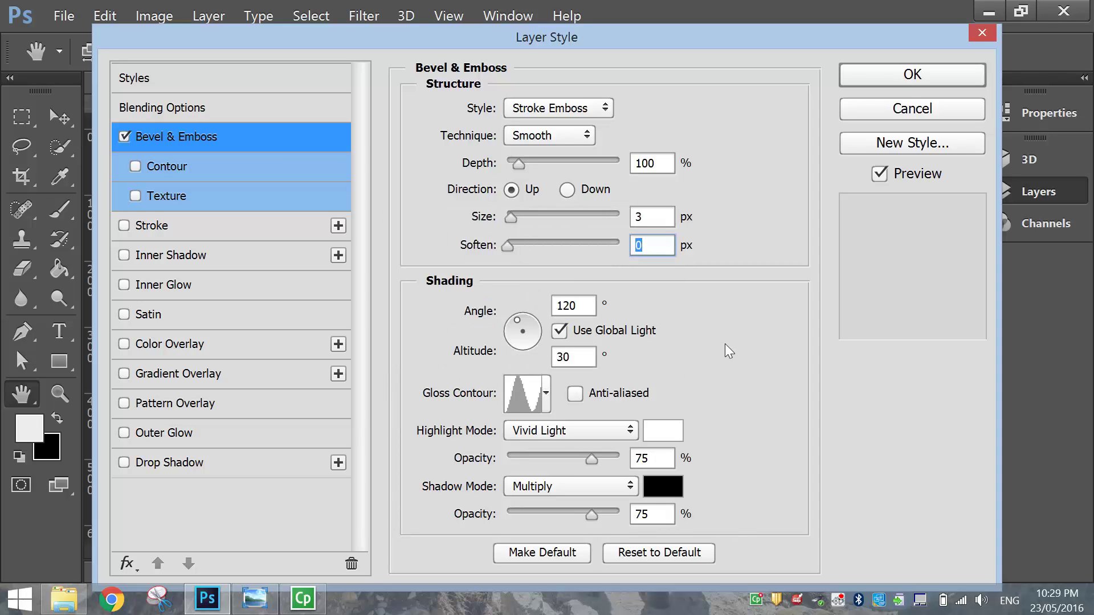
left_click(573, 396)
left_click_drag(578, 35, 572, 22)
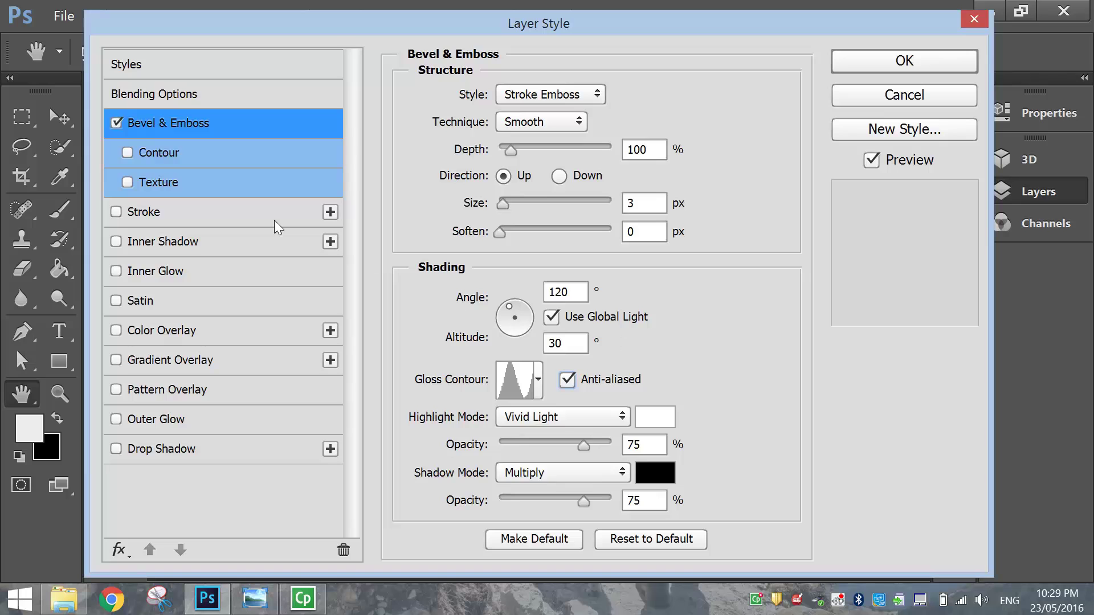
Step: Enable the bevel's Contour option and apply the Cove - Deep contour
left_click(155, 152)
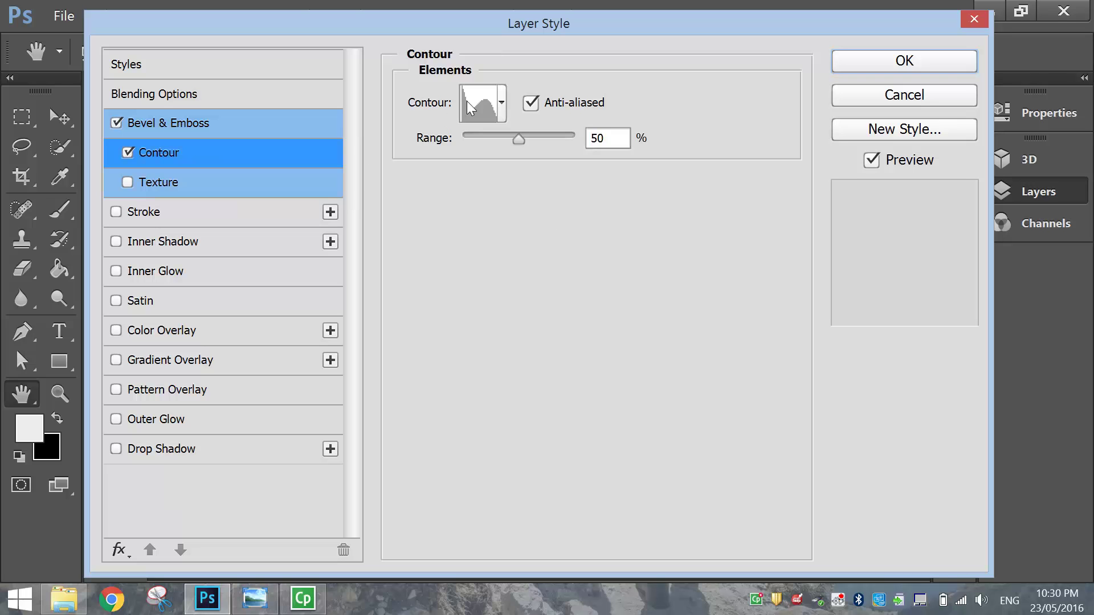
left_click(498, 96)
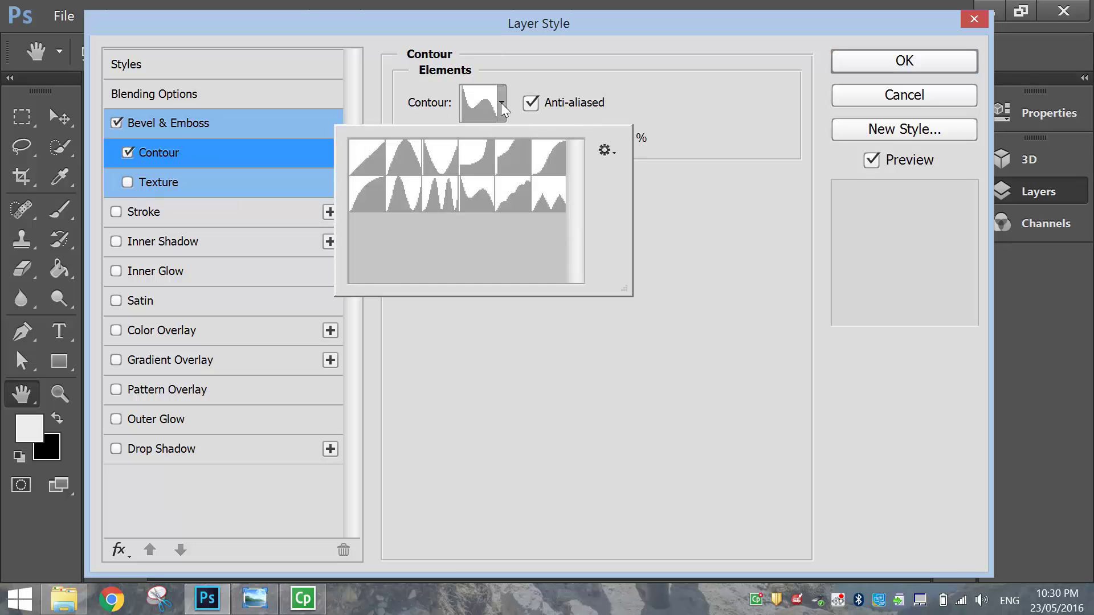
left_click(477, 162)
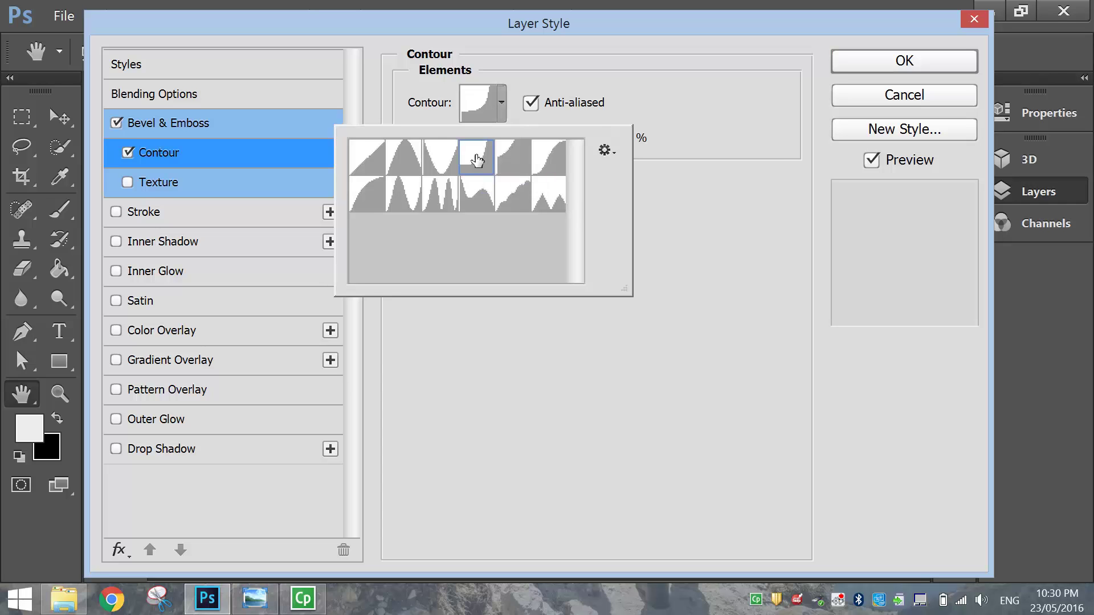
left_click(682, 90)
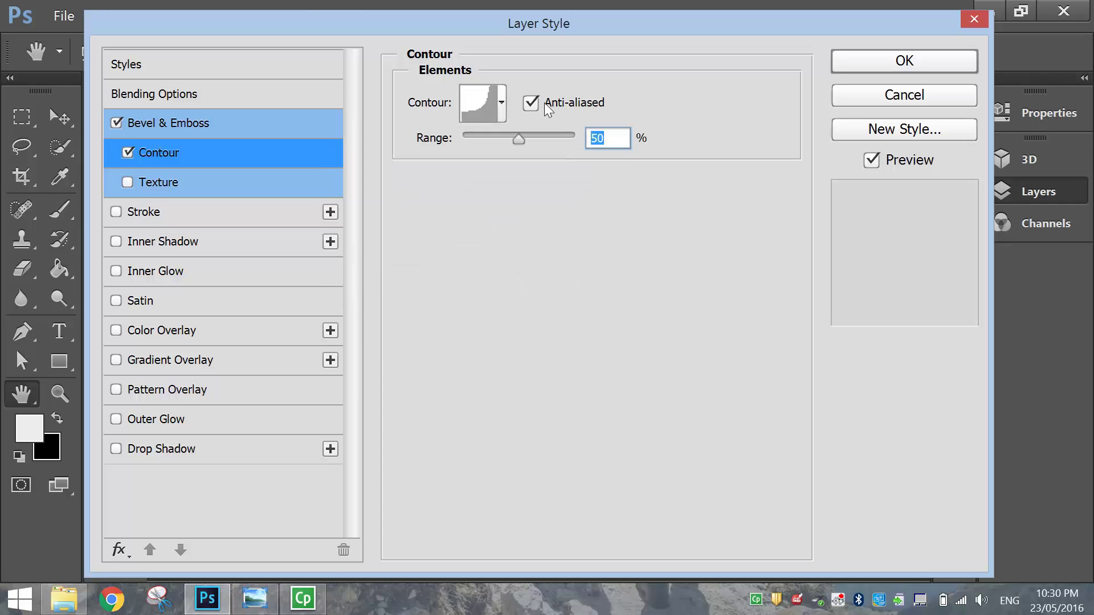
Step: Add a Stroke effect to the STAR WARS copy 2 layer and apply the Golden Dial Top X11 gradient to it
left_click(608, 138)
left_click(158, 211)
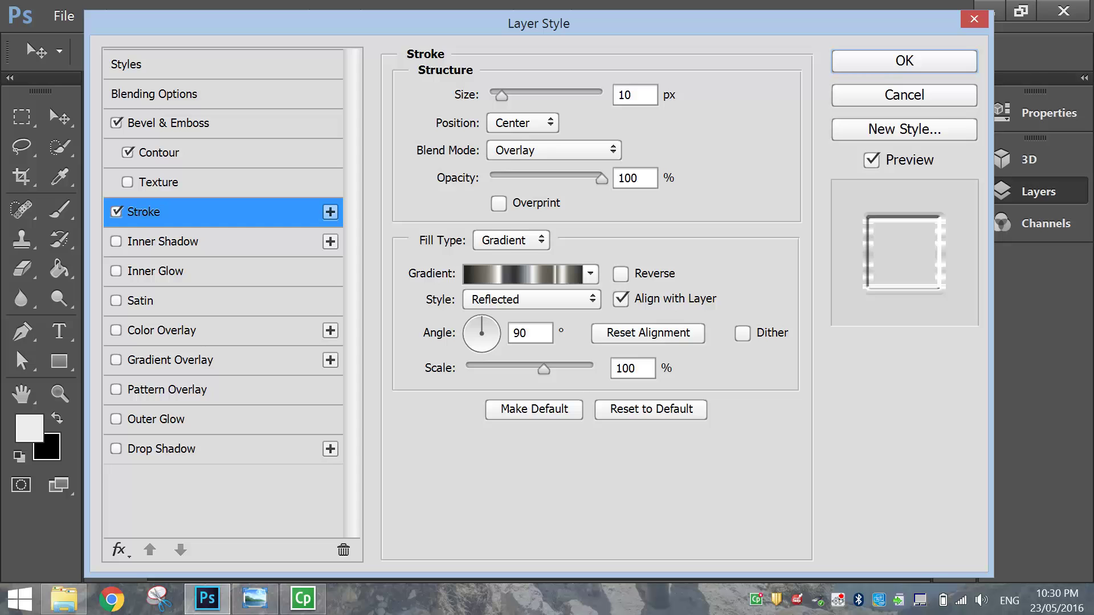
left_click(508, 276)
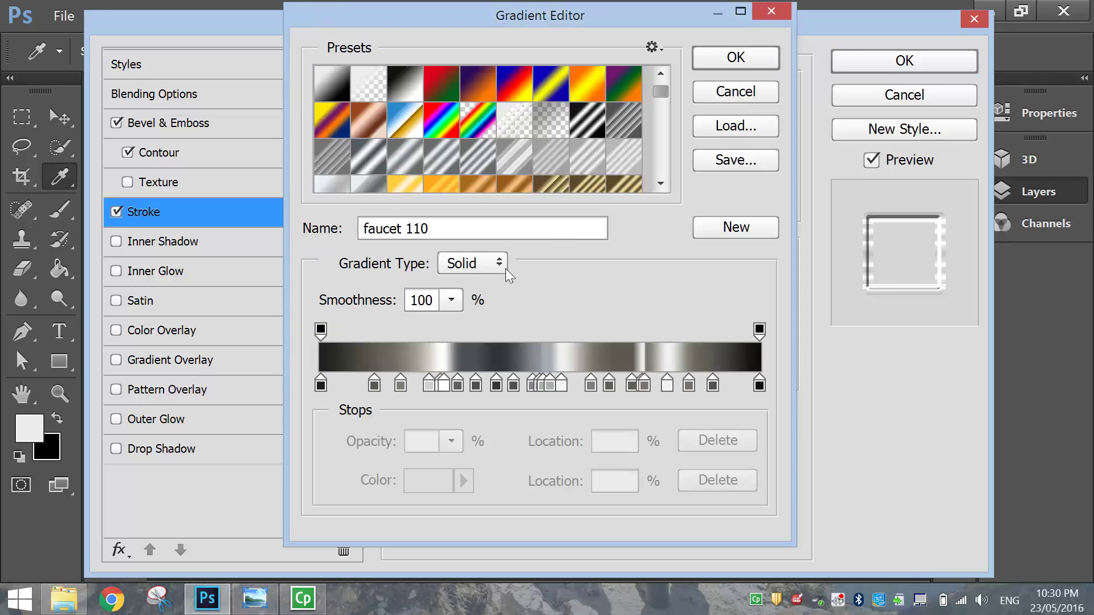
scroll(508, 131, "down", 1)
left_click(591, 134)
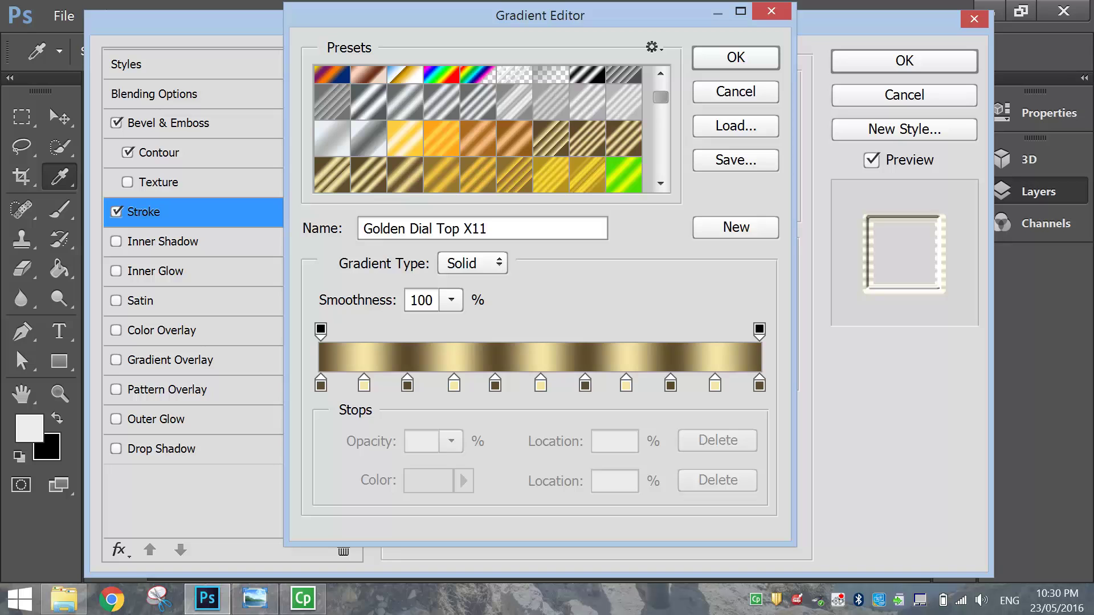
left_click_drag(491, 229, 363, 229)
left_click(509, 229)
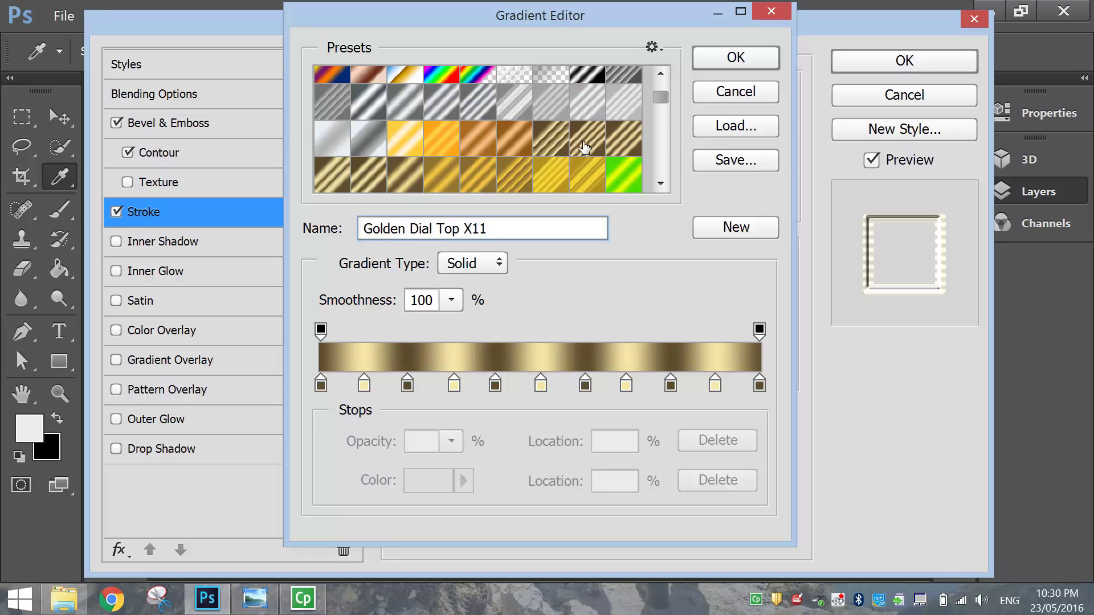
left_click(734, 60)
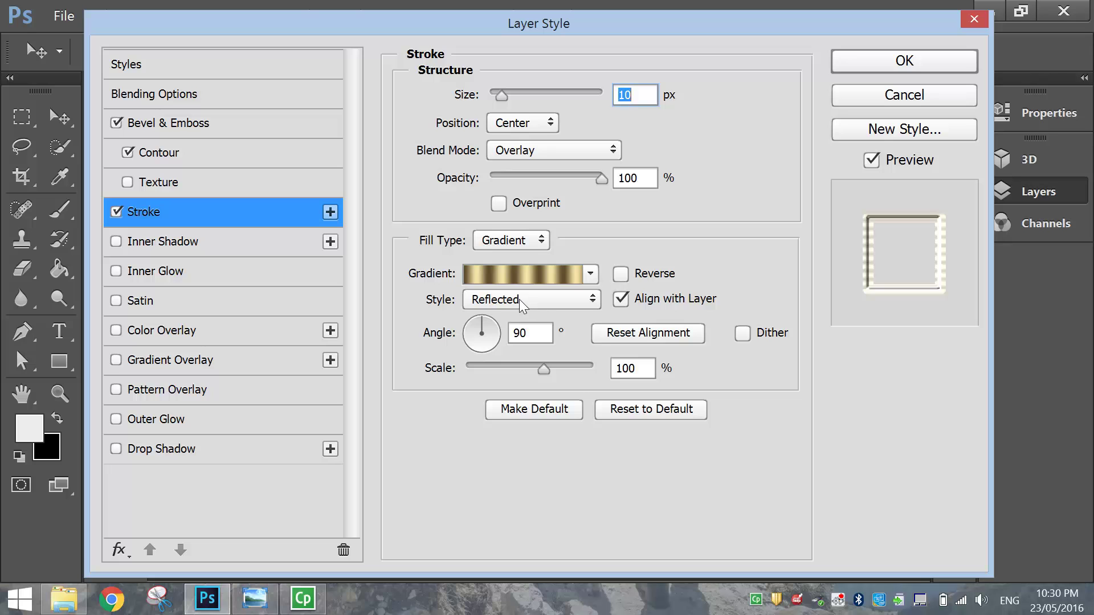
Step: Set the stroke gradient's angle to 5°, apply the layer style and collapse the layer's effects list
left_click(523, 330)
type("5")
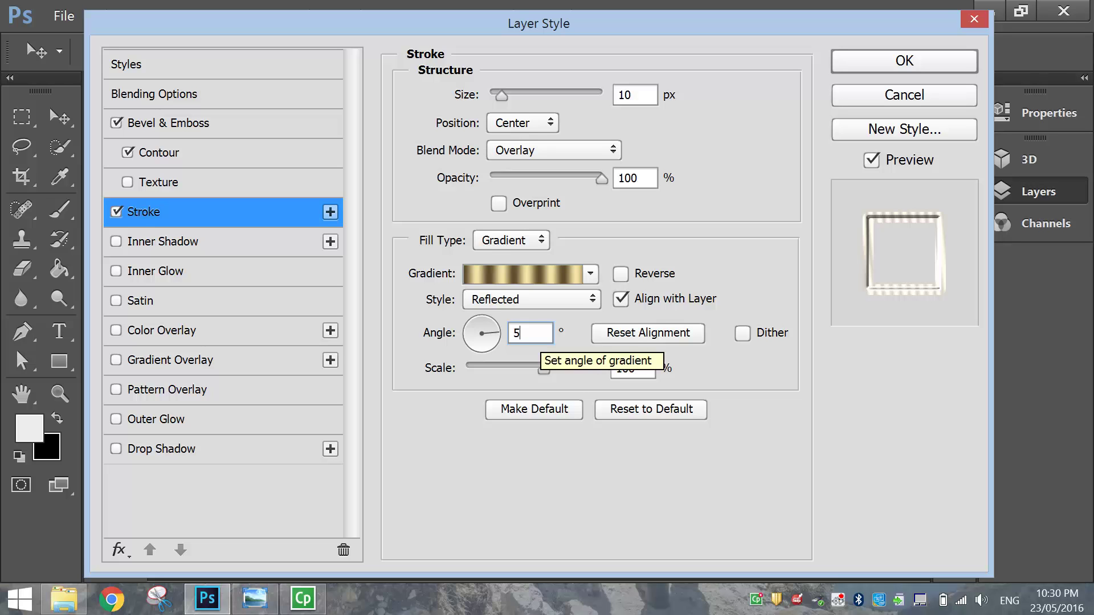
left_click(889, 71)
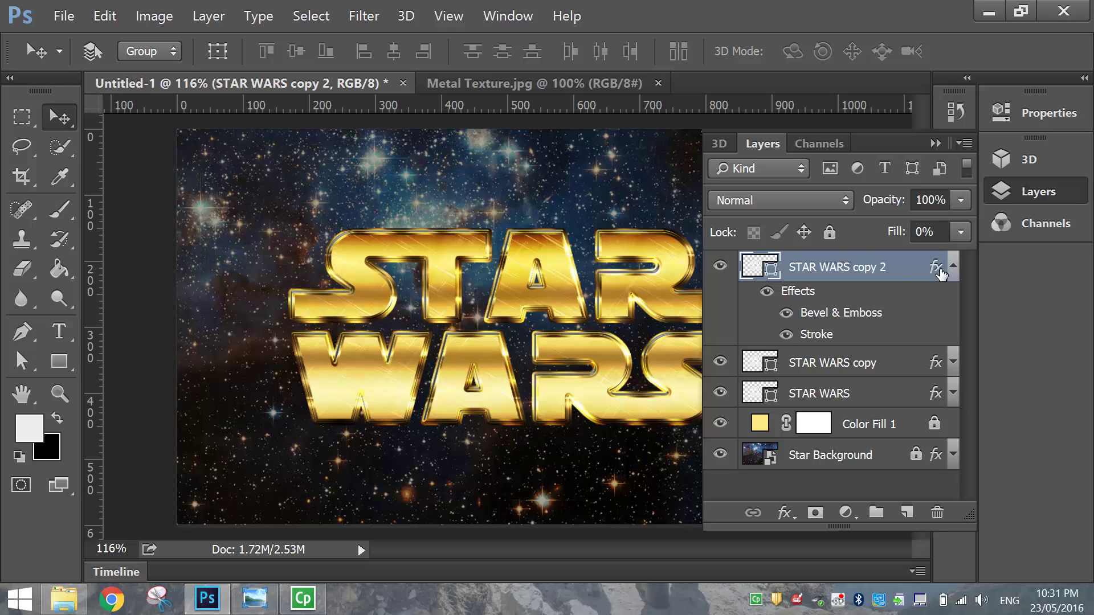
left_click(947, 268)
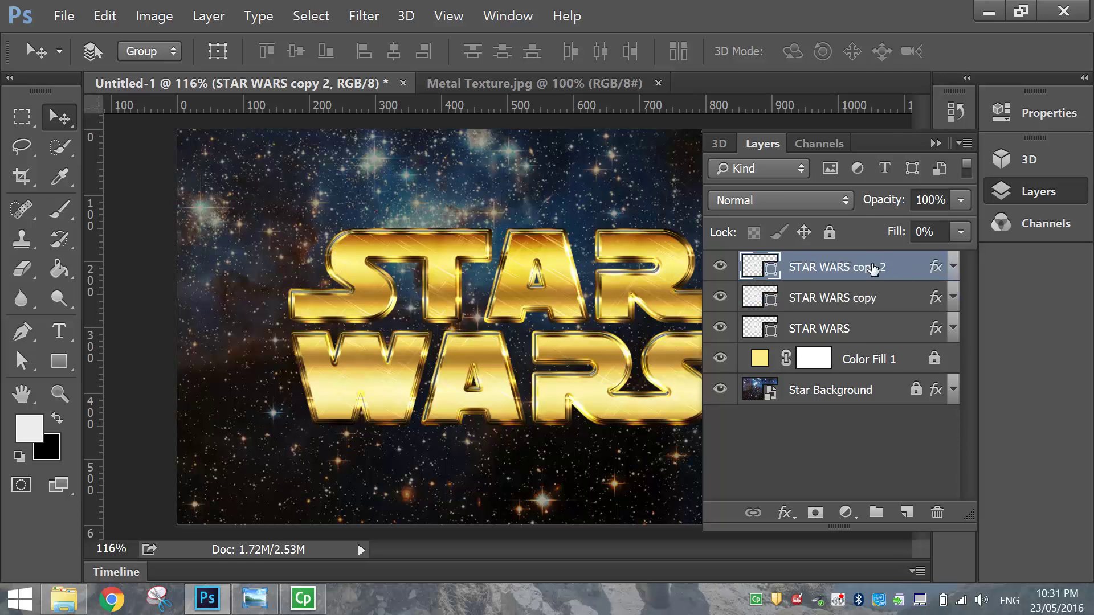
Step: Duplicate the STAR WARS copy 2 layer within the same document as Glow
right_click(893, 273)
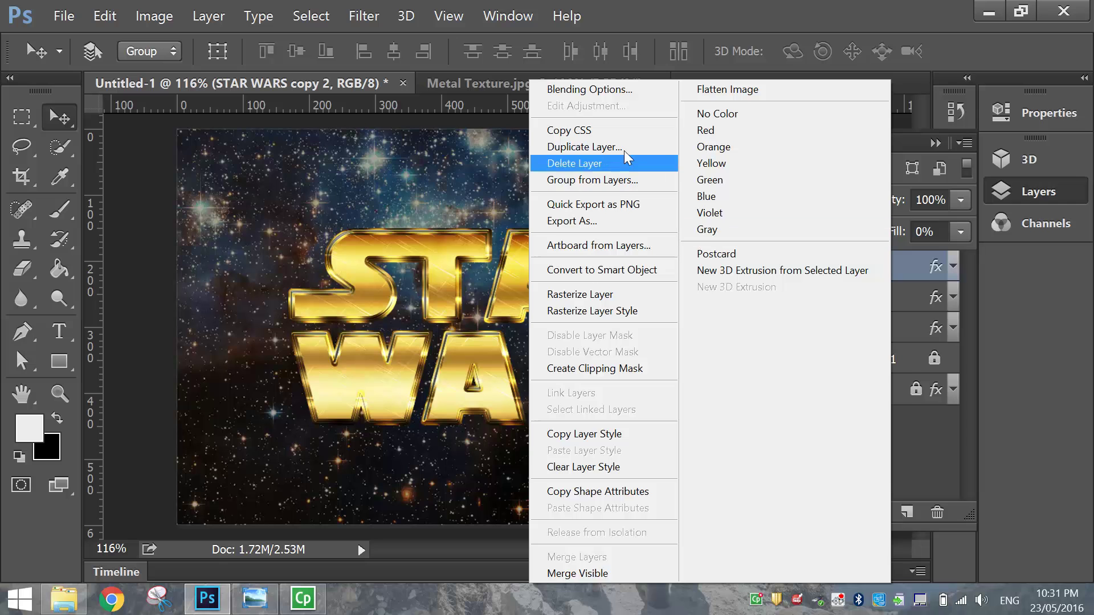
left_click(598, 147)
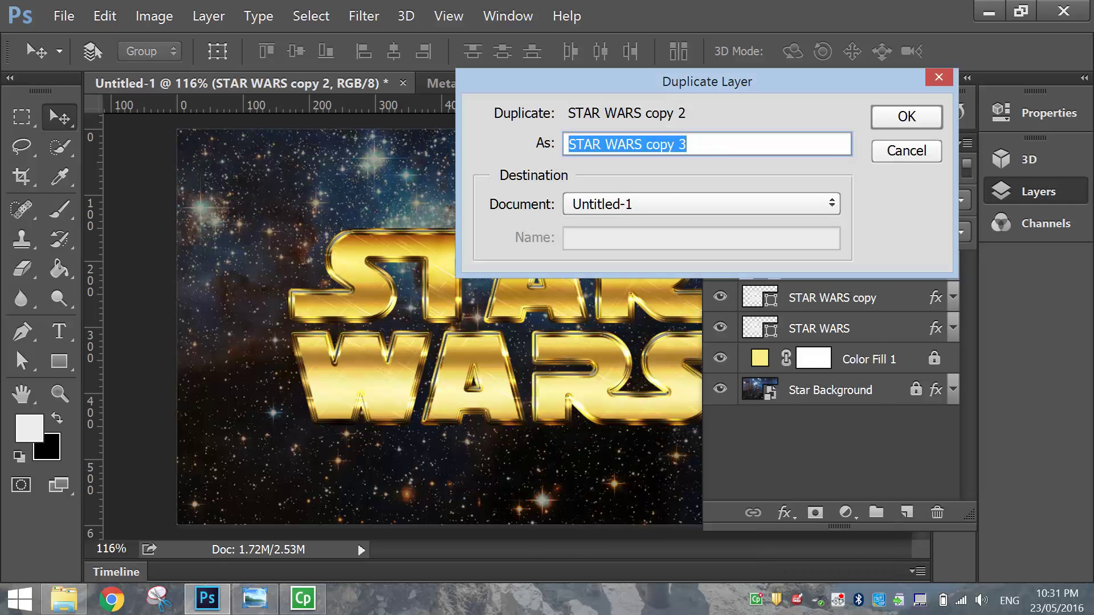
type("Glow")
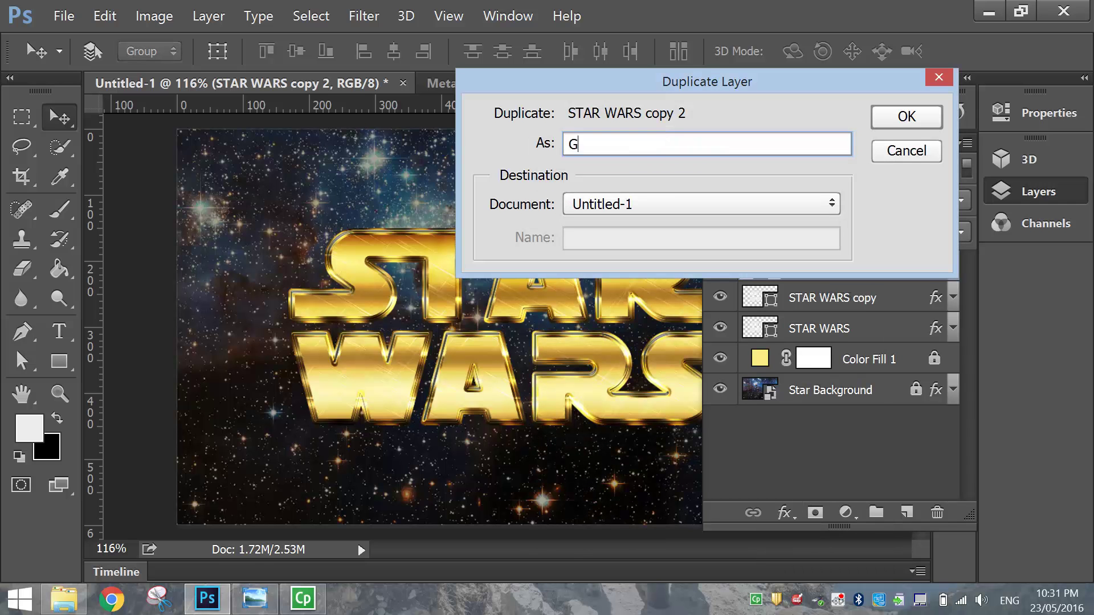
left_click(911, 117)
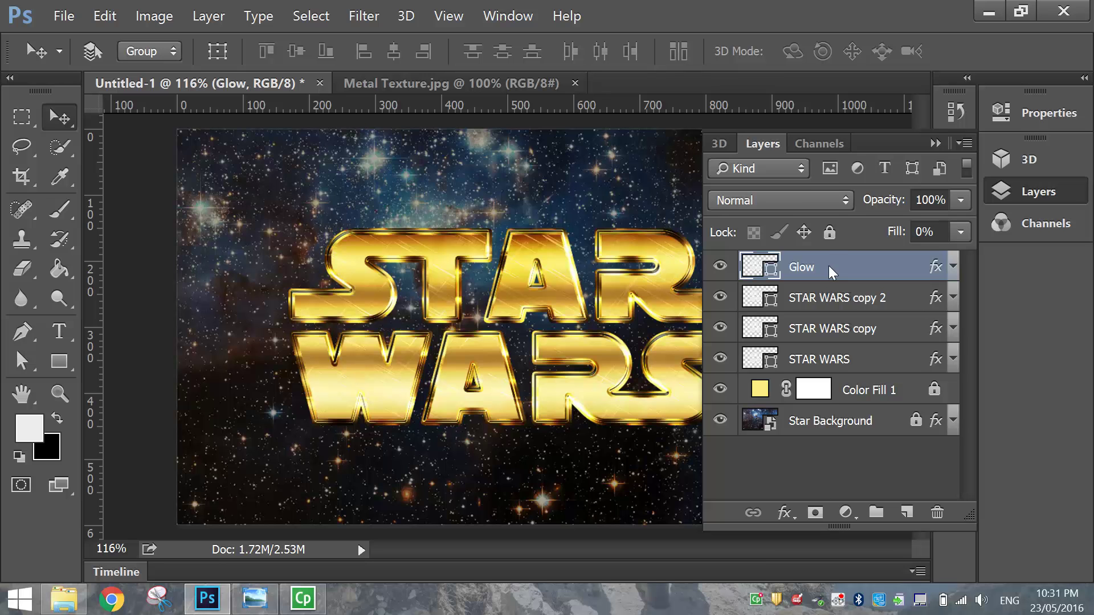
Step: Rasterize the layer style of the Glow layer and set its fill to 0%
right_click(829, 271)
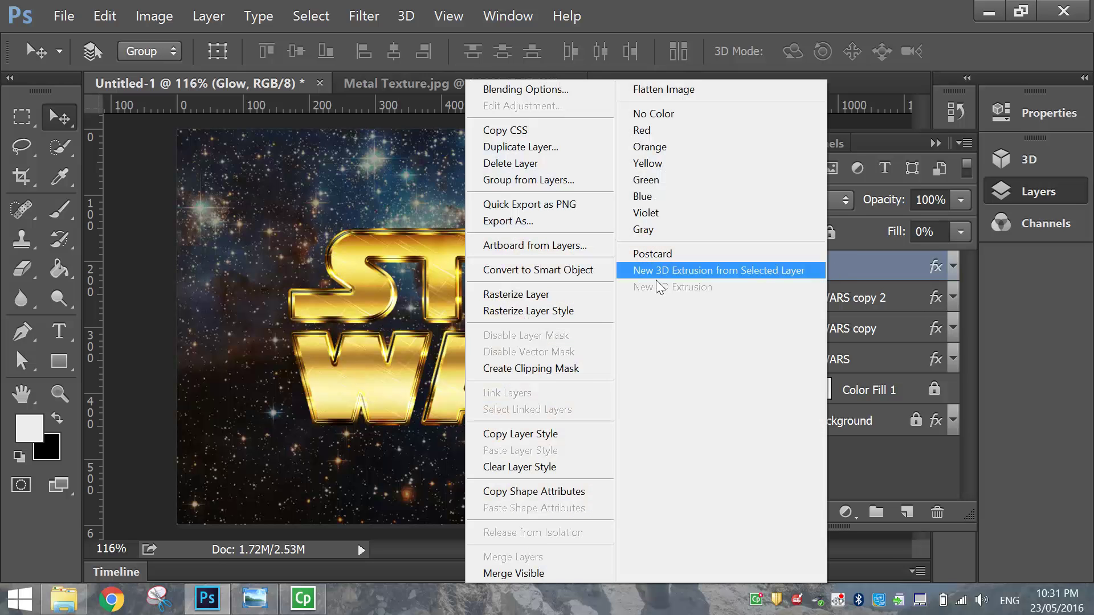
left_click(545, 312)
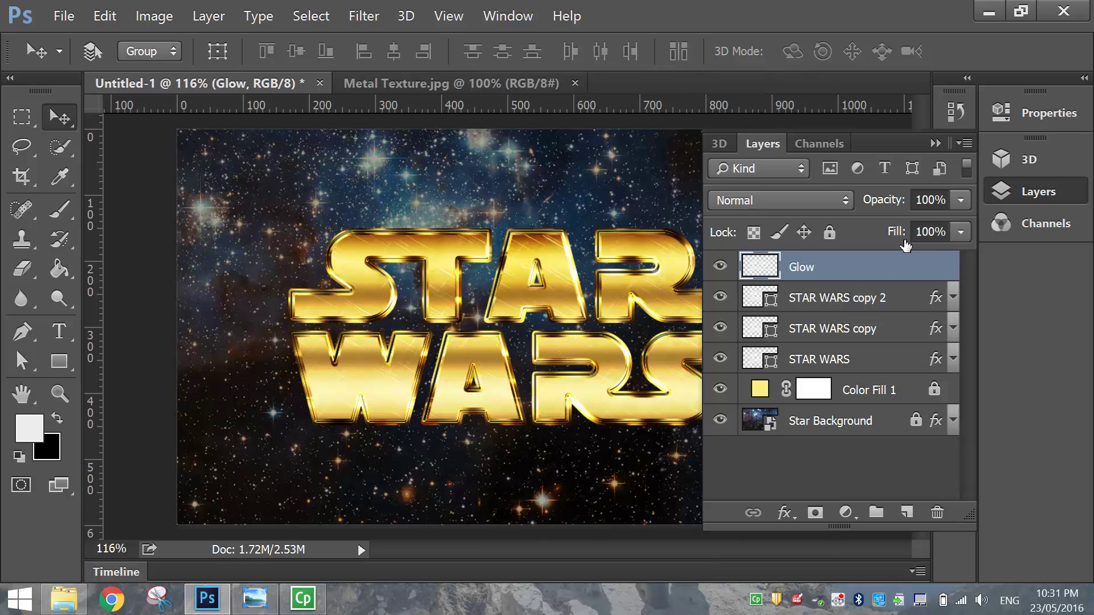
left_click(928, 234)
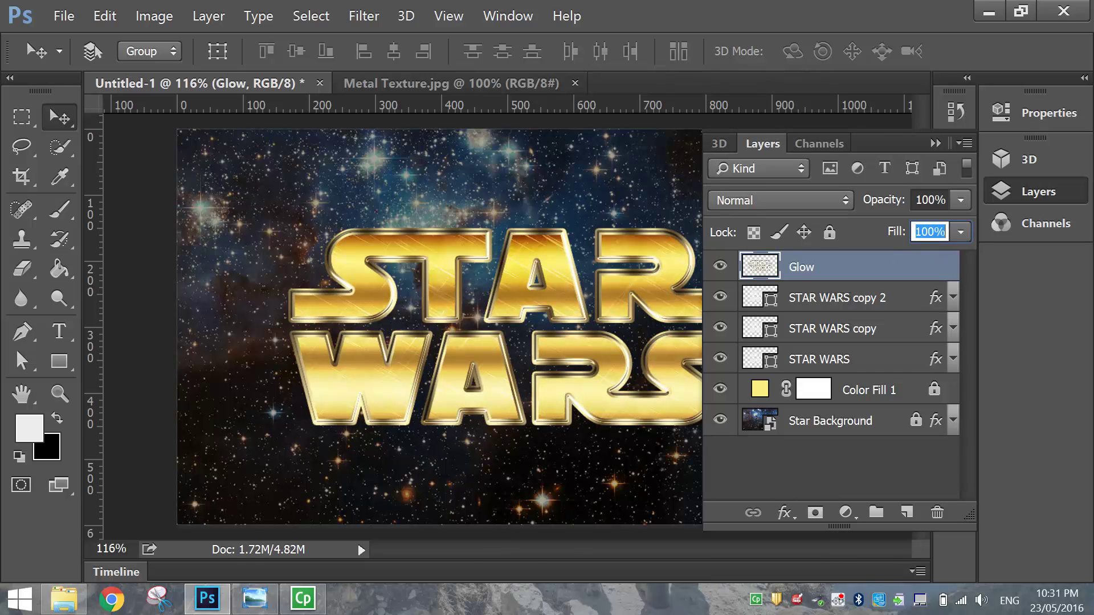
type("0")
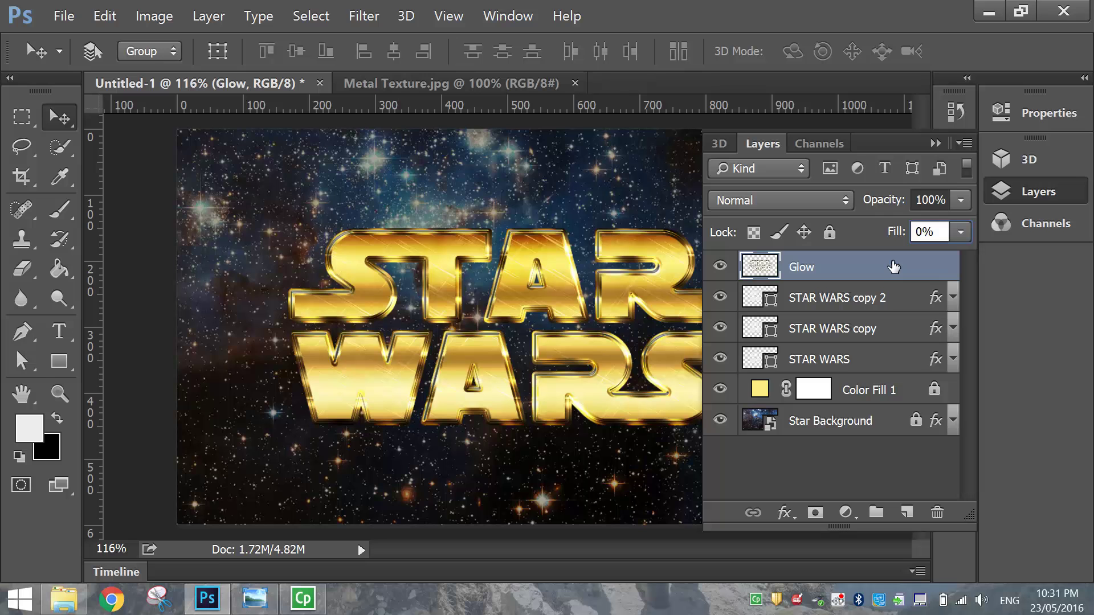
Step: Add an Outer Glow to the Glow layer with the Linear Light blend mode and 75% opacity
key("h")
double_click(892, 268)
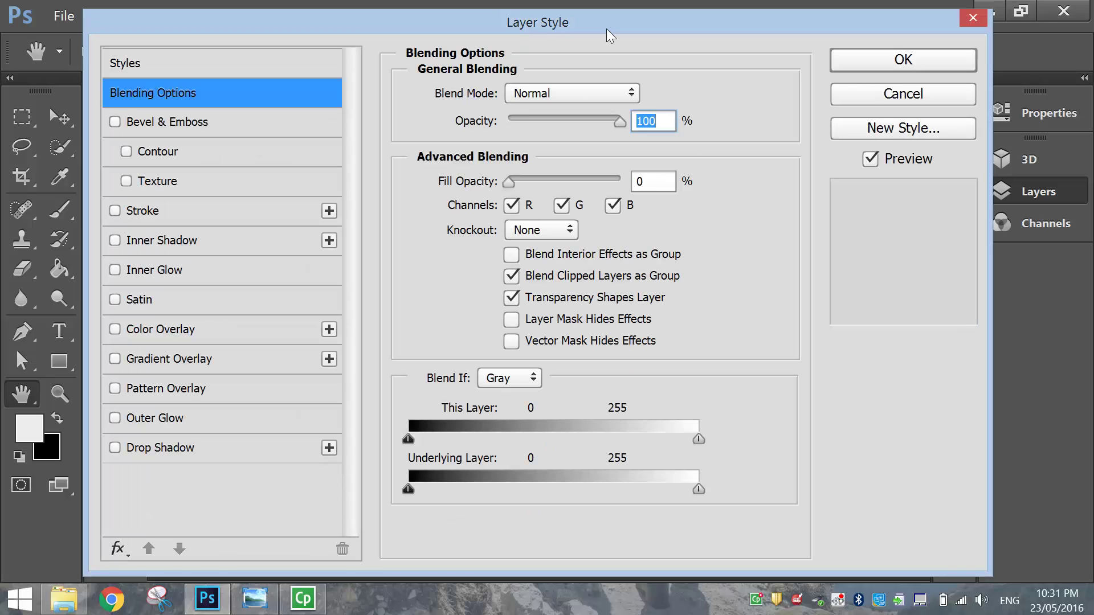
left_click(156, 418)
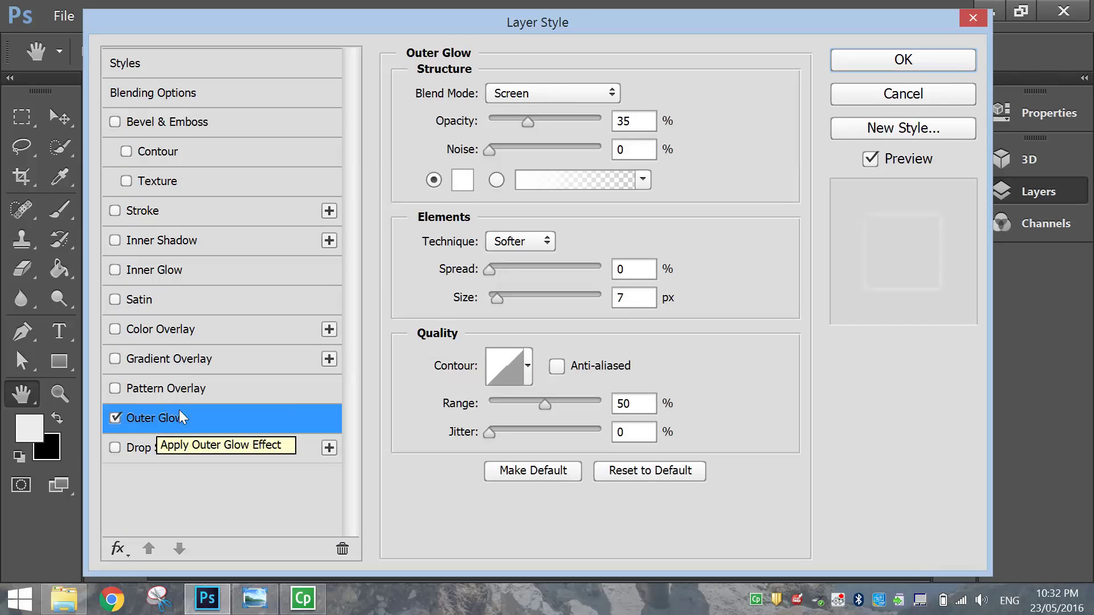
left_click(514, 98)
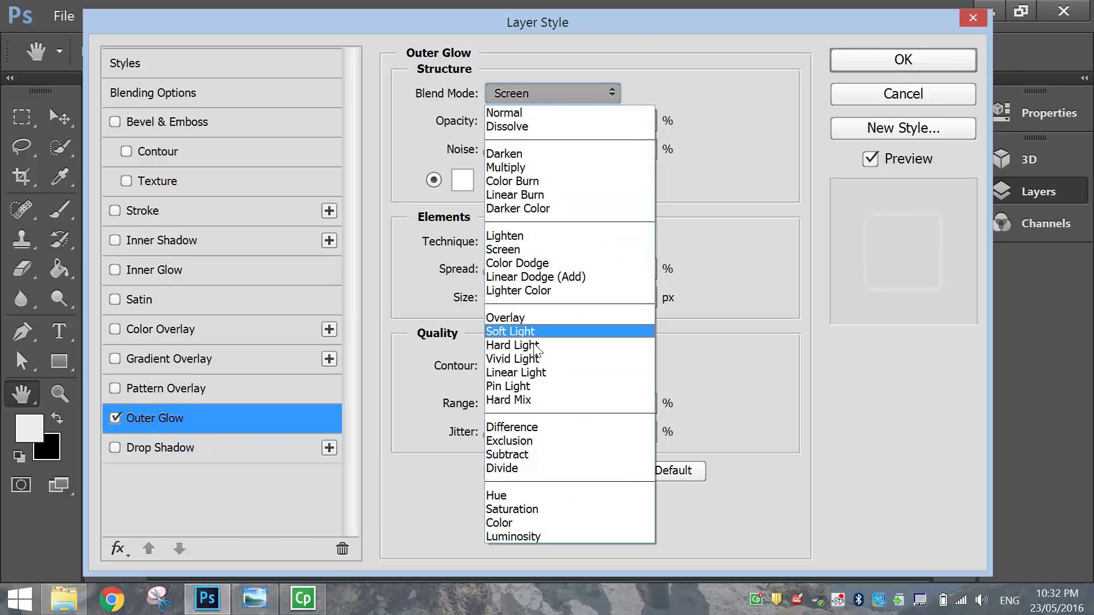
left_click(539, 370)
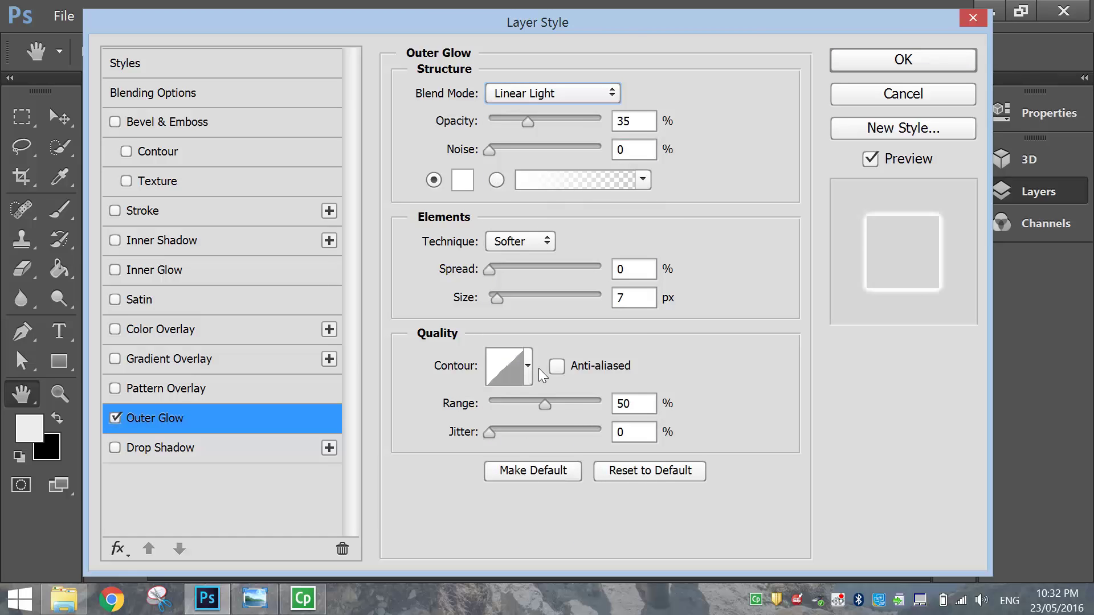
key("Tab")
type("75")
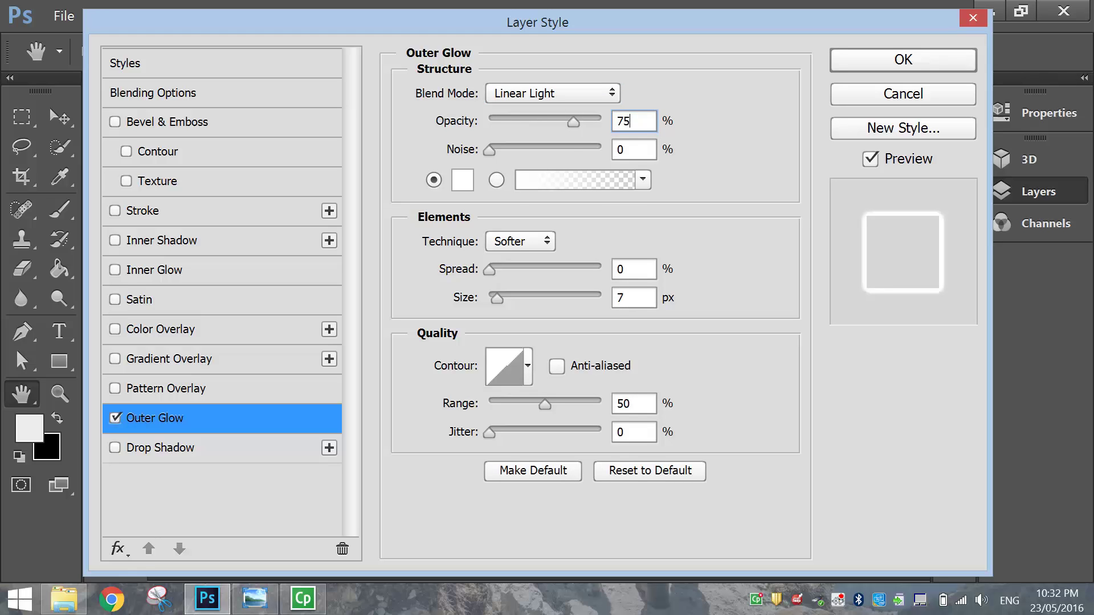
Step: Set the outer glow's color to #e7bf2a
left_click(460, 181)
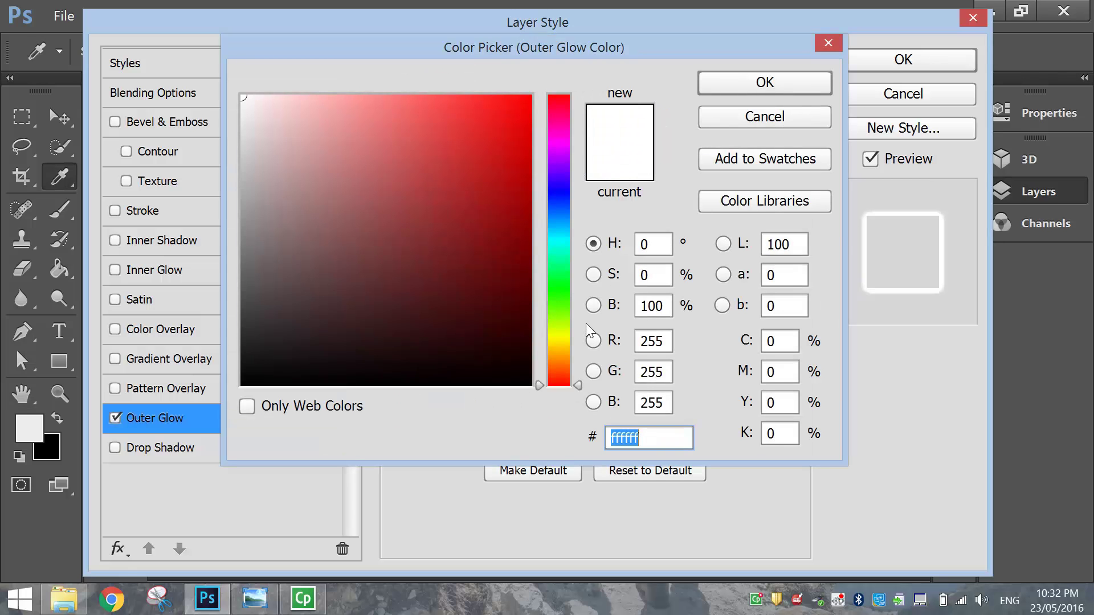
type("e7")
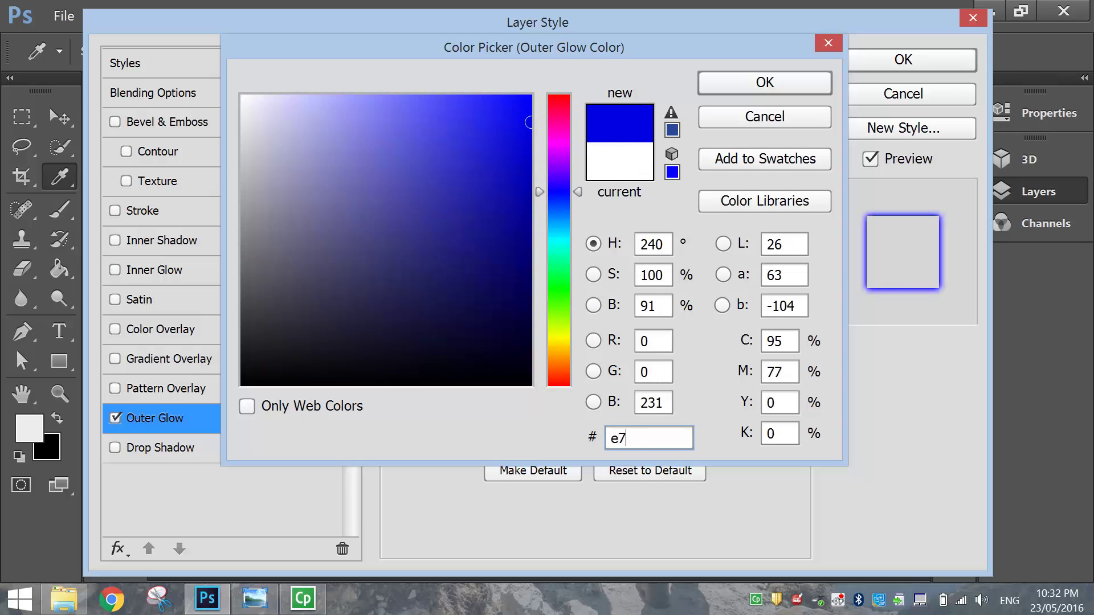
type("bf")
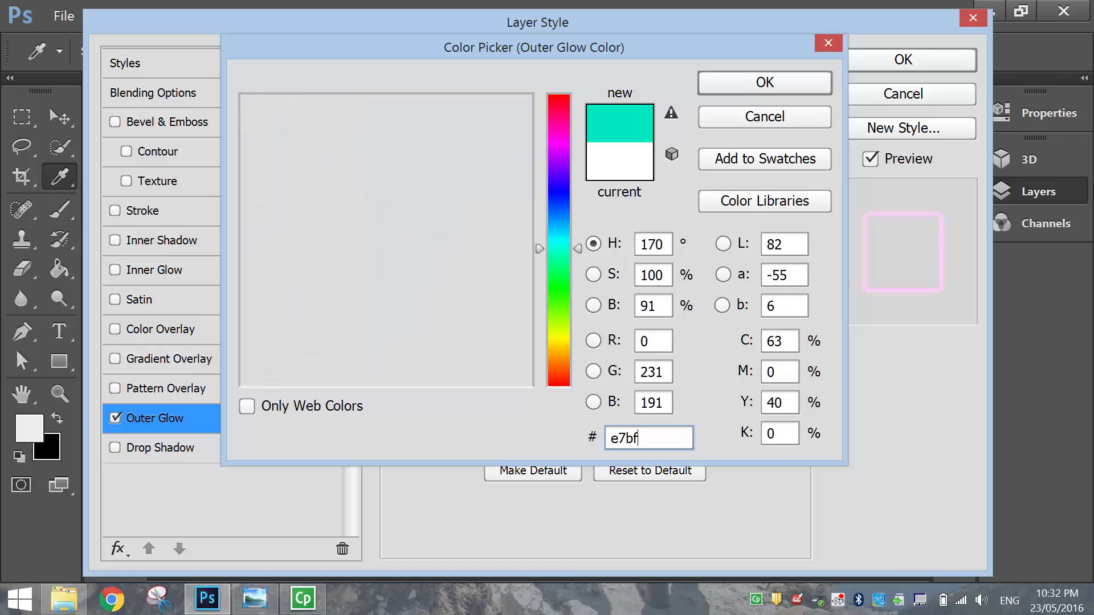
type("2a")
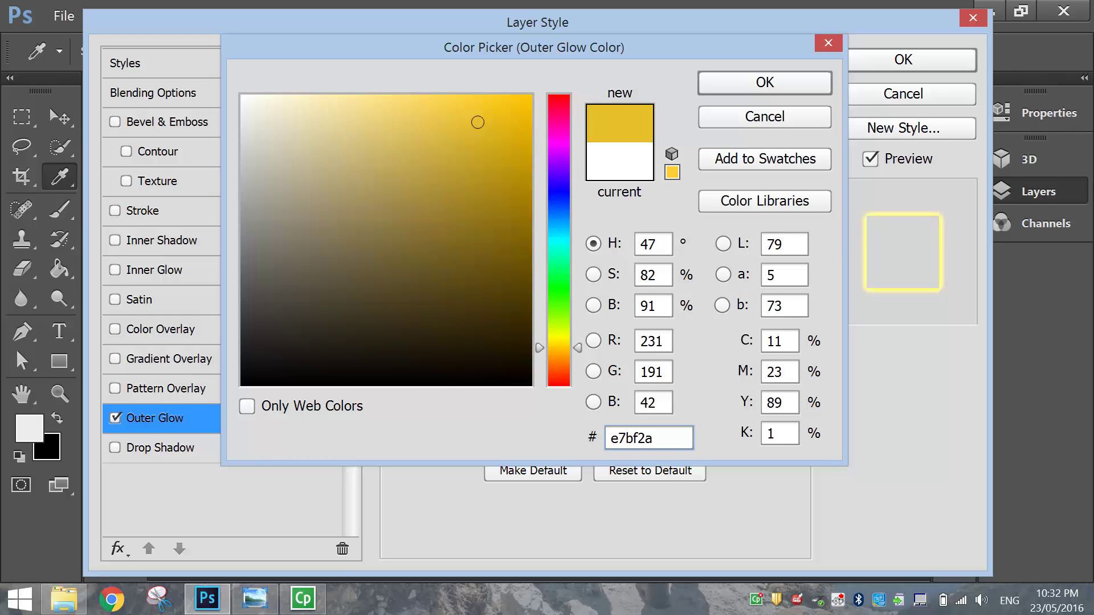
left_click(719, 80)
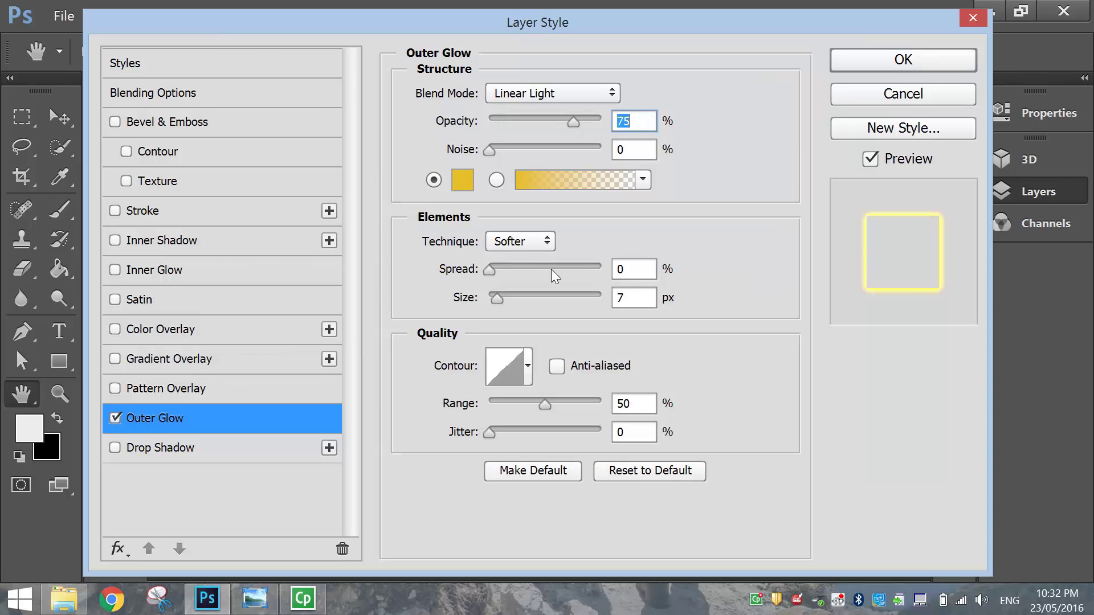
Step: Set the outer glow's size to 3 px, apply the style and collapse the layer list to reveal the whole artwork
left_click_drag(636, 297, 577, 295)
type("3")
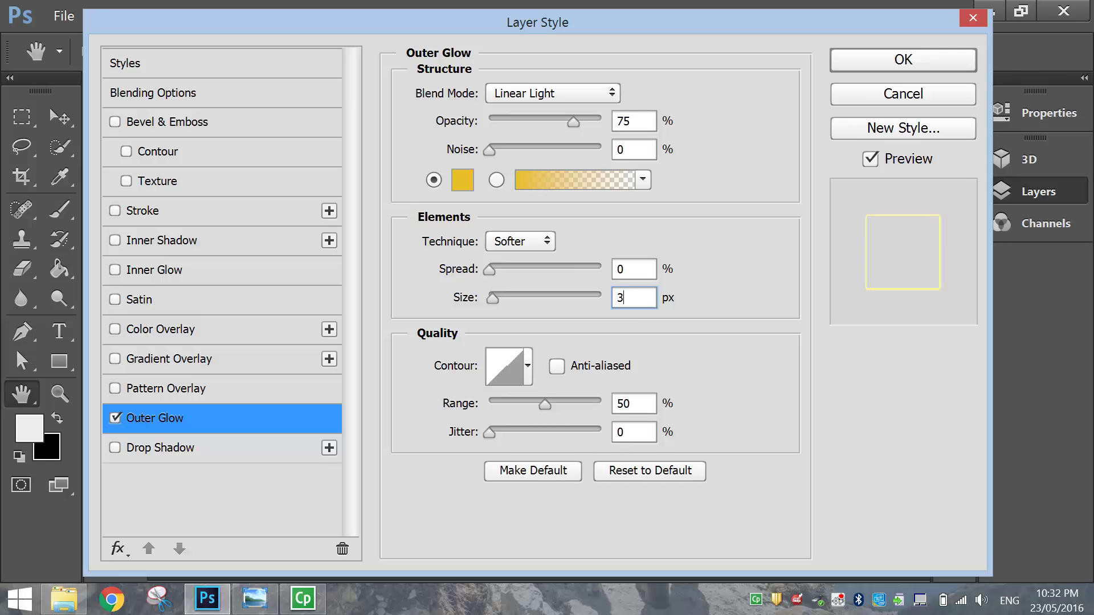
left_click(862, 64)
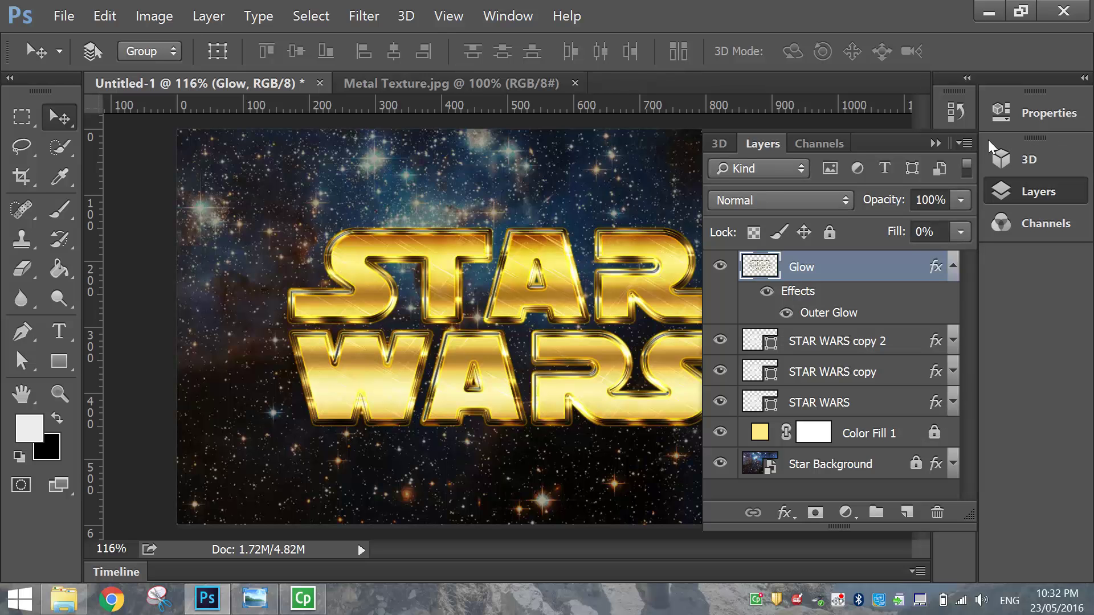
left_click(935, 143)
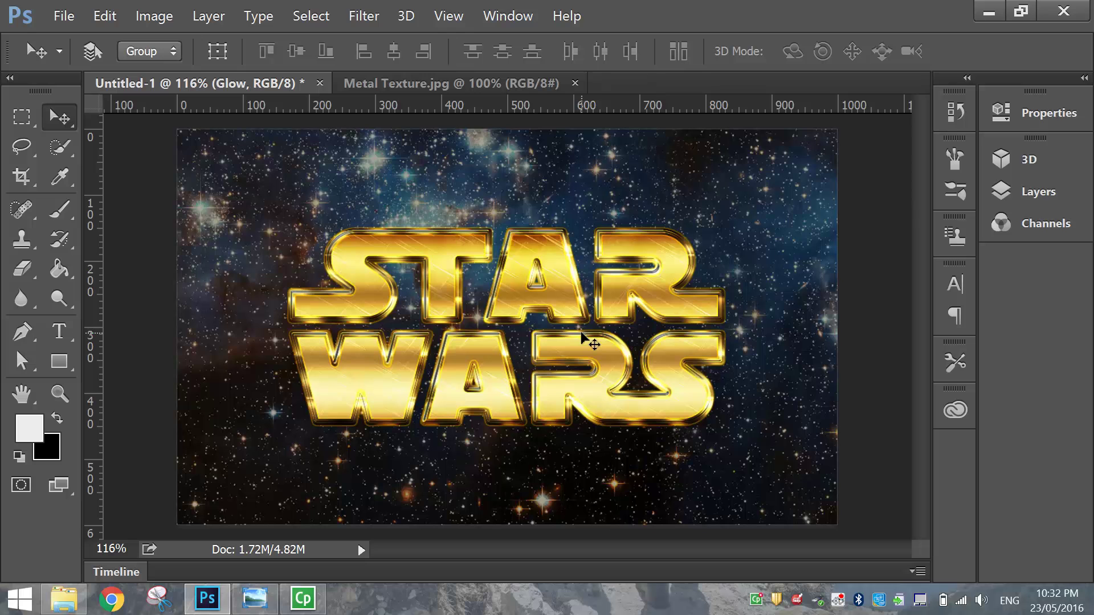
Step: Load the Stars and Flares.abr brush set for the Brush tool and bring its star brushes into view
left_click(64, 212)
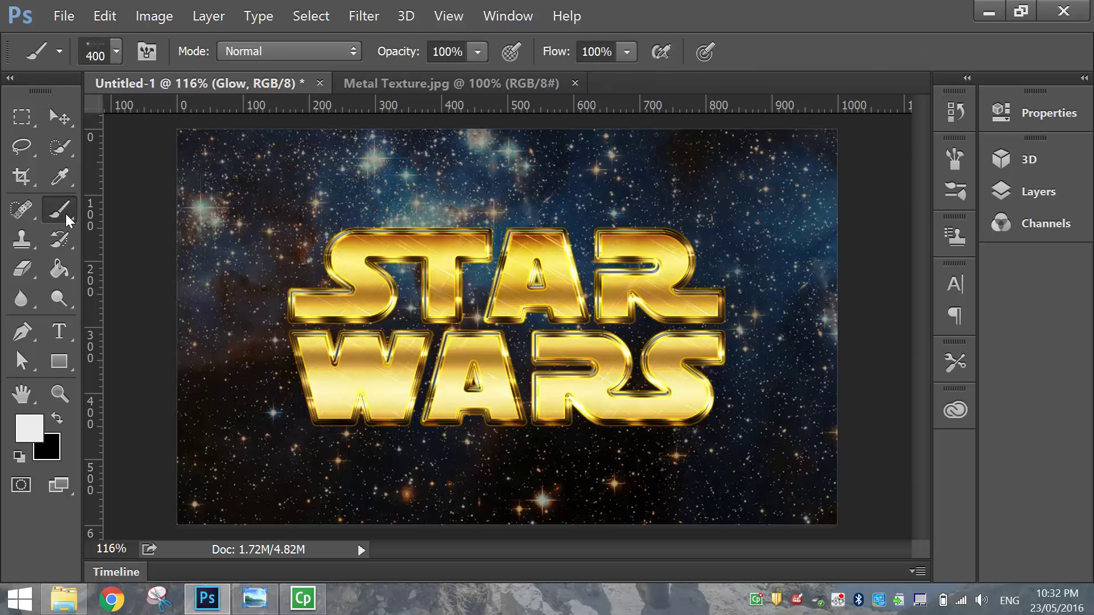
left_click(115, 53)
mouse_move(272, 288)
left_mouse_down()
mouse_move(277, 378)
mouse_move(276, 268)
left_mouse_up()
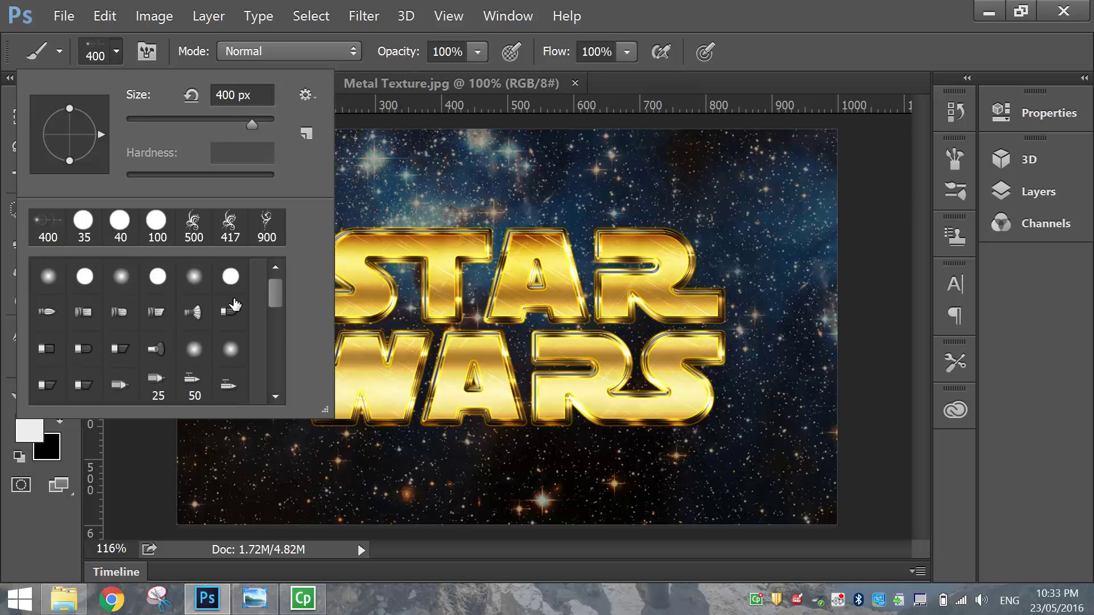
left_click(309, 93)
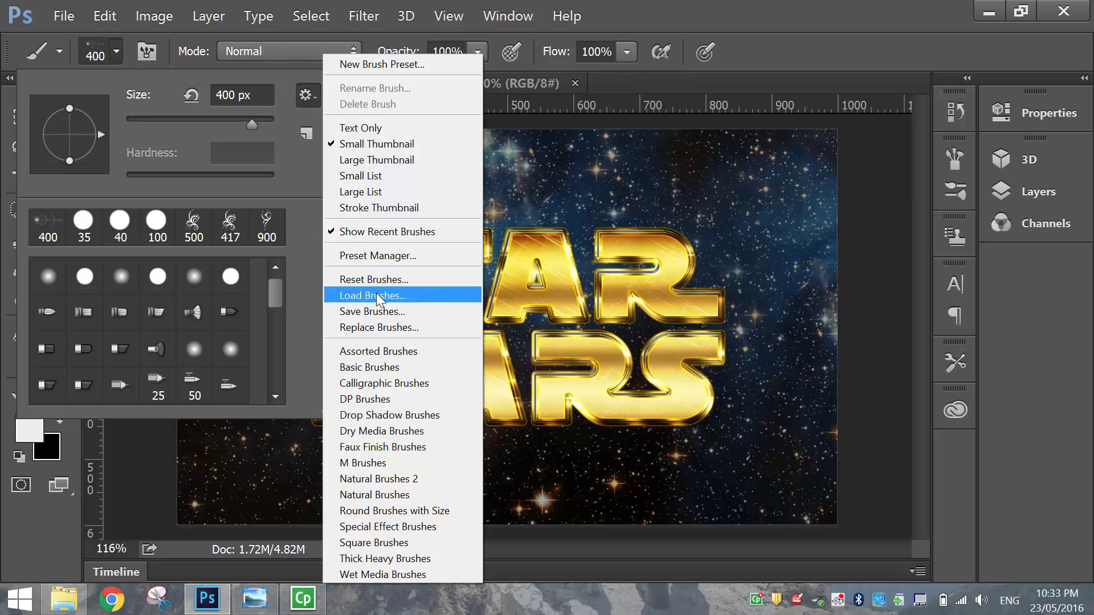
left_click(423, 294)
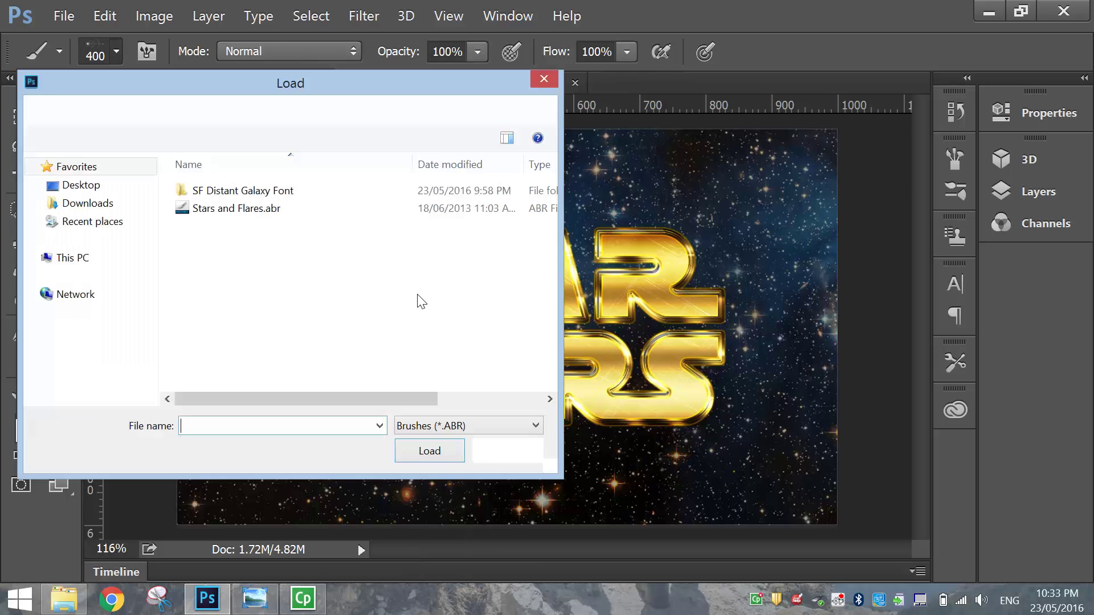
left_click(258, 212)
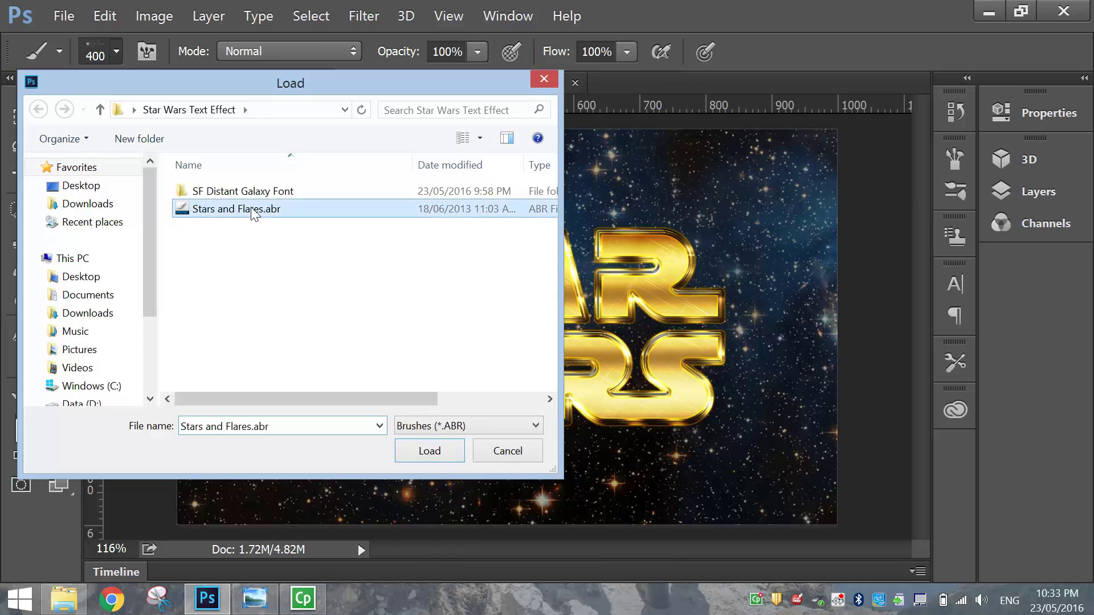
left_click(424, 451)
left_click_drag(276, 290, 292, 378)
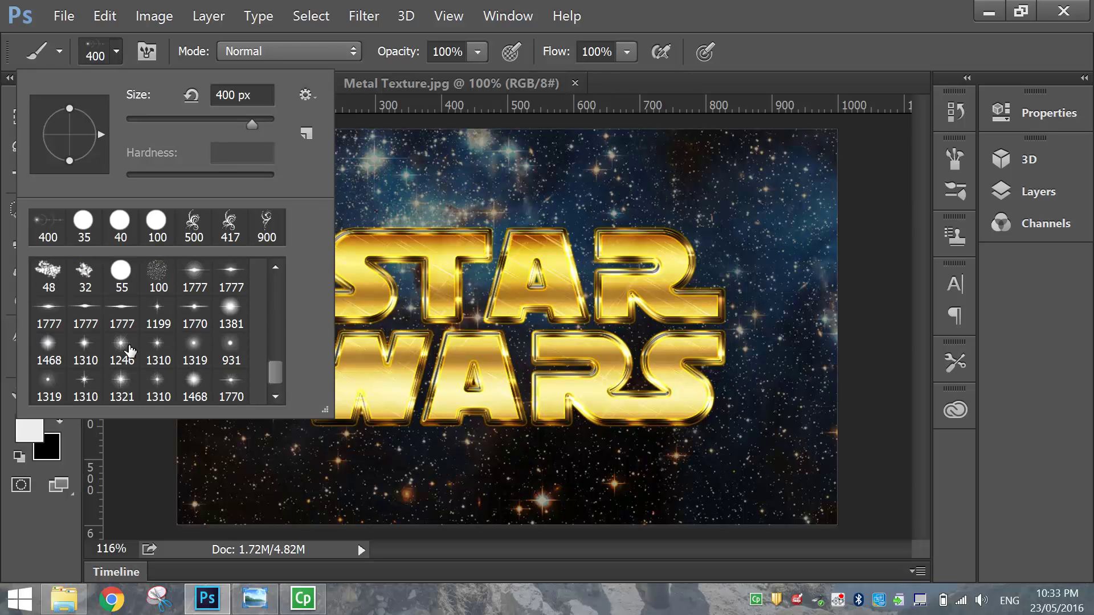
Step: Choose the small 1310 px star brush from the loaded presets and reduce its size to 150 px
left_click(156, 349)
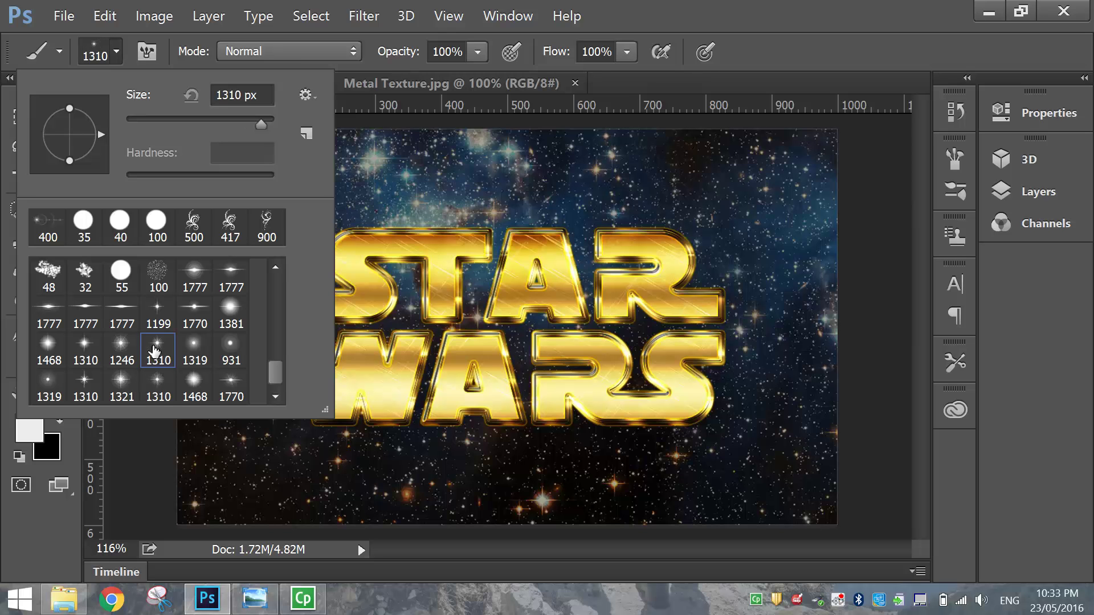
left_click(115, 53)
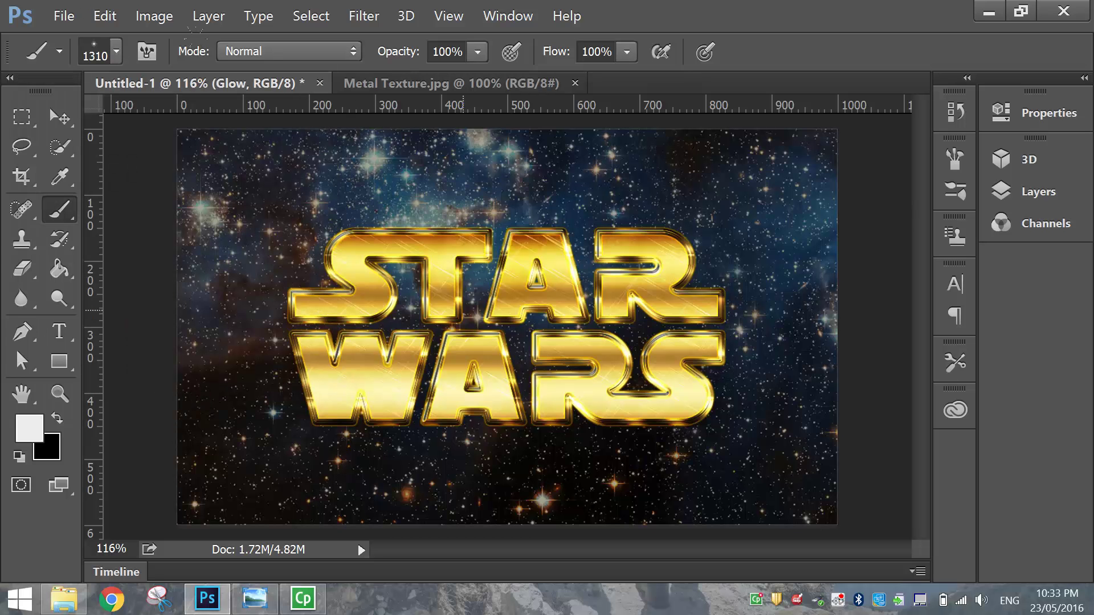
key("bracketleft")
key("bracketleft")
key("bracketleft")
key("bracketleft")
key("bracketleft")
key("bracketleft")
key("bracketleft")
key("bracketleft")
key("bracketleft")
key("bracketleft")
key("bracketleft")
key("bracketleft")
key("bracketleft")
key("bracketleft")
key("bracketright")
key("bracketright")
key("bracketright")
key("bracketright")
key("bracketright")
key("bracketright")
key("bracketright")
key("bracketleft")
key("bracketleft")
key("bracketleft")
key("bracketleft")
key("bracketleft")
key("bracketleft")
key("bracketleft")
Step: Turn on Shape Dynamics for the star brush with 15% size jitter and 100% angle jitter, and close the brush settings
left_click(484, 18)
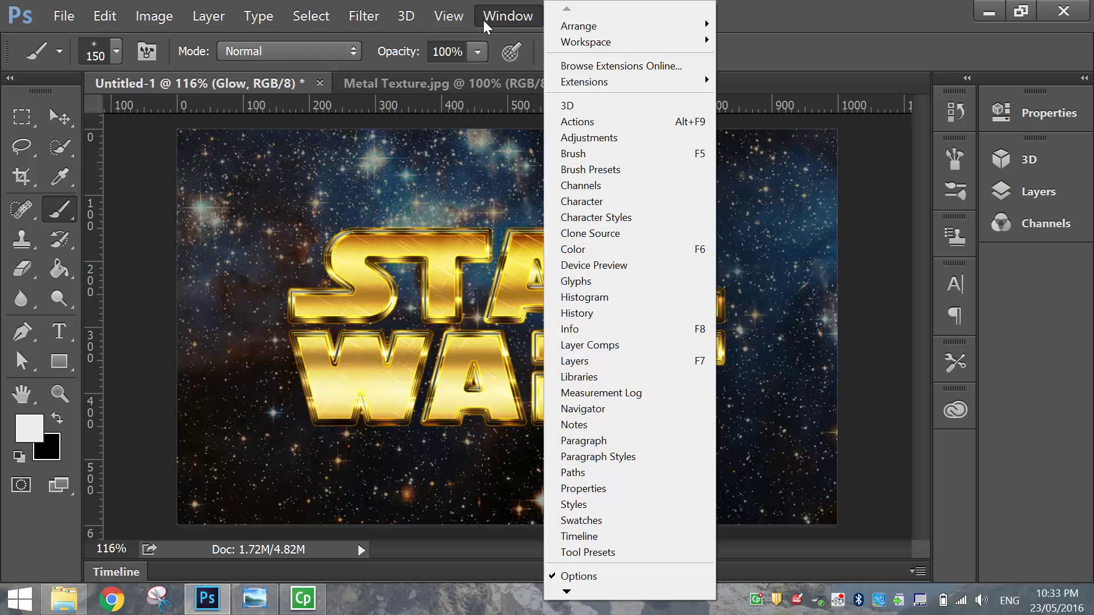
left_click(582, 154)
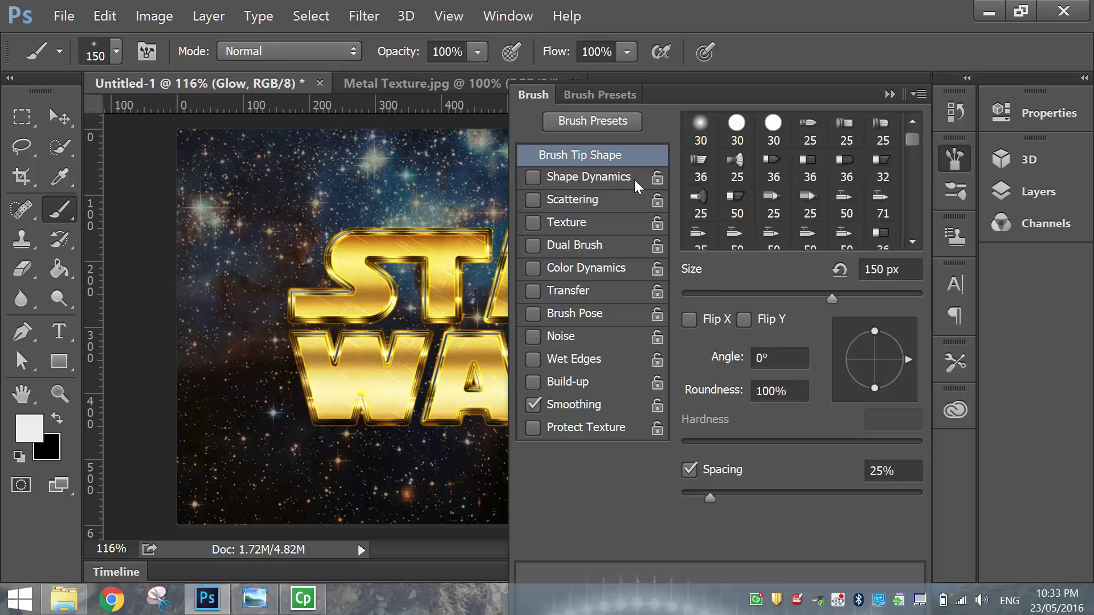
left_click(615, 175)
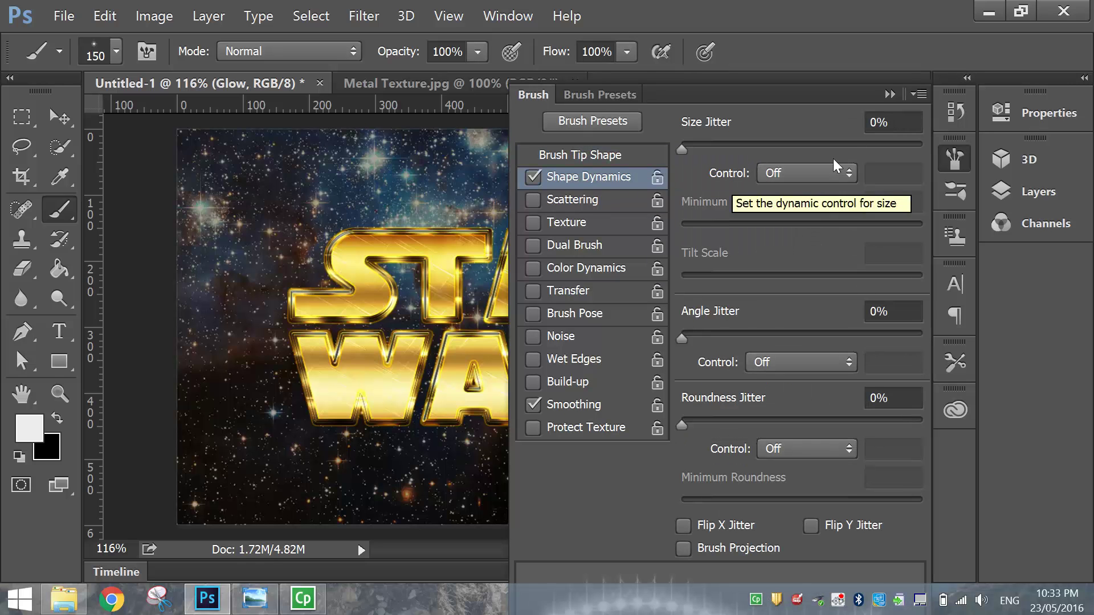
left_click(870, 122)
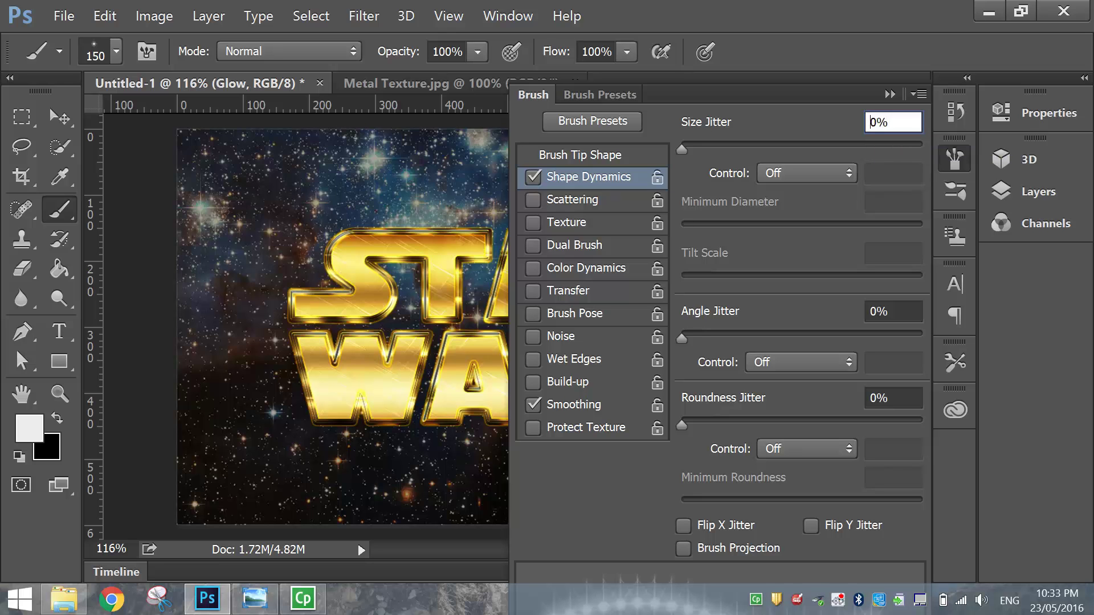
type("15")
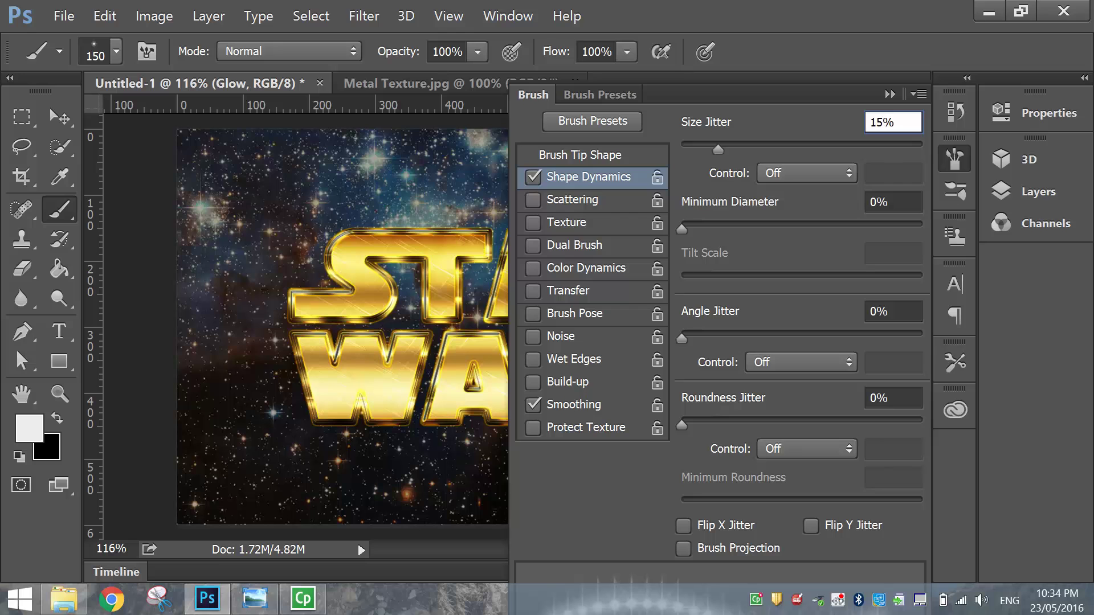
left_click(870, 311)
type("10")
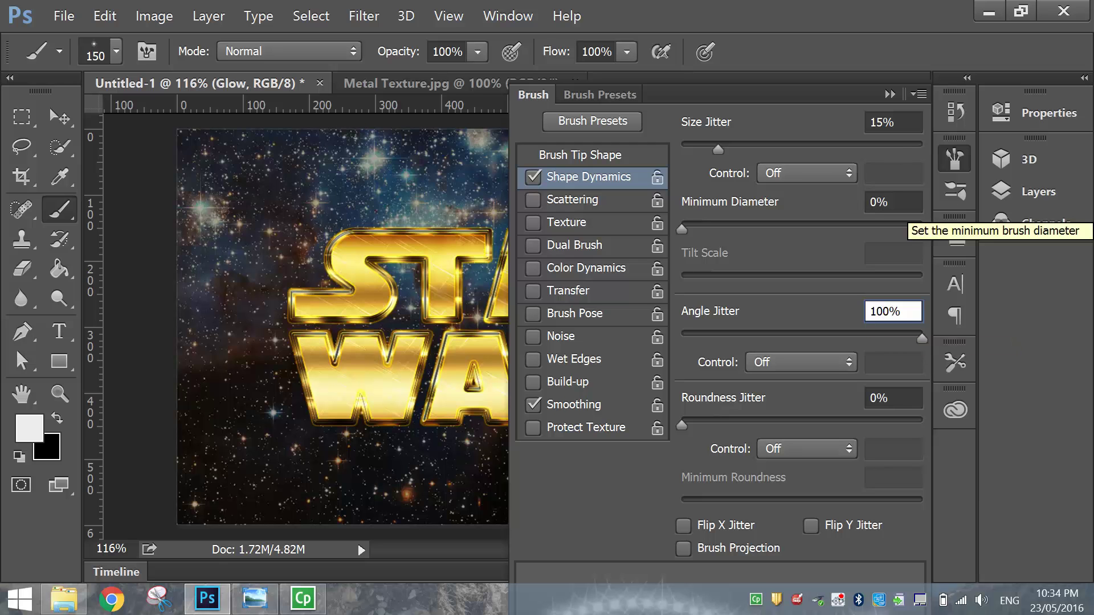
left_click(886, 93)
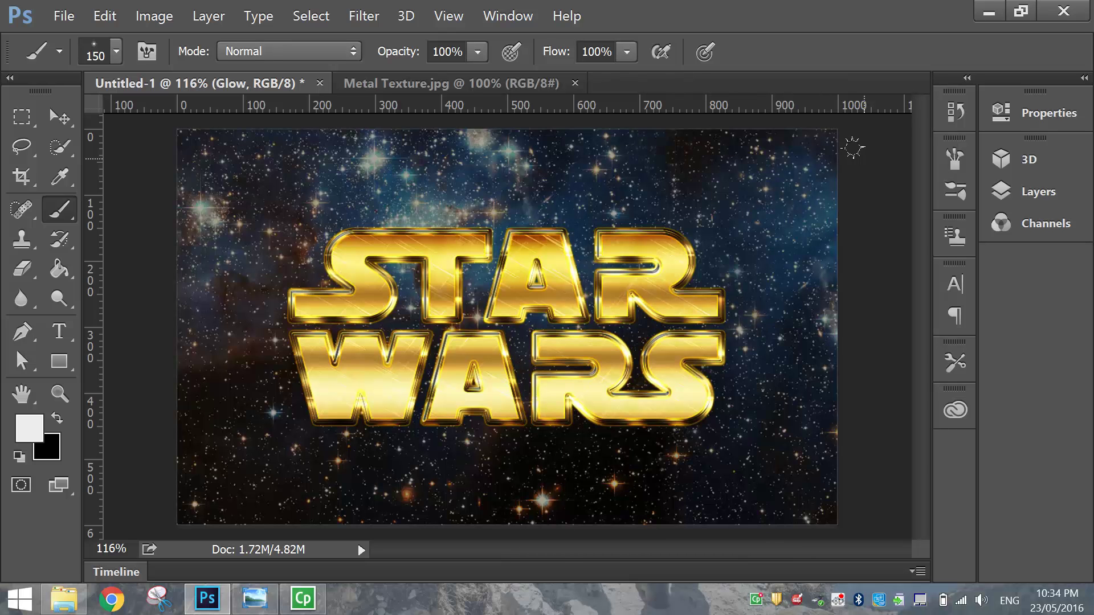
Step: Add a new layer above the Glow layer and name it Flares
left_click(1061, 190)
left_click(906, 512)
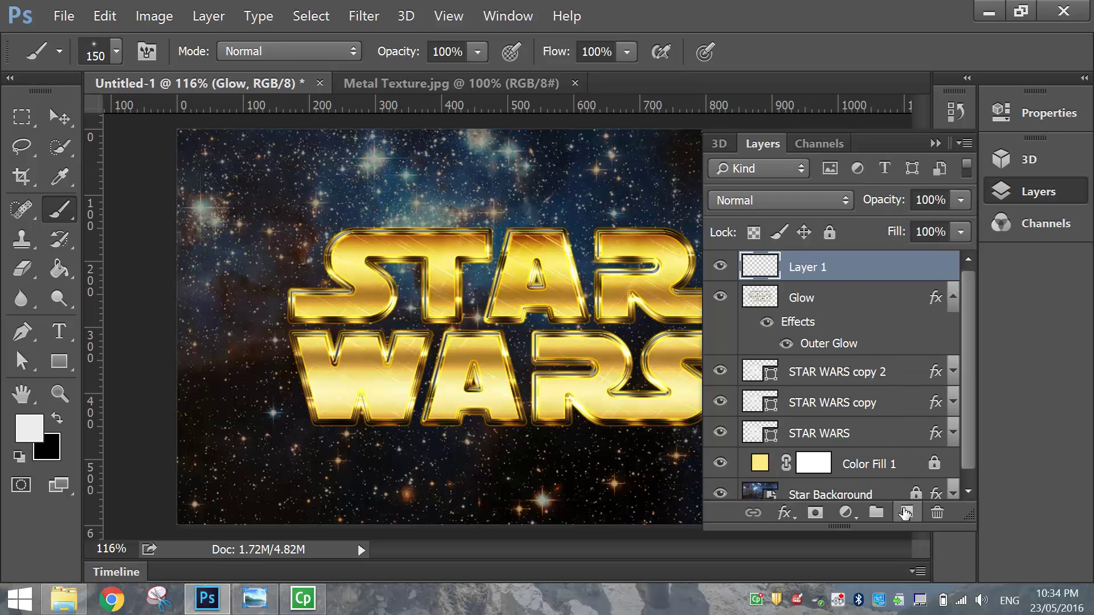
double_click(802, 268)
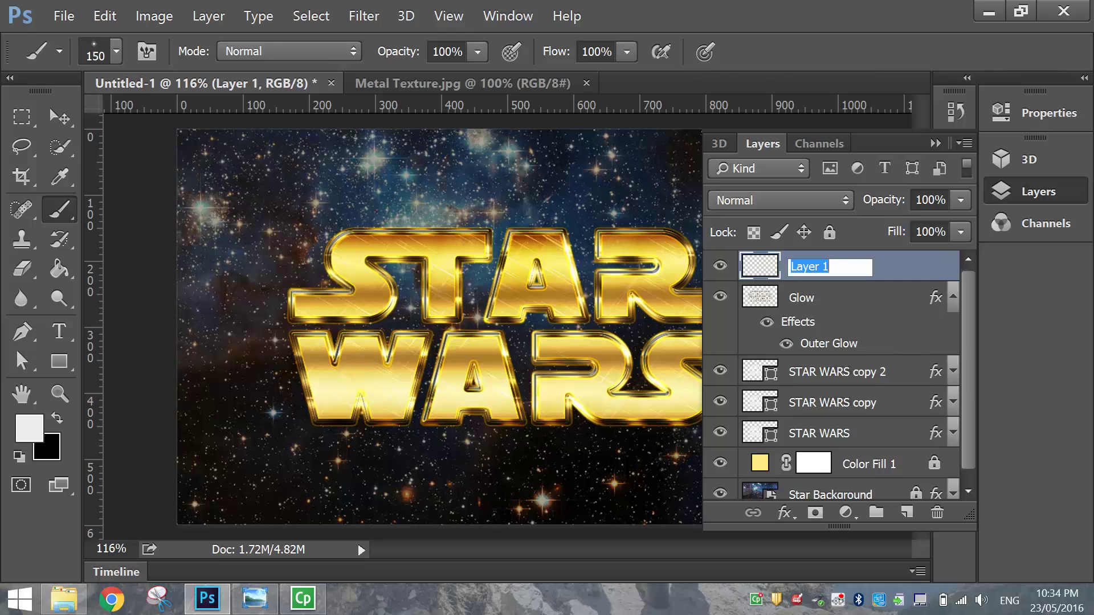
type("Flares")
key("Return")
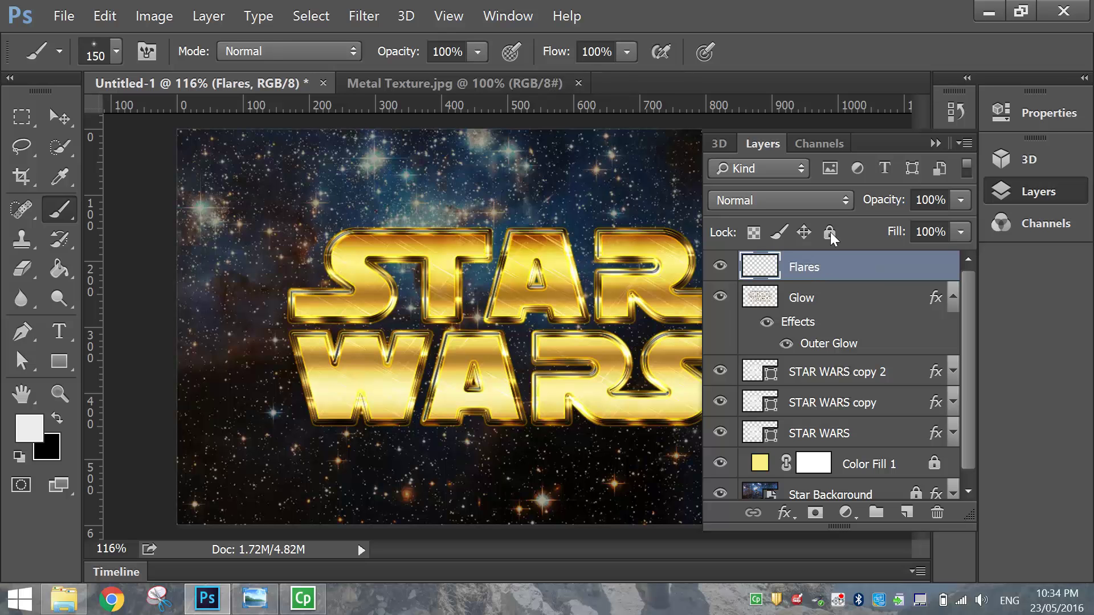
Step: Set the Flares layer's blend mode to Linear Light and collapse the layer list to clear the artwork
left_click(832, 199)
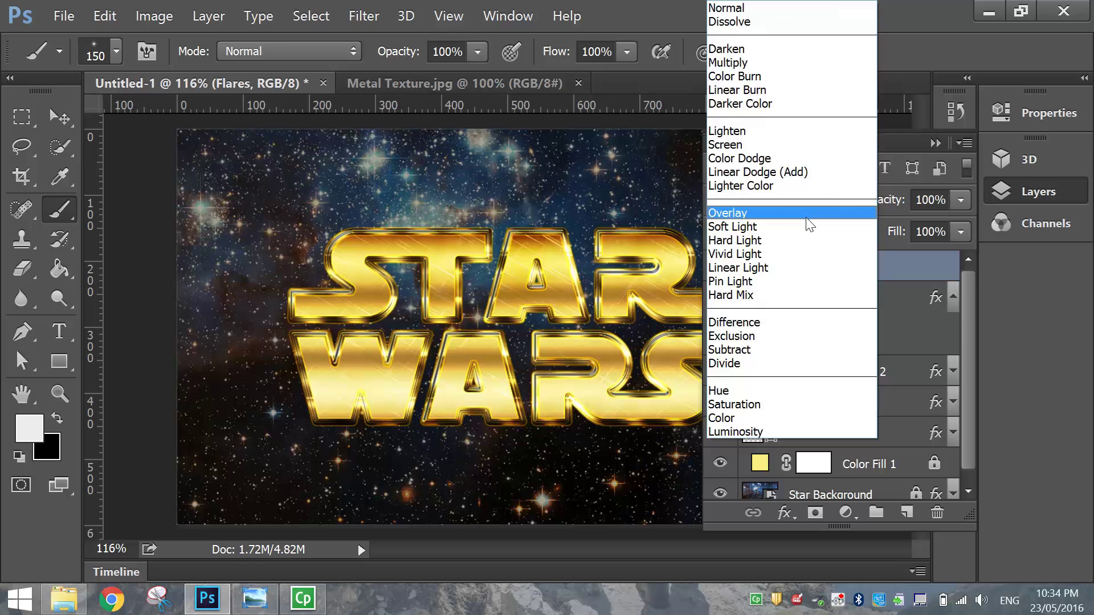
left_click(757, 268)
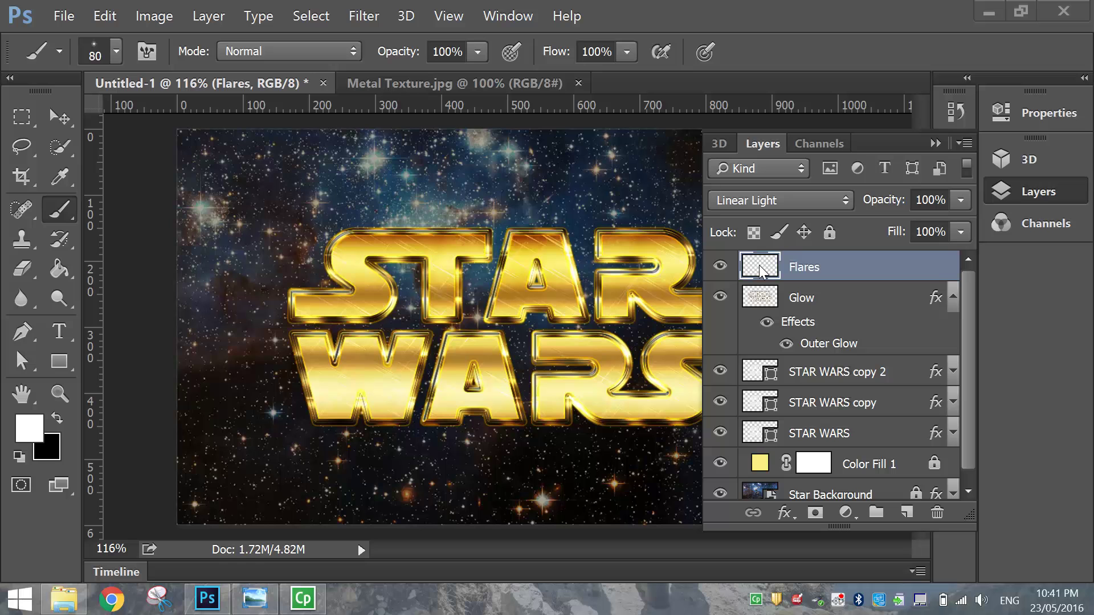
left_click(1007, 188)
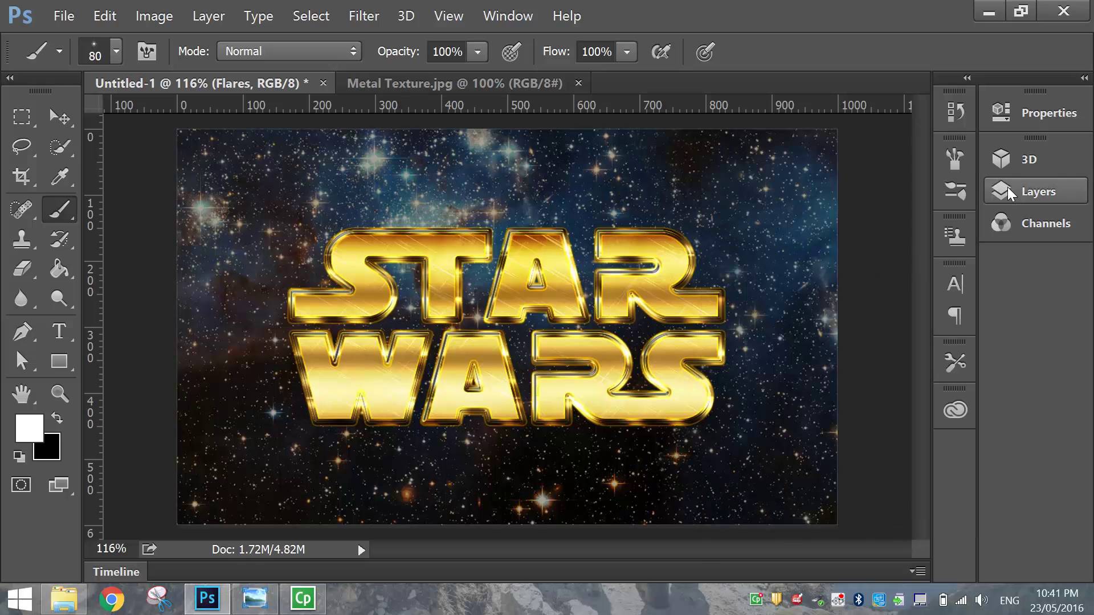
Step: Set the foreground color to #ead994
left_click(32, 435)
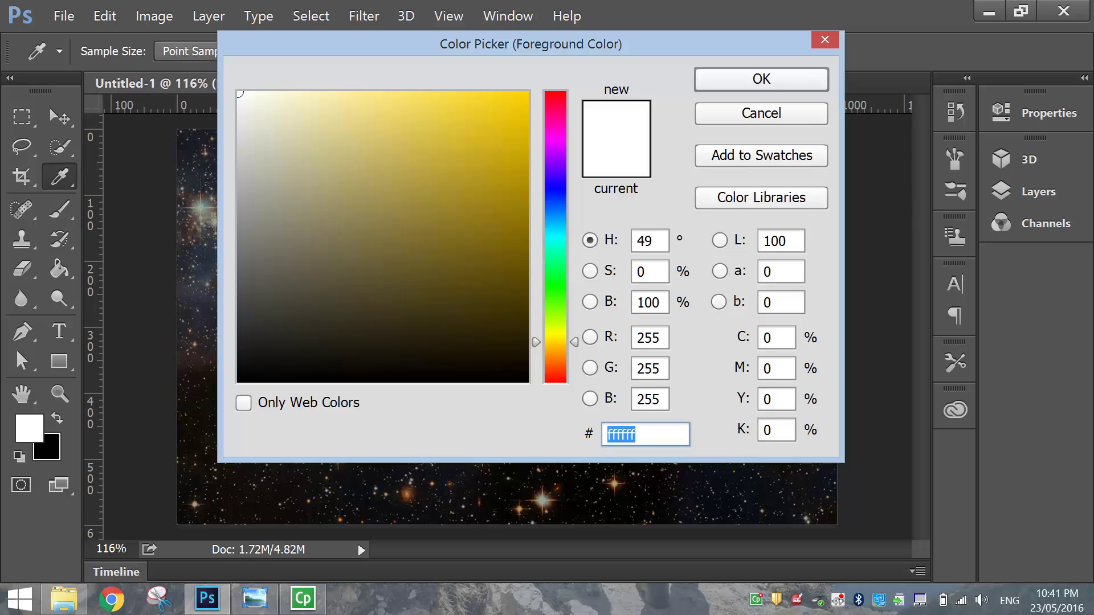
type("ea")
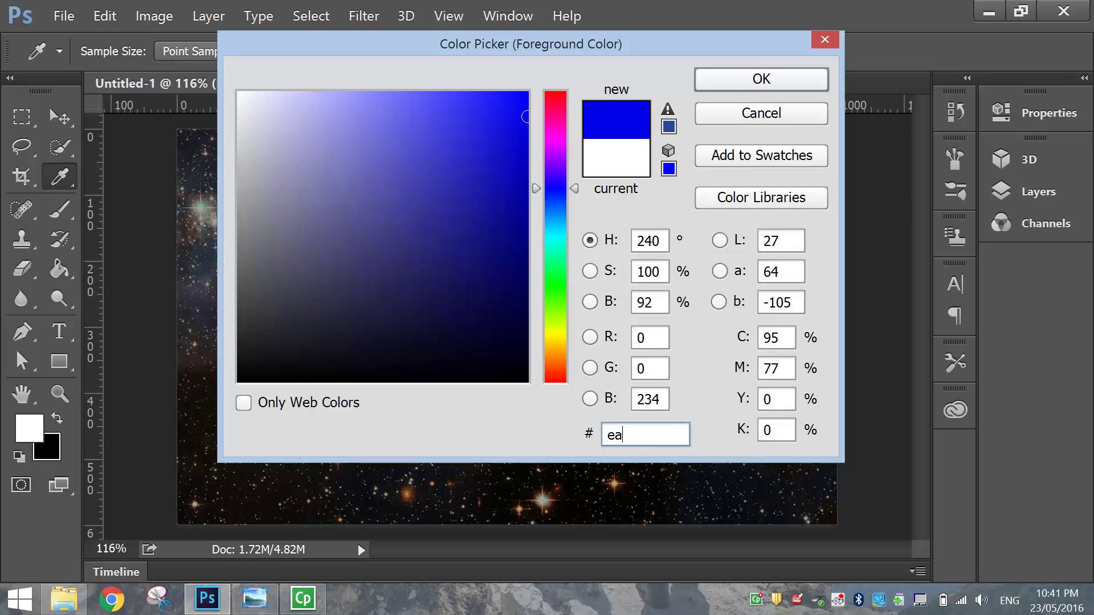
type("d994")
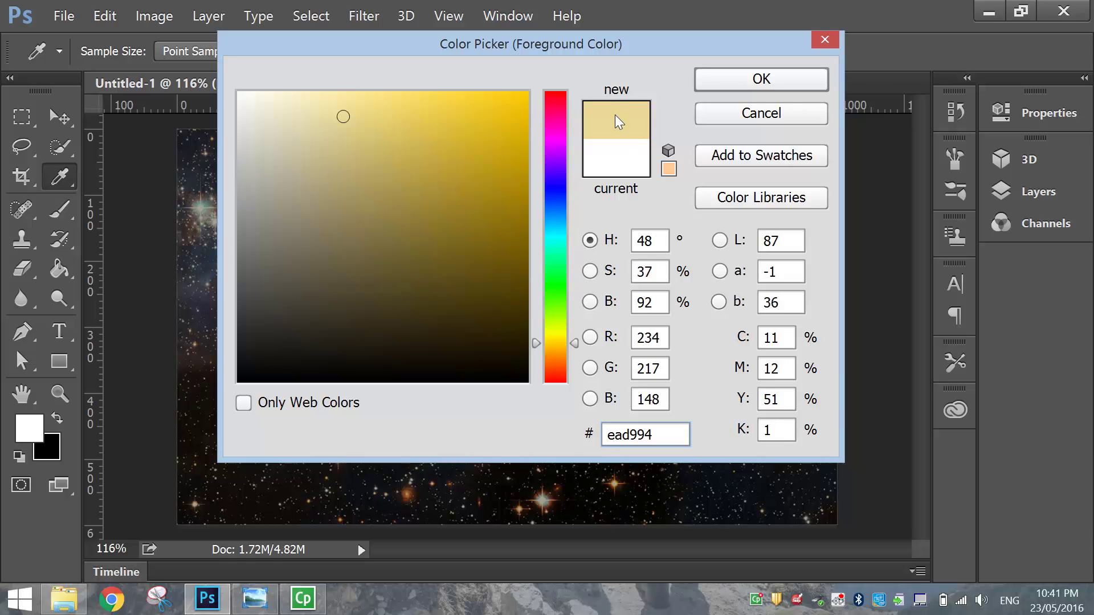
left_click(744, 79)
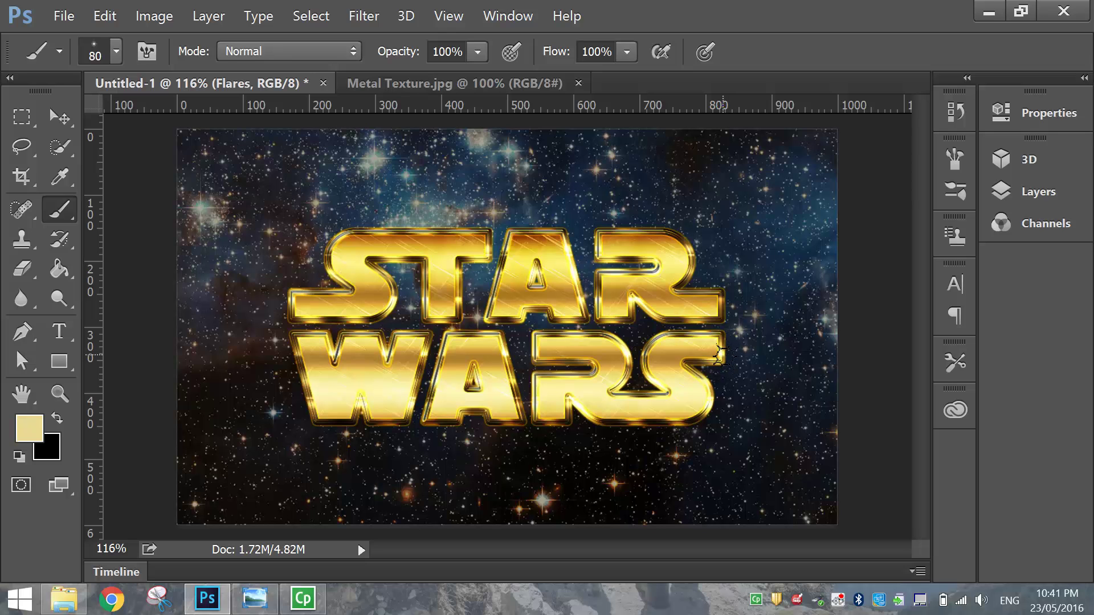
Step: Stamp single 80 px star flares on the edges and corners of the STAR WARS letters on the Flares layer
key("ctrl+z")
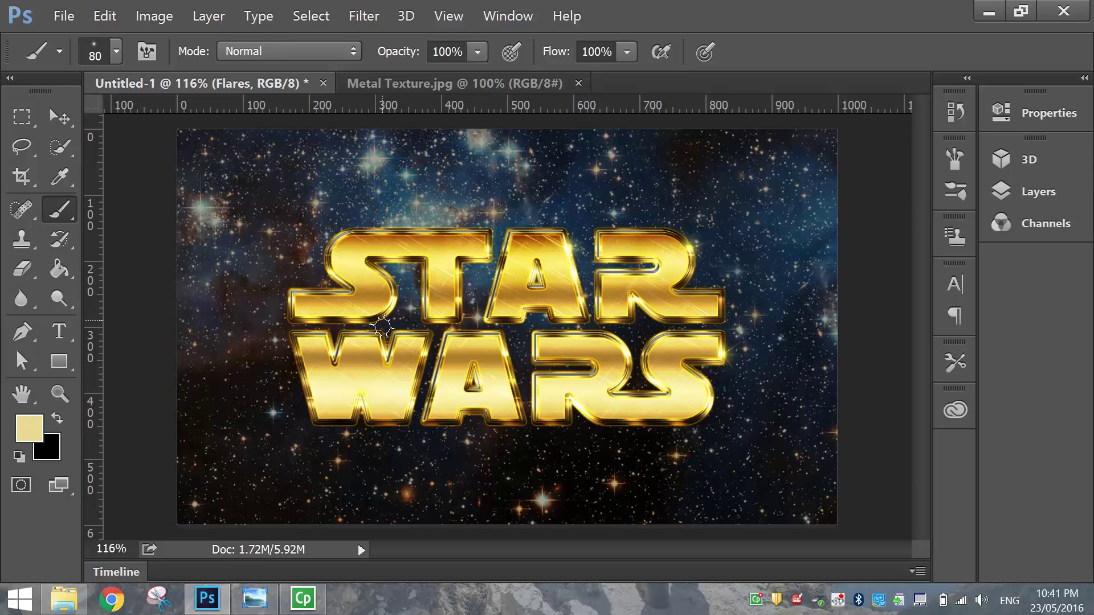
left_click(296, 356)
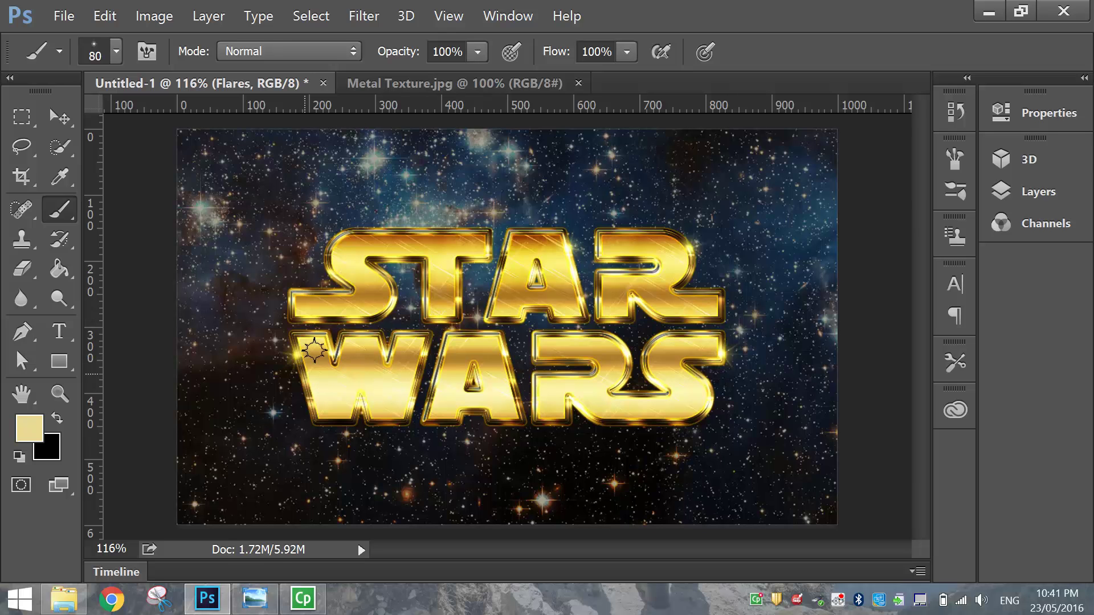
left_click(342, 236)
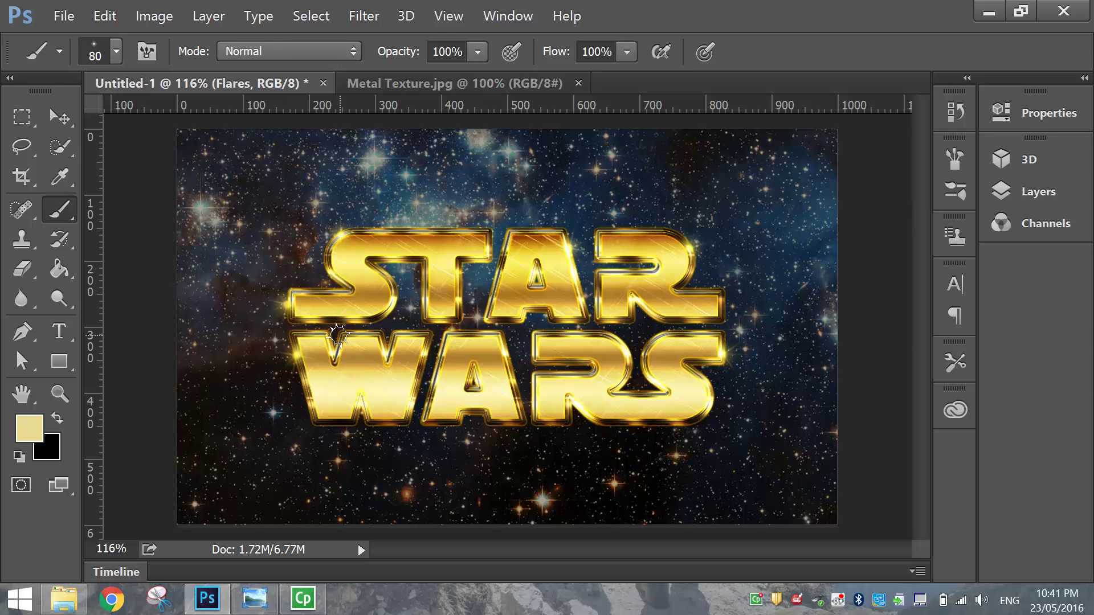
left_click(290, 297)
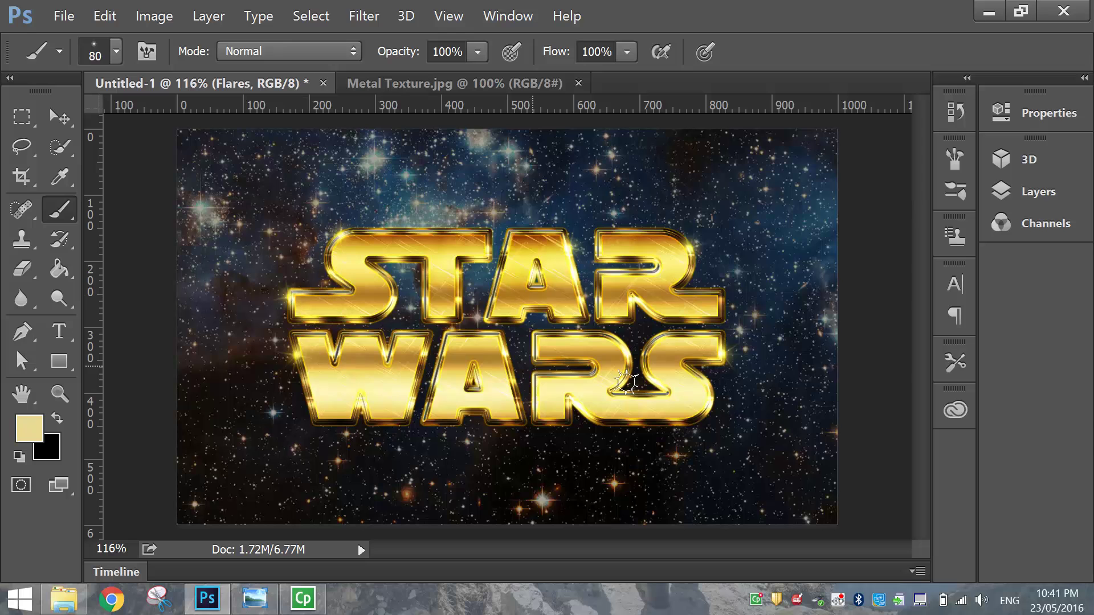
left_click(706, 404)
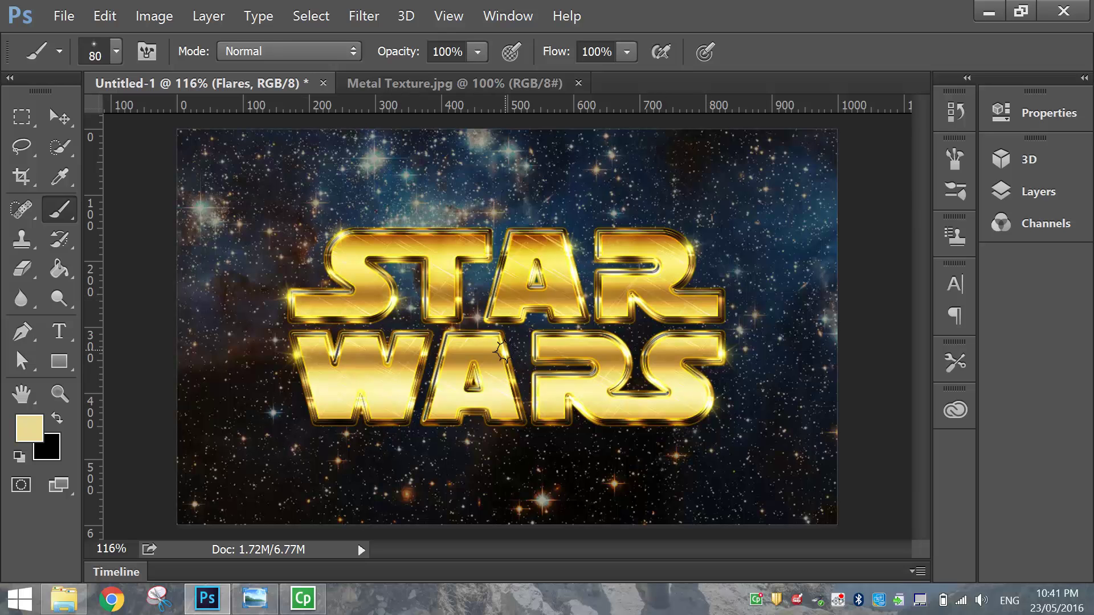
left_click(771, 468)
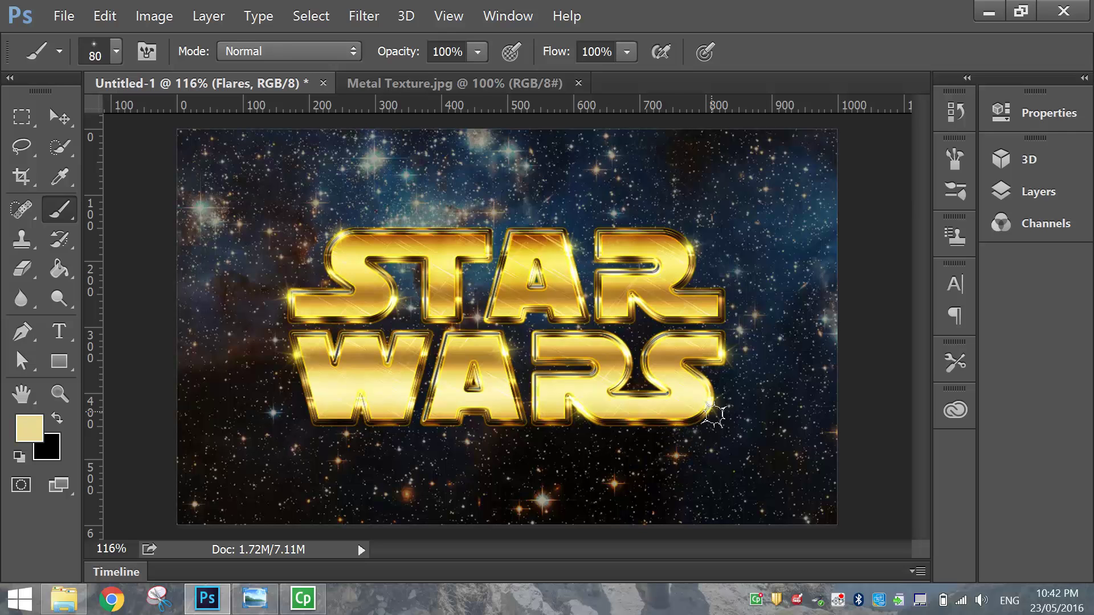
Step: Move the Layer Style dialog off the artwork and shift the STAR WARS copy layer's Gradient Overlay slightly downward across the letters
left_click(57, 117)
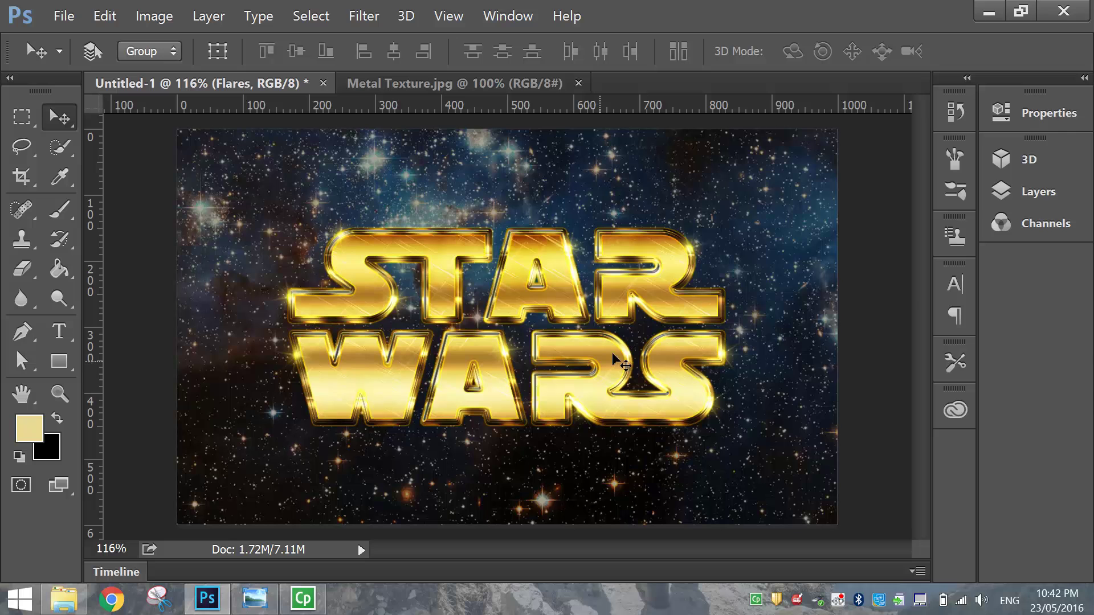
left_click(1048, 194)
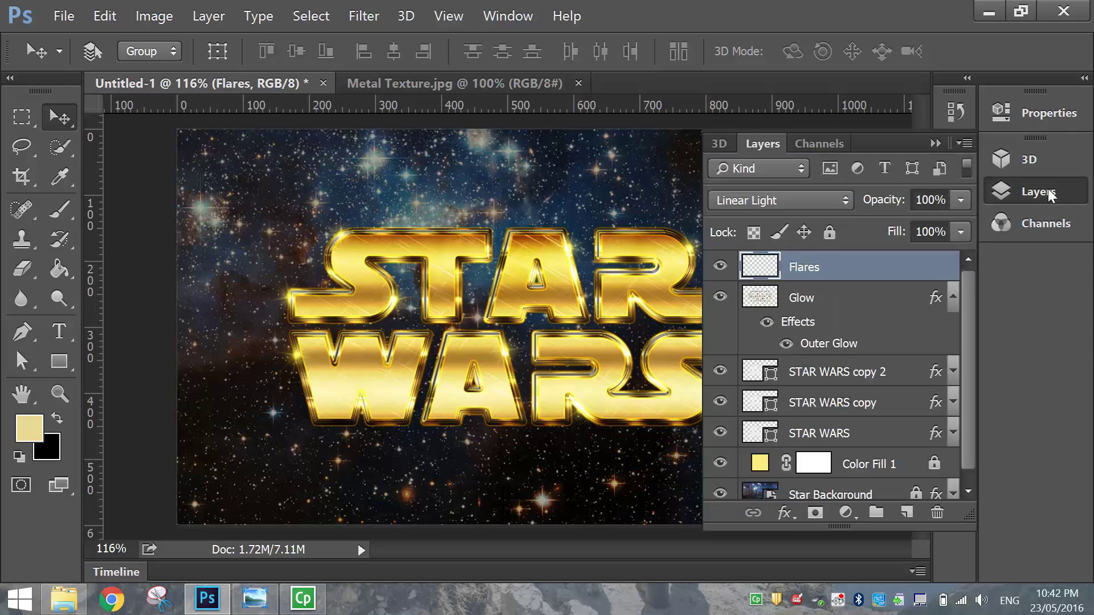
left_click(891, 405)
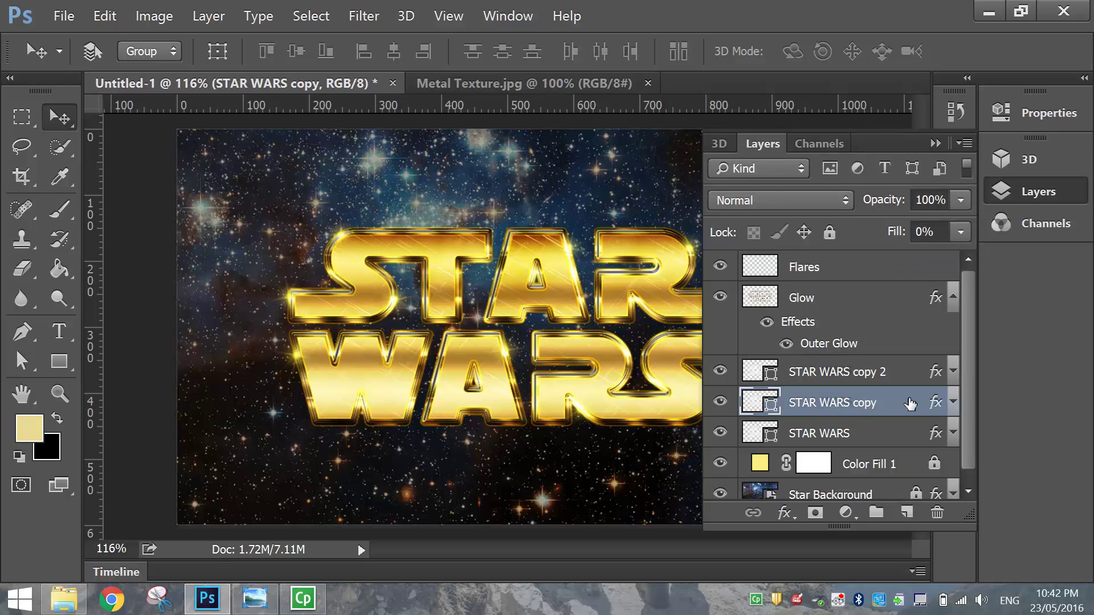
key("h")
double_click(902, 368)
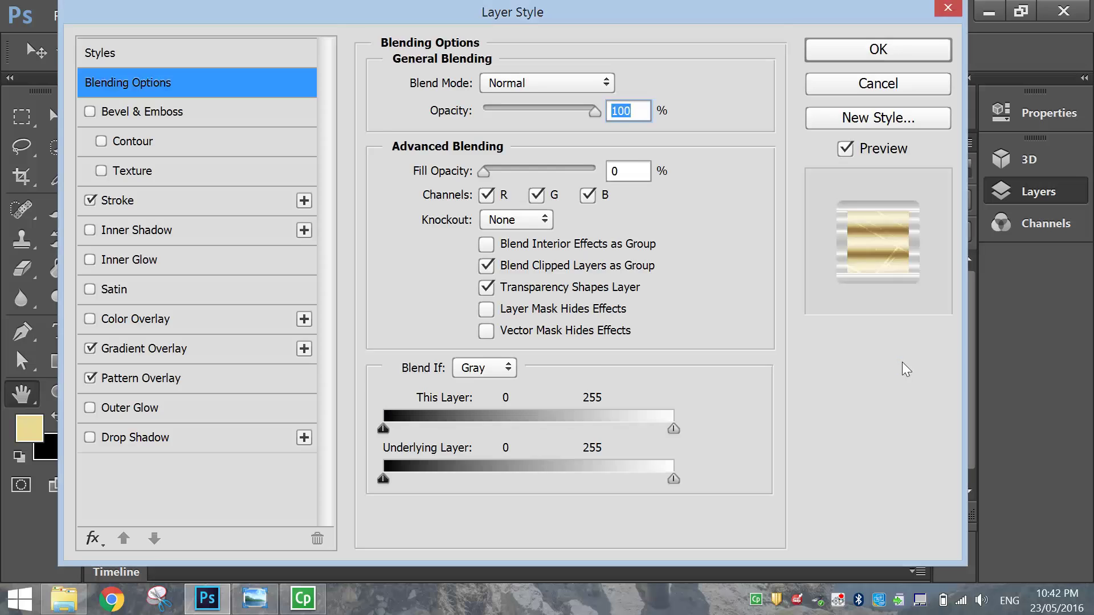
left_click(239, 350)
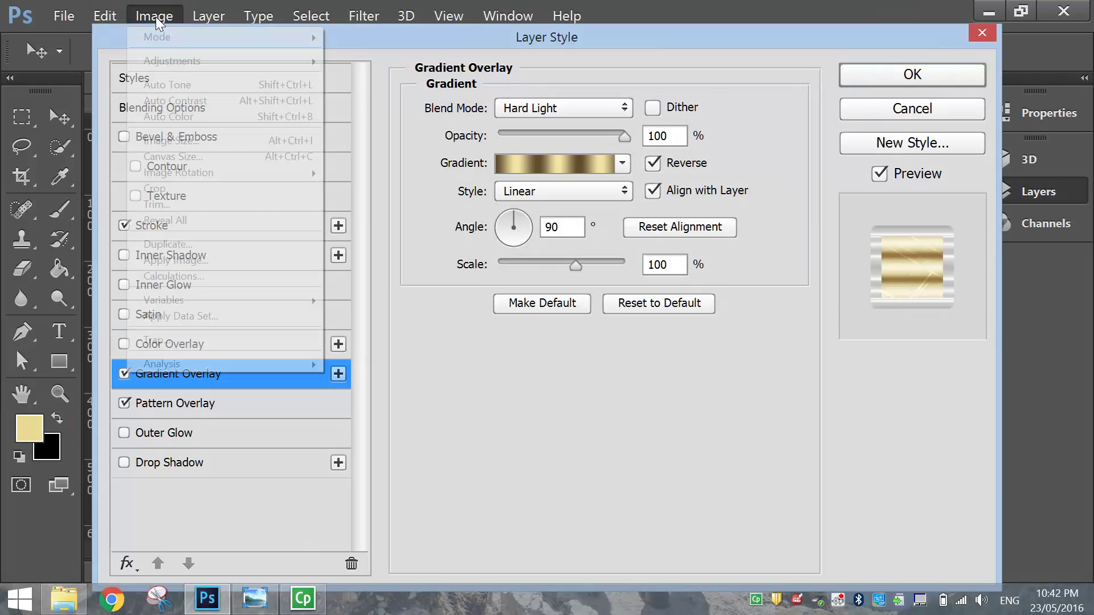
left_click(153, 16)
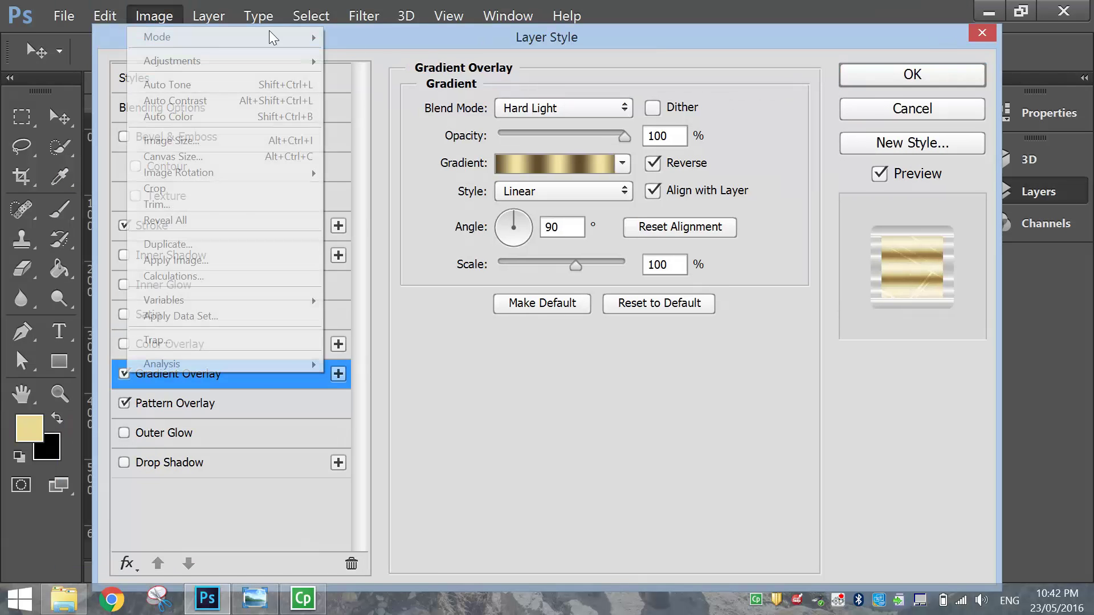
left_click(180, 40)
left_click_drag(180, 39, 830, 52)
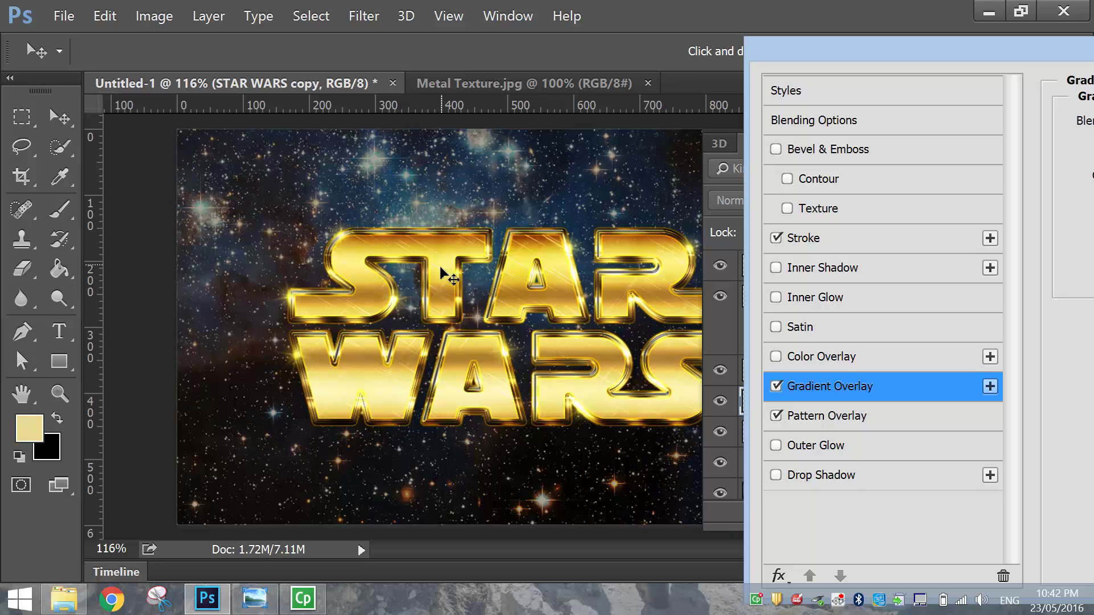
left_click_drag(439, 272, 443, 282)
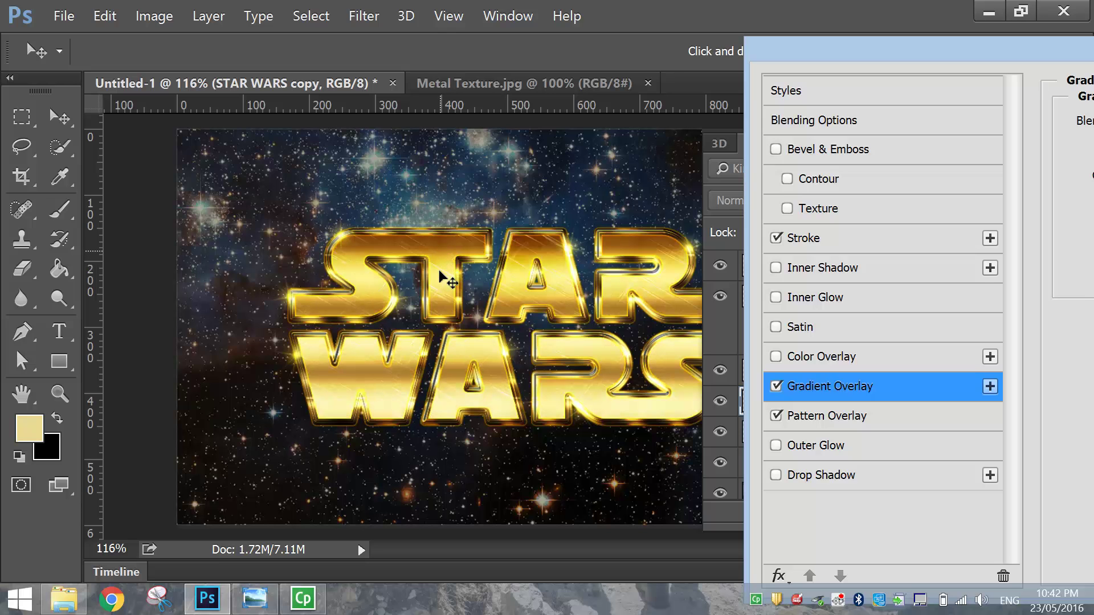
left_click_drag(439, 271, 466, 275)
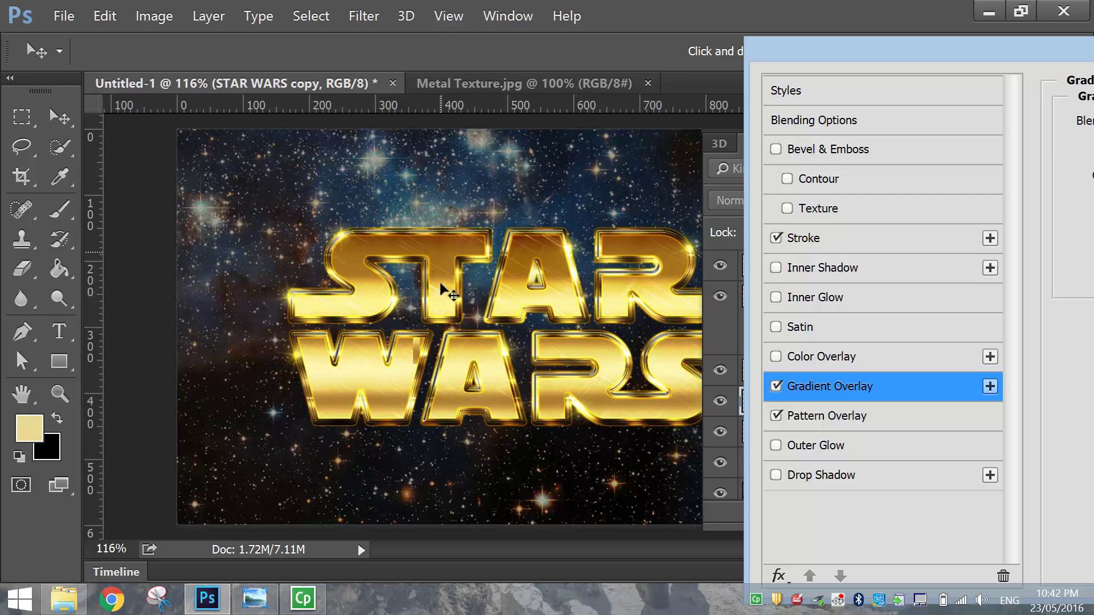
left_click_drag(440, 283, 441, 283)
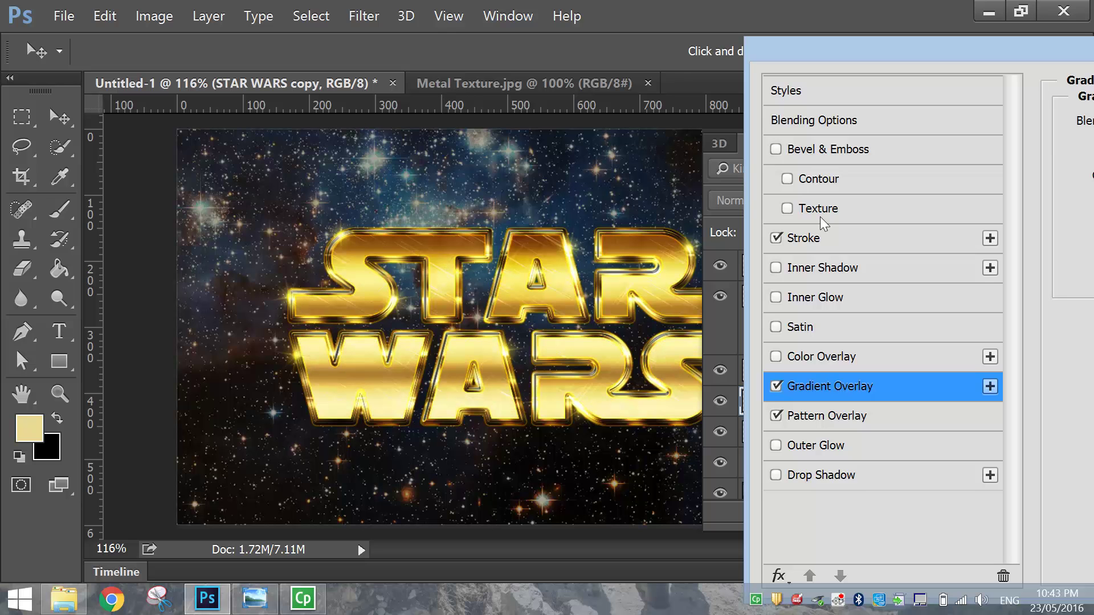
Step: Apply the Gradient Overlay changes to the STAR WARS copy layer and collapse the layer list to clear the artwork
left_click_drag(1027, 52, 415, 44)
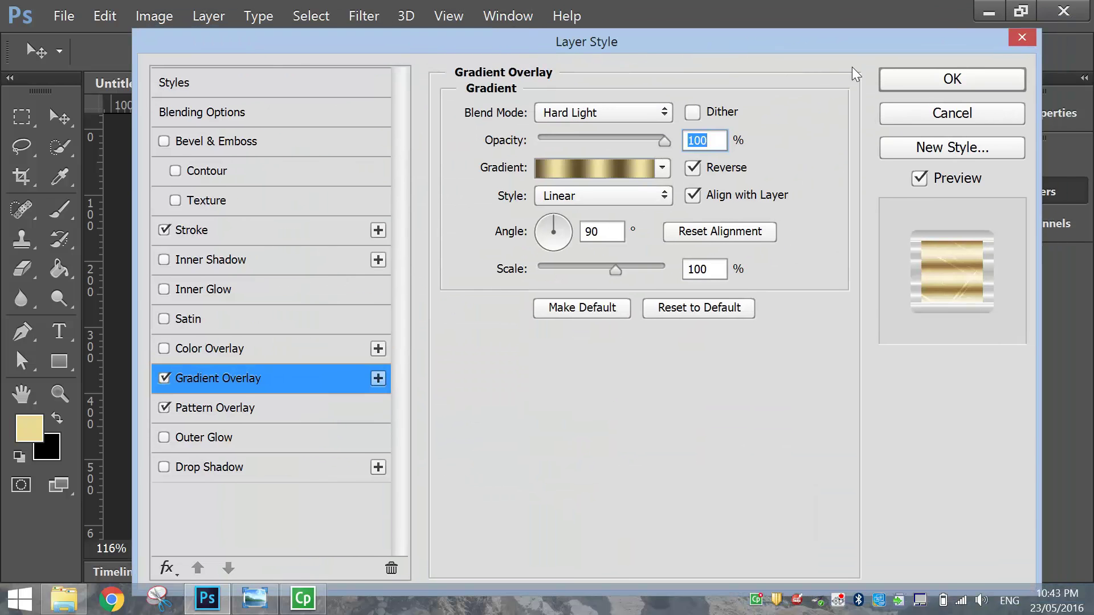
left_click(907, 80)
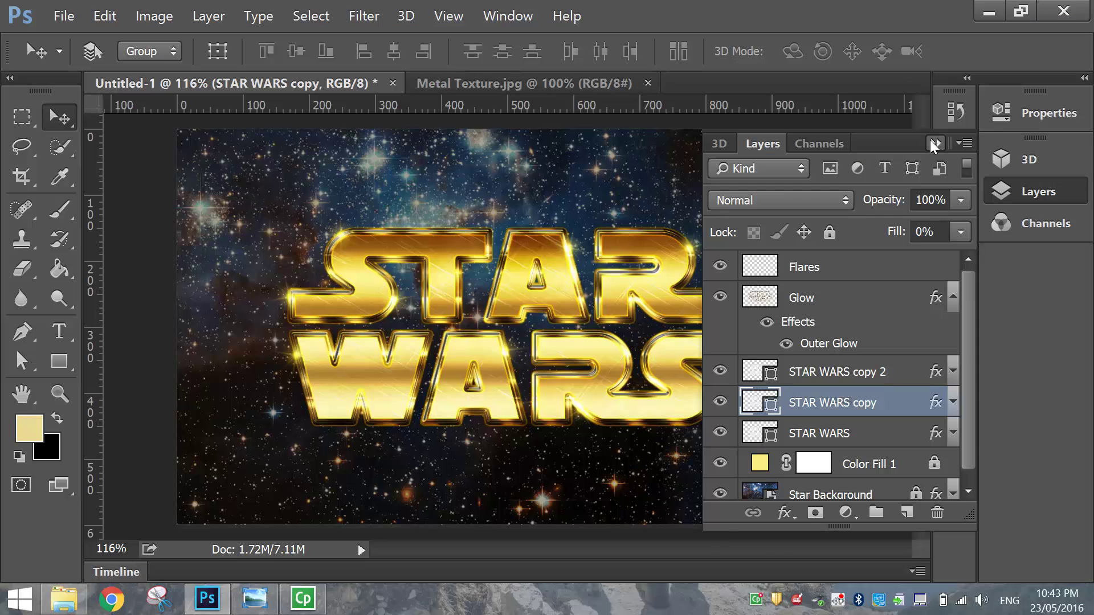
left_click(934, 143)
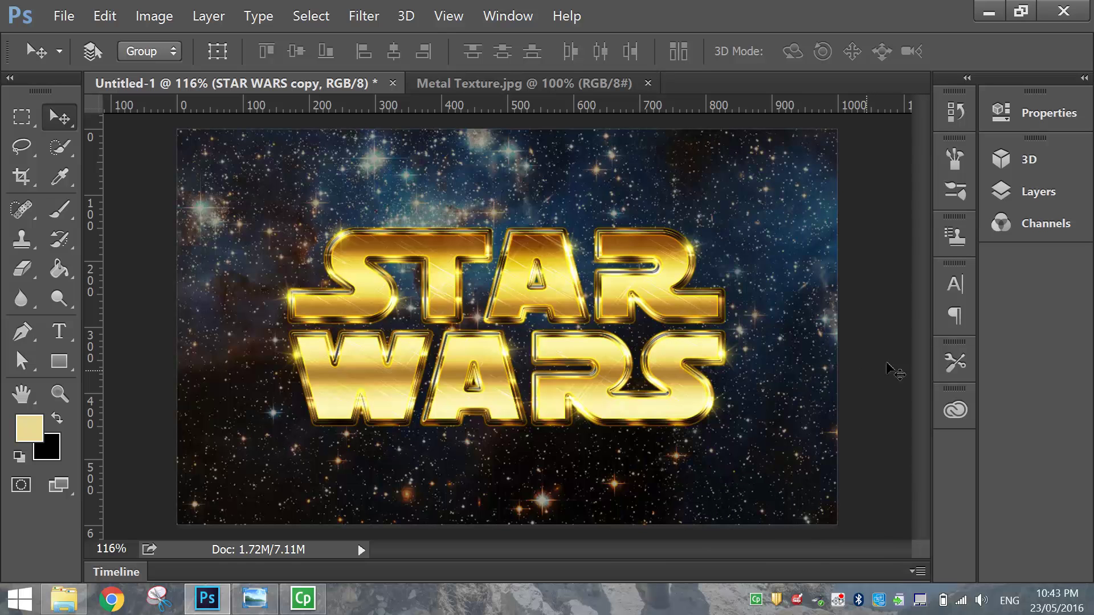
Step: Save the artwork as a JPEG named Stars Wars Text in the Star Wars Text Effect folder, at Maximum quality 12 with Baseline ("Standard") format
left_click(71, 18)
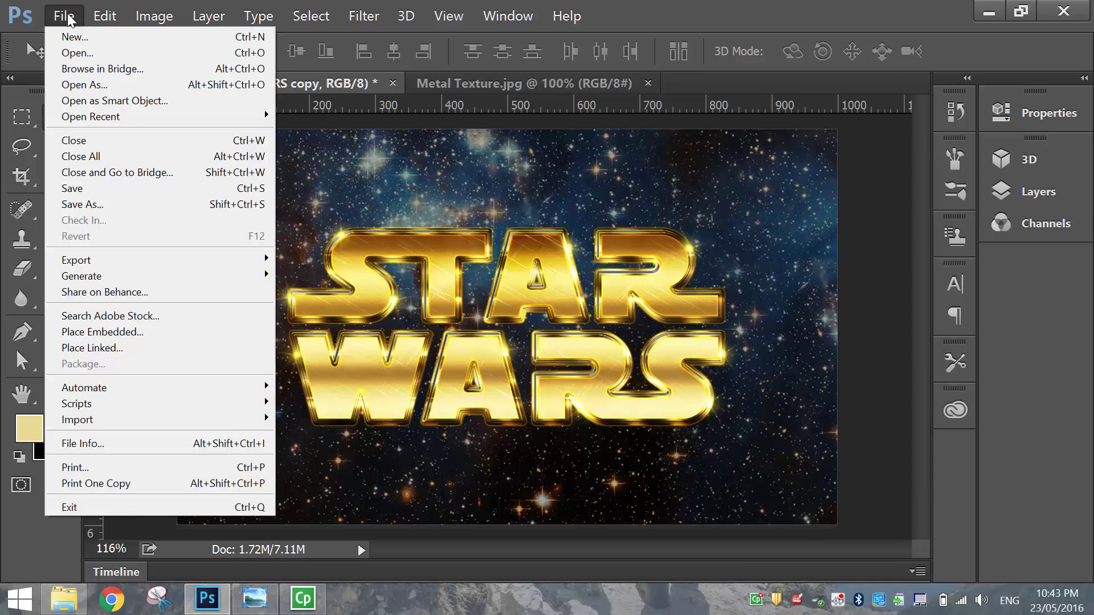
left_click(87, 204)
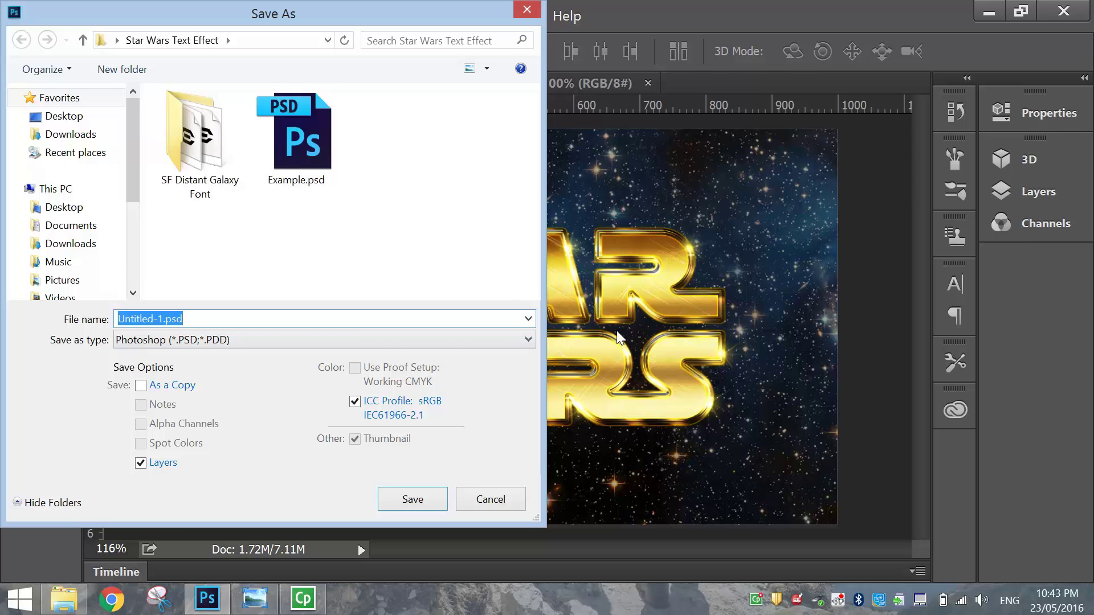
left_click(311, 342)
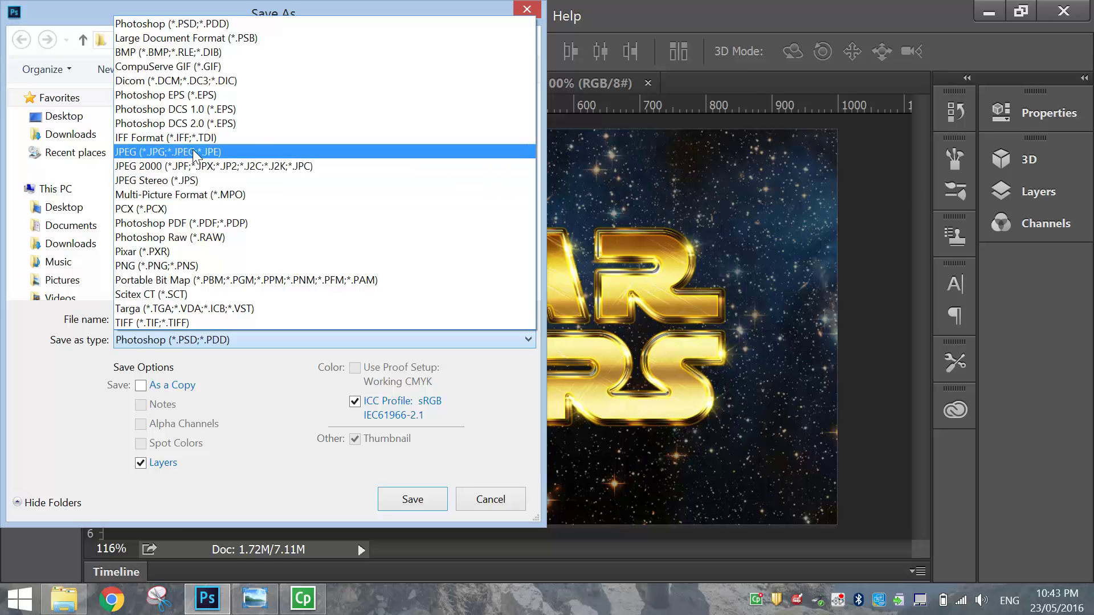
left_click(195, 152)
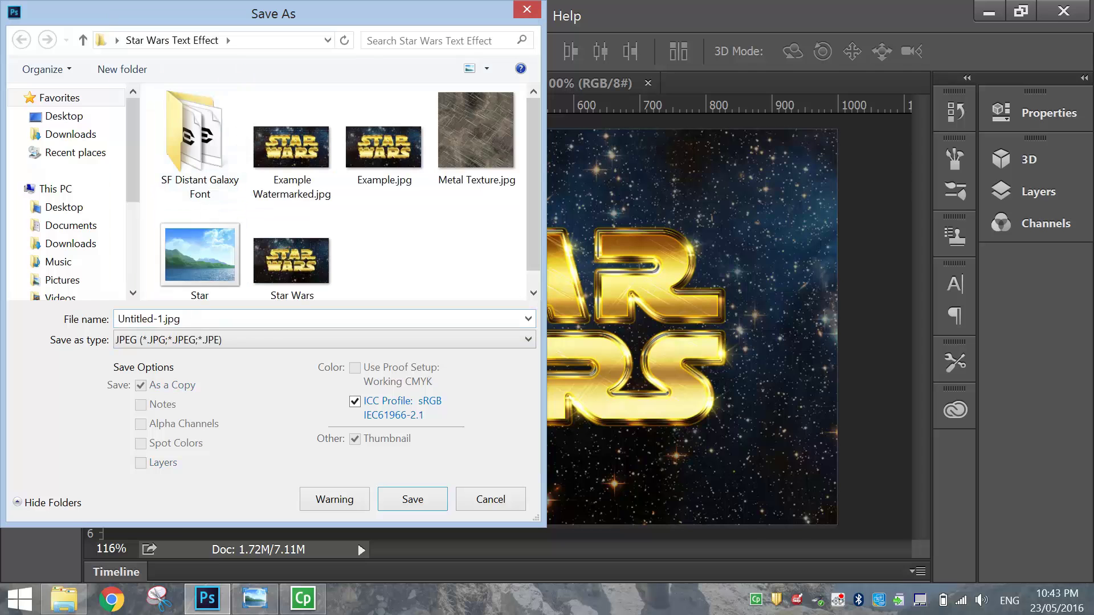
left_click(193, 319)
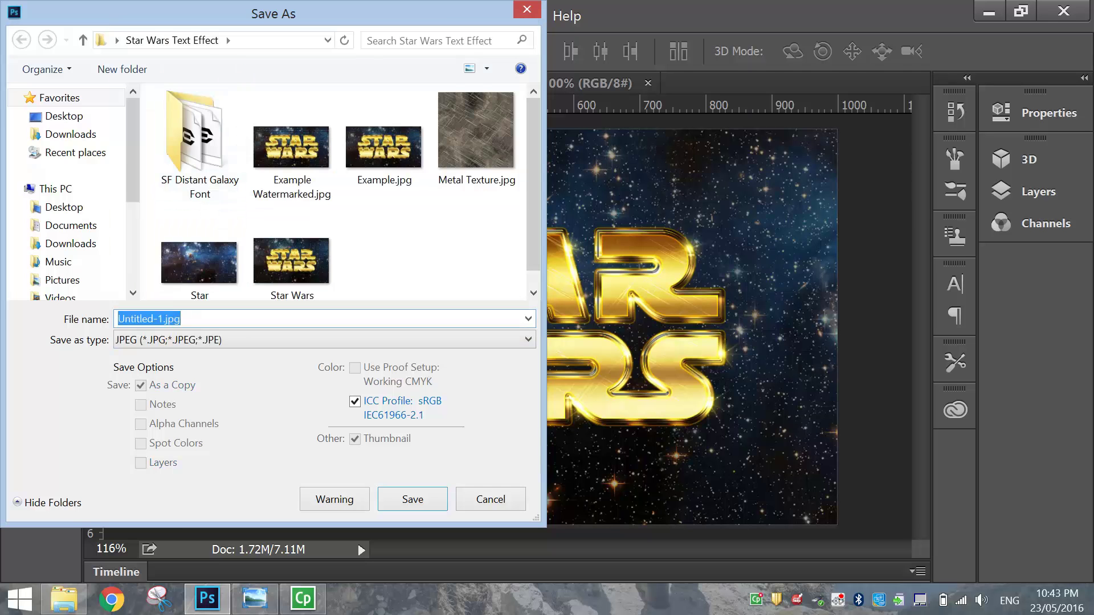
type("Stars Wars Text")
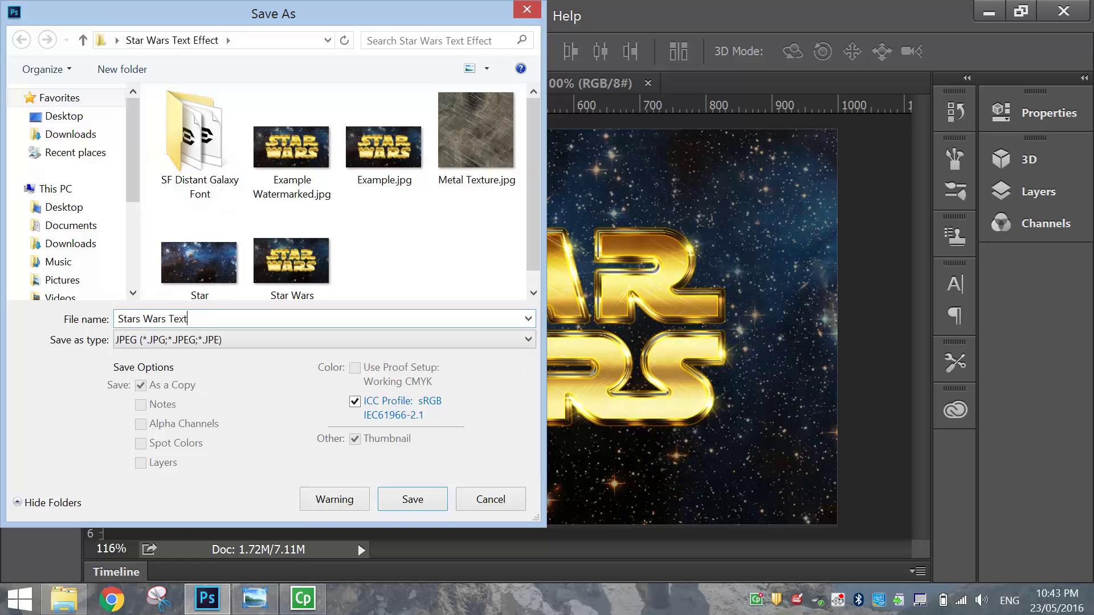
left_click(412, 499)
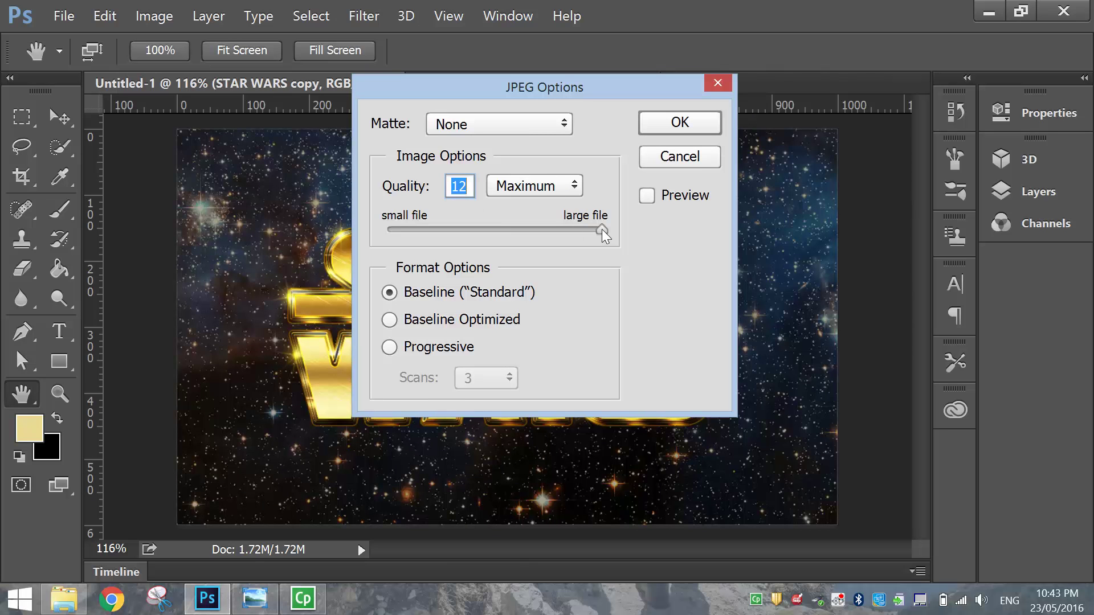
left_click(693, 132)
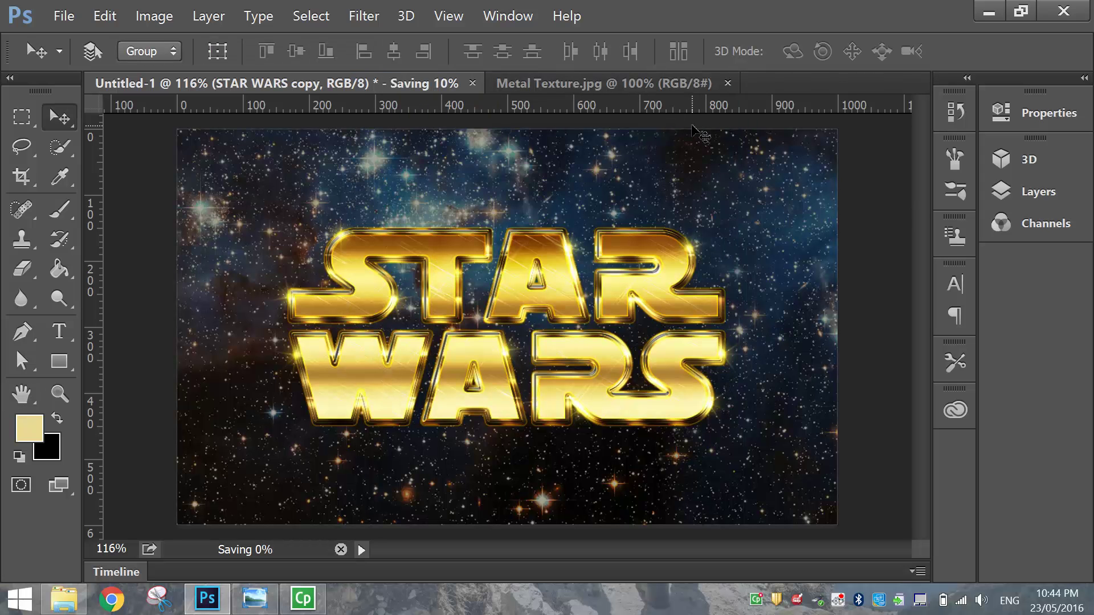
left_click(315, 608)
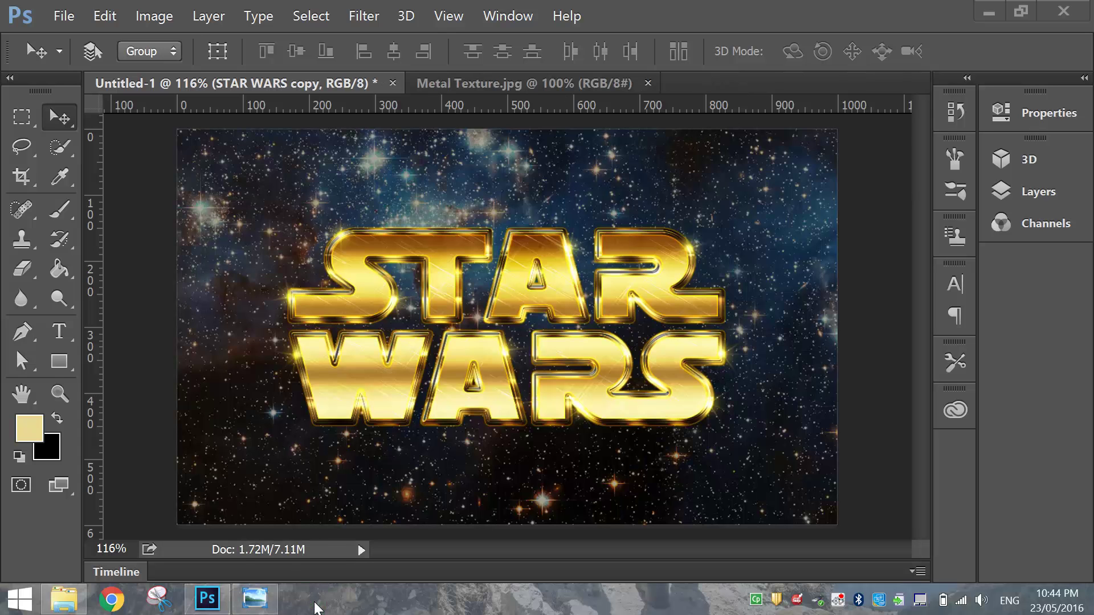